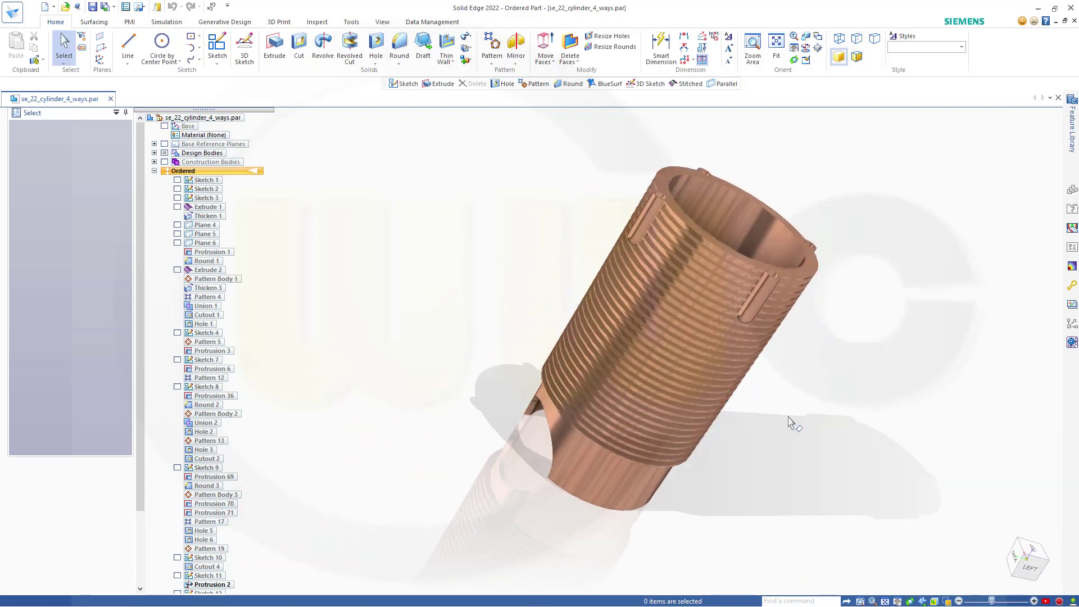
# In the new empty part, create a reference plane parallel to the Top (xy) plane, 260 mm above it
pyautogui.hotkey('alt', 'Tab')
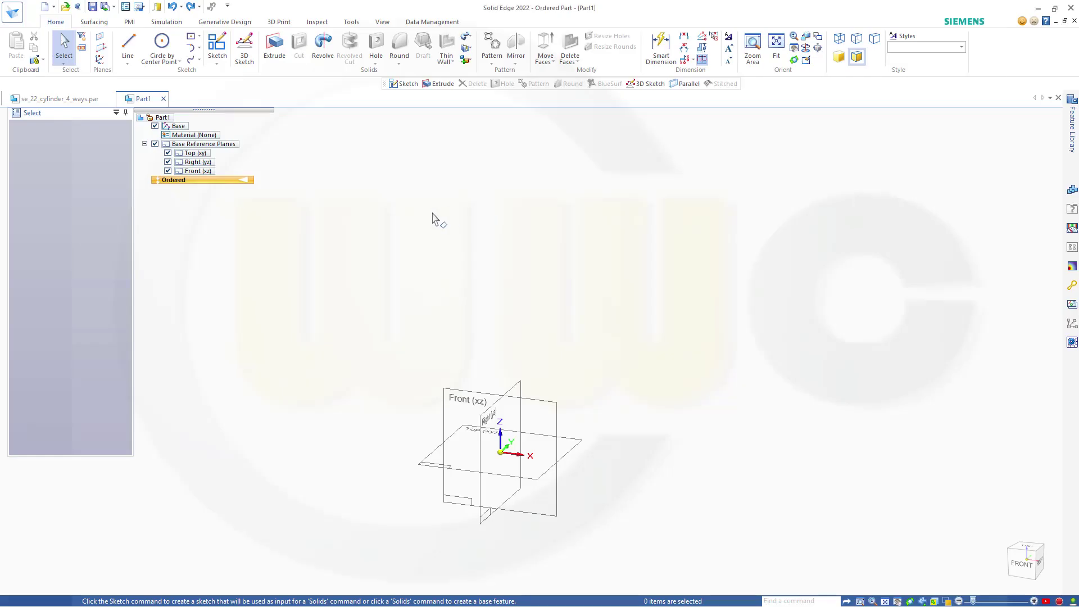
pyautogui.click(102, 48)
pyautogui.click(120, 60)
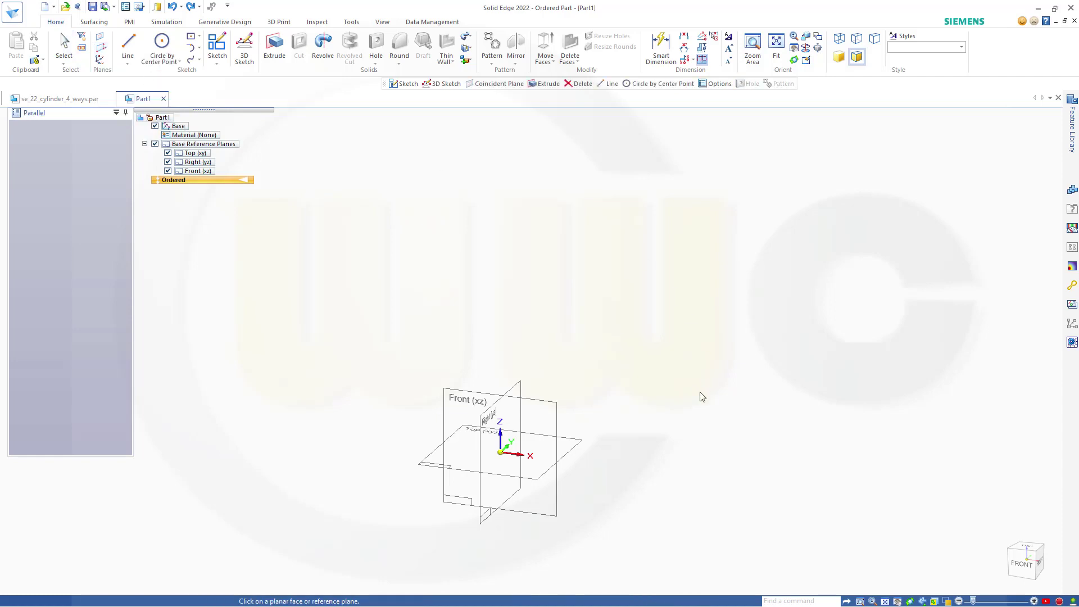
pyautogui.click(574, 447)
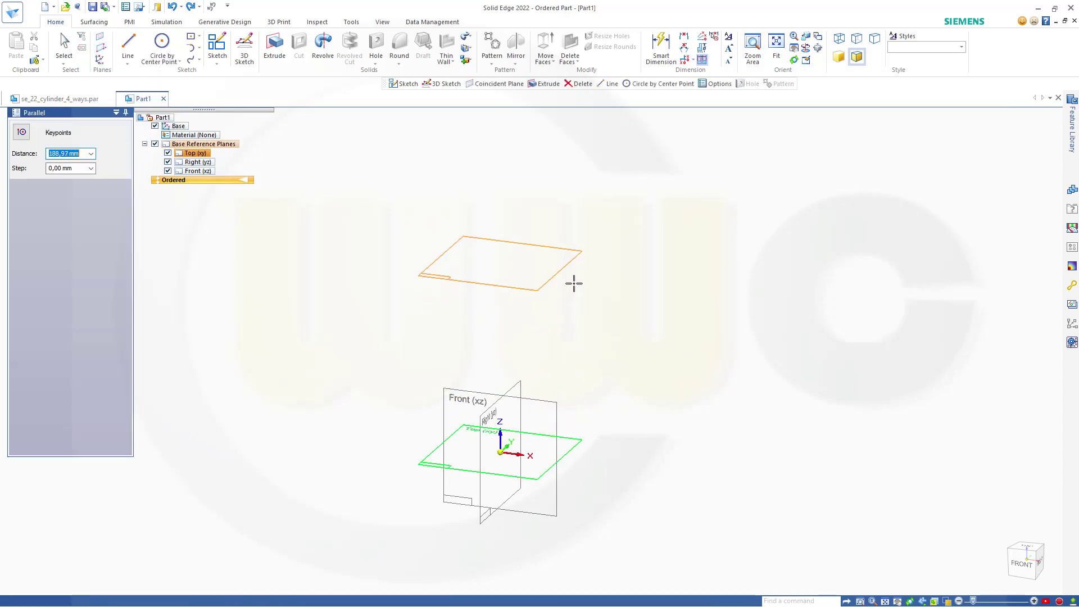
pyautogui.write('260')
pyautogui.press('Tab')
pyautogui.click(402, 250)
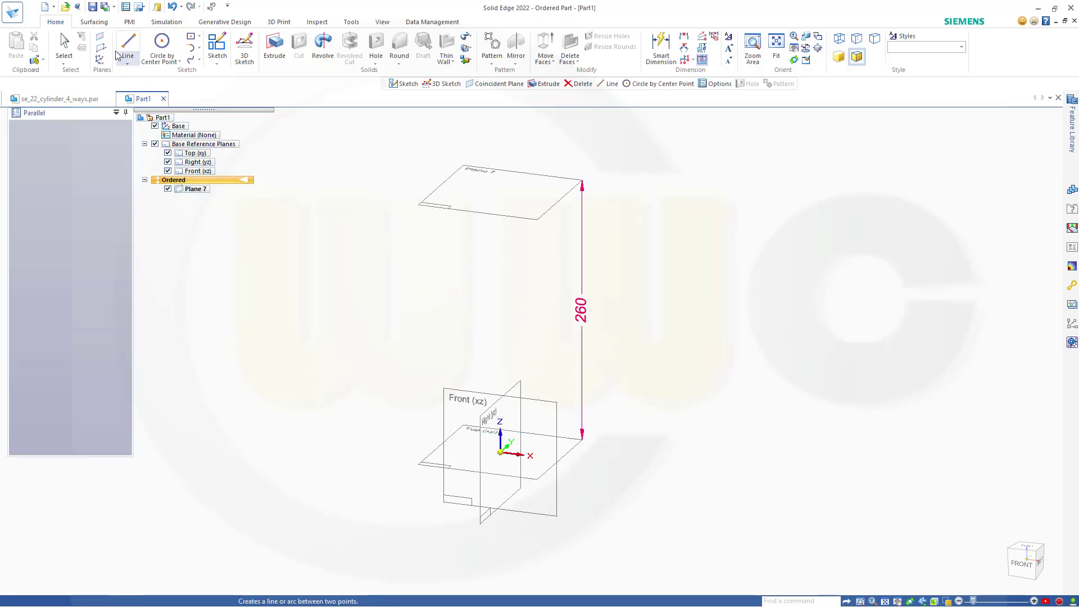
# Create a second reference plane parallel to the Top (xy) plane, offset upward by 260-47 mm
pyautogui.click(100, 59)
pyautogui.click(121, 67)
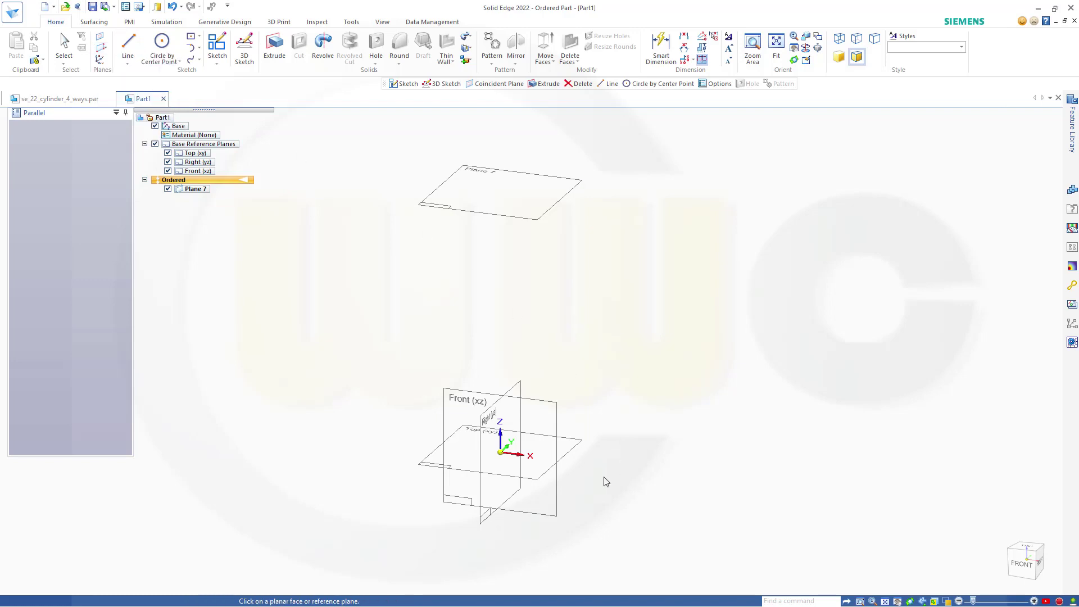
pyautogui.click(567, 456)
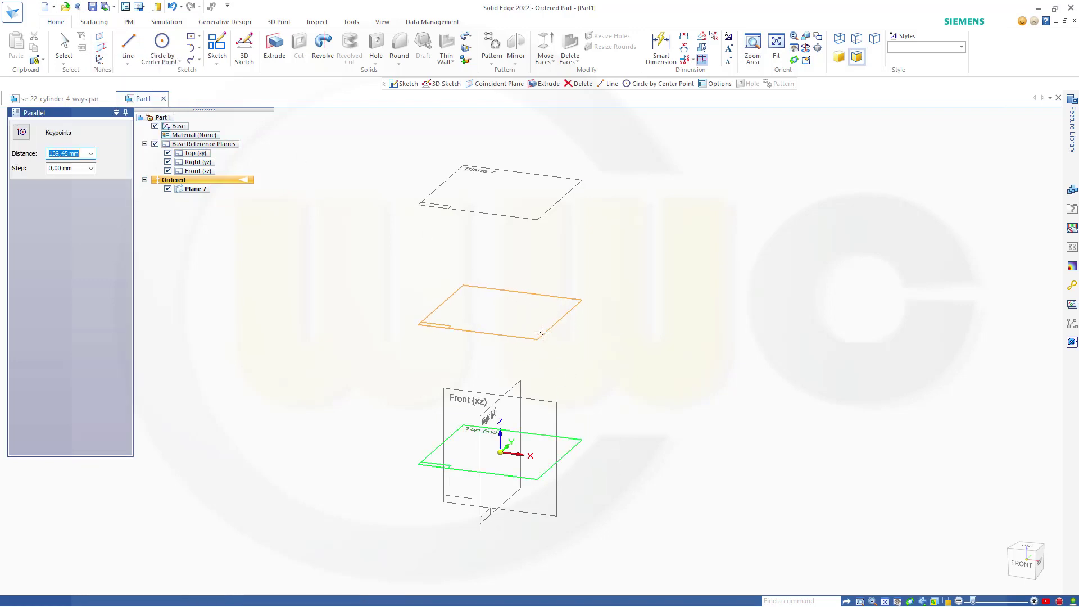
pyautogui.write('2')
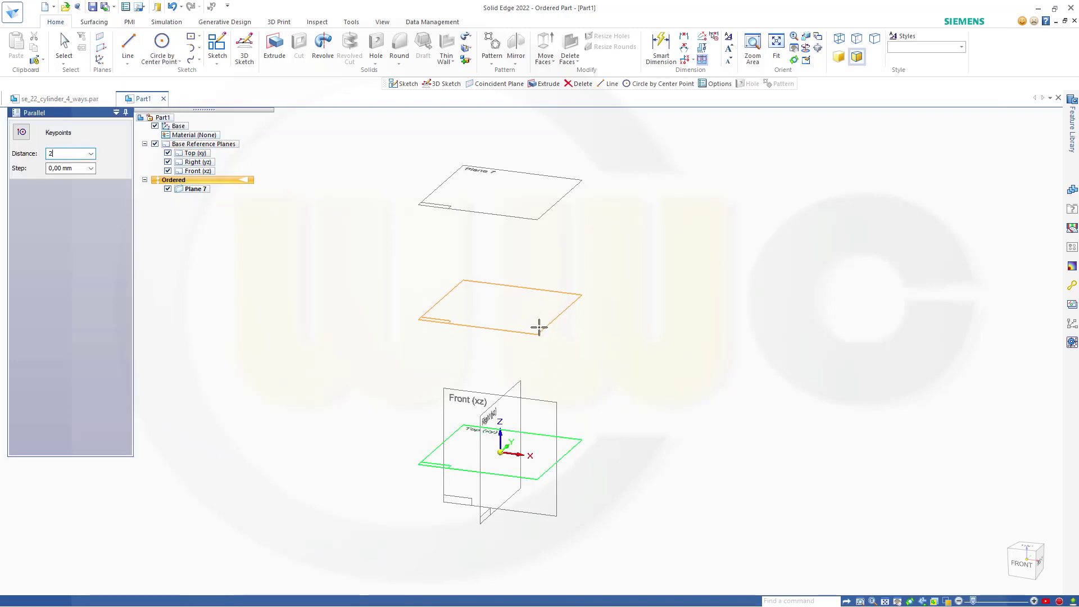
pyautogui.write('60-47')
pyautogui.press('Tab')
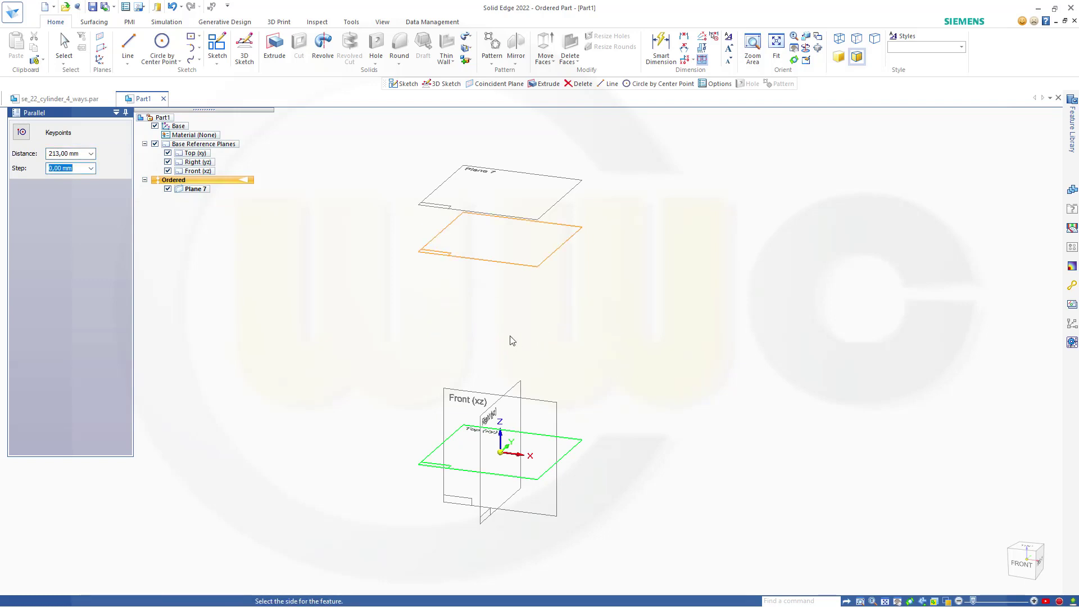
pyautogui.click(370, 268)
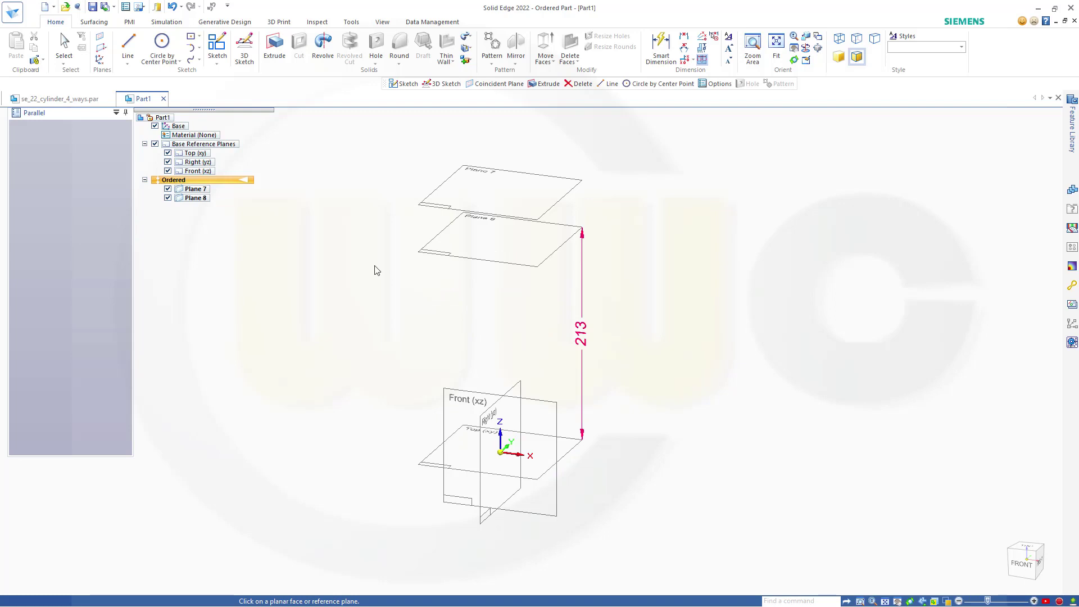
pyautogui.press('Escape')
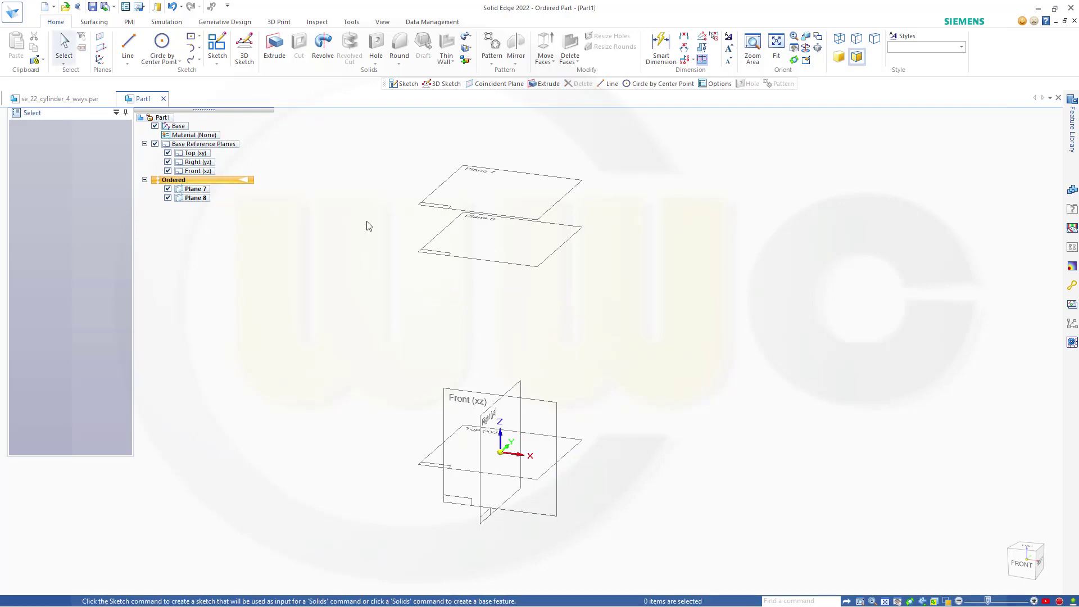
# Start a sketch on the Top (xy) plane and draw a 136 mm diameter circle centred on the origin
pyautogui.click(217, 49)
pyautogui.click(577, 447)
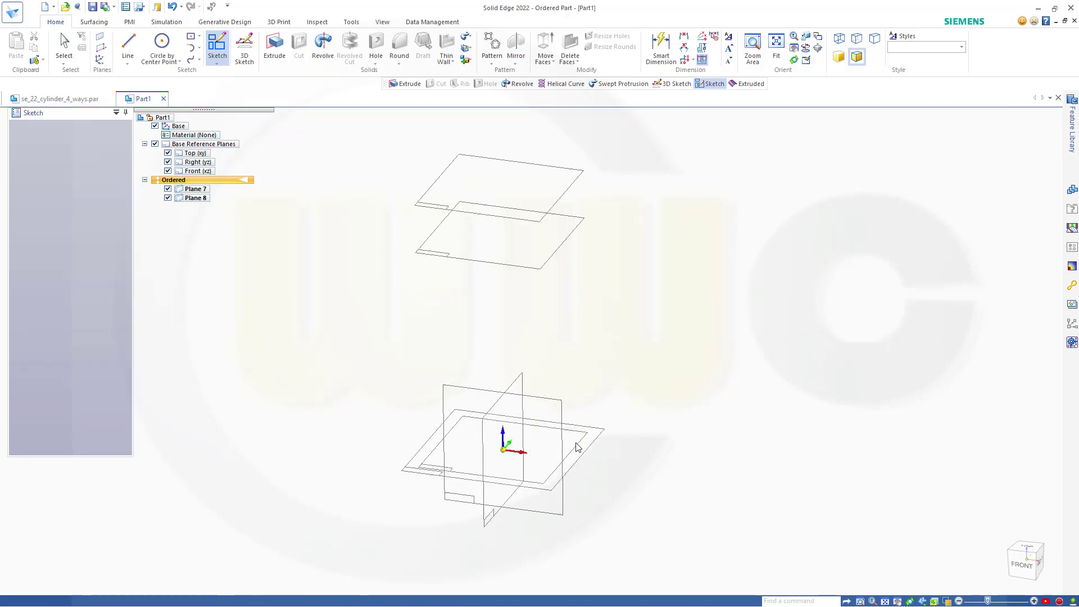
pyautogui.click(168, 45)
pyautogui.click(532, 351)
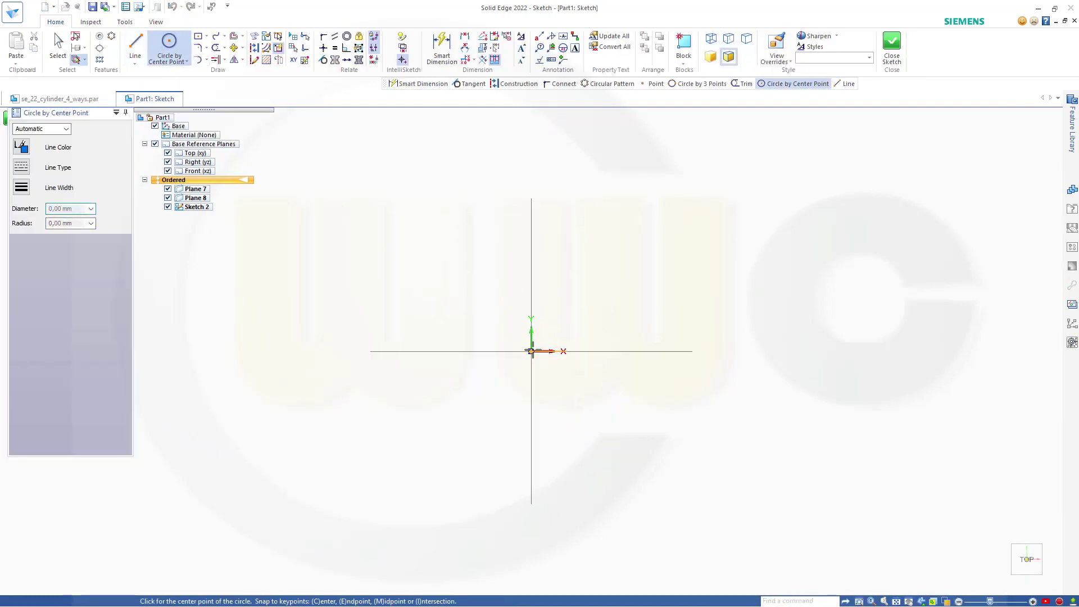
pyautogui.write('13')
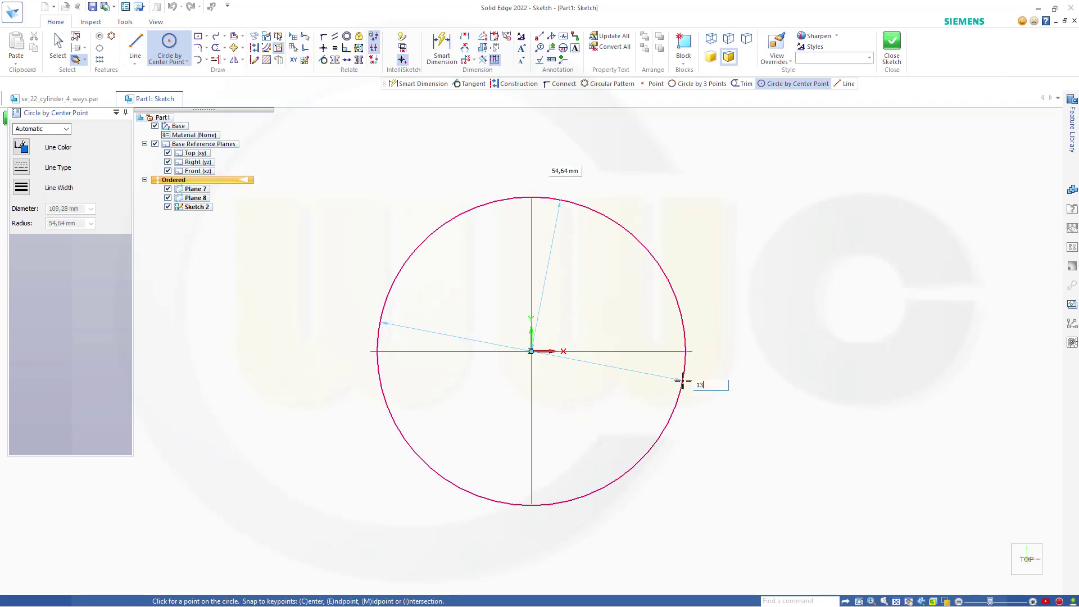
pyautogui.write('6')
pyautogui.press('Return')
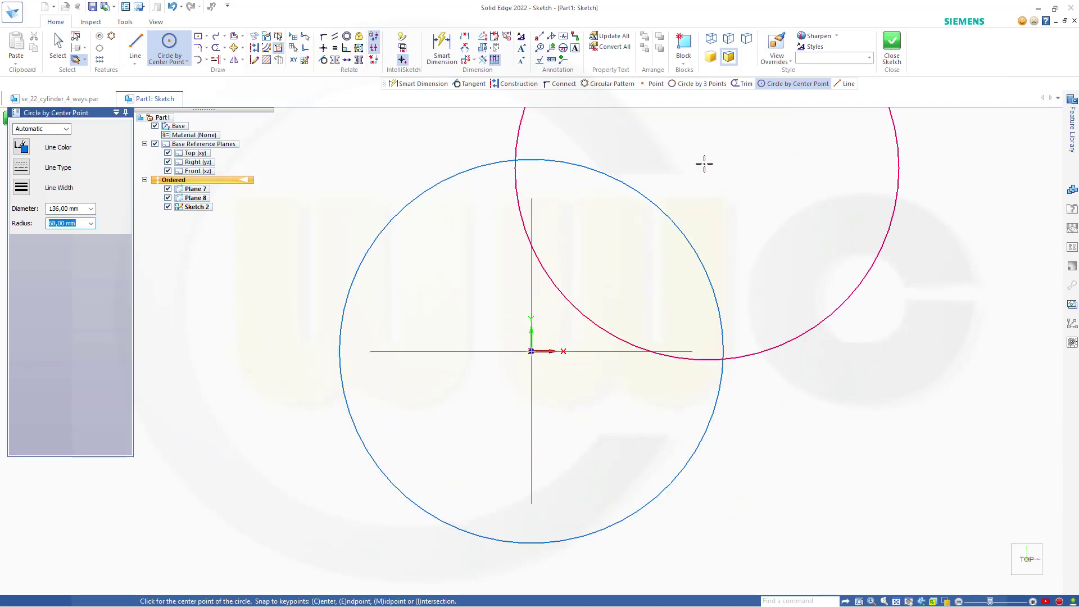
# Dimension the large circle's diameter and finish the sketch
pyautogui.click(441, 48)
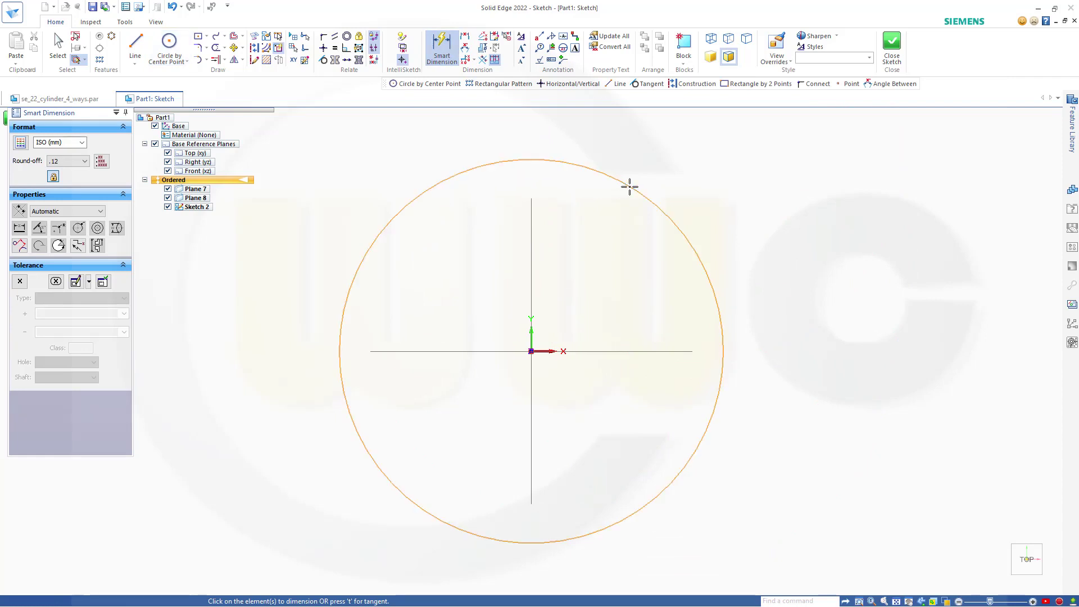
pyautogui.click(629, 186)
pyautogui.click(732, 192)
pyautogui.press('Return')
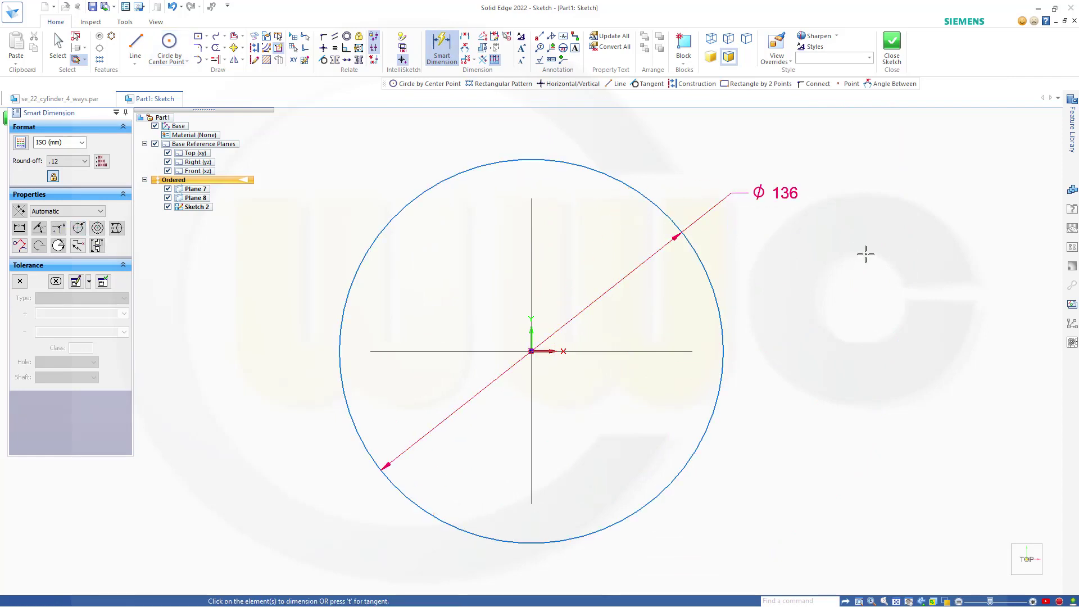
pyautogui.click(899, 42)
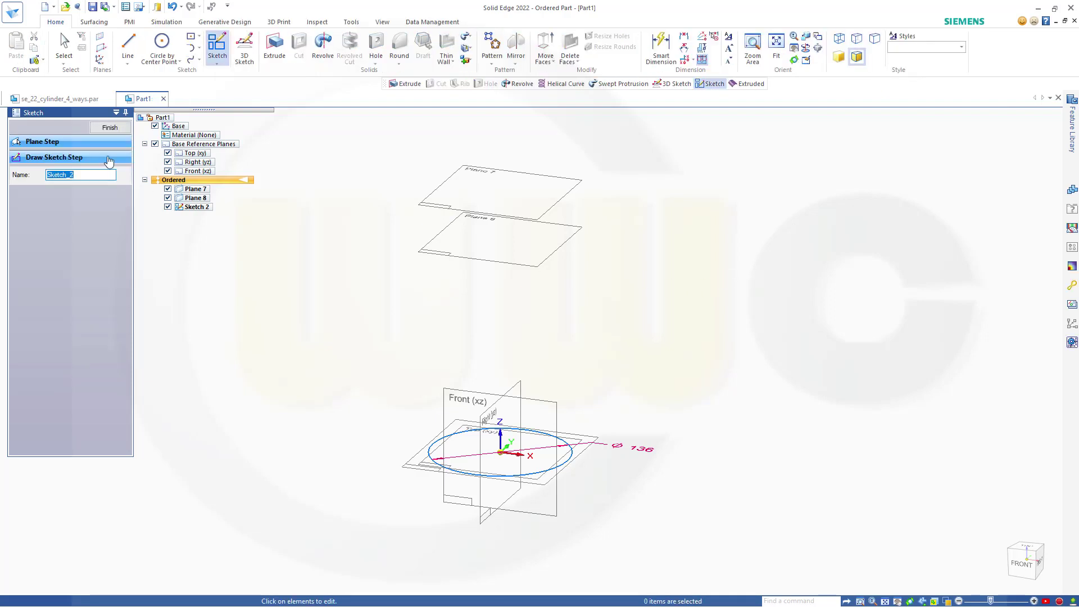
pyautogui.click(110, 127)
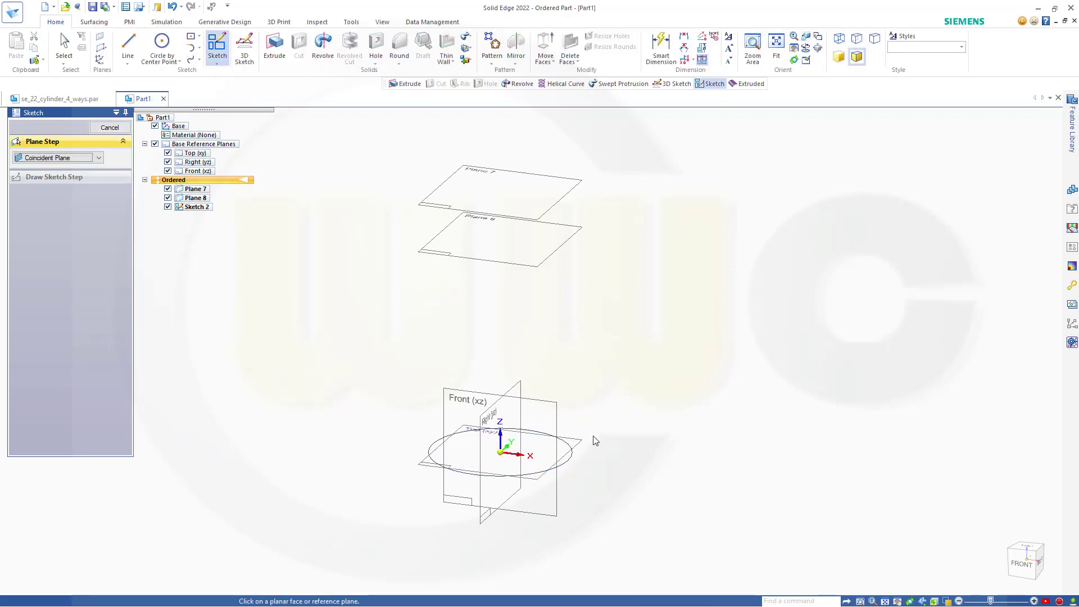
# Start another sketch on the Top (xy) plane and draw a circle about 14 mm in diameter outside the large circle, near the X axis
pyautogui.click(576, 443)
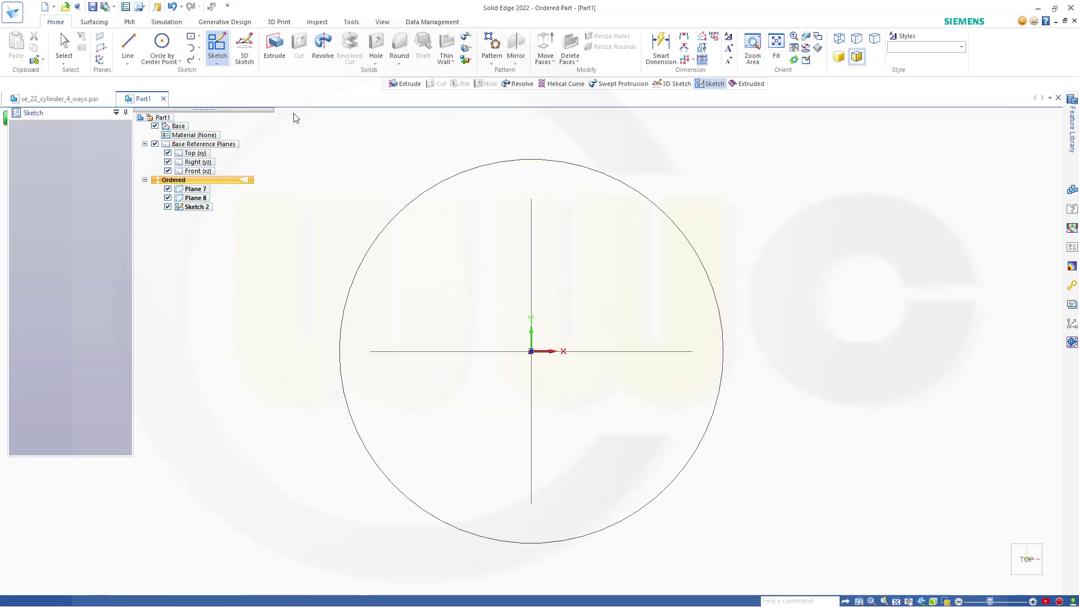
pyautogui.click(161, 46)
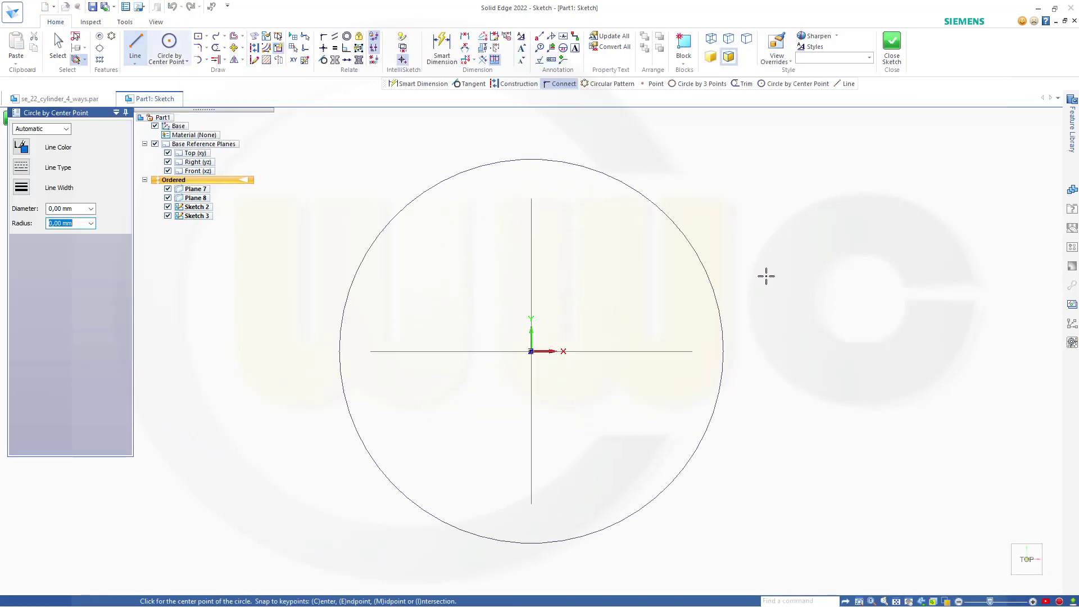
pyautogui.click(787, 353)
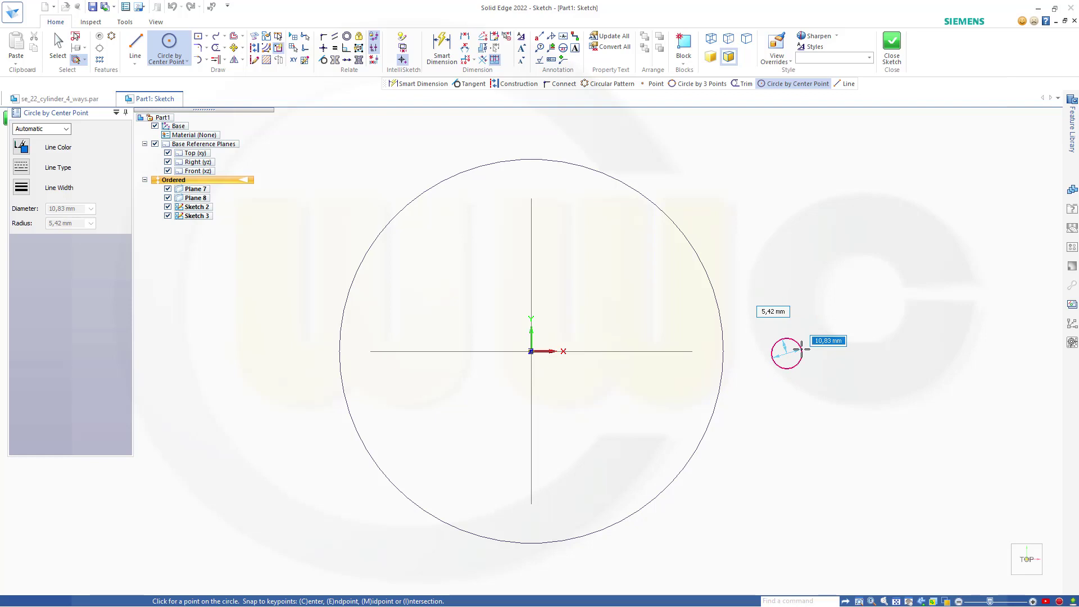
pyautogui.click(806, 348)
pyautogui.press('Escape')
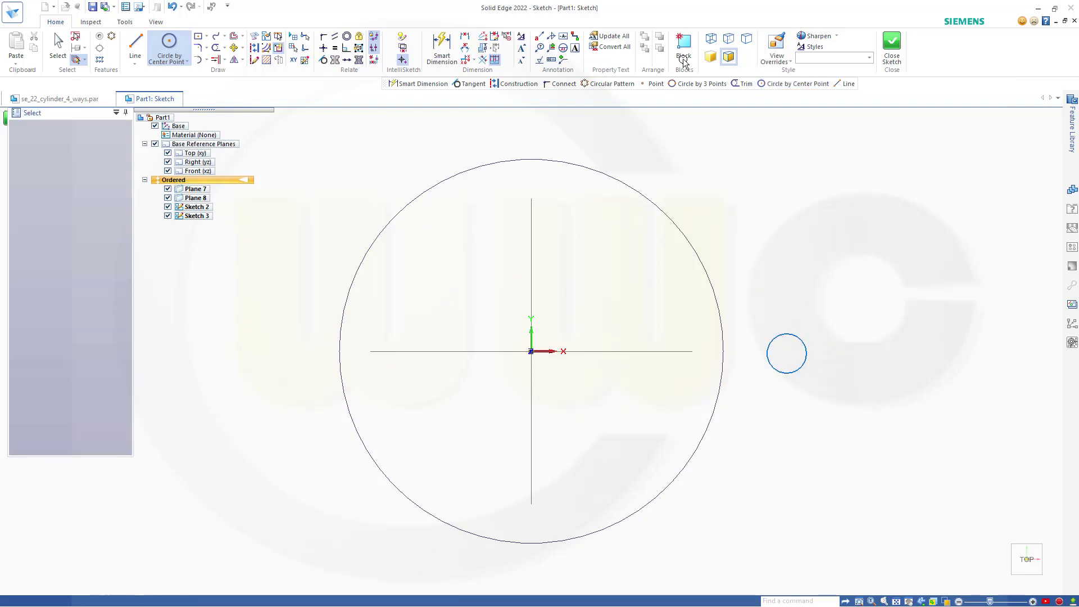
# Dimension the small circle's diameter, accepting 14 mm
pyautogui.click(442, 46)
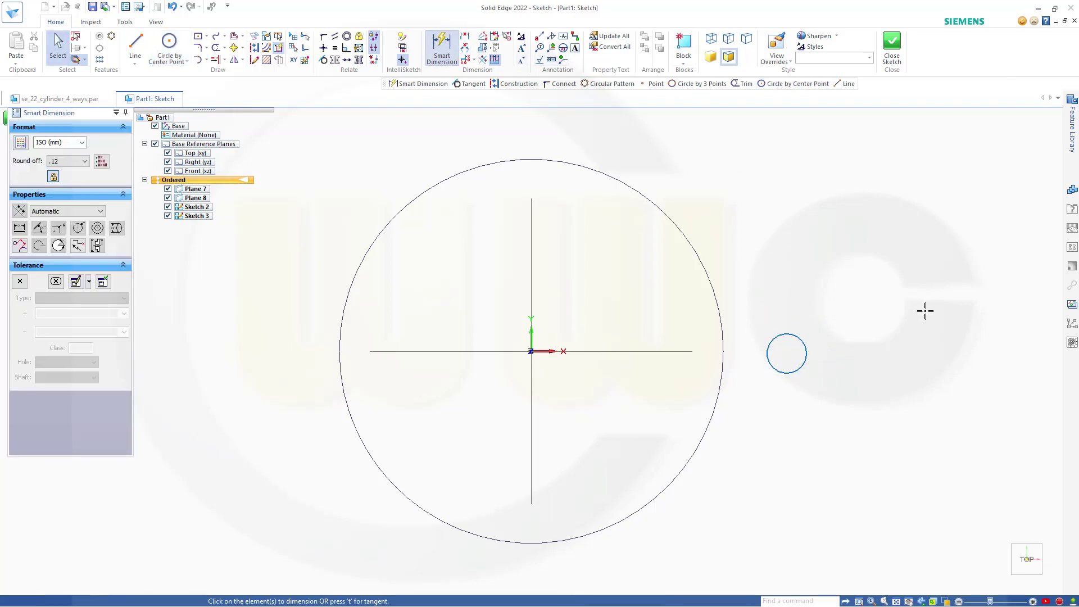
pyautogui.click(807, 353)
pyautogui.click(856, 344)
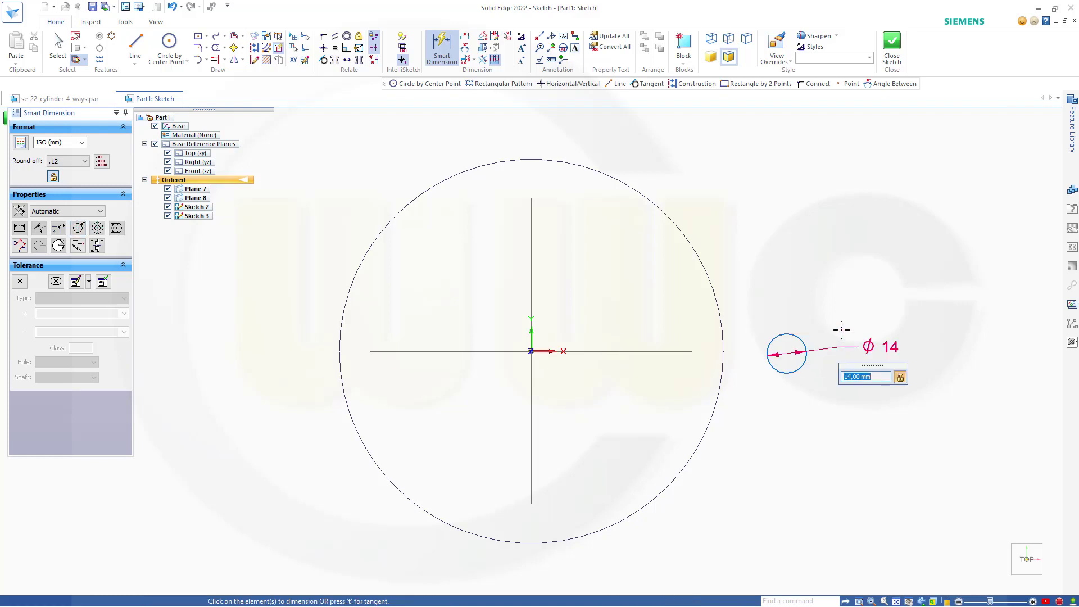
pyautogui.press('Return')
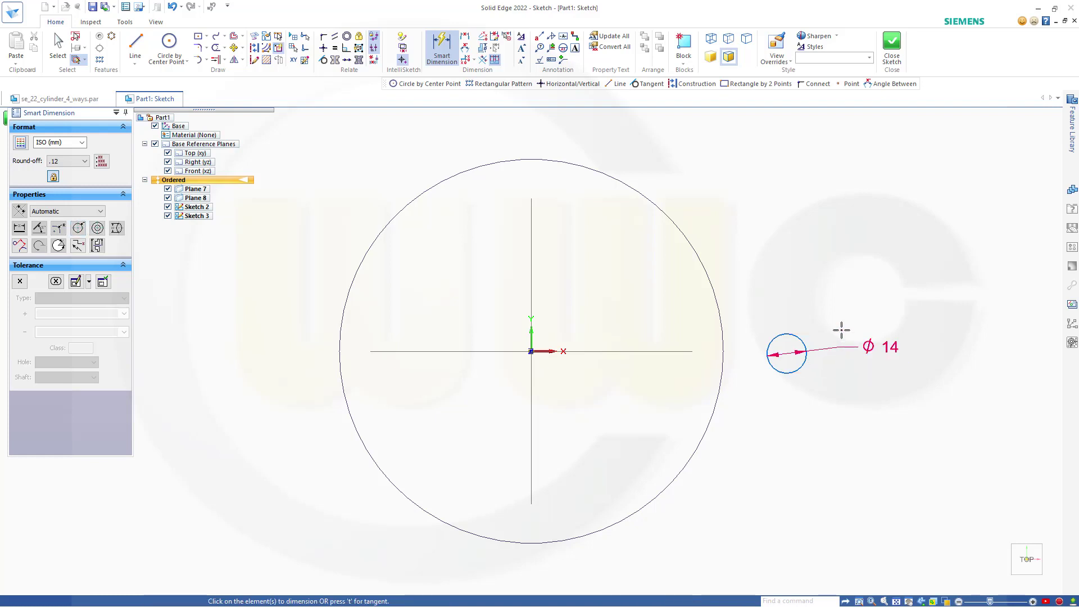
# Set the horizontal distance from the origin to the small circle's centre to 75 mm and close the sketch
pyautogui.click(529, 342)
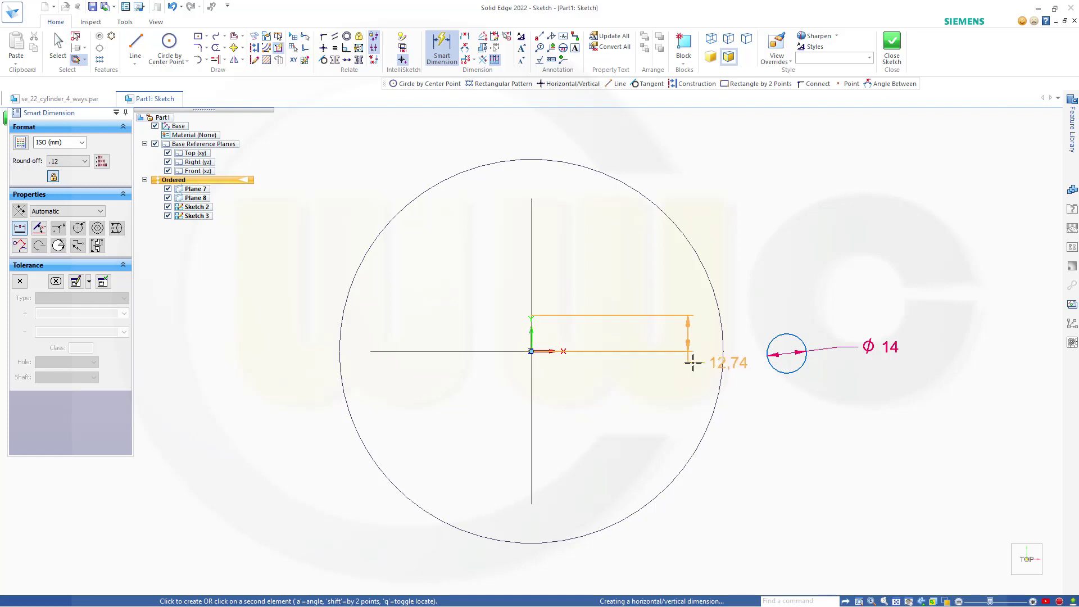
pyautogui.click(785, 354)
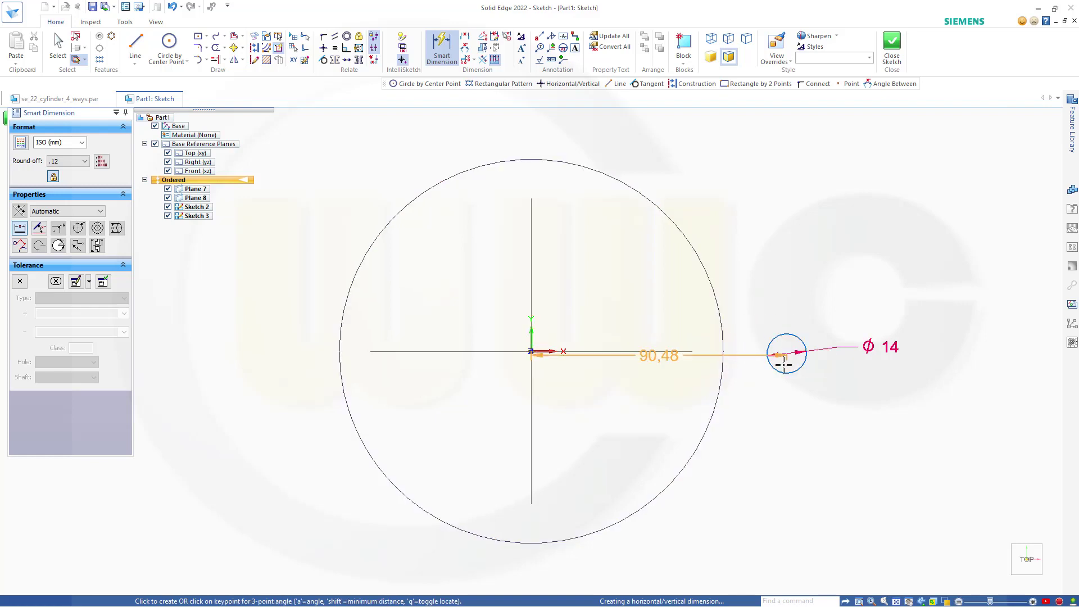
pyautogui.click(746, 417)
pyautogui.write('75')
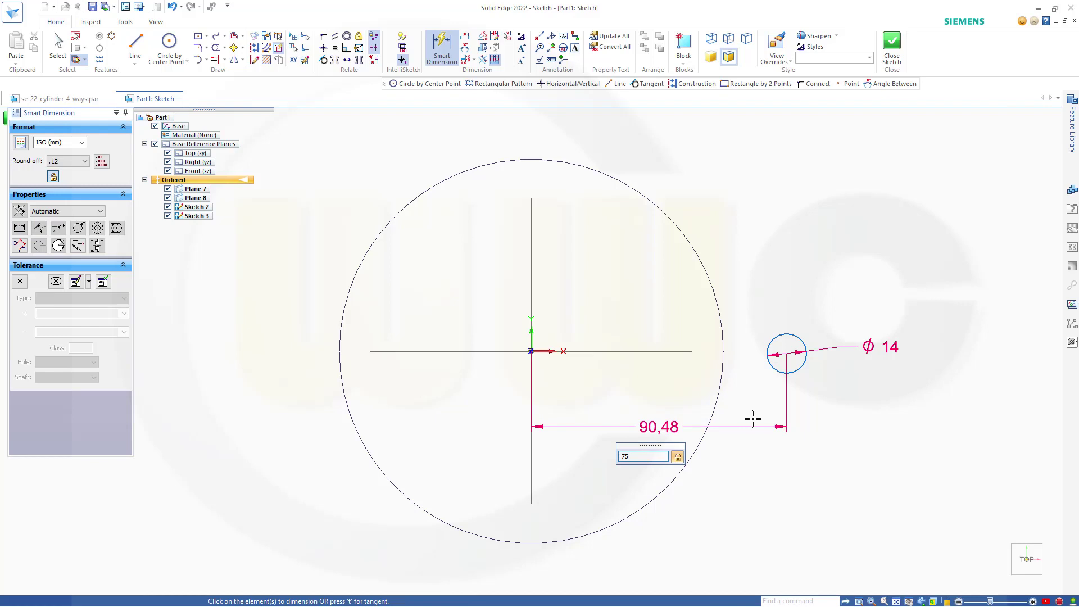
pyautogui.press('Return')
pyautogui.press('Escape')
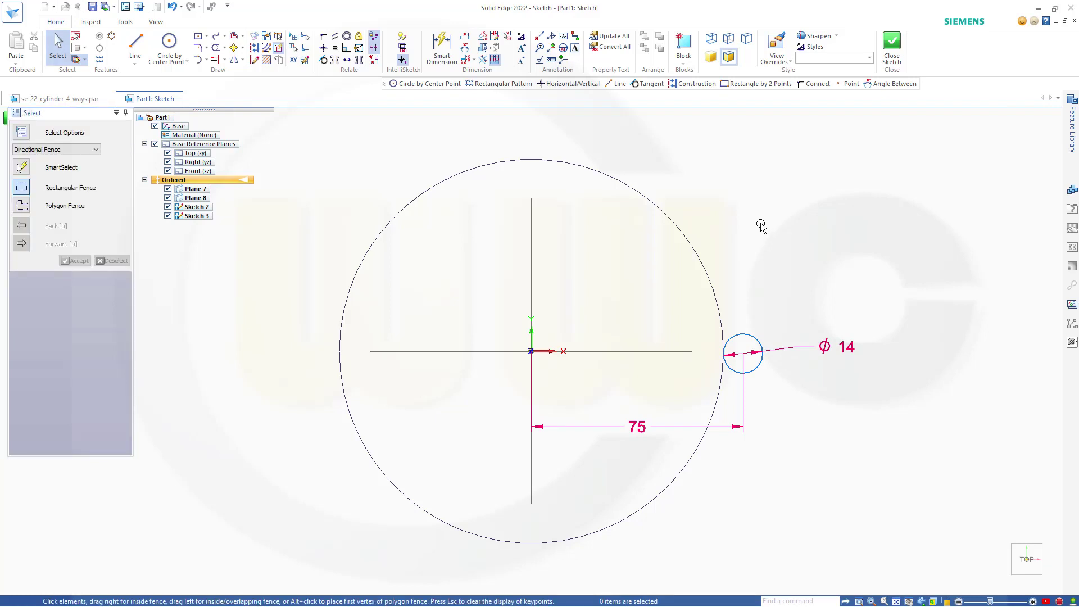
pyautogui.click(893, 43)
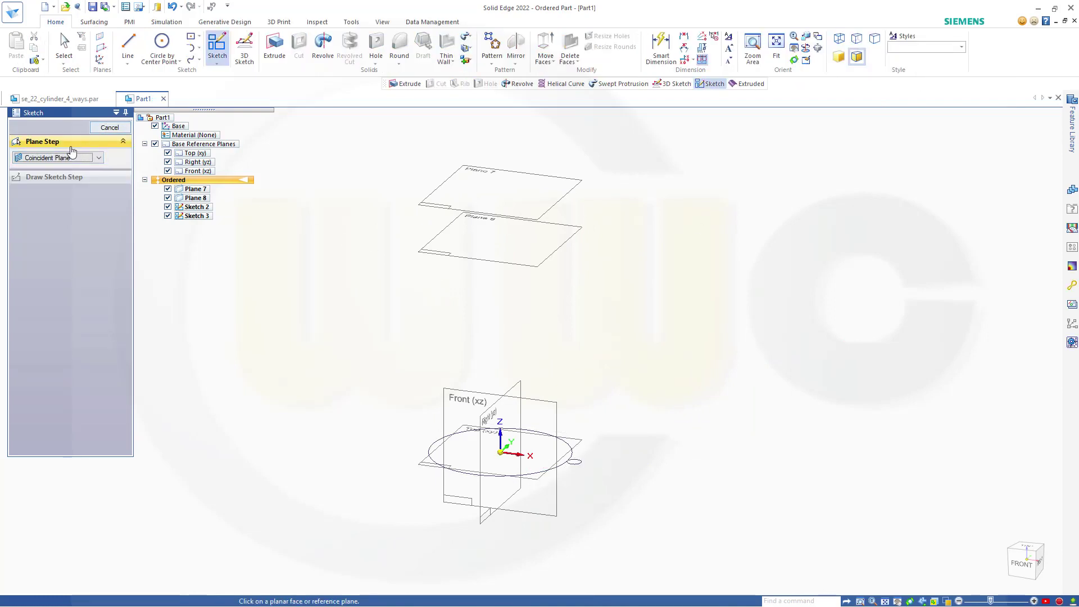
# Start a sketch on the Front (xz) plane and draw an 83 mm diameter circle centred on the origin
pyautogui.click(456, 397)
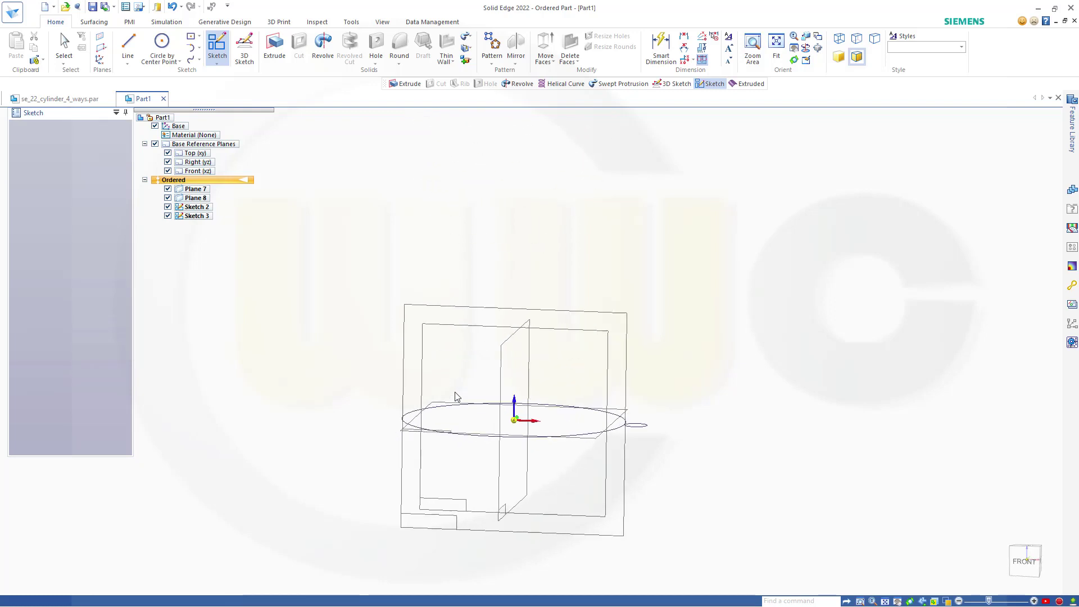
pyautogui.click(166, 44)
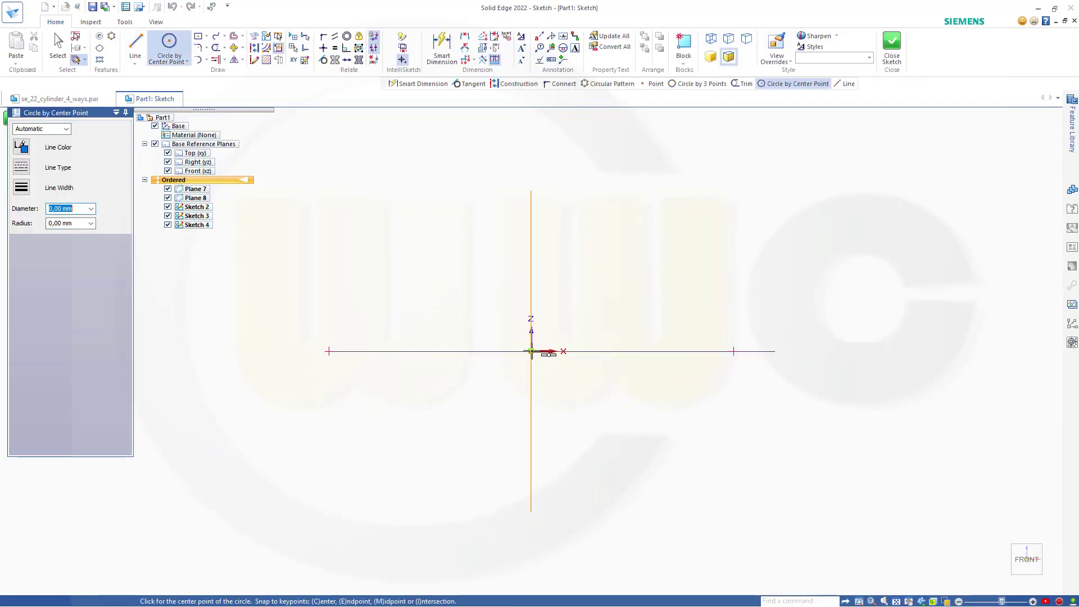
pyautogui.click(531, 352)
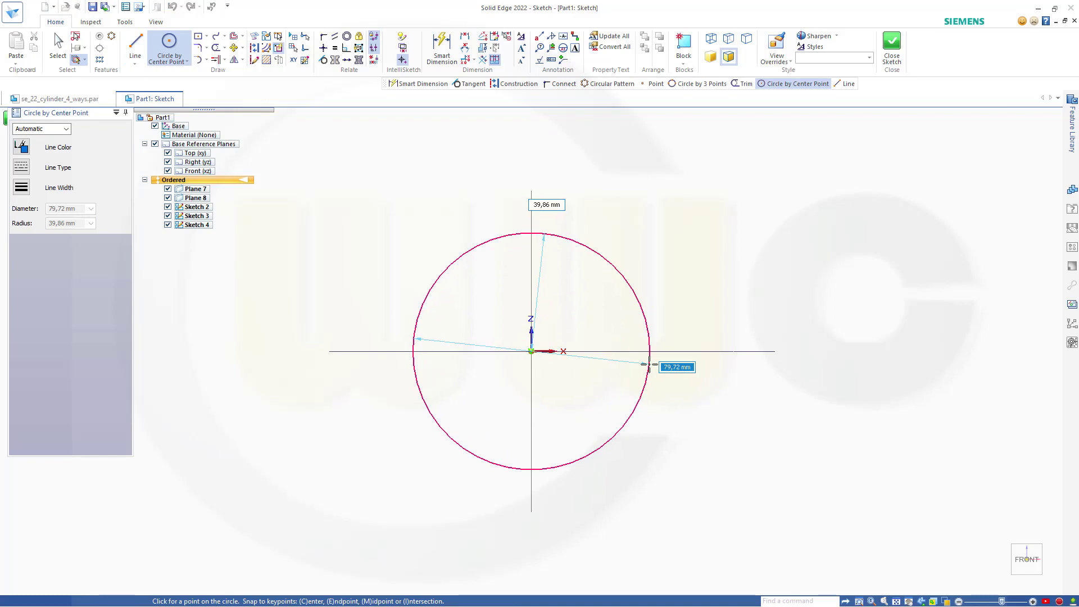
pyautogui.write('83')
pyautogui.press('Return')
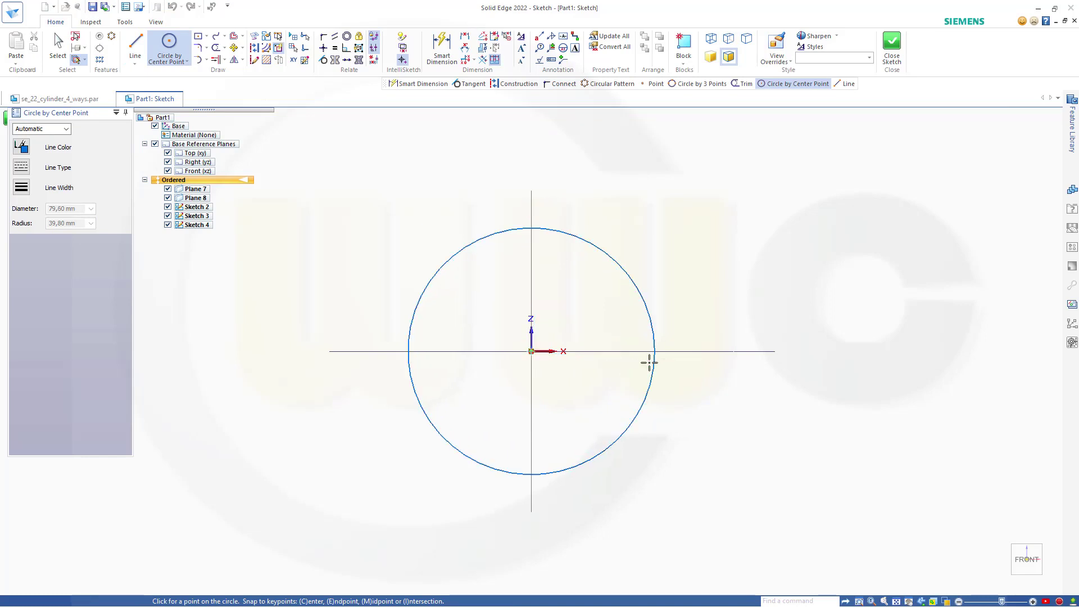
pyautogui.press('Escape')
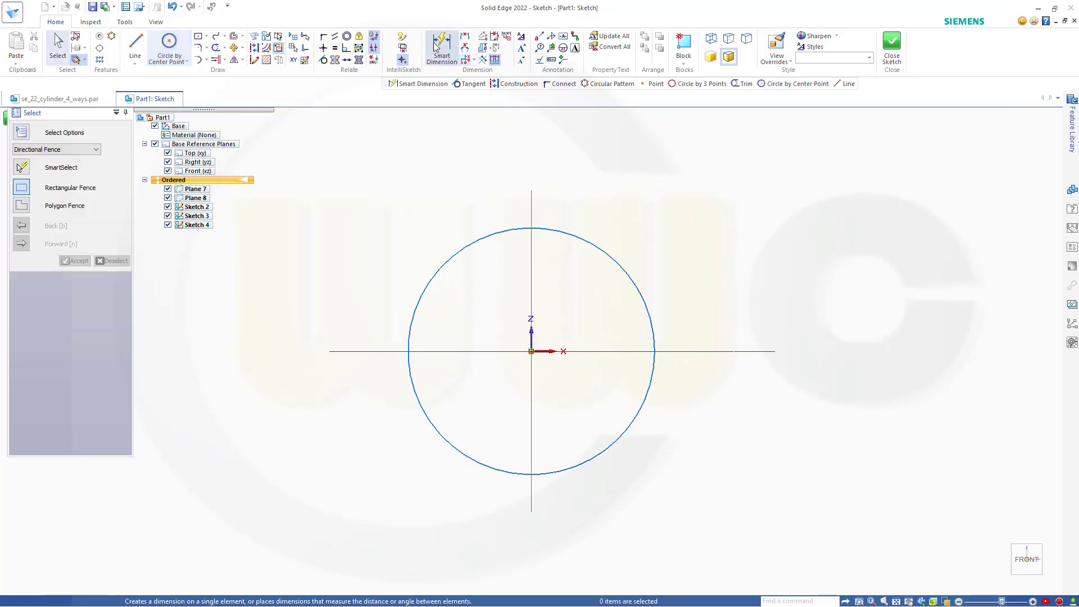
# Dimension the diameter of the circle on the Front (xz) plane as 83 mm, then close and finish the sketch
pyautogui.press('d')
pyautogui.click(635, 282)
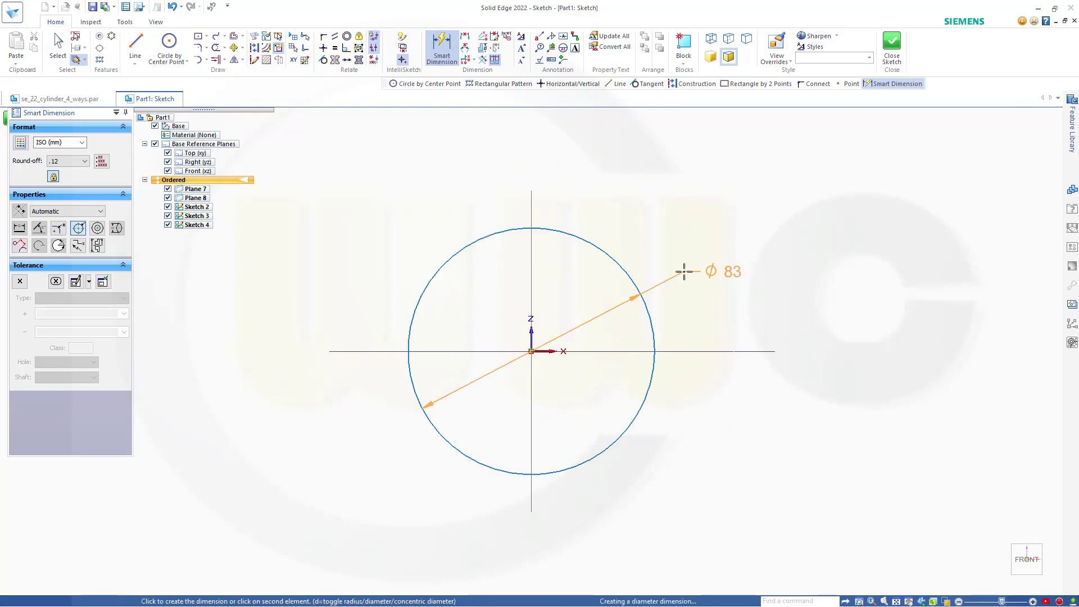
pyautogui.click(685, 272)
pyautogui.press('Return')
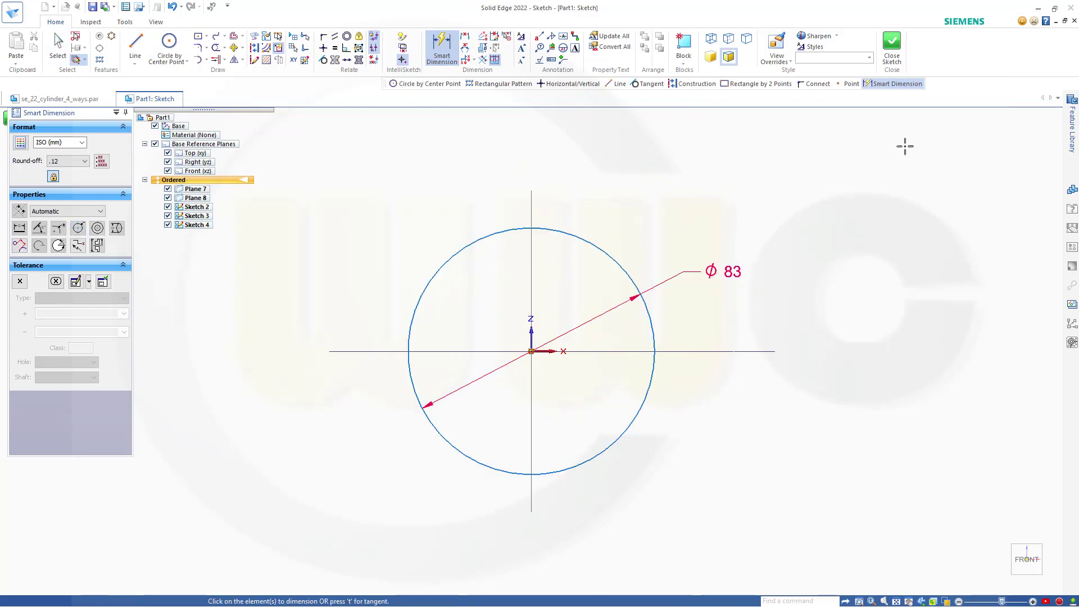
pyautogui.click(892, 47)
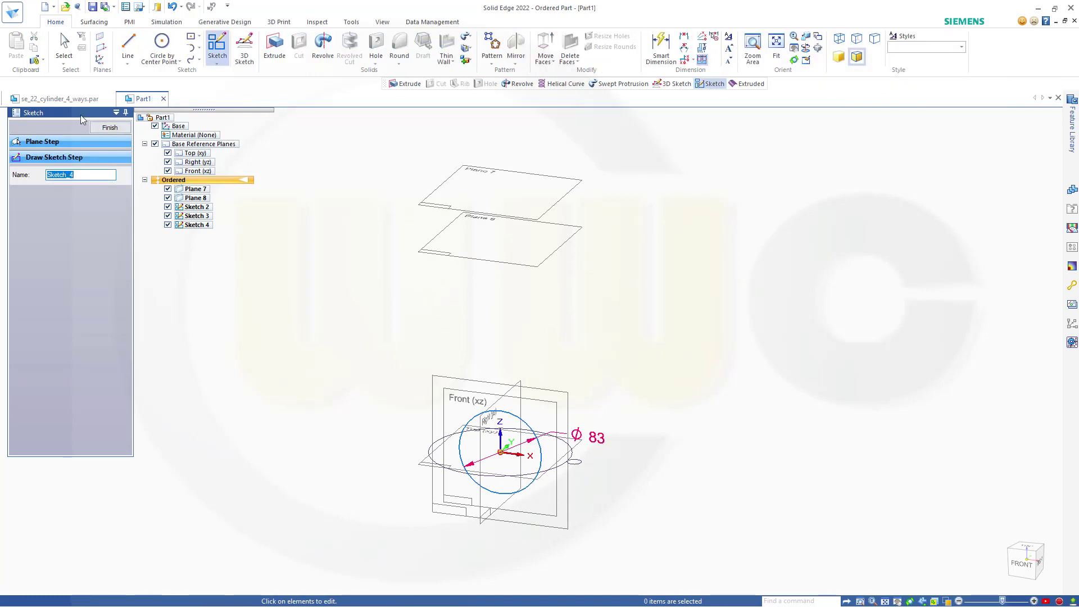
pyautogui.click(110, 127)
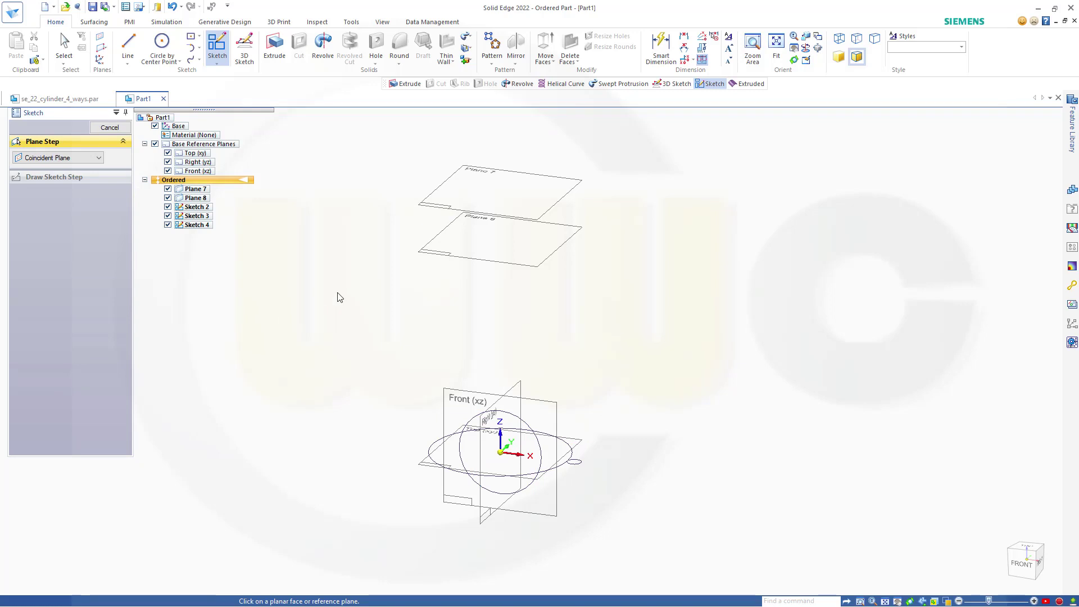
pyautogui.press('Escape')
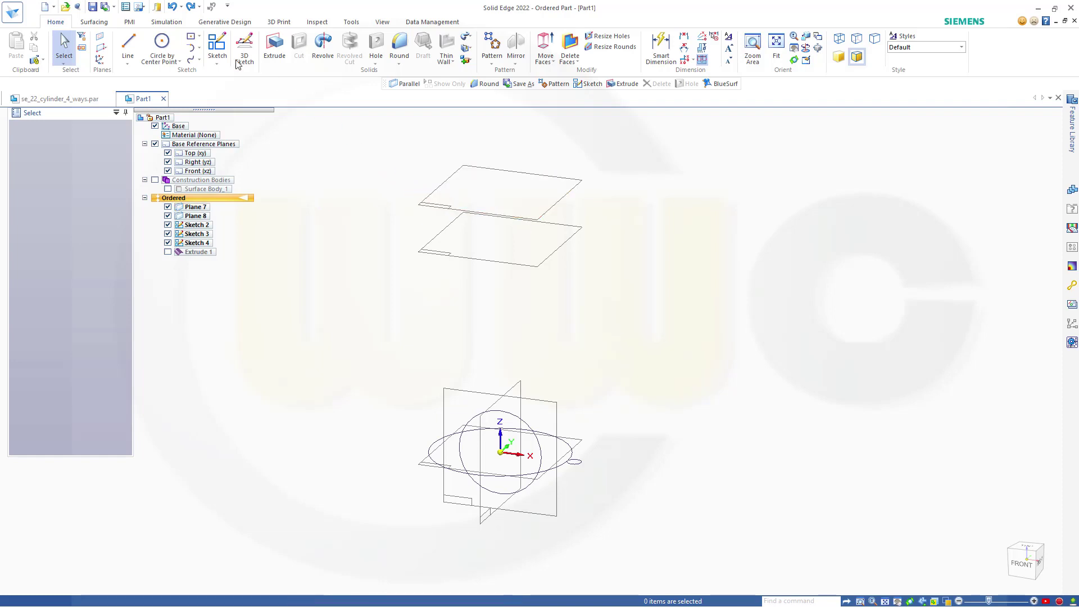
# Create an extruded surface from the large circle with a From/To extent, running from its profile plane up to Plane 7
pyautogui.click(94, 22)
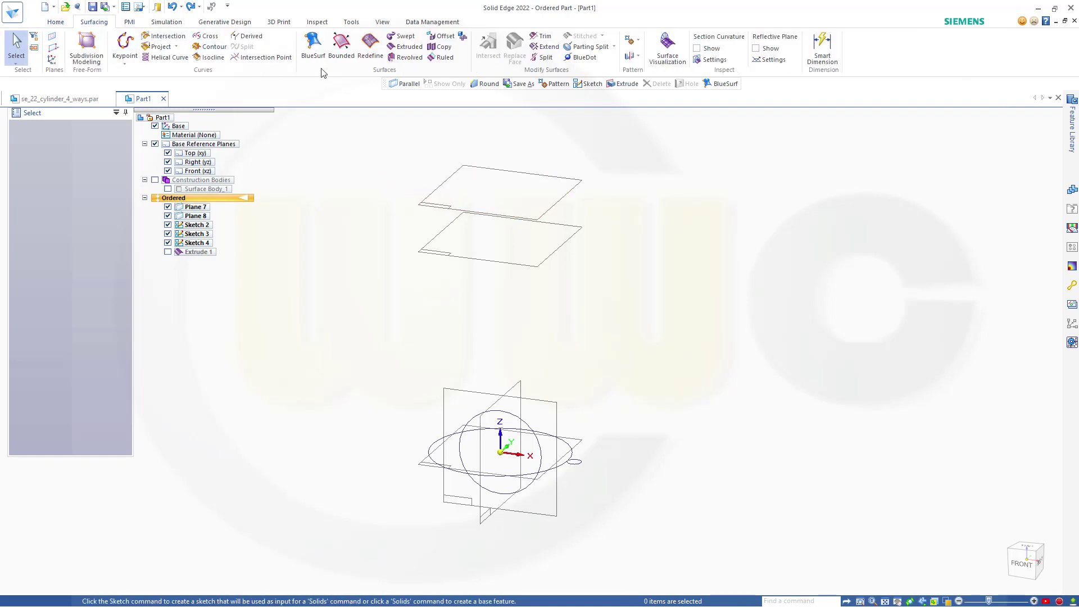
pyautogui.click(418, 47)
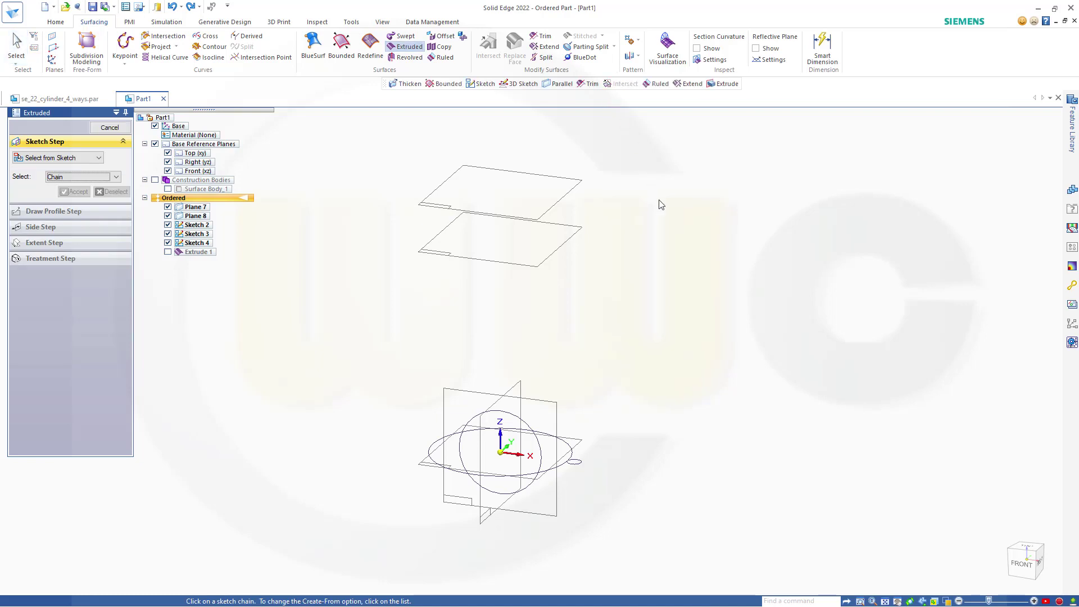
pyautogui.click(571, 441)
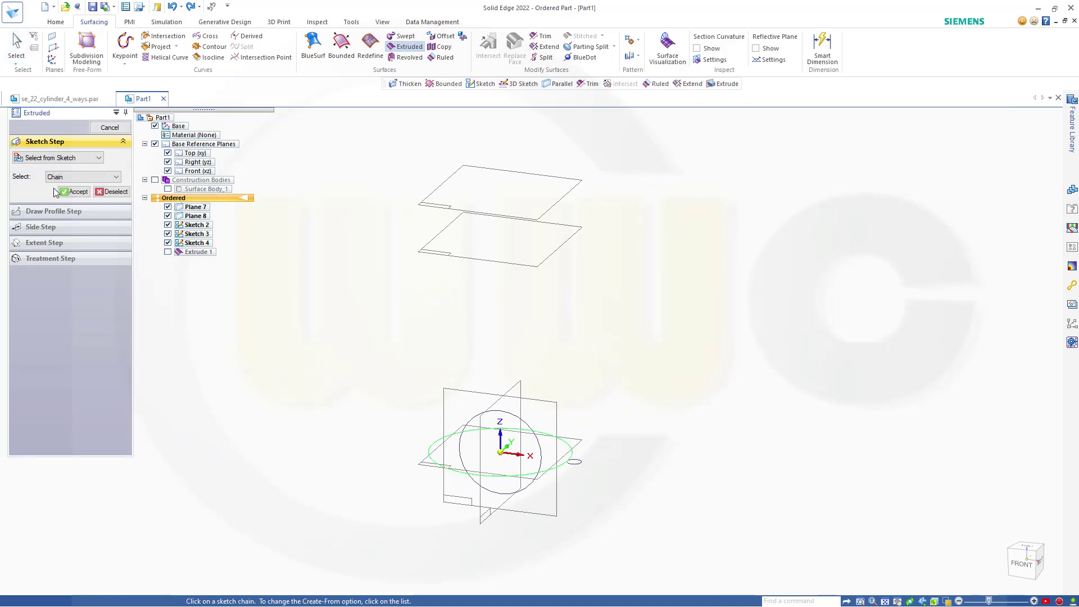
pyautogui.click(76, 192)
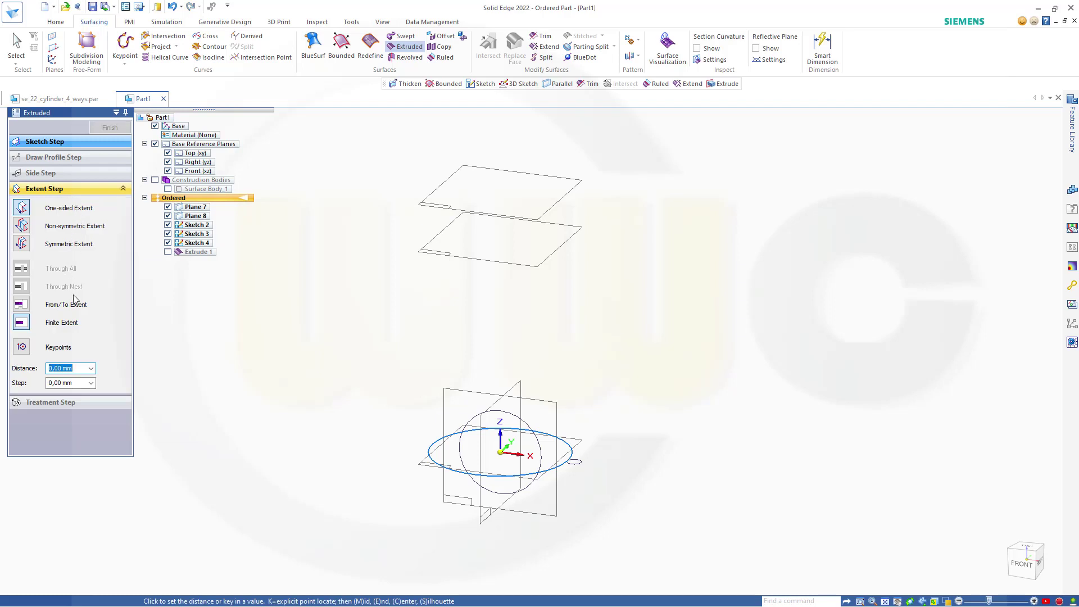
pyautogui.click(73, 309)
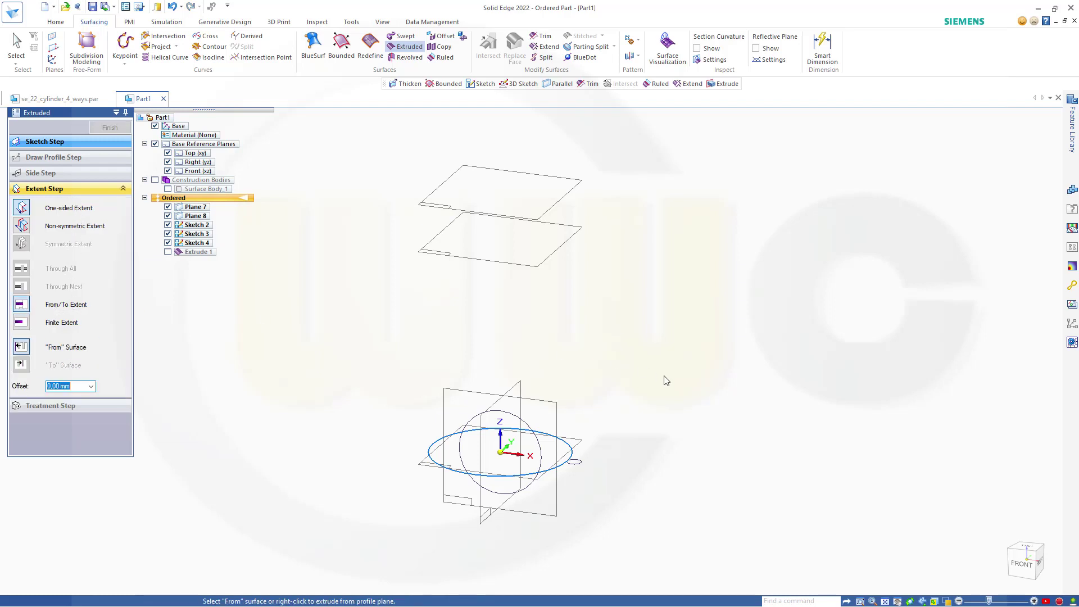
pyautogui.rightClick(658, 399)
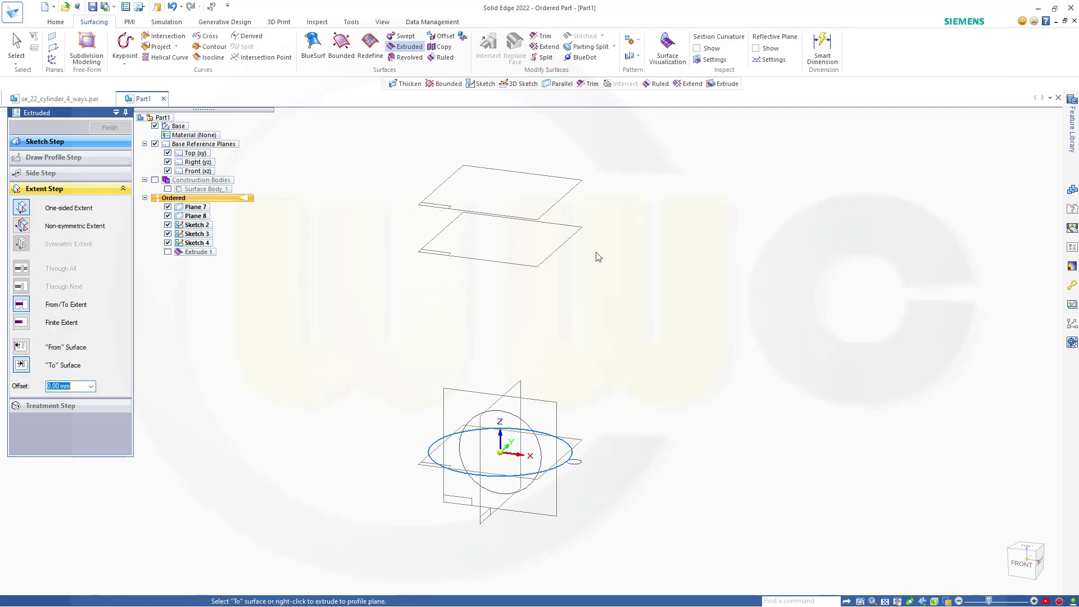
pyautogui.click(559, 204)
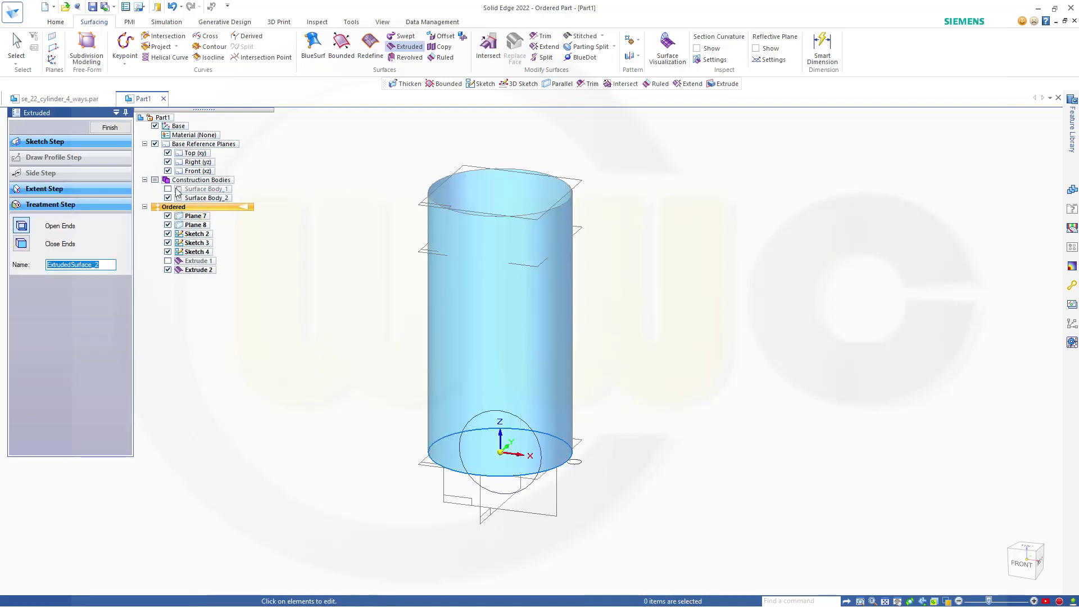
pyautogui.click(110, 128)
pyautogui.press('Escape')
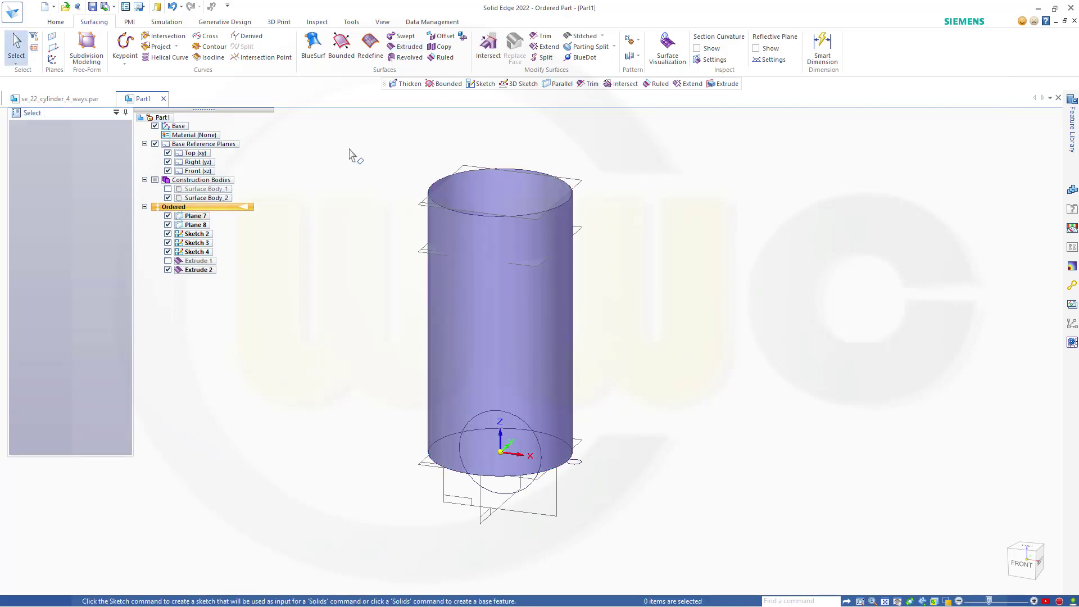
# Thicken the cylindrical surface inward by 5 mm to form the solid tube wall
pyautogui.click(65, 24)
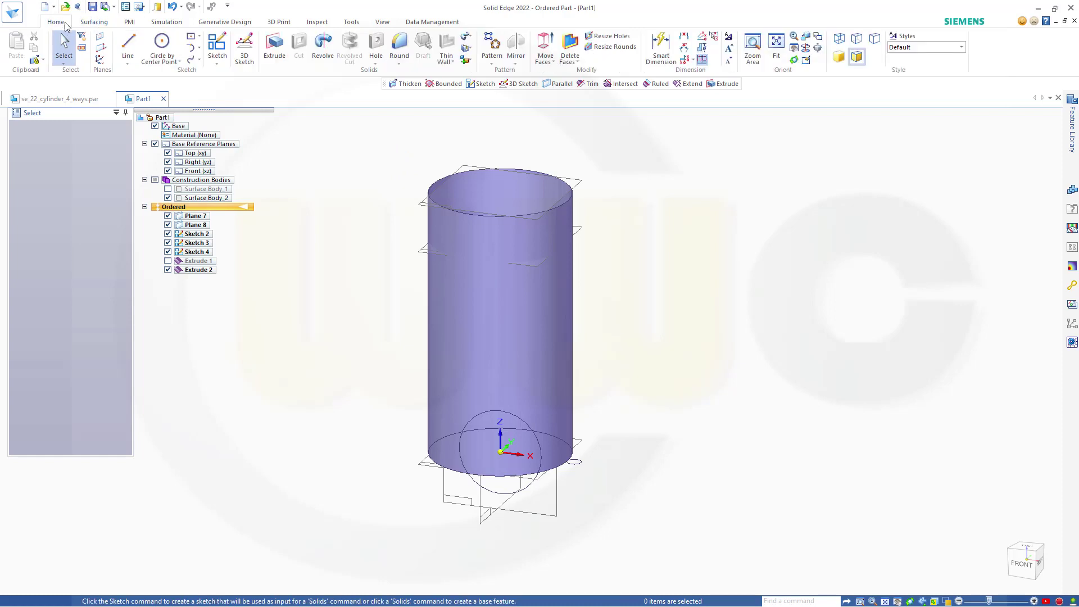
pyautogui.click(466, 37)
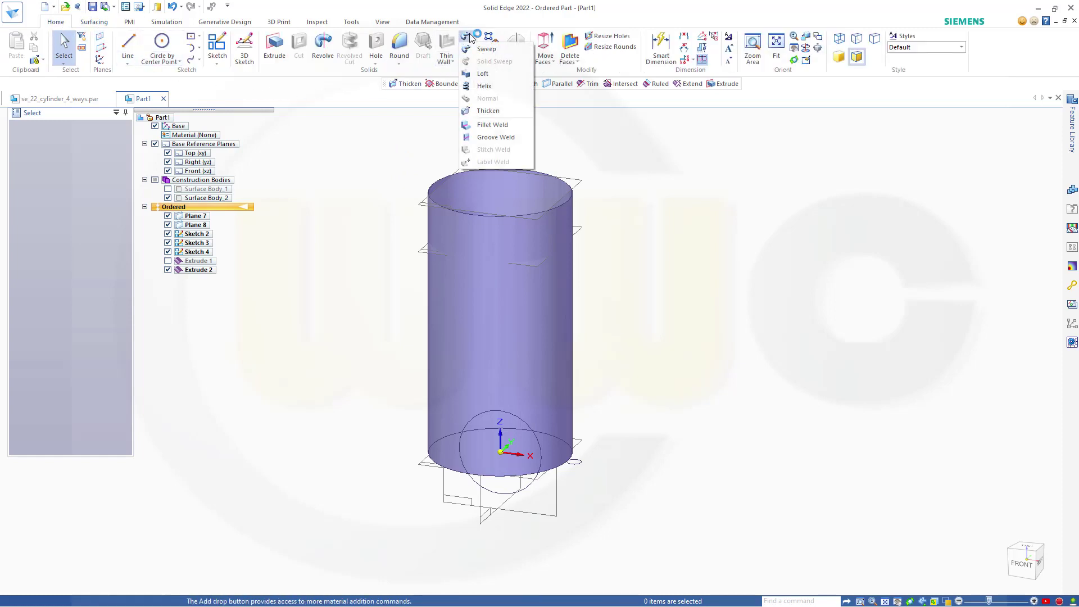
pyautogui.click(485, 111)
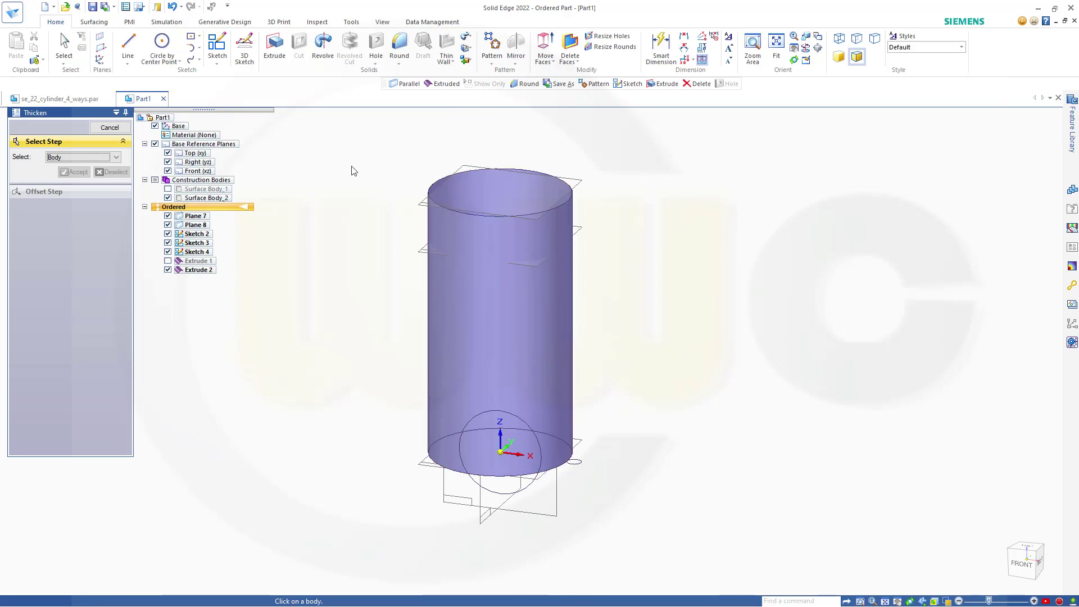
pyautogui.click(516, 292)
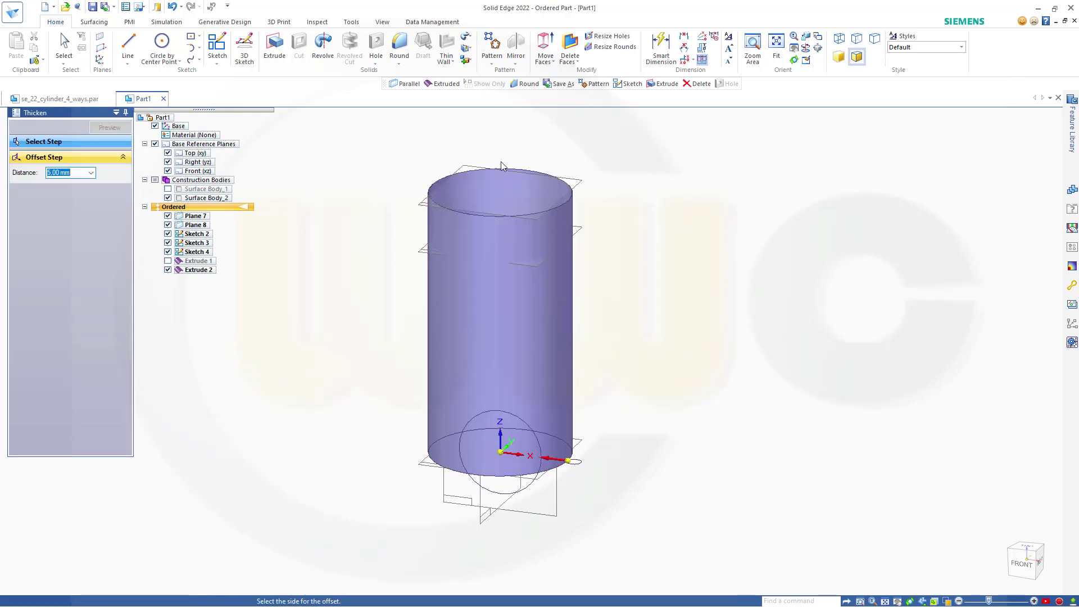
pyautogui.click(374, 153)
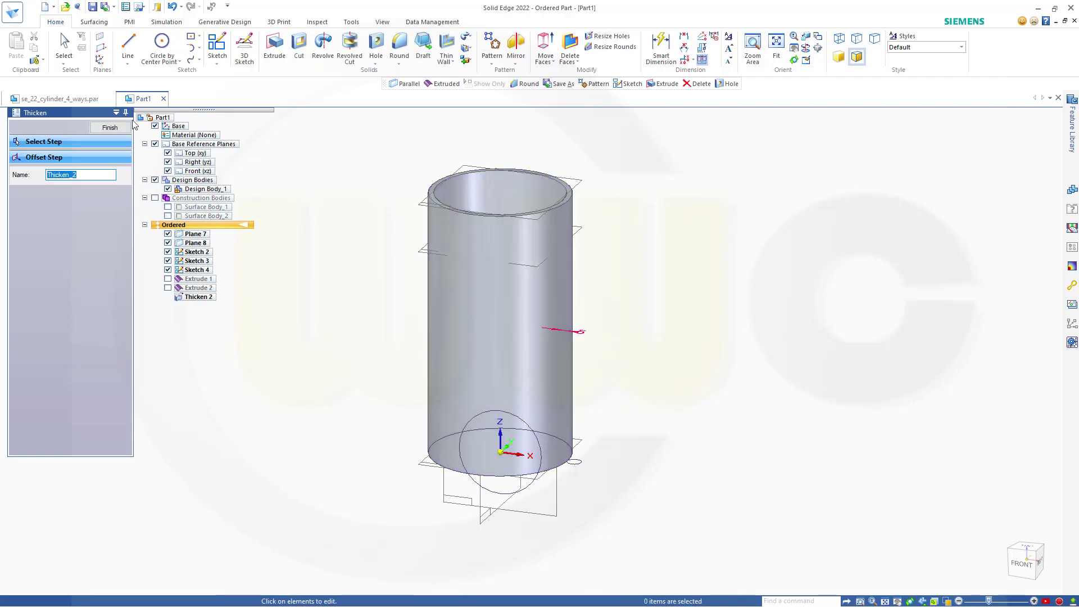
pyautogui.click(108, 128)
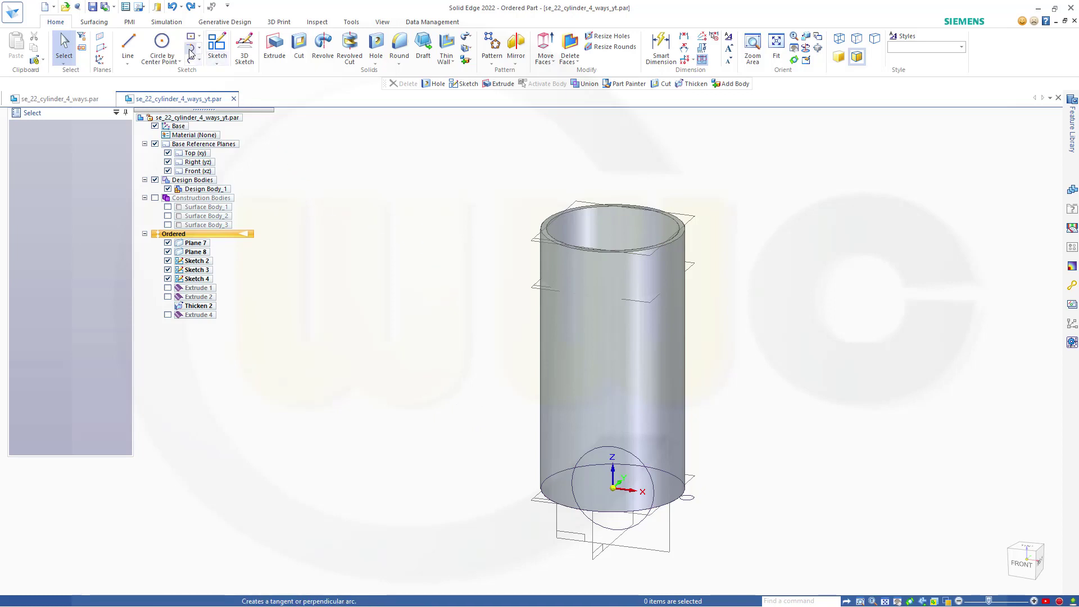
# Start an extruded surface from the large circle with a From/To extent, offsetting its start 258.33 mm from the Top (xy) plane
pyautogui.click(94, 22)
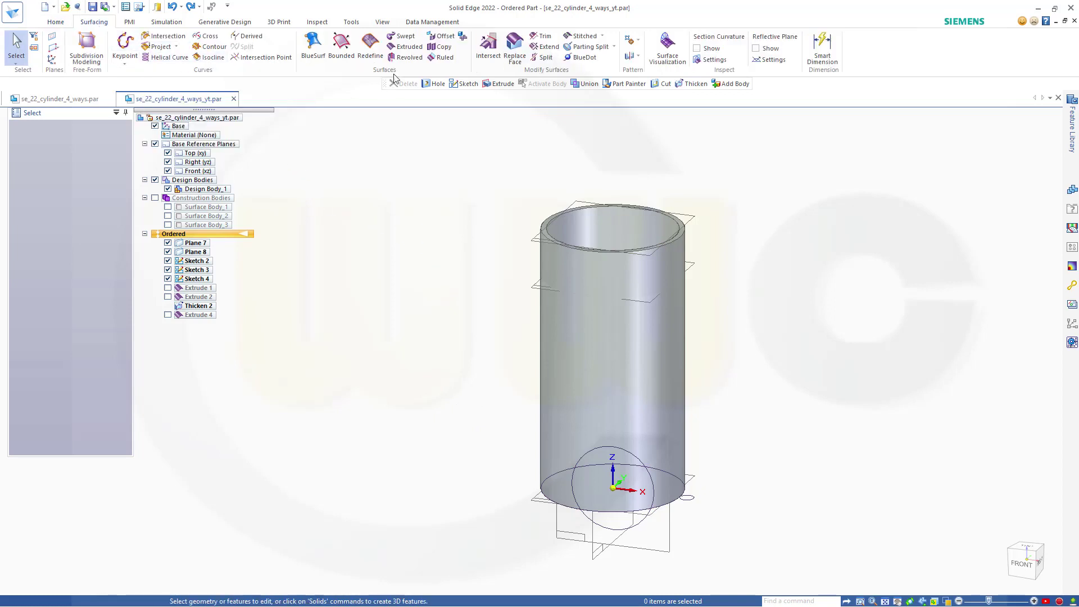
pyautogui.click(405, 47)
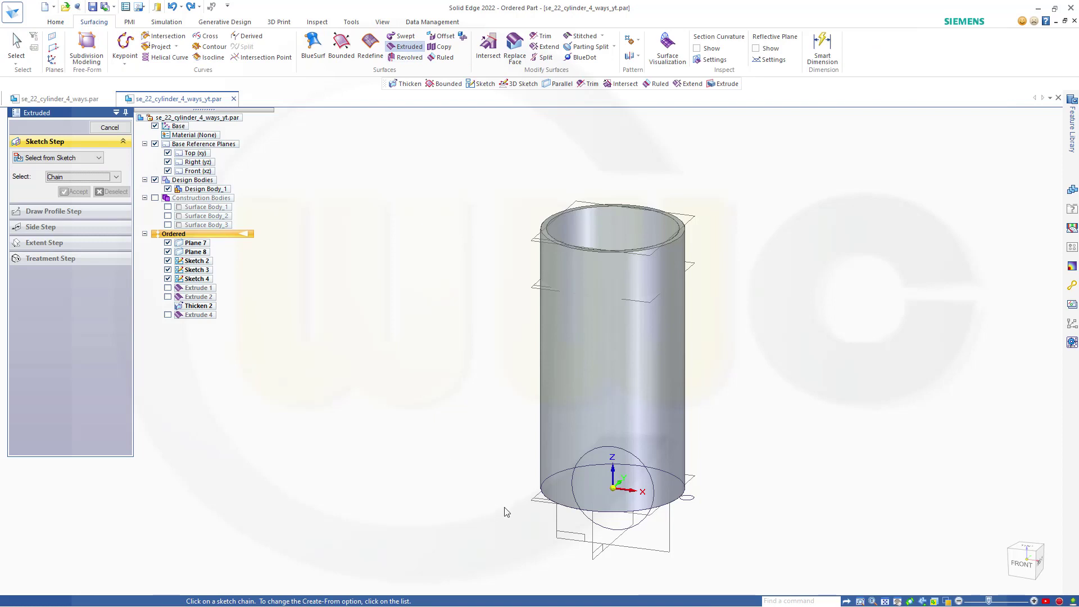
pyautogui.click(543, 502)
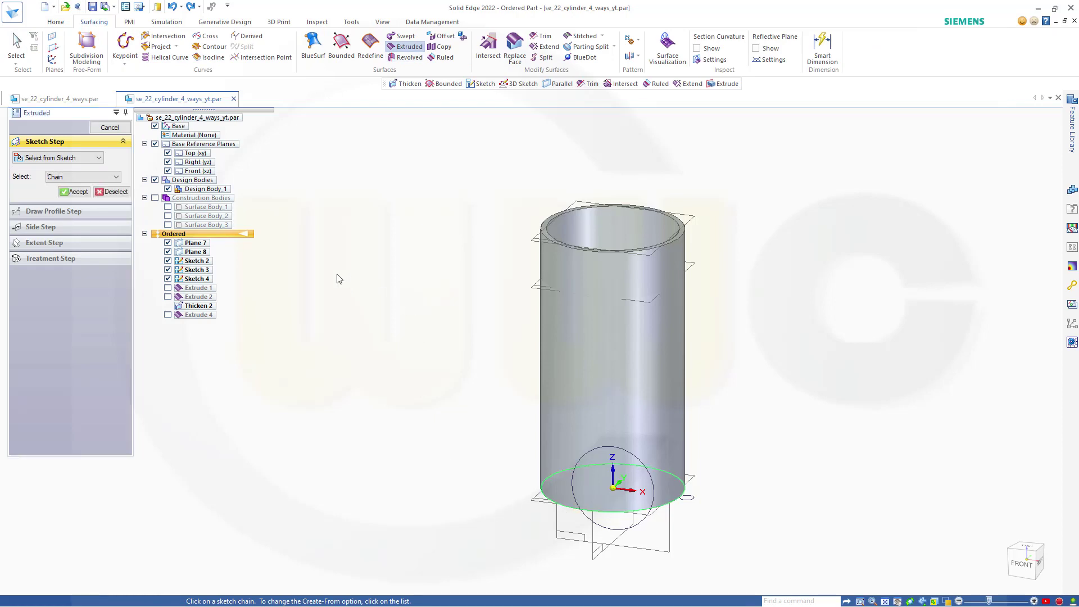
pyautogui.click(72, 193)
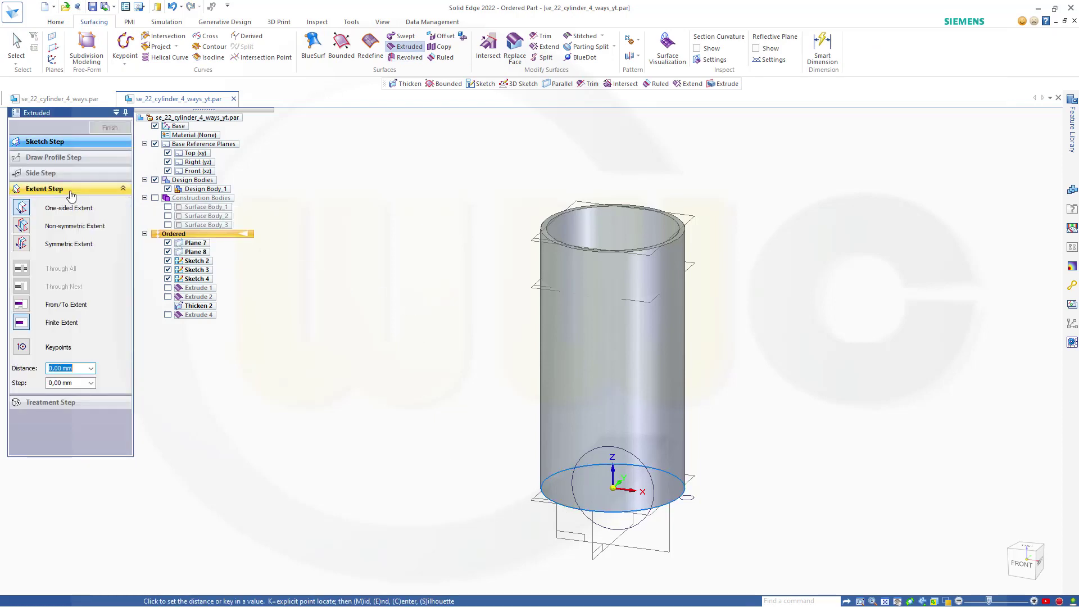
pyautogui.click(21, 304)
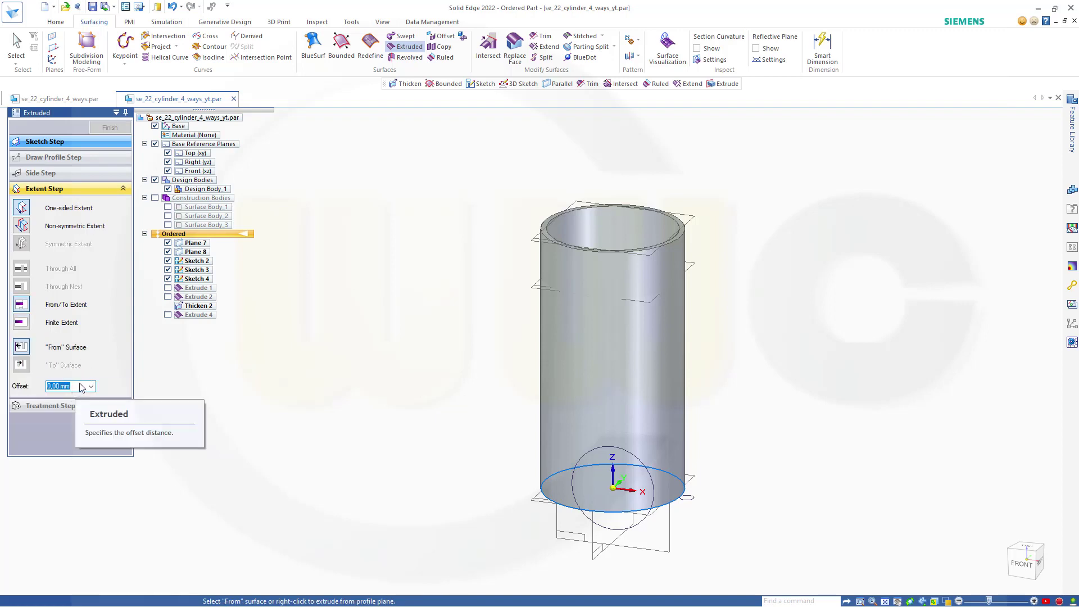
pyautogui.write('260-1')
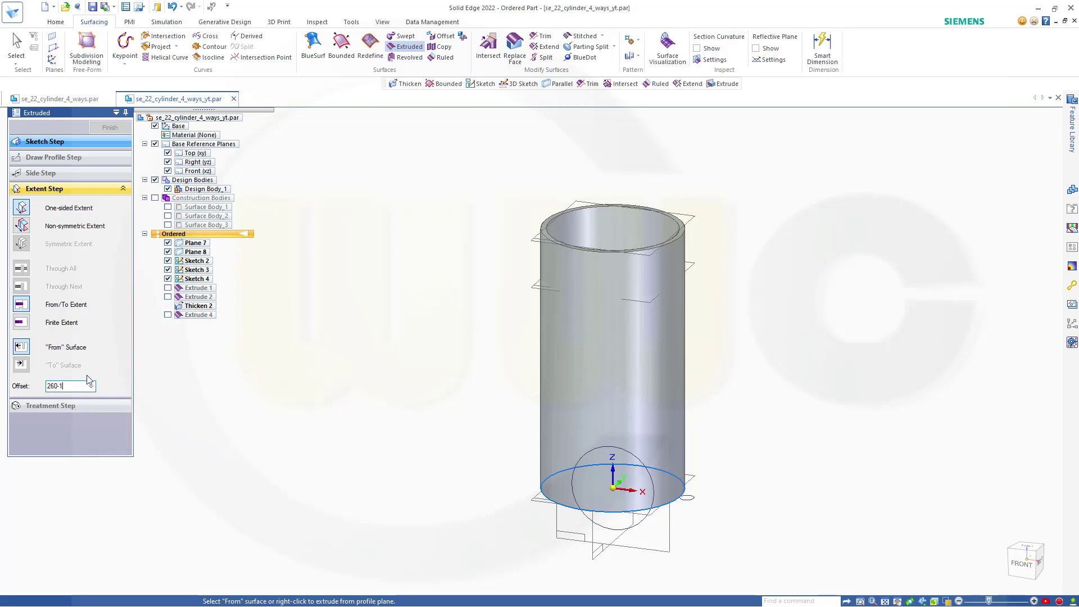
pyautogui.write('.')
pyautogui.press('Return')
pyautogui.press('Return')
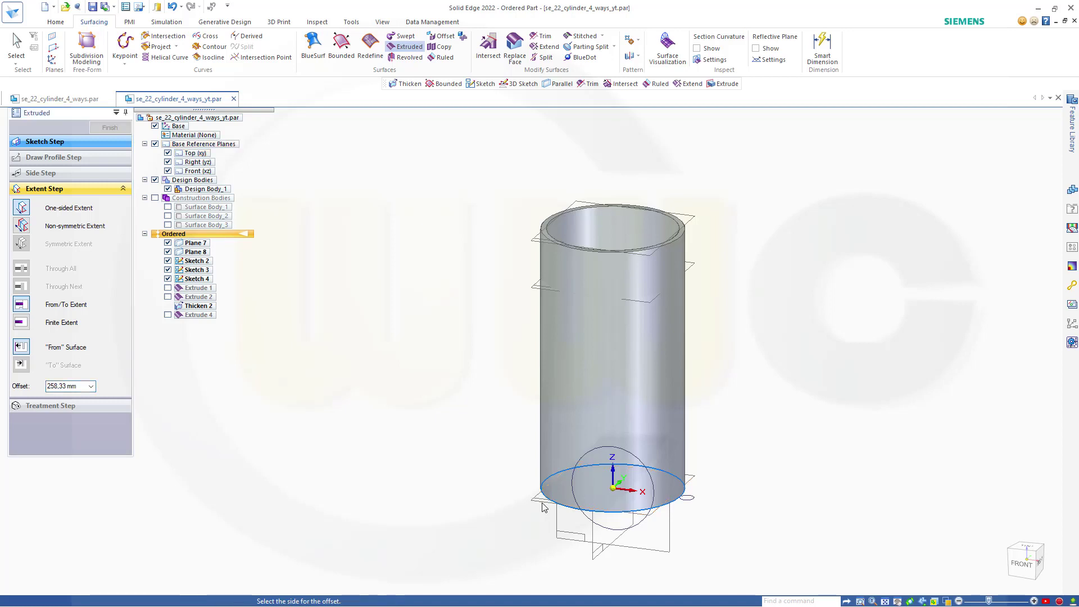
# Place the start offset above the base plane, end the extruded surface at Plane 7 and finish it
pyautogui.click(517, 310)
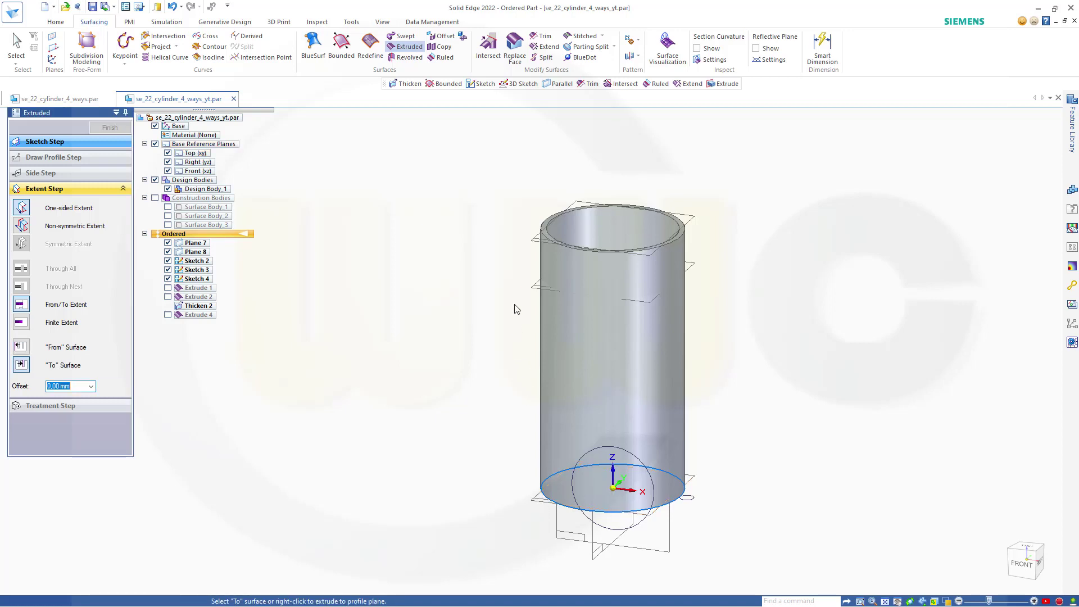
pyautogui.click(536, 242)
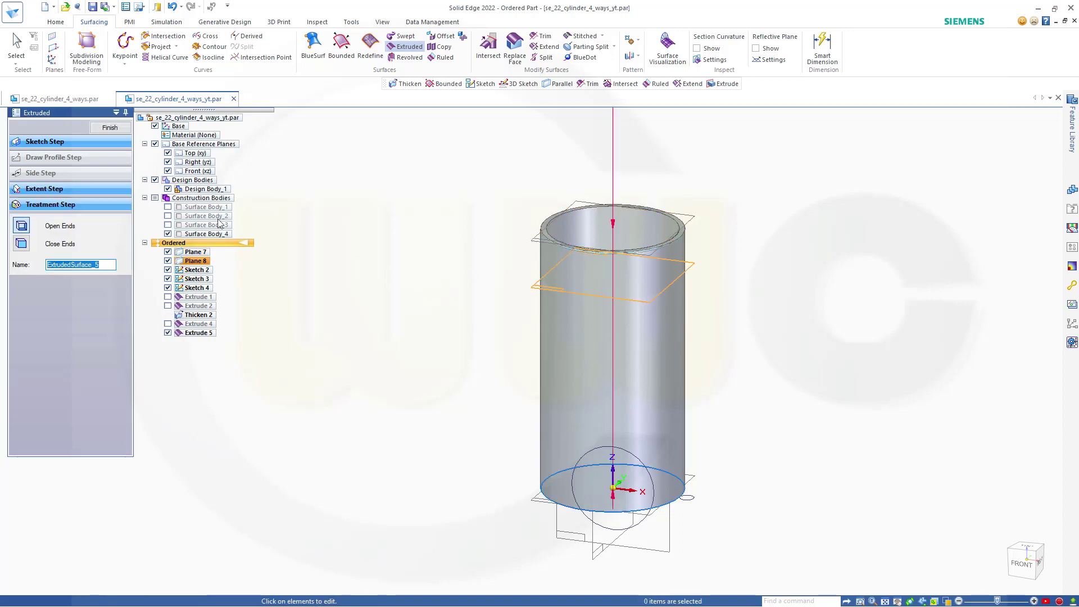
pyautogui.click(110, 128)
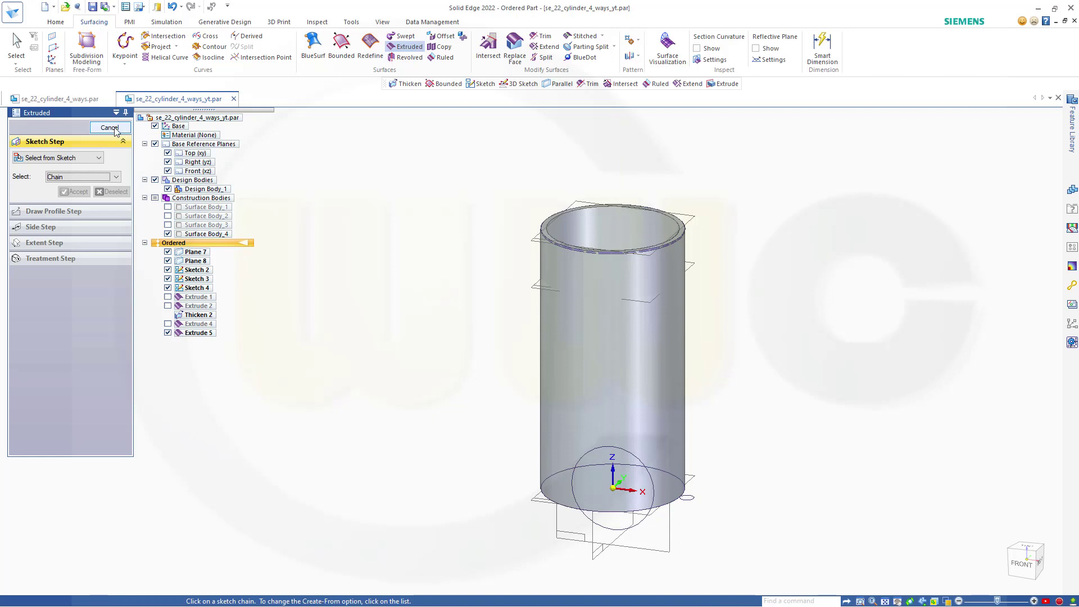
pyautogui.click(110, 127)
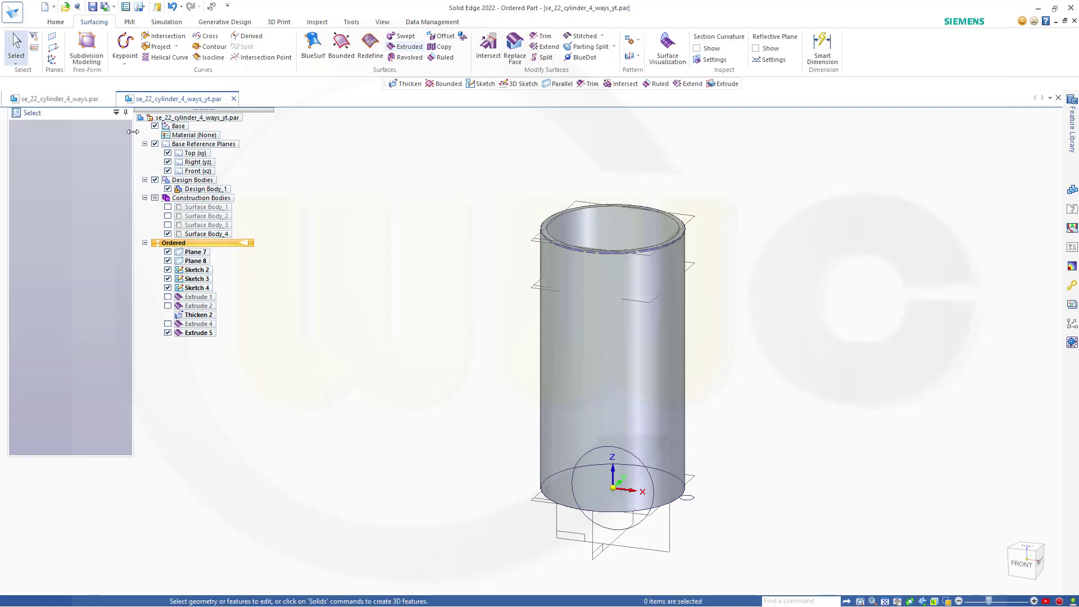
# Hide the solid tube body so that only the narrow ring surface and the construction geometry are shown
pyautogui.click(168, 189)
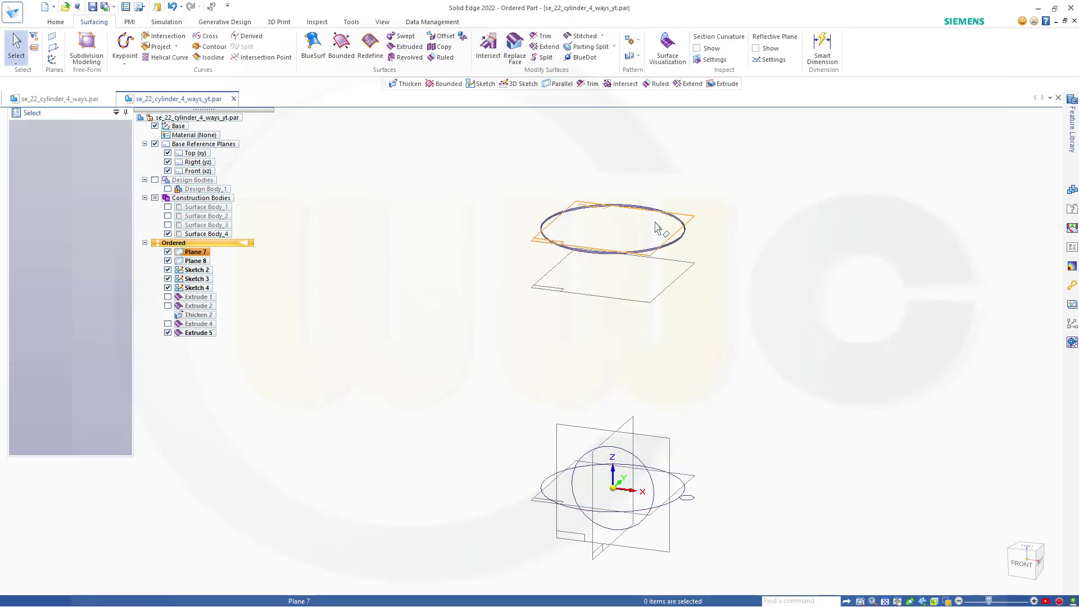
pyautogui.scroll(-2, 663, 250)
pyautogui.scroll(2, 658, 245)
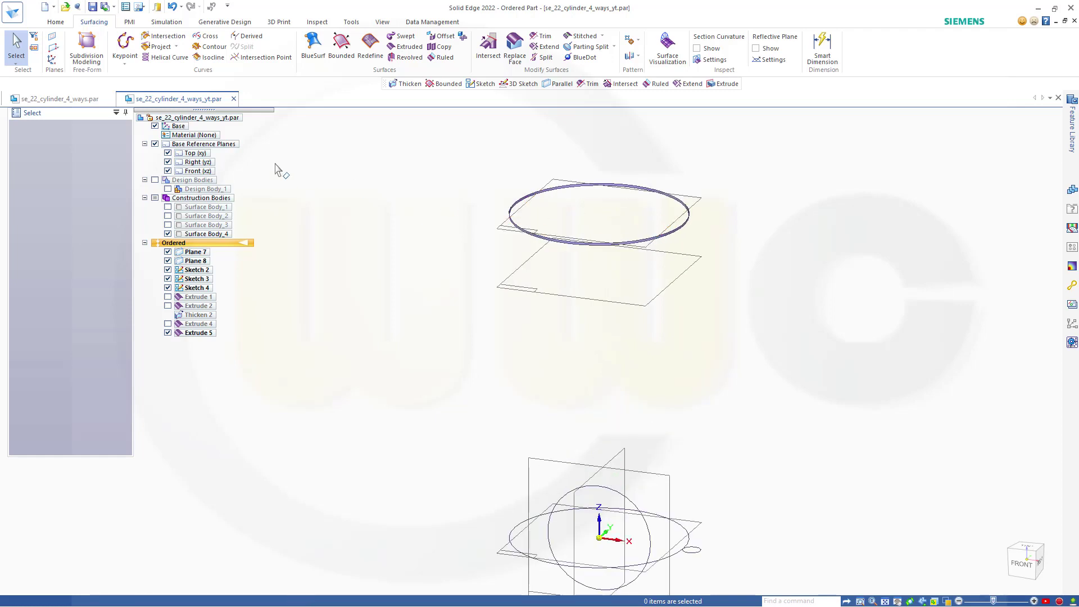
# Thicken the narrow ring surface outward by 7 mm into a solid rib and show the design body again
pyautogui.click(56, 21)
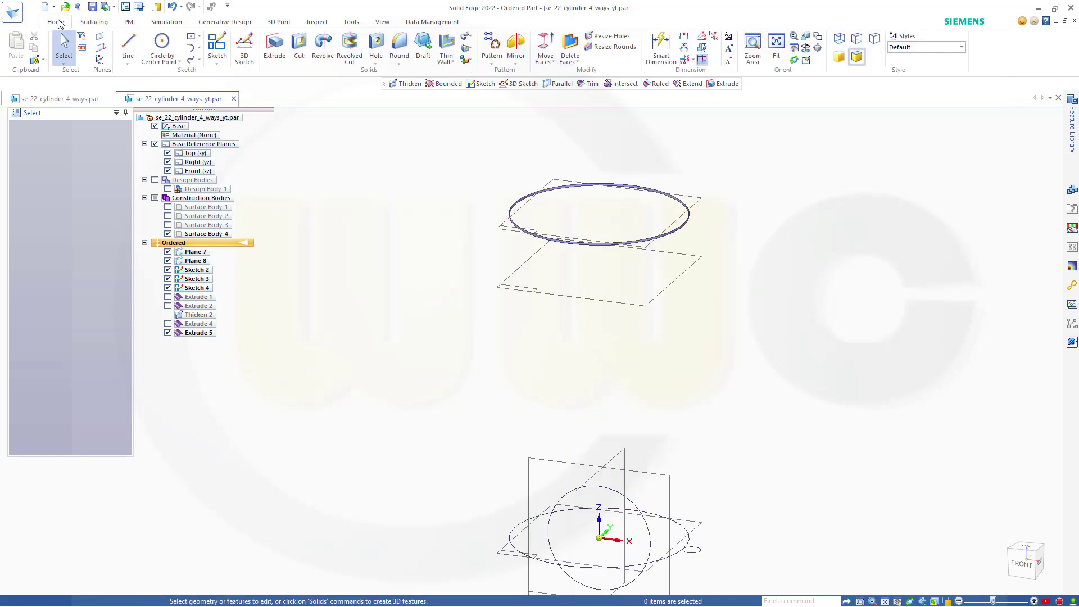
pyautogui.click(466, 37)
pyautogui.click(488, 111)
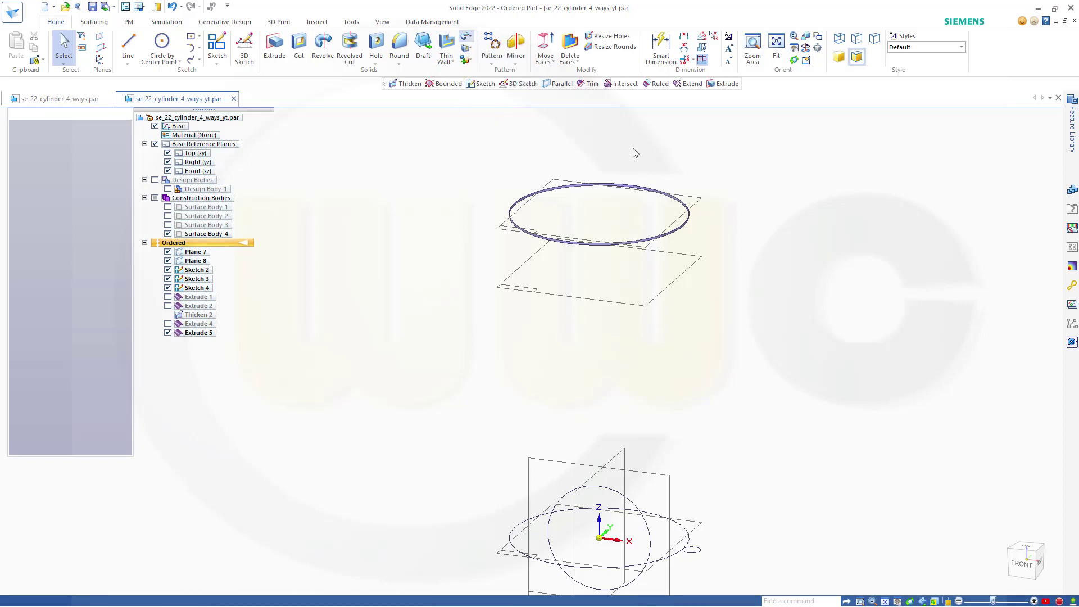
pyautogui.click(668, 237)
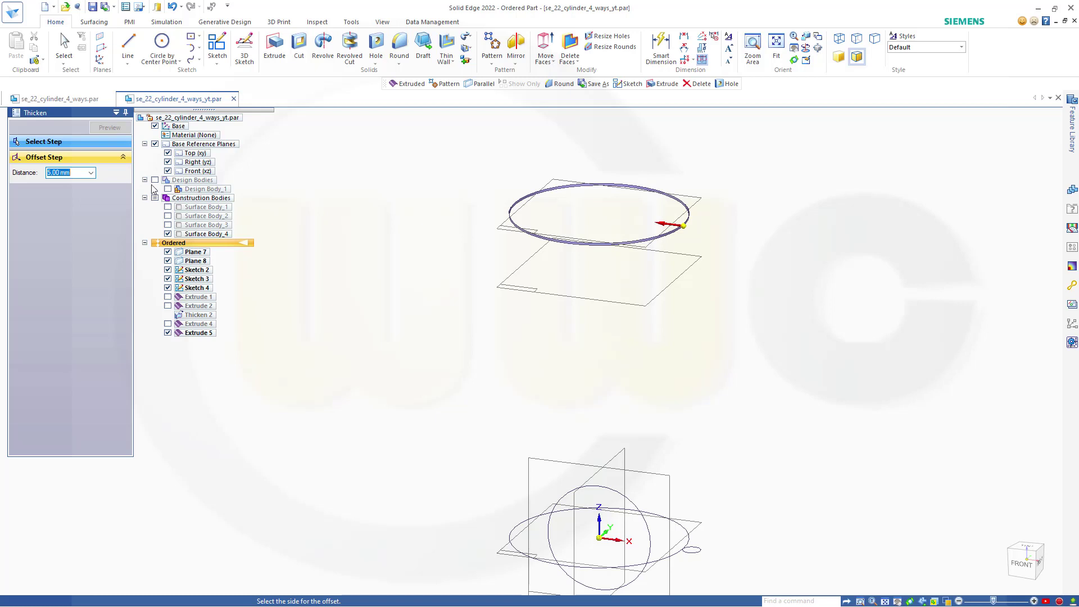
pyautogui.write('7')
pyautogui.click(779, 285)
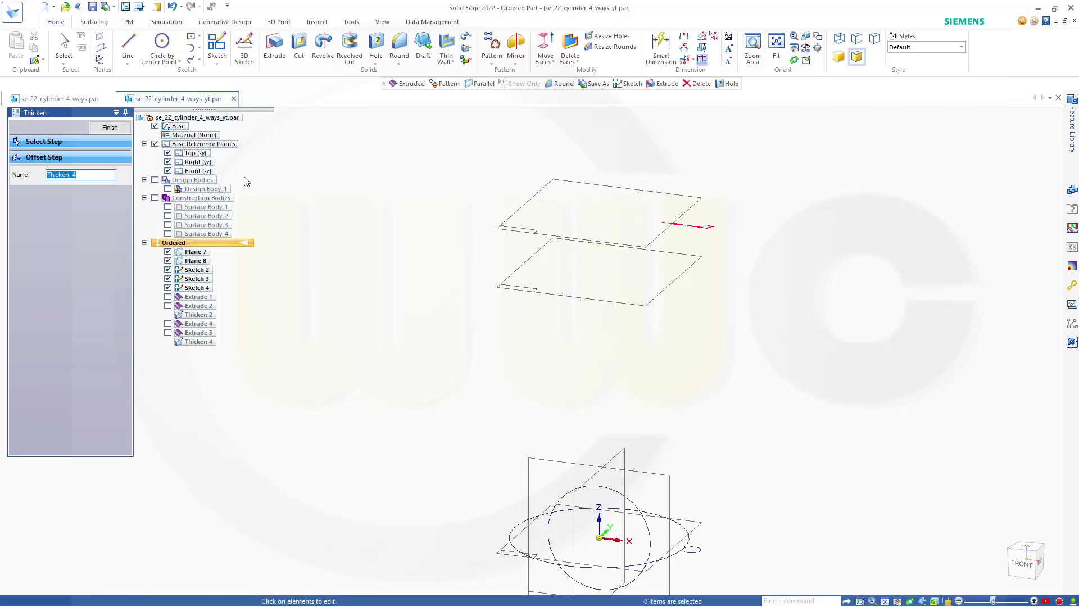
pyautogui.click(103, 129)
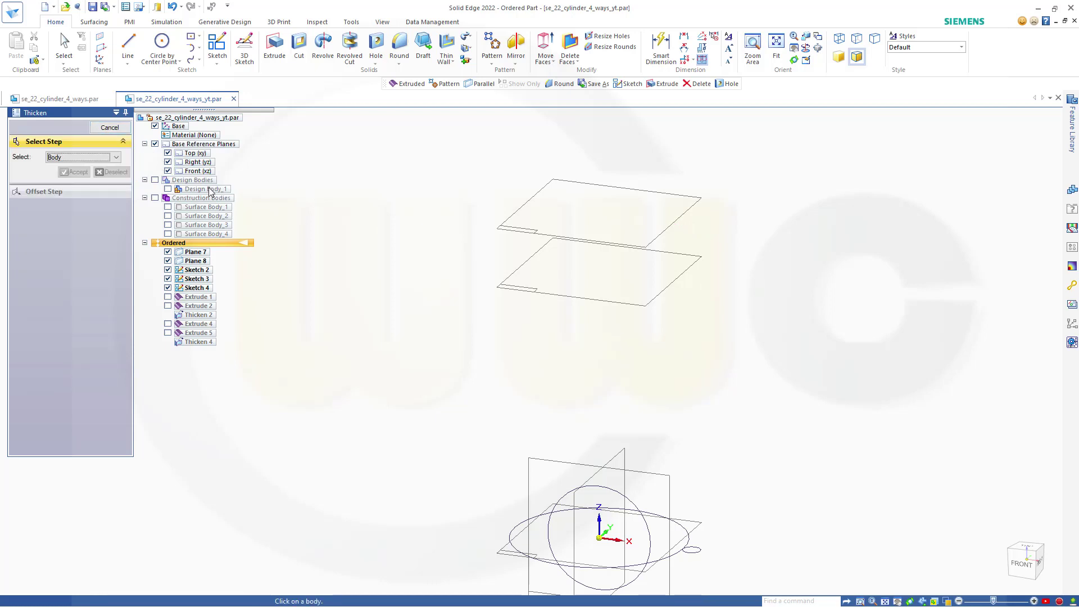
pyautogui.click(109, 128)
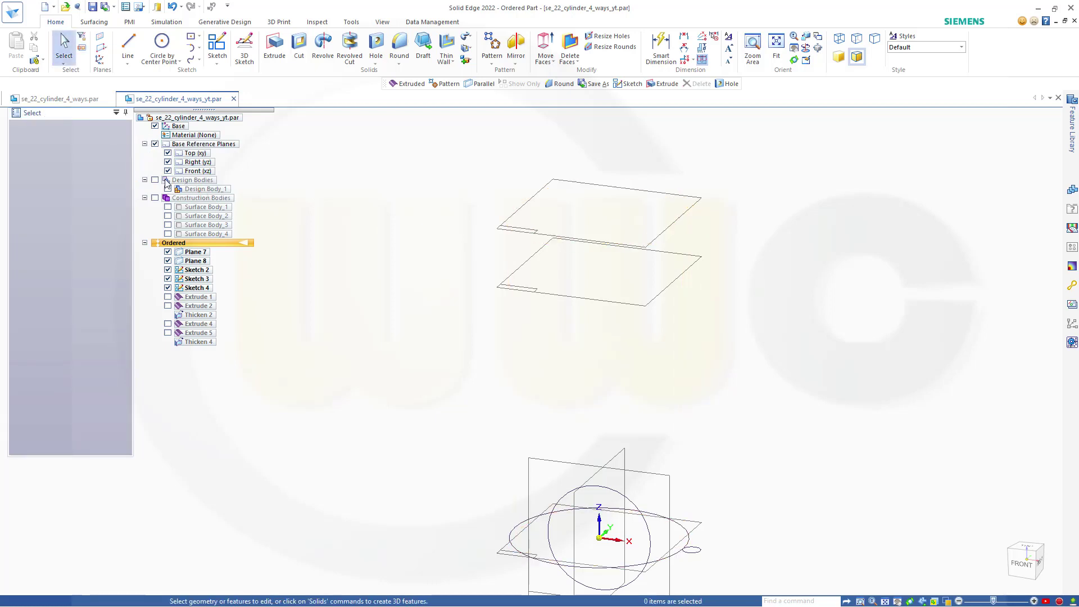
pyautogui.click(168, 189)
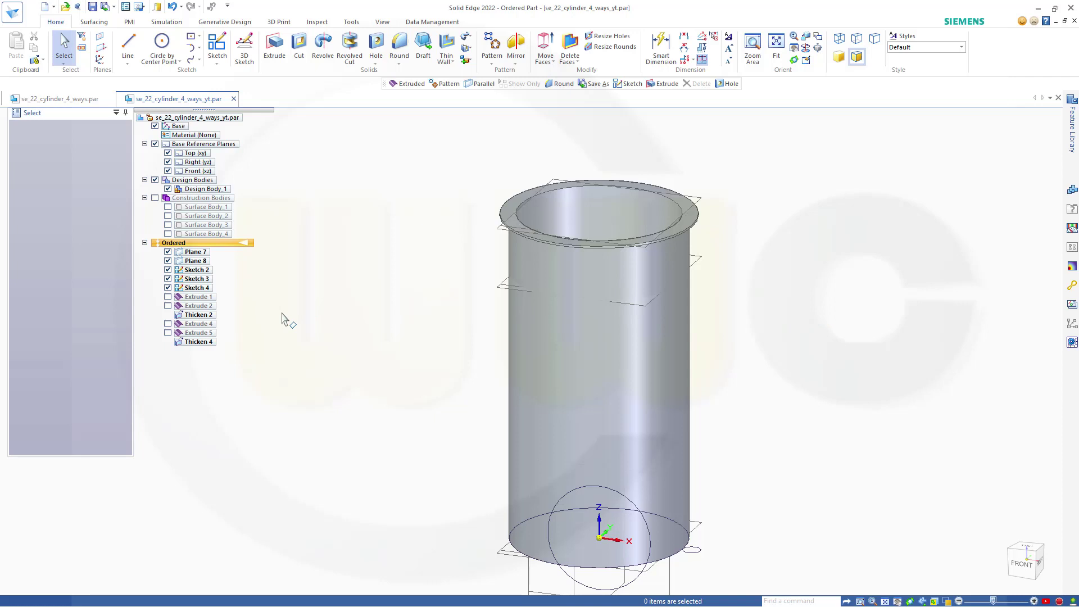
# Start a feature pattern of the thickened top rib, with its pattern profile on the Front (xz) plane
pyautogui.scroll(-2, 706, 499)
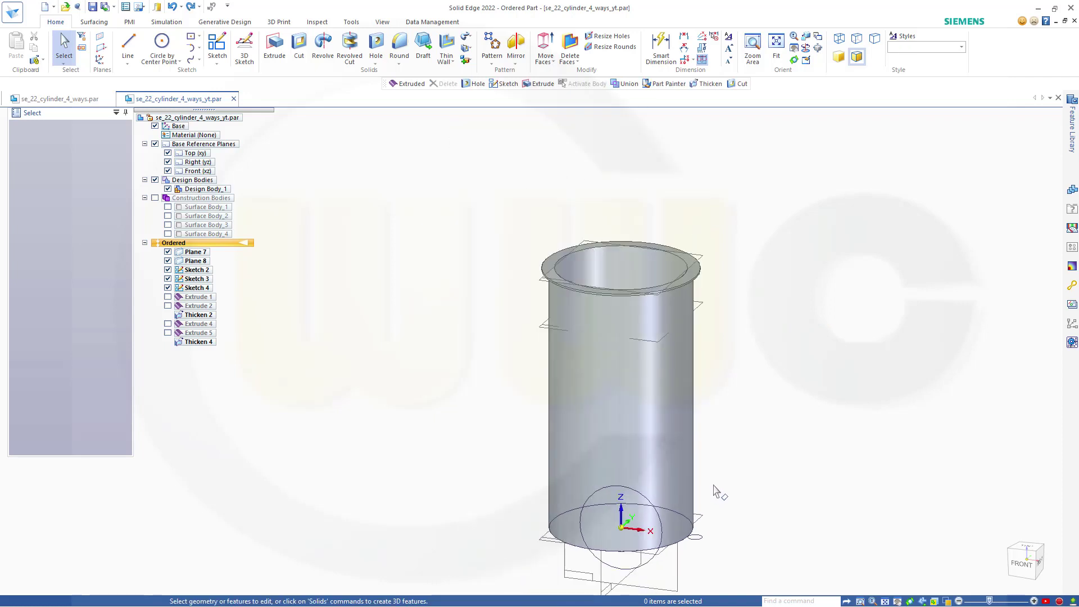
pyautogui.click(493, 44)
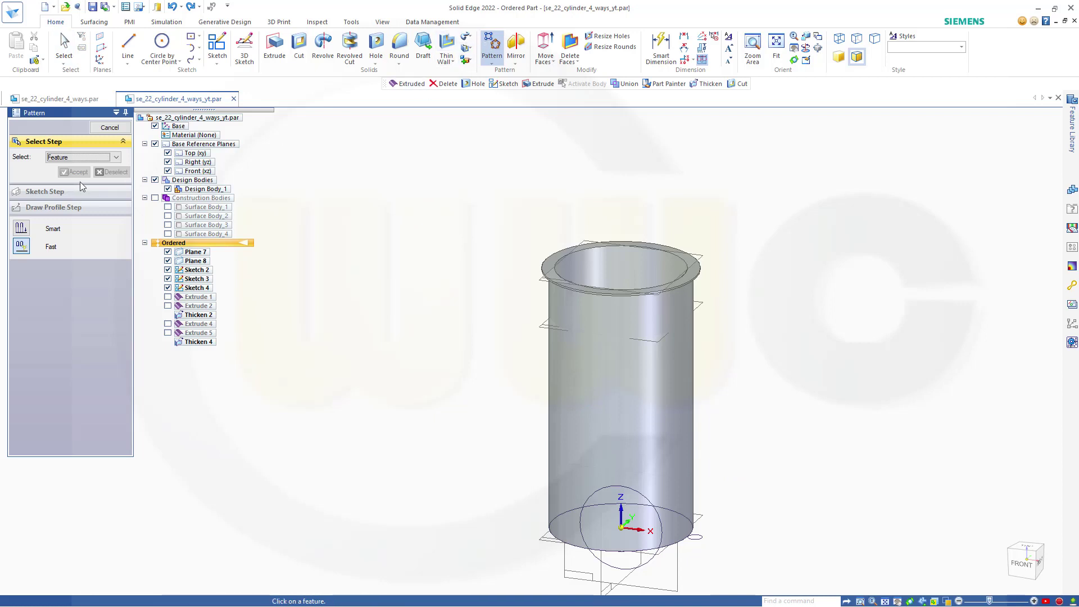
pyautogui.click(194, 341)
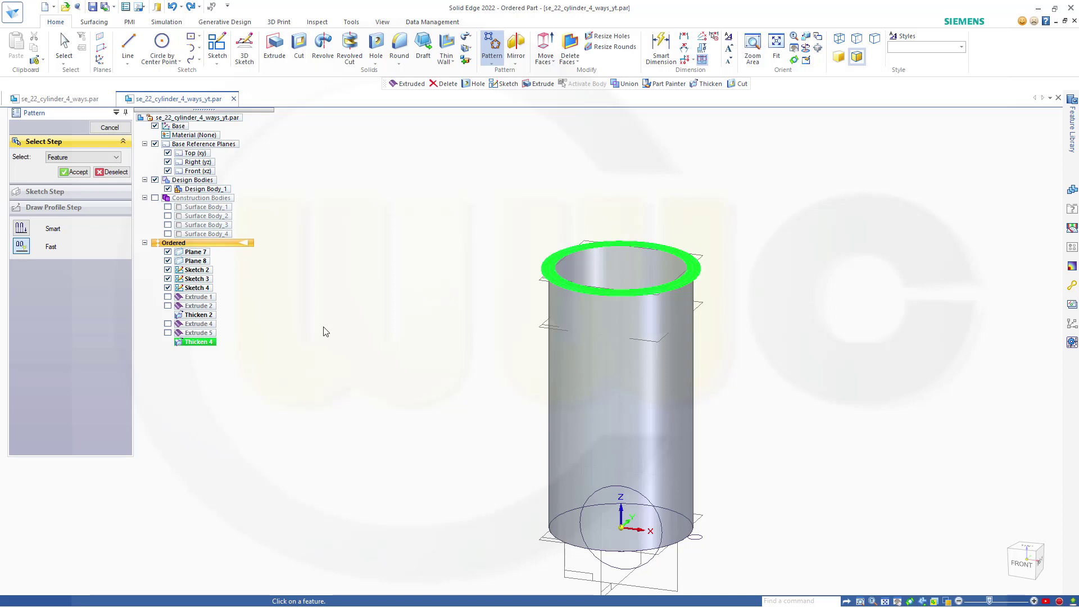
pyautogui.click(75, 172)
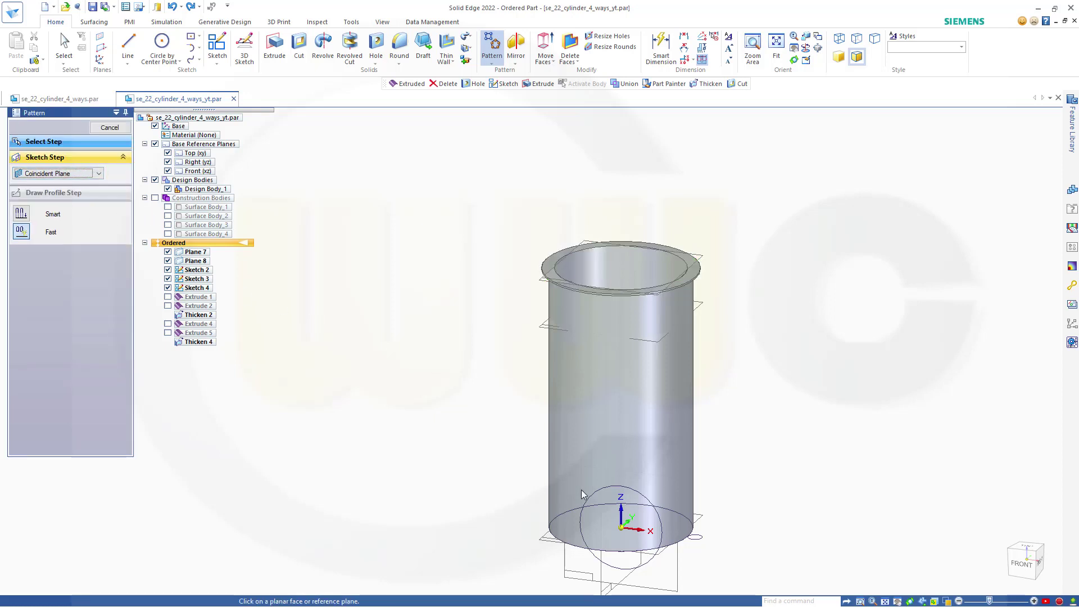
pyautogui.click(682, 574)
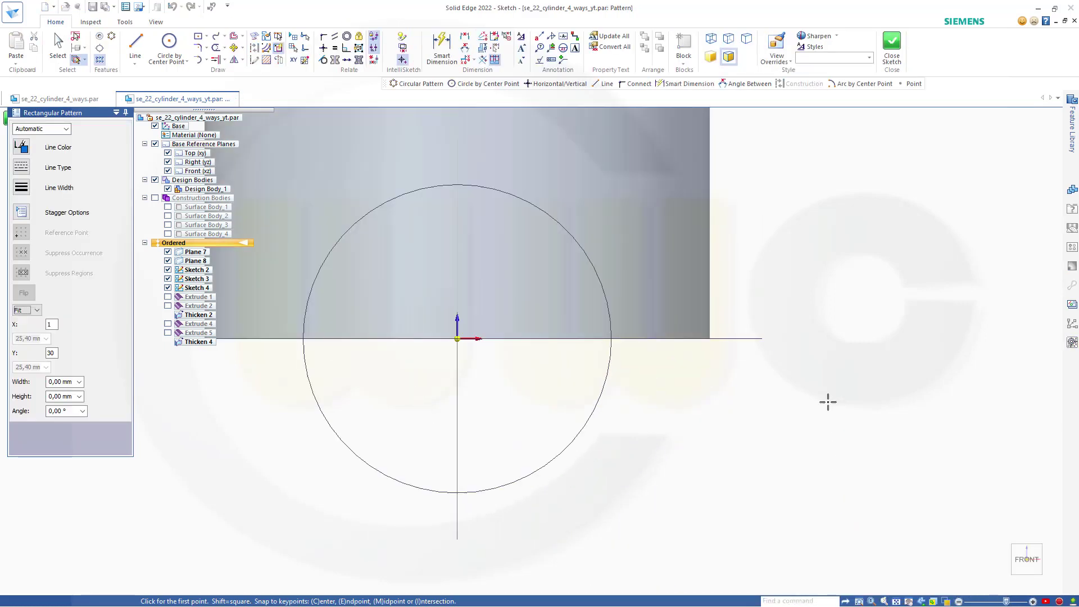
# Draw a 1 by 30 rectangular Fit pattern about 132 mm wide and 229 mm high, starting downward from the top rib's centre
pyautogui.scroll(-3, 828, 395)
pyautogui.scroll(-2, 835, 217)
pyautogui.moveTo(834, 226)
pyautogui.keyDown('shift'); pyautogui.mouseDown(button='middle')
pyautogui.moveTo(820, 296)
pyautogui.moveTo(722, 389)
pyautogui.moveTo(724, 367)
pyautogui.moveTo(720, 386)
pyautogui.mouseUp(button='middle'); pyautogui.keyUp('shift')
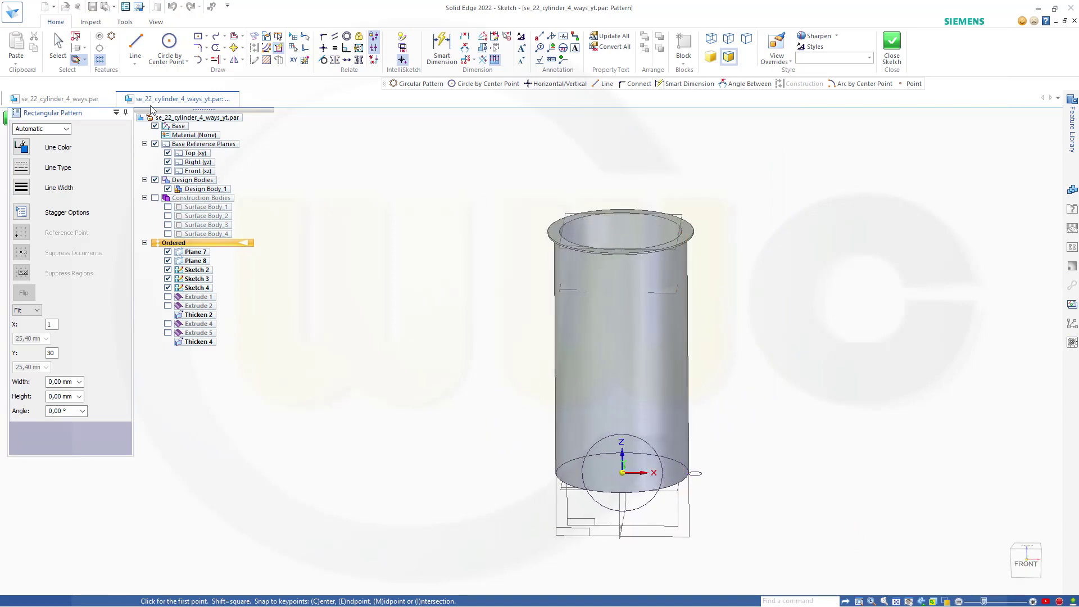
pyautogui.click(620, 231)
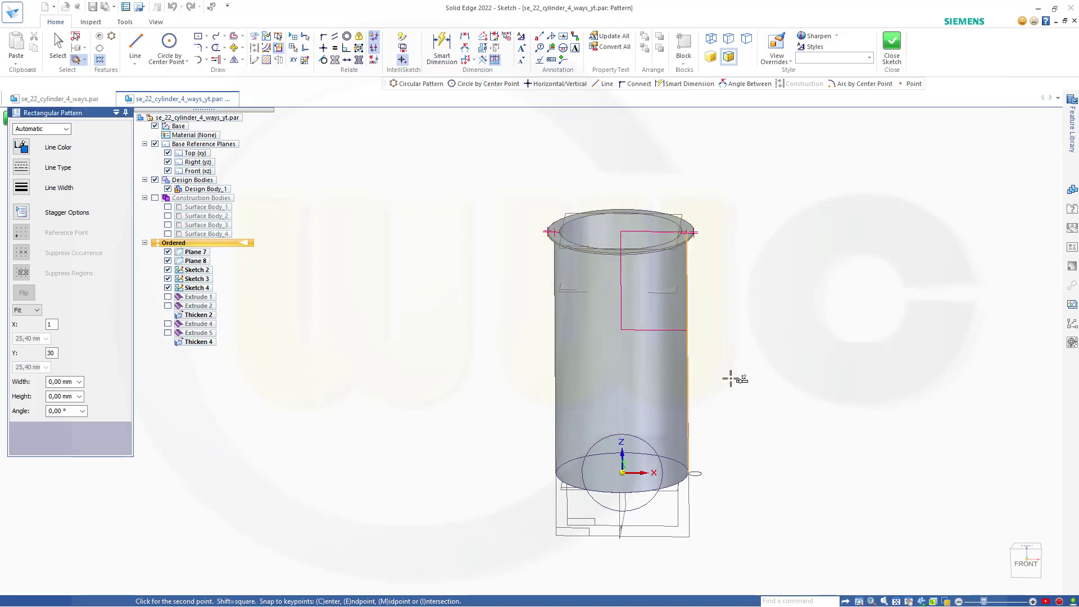
pyautogui.click(750, 445)
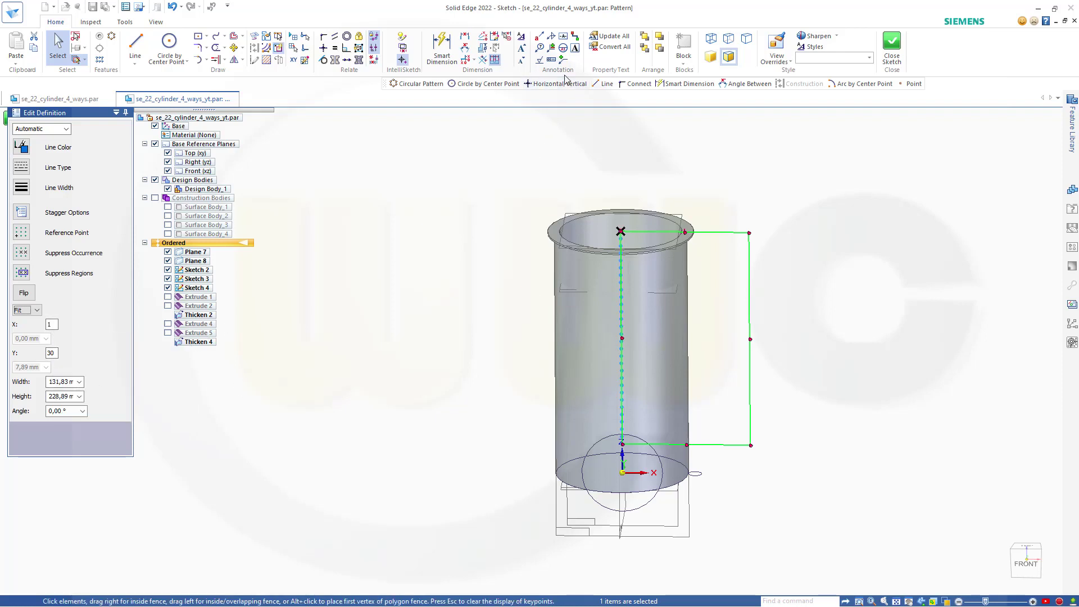
# Dimension the pattern rectangle's height and set it to 30*6,67 mm
pyautogui.click(441, 50)
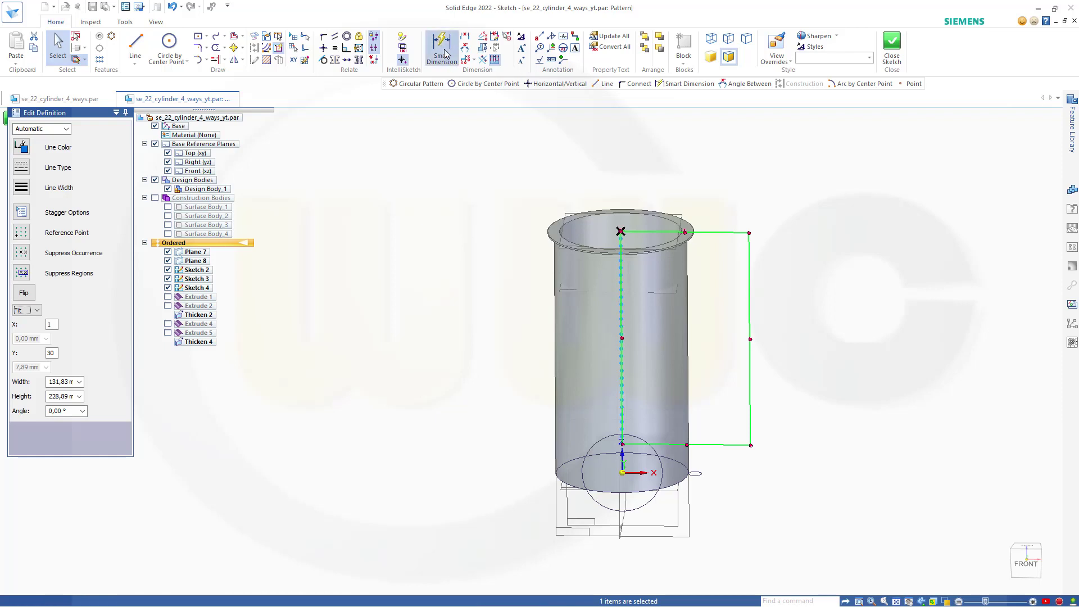
pyautogui.click(719, 233)
pyautogui.click(724, 445)
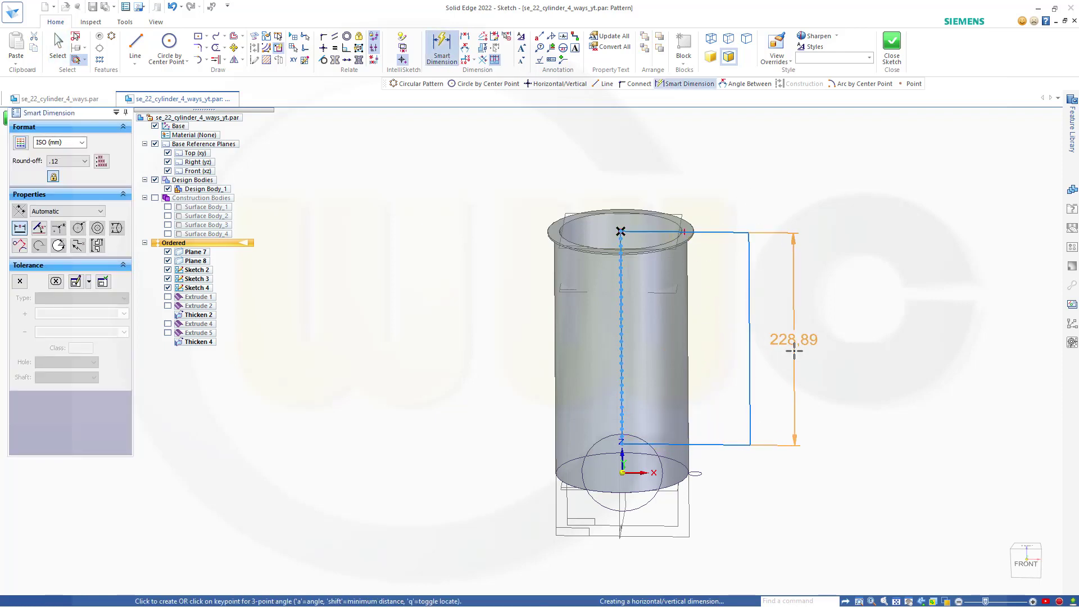
pyautogui.click(796, 351)
pyautogui.write('30*6,67')
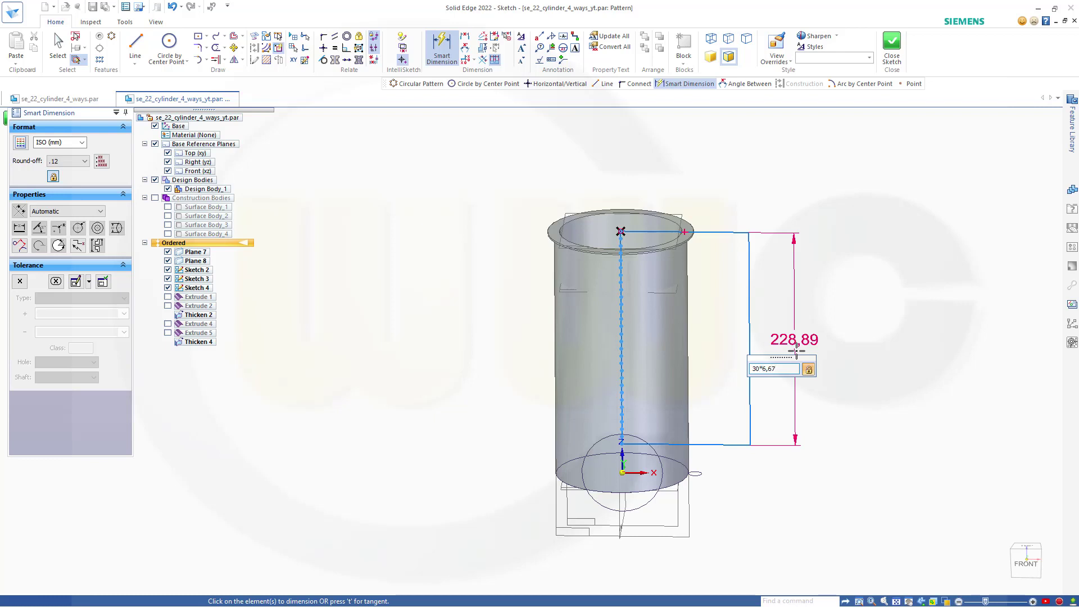
pyautogui.press('Return')
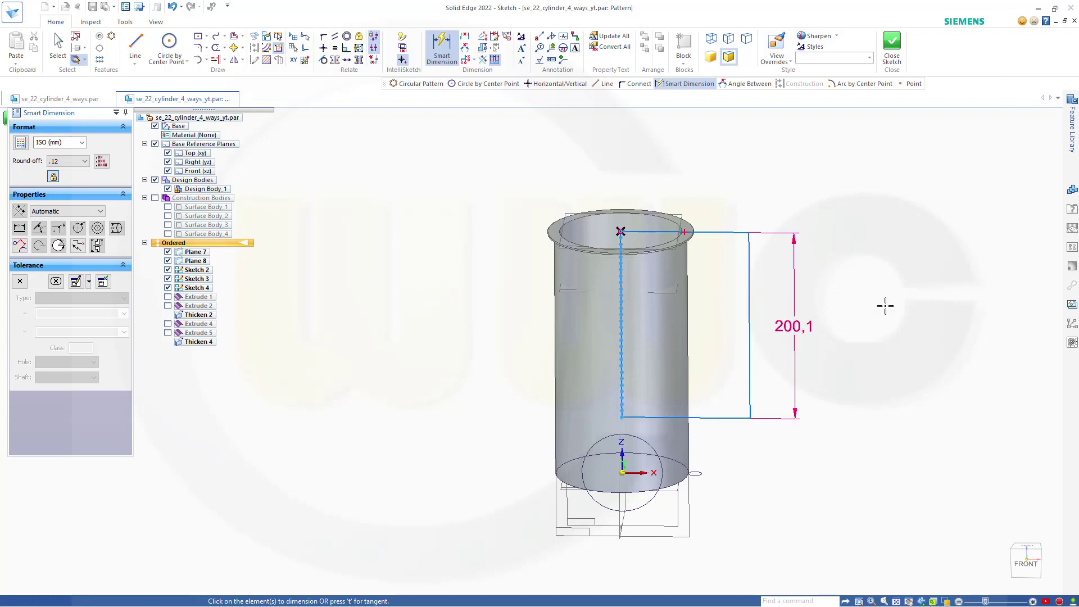
# Close the pattern profile, compute the rib pattern with the Smart option and finish it
pyautogui.click(892, 46)
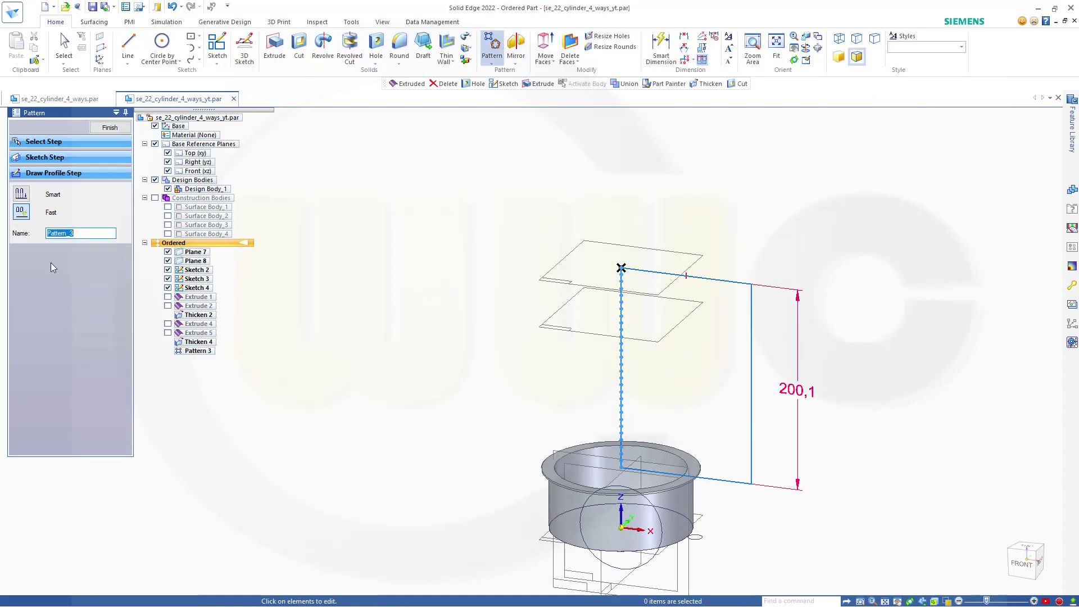
pyautogui.click(25, 197)
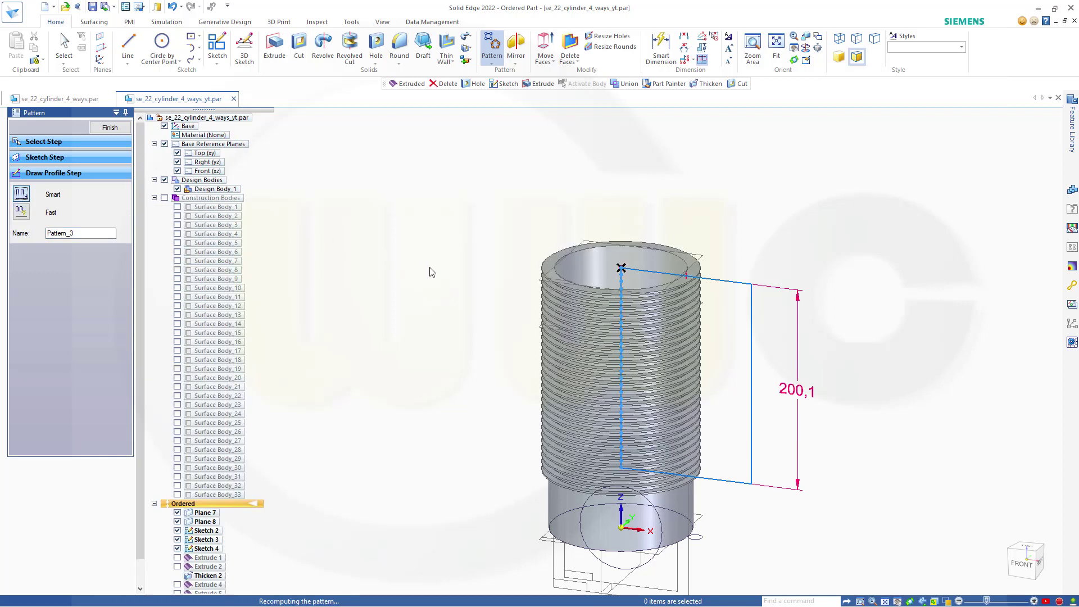
pyautogui.click(109, 128)
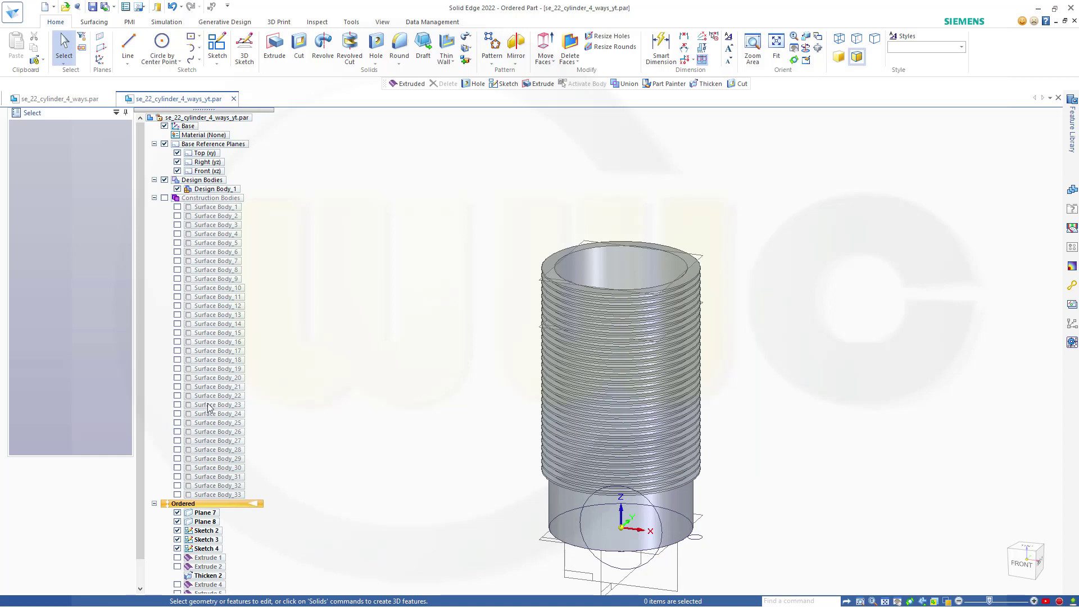
# Show all construction surfaces temporarily, hide them again and examine the ribbed cylinder from top to base
pyautogui.click(164, 198)
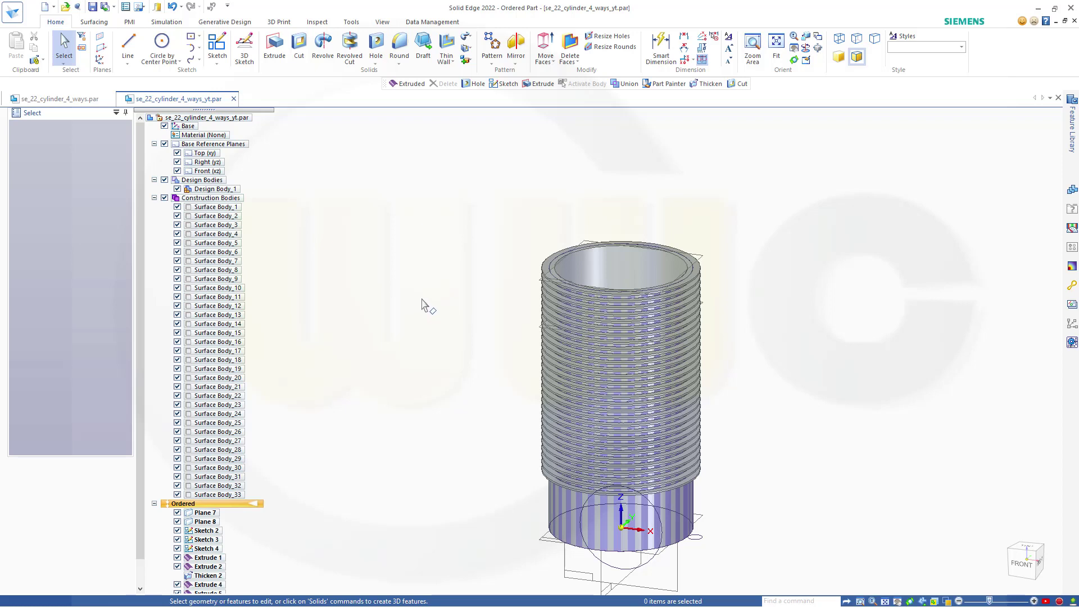
pyautogui.click(164, 198)
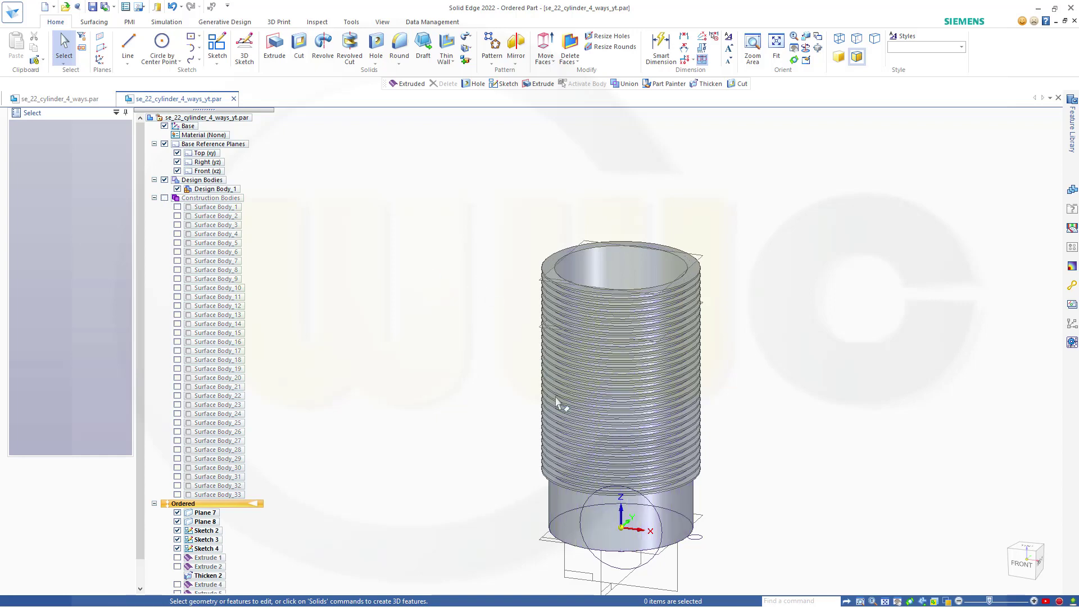
pyautogui.scroll(-1, 514, 430)
pyautogui.scroll(-1, 519, 422)
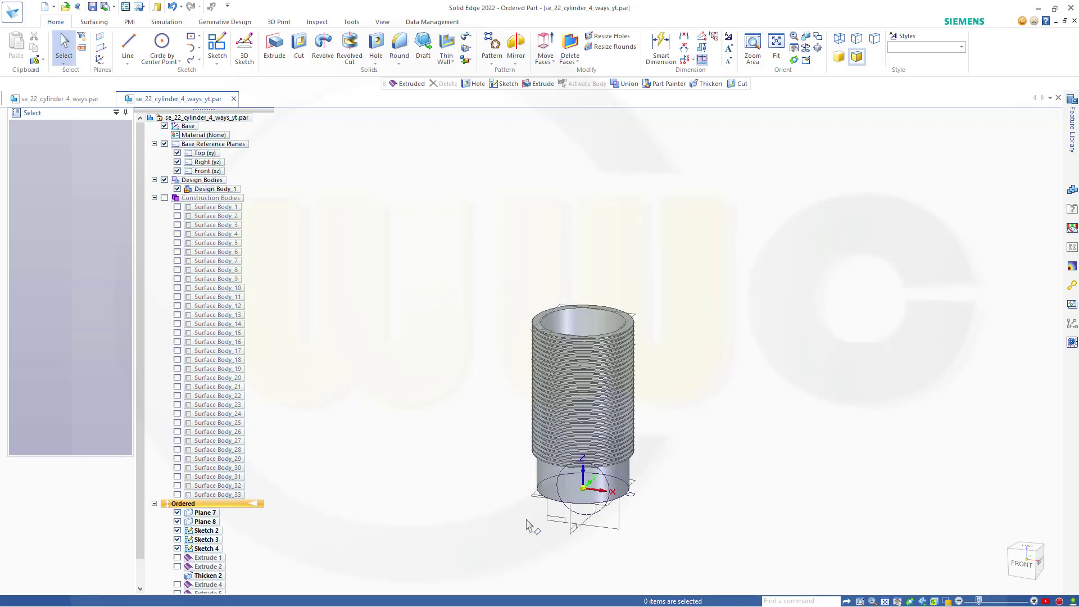
pyautogui.moveTo(528, 526); pyautogui.dragTo(548, 542, button='middle')
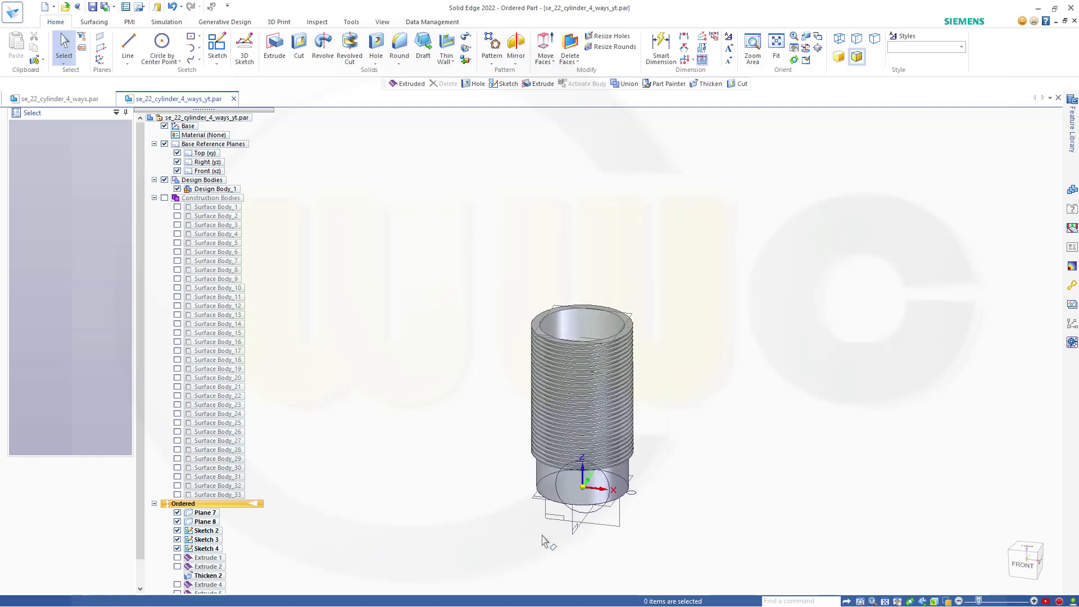
pyautogui.scroll(3, 639, 511)
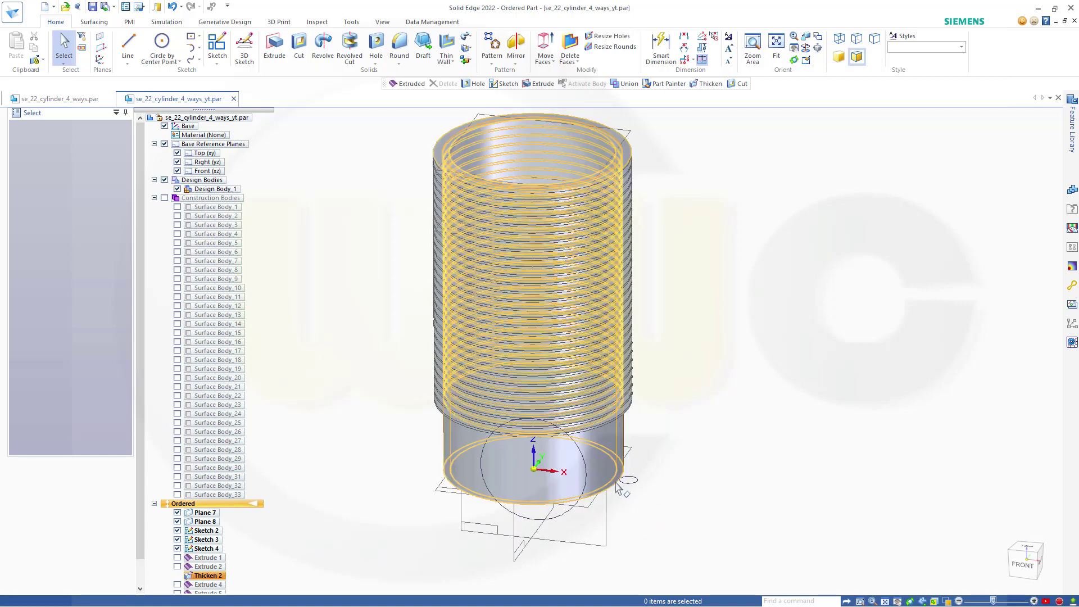
pyautogui.scroll(-1, 196, 240)
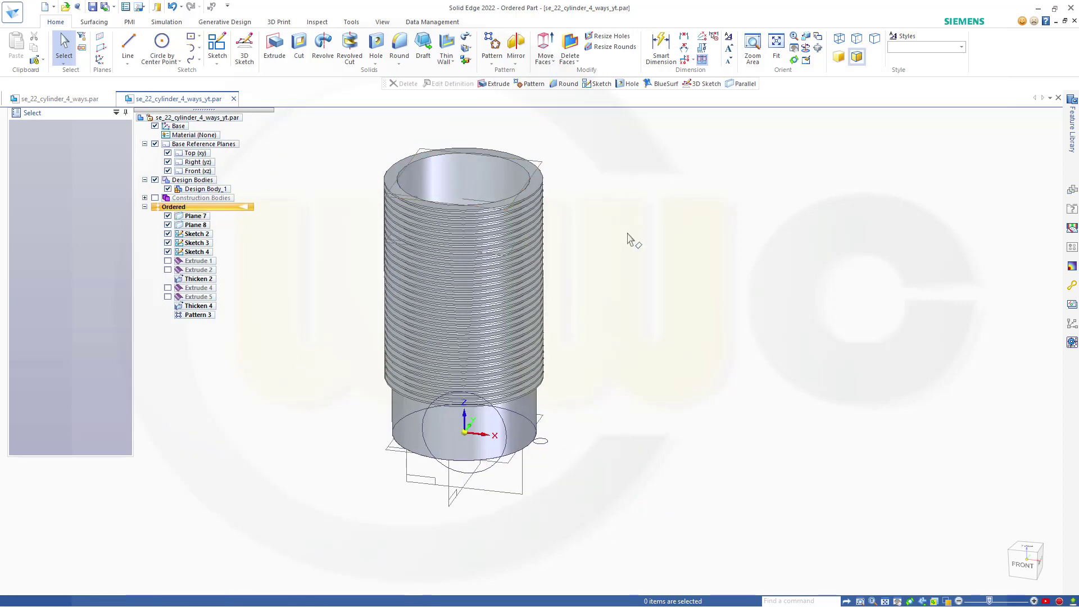
pyautogui.keyDown('shift'); pyautogui.moveTo(630, 239); pyautogui.dragTo(619, 275, button='middle'); pyautogui.keyUp('shift')
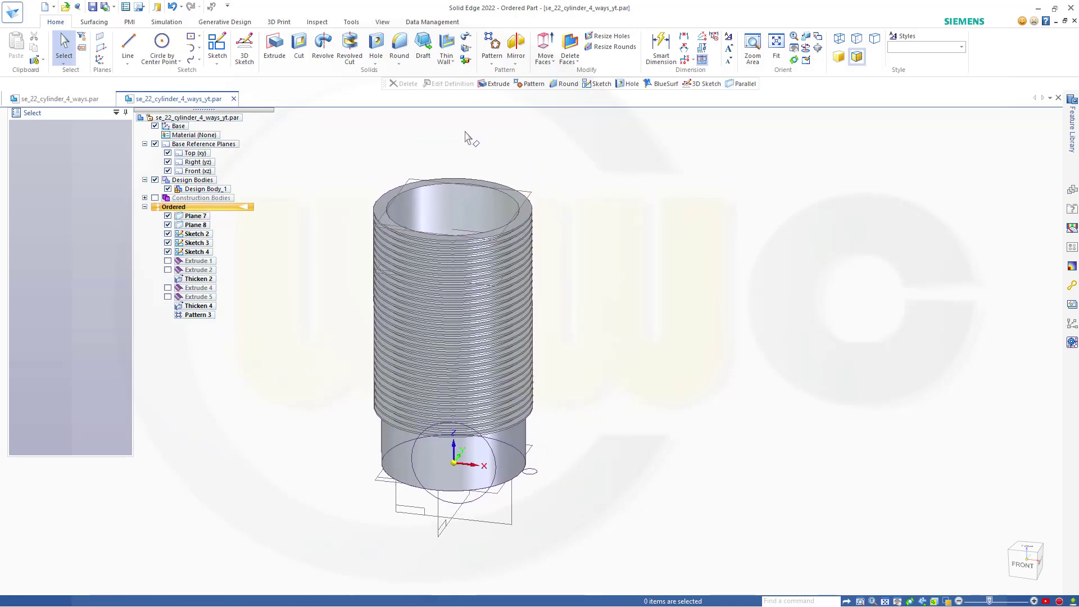
# Add a new part body to the model, keeping the default body names
pyautogui.click(466, 60)
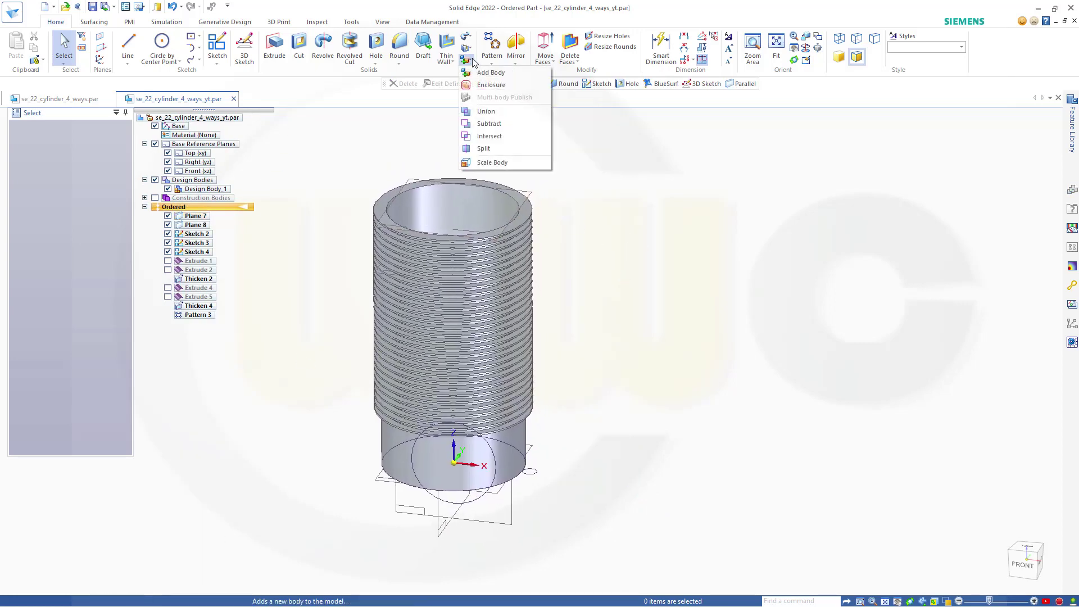
pyautogui.click(482, 73)
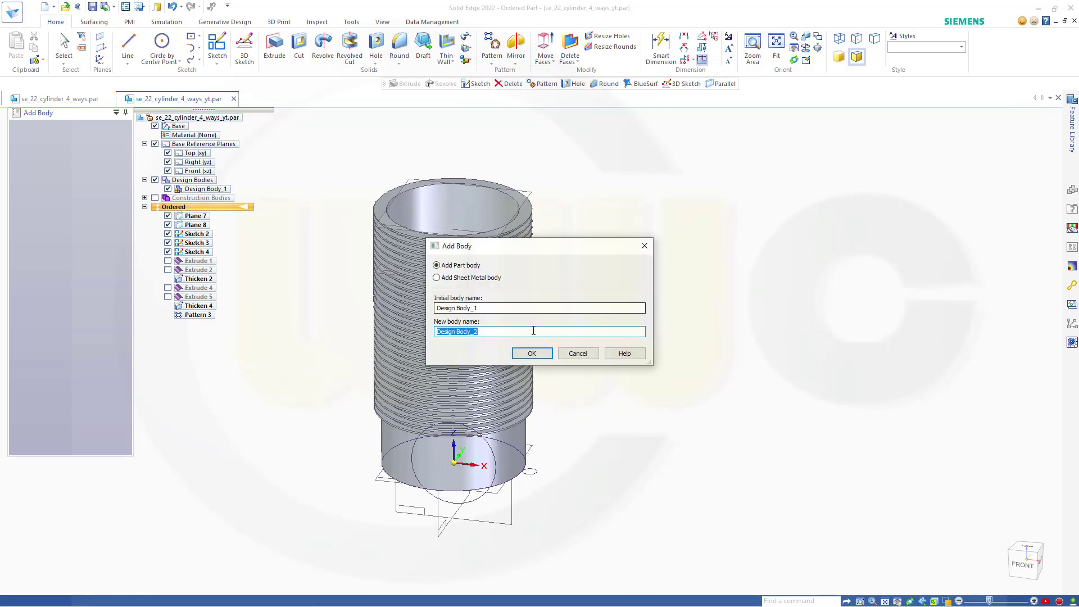
pyautogui.click(528, 353)
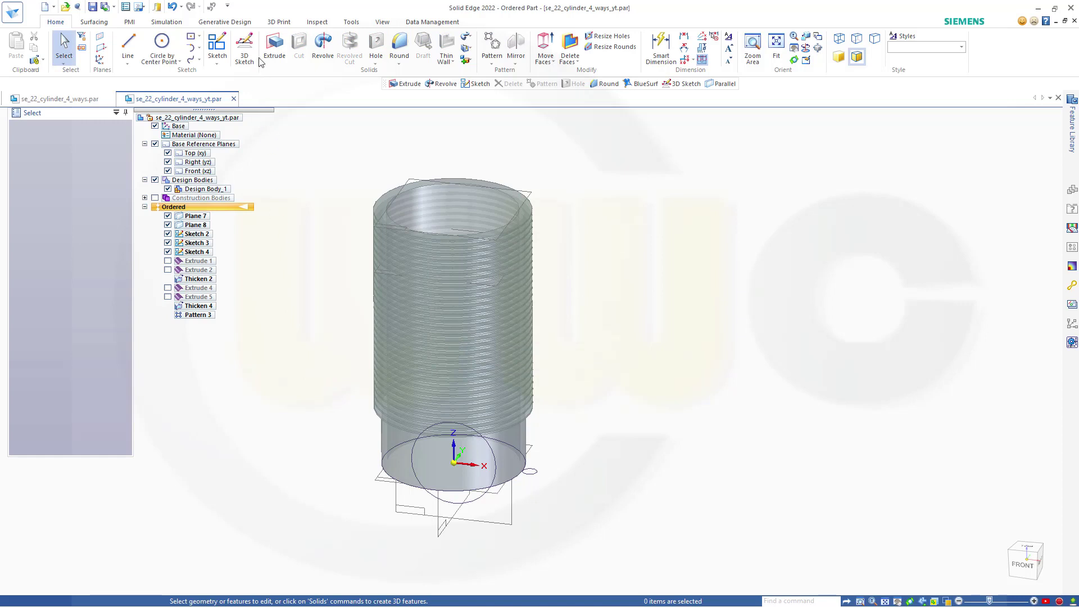
# Extrude the small circle beside the cylinder's base as a pin, using a From/To extent from Plane 8 to Plane 7
pyautogui.click(271, 44)
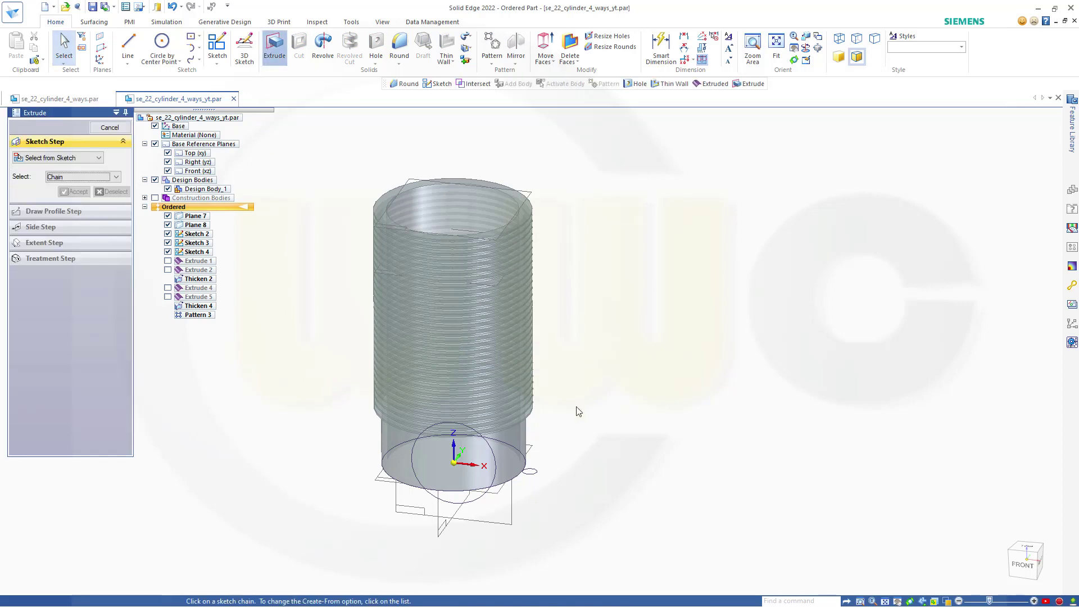
pyautogui.click(538, 477)
pyautogui.click(75, 192)
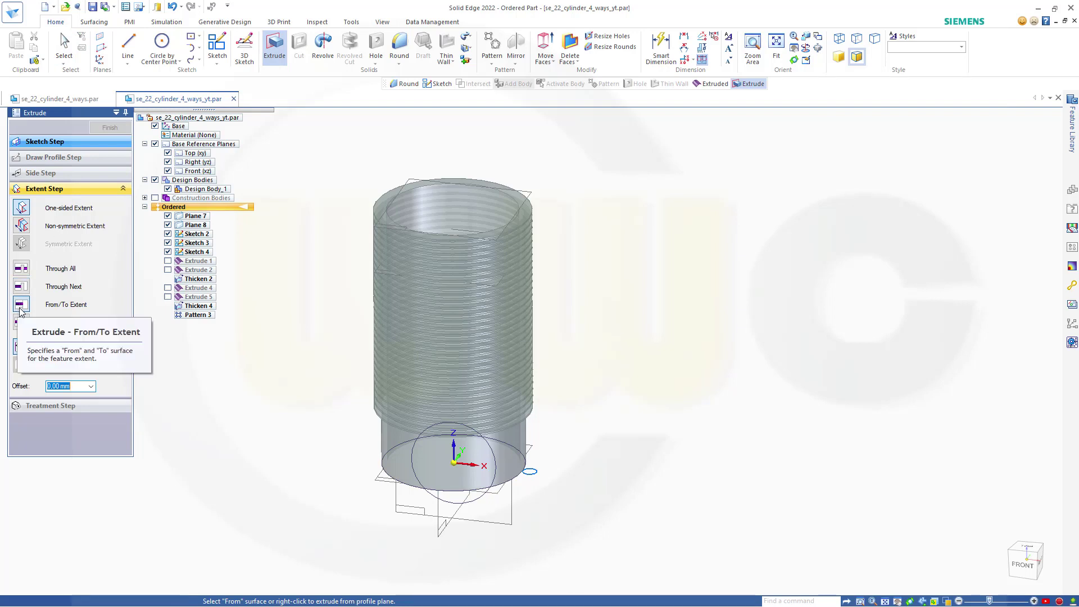
pyautogui.click(197, 228)
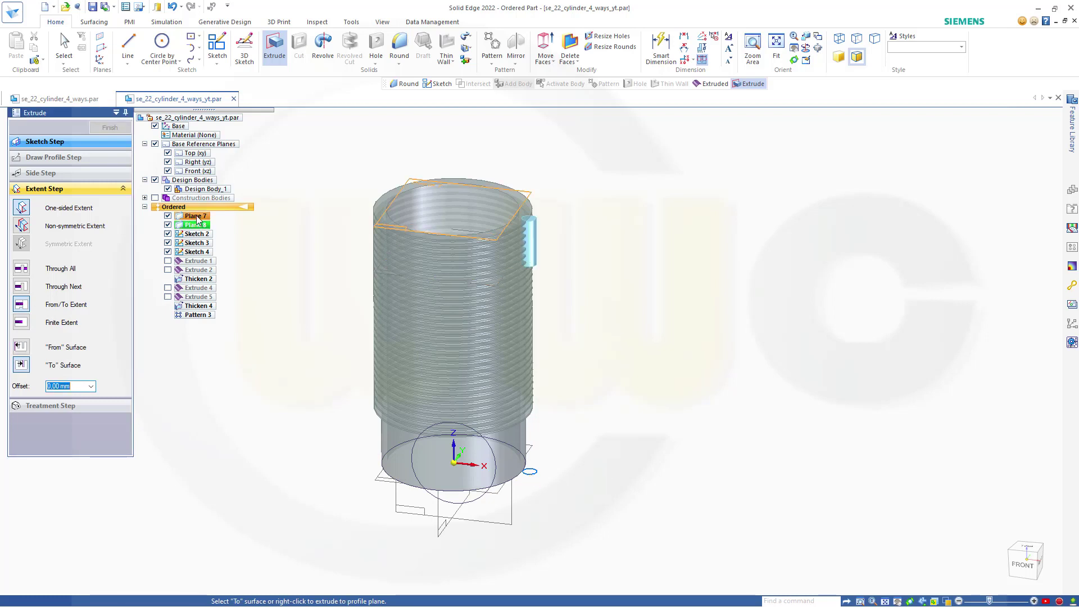
pyautogui.click(196, 218)
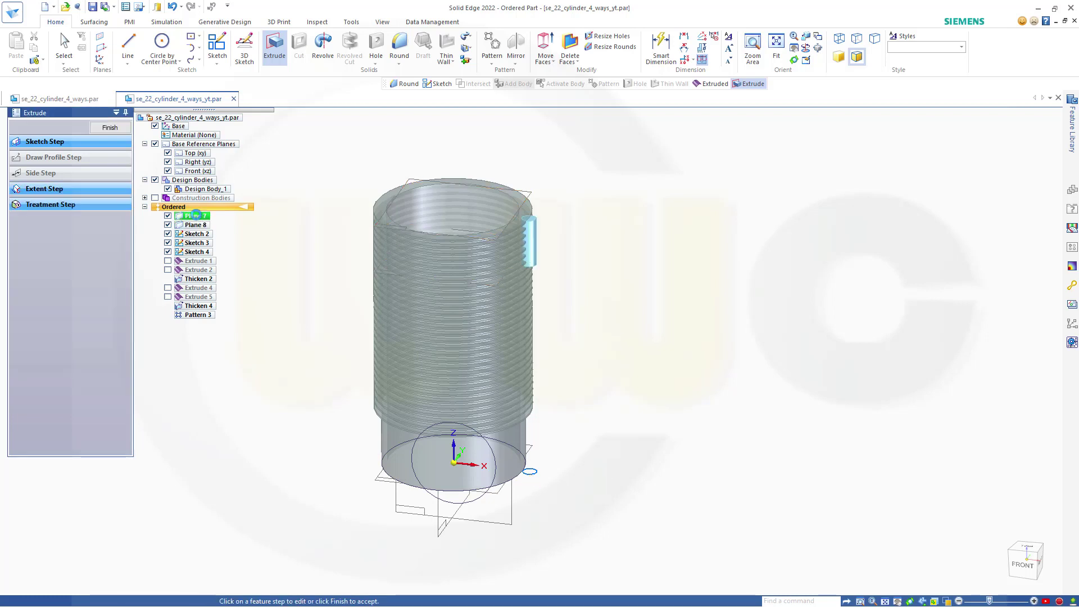
pyautogui.click(110, 128)
pyautogui.press('Escape')
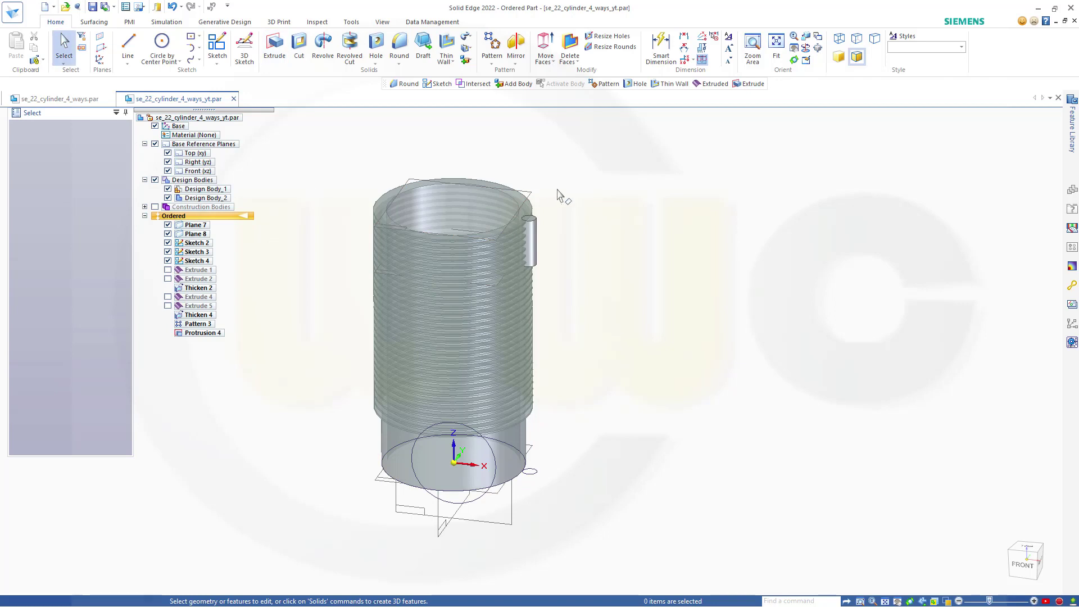
# Make Design Body_2, the small pin, the active body
pyautogui.click(400, 47)
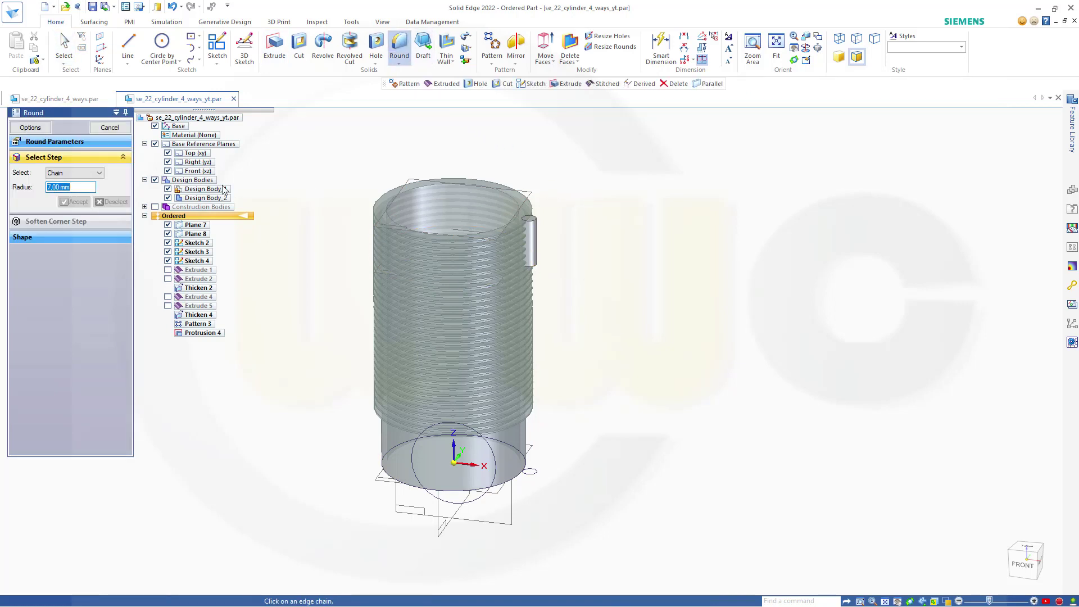
pyautogui.click(111, 128)
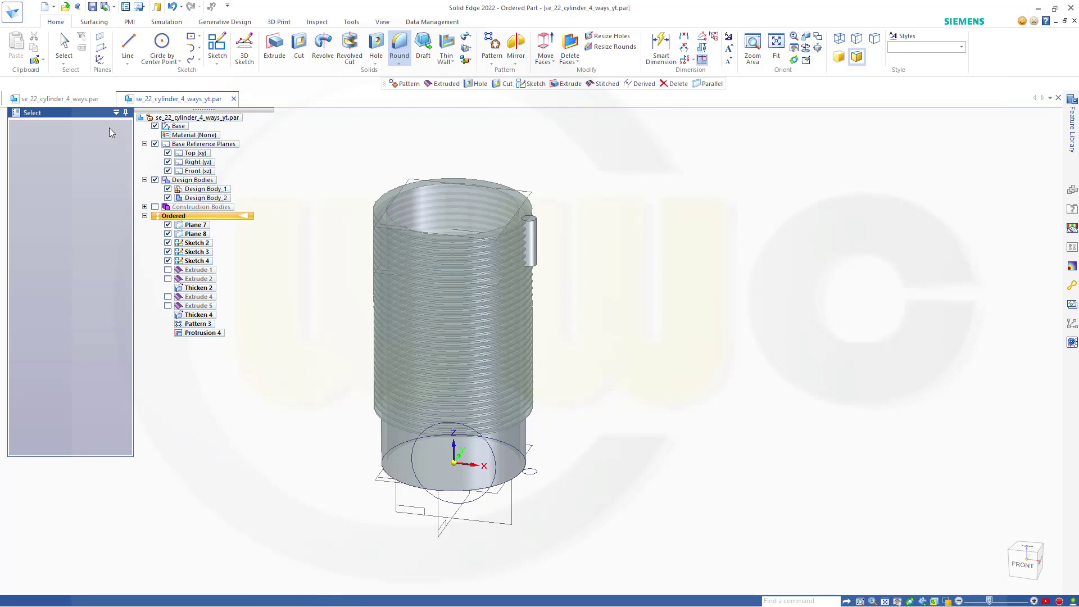
pyautogui.click(213, 198)
pyautogui.rightClick(214, 200)
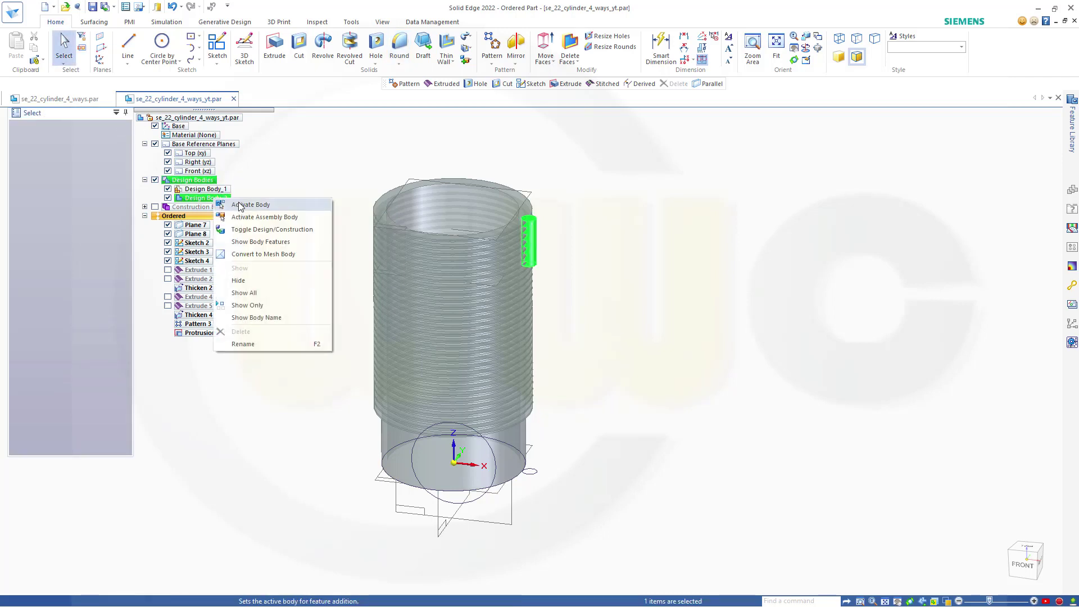
pyautogui.click(240, 205)
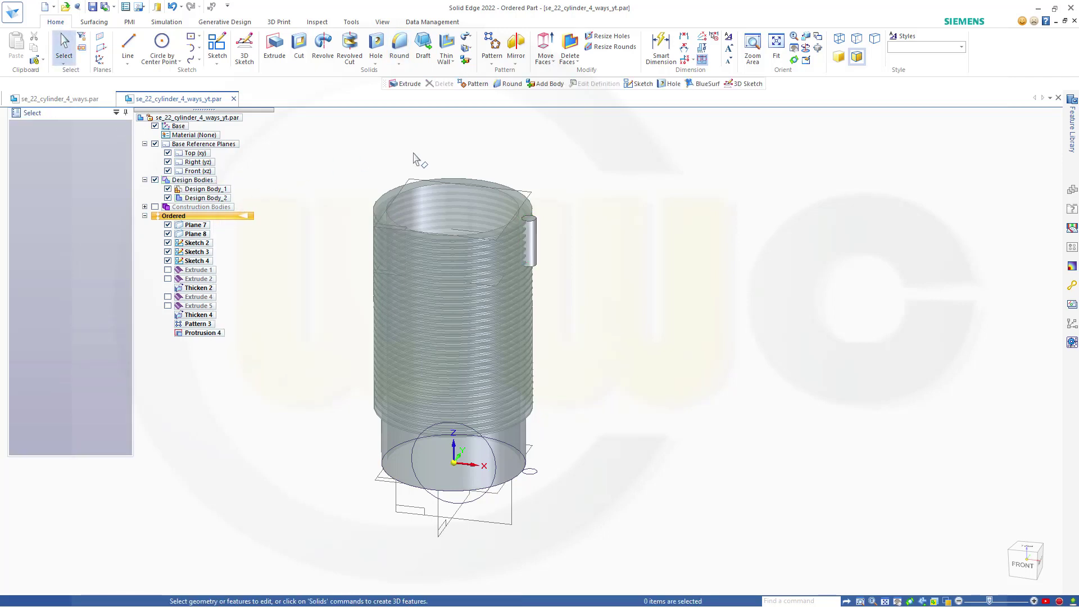
# Round the pin's lower edge with a 7 mm radius
pyautogui.click(400, 48)
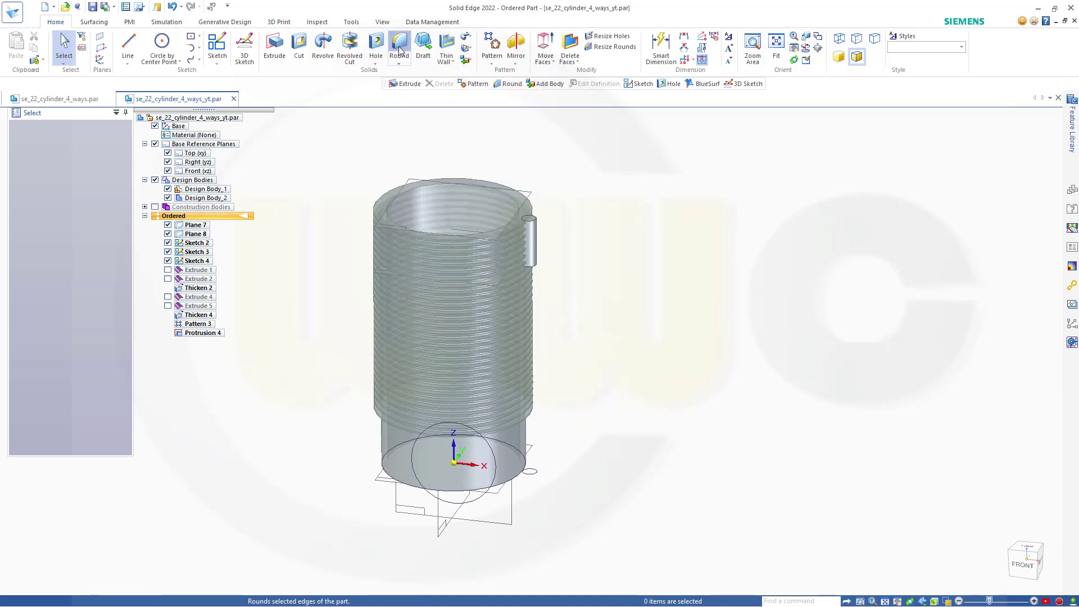
pyautogui.click(536, 273)
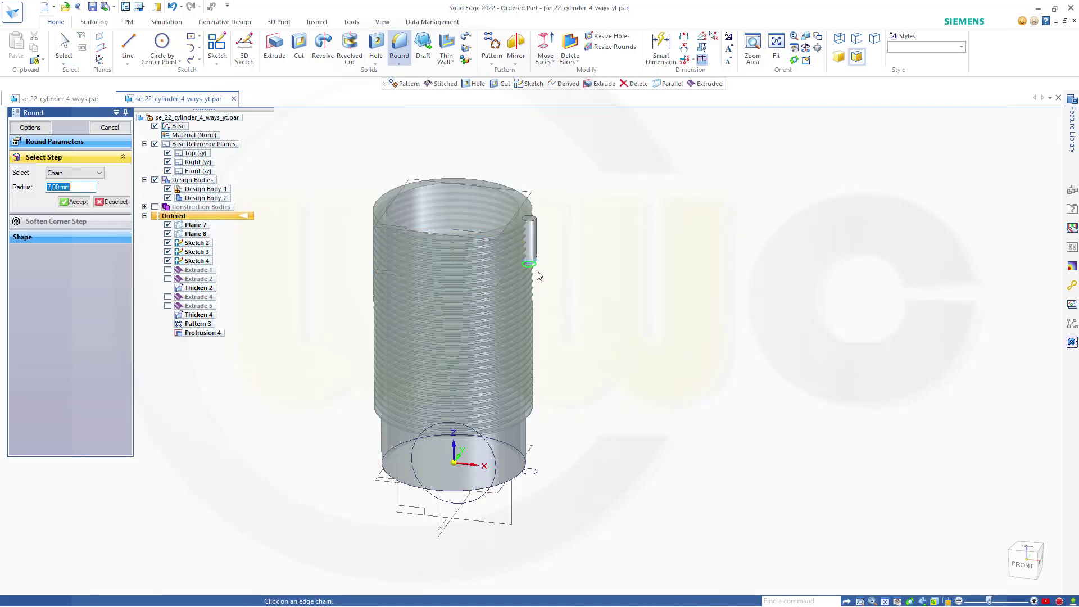
pyautogui.click(78, 202)
pyautogui.click(110, 127)
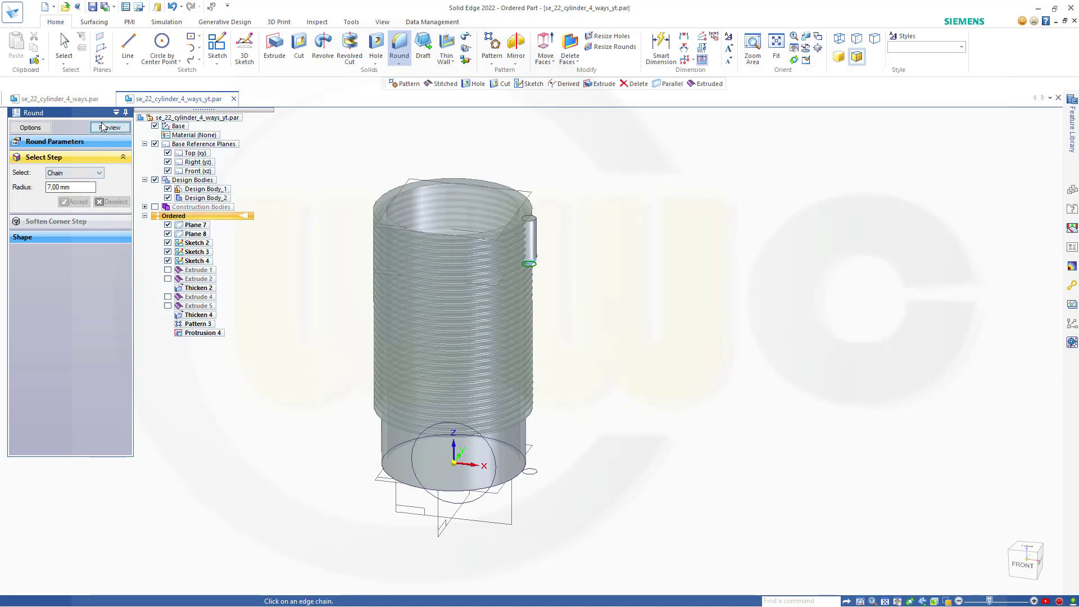
pyautogui.click(109, 128)
pyautogui.click(109, 128)
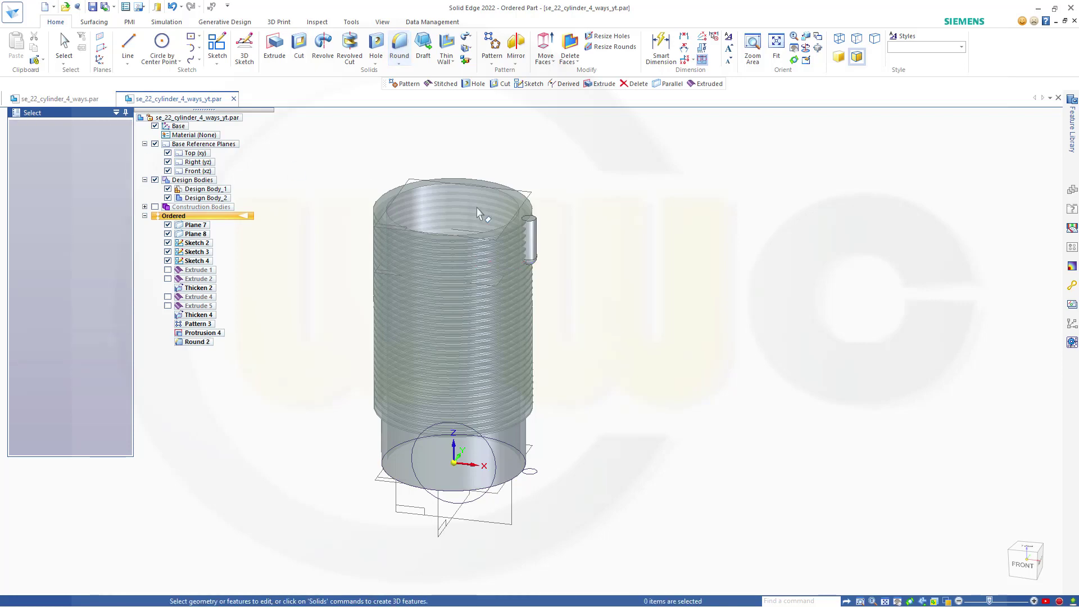
# Start a body pattern of Design Body_2 and place its profile on the reference plane at the cylinder's top
pyautogui.moveTo(357, 272); pyautogui.dragTo(333, 320, button='middle')
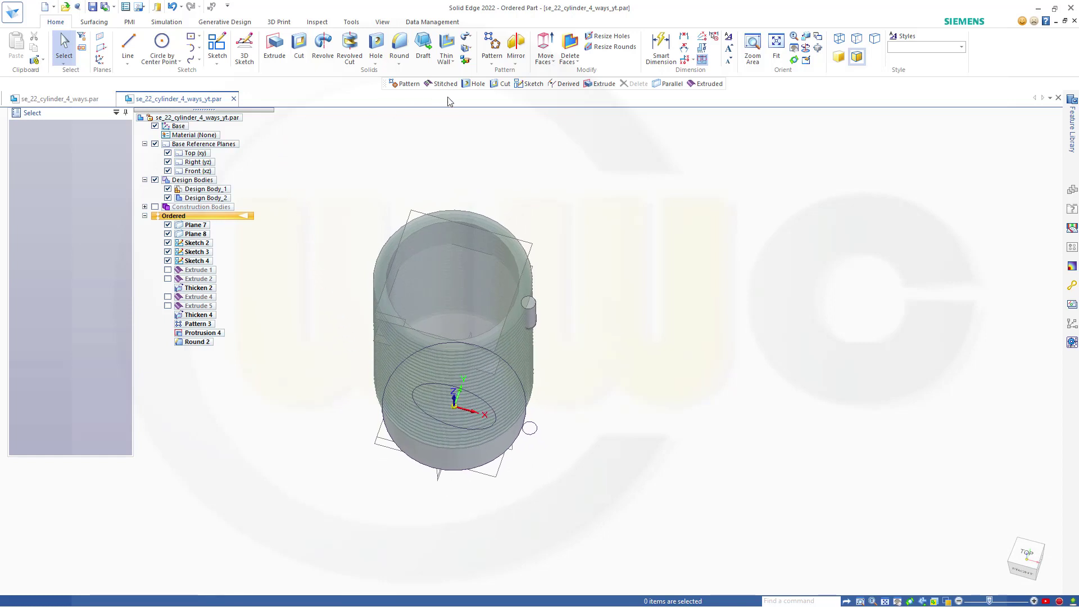
pyautogui.click(492, 47)
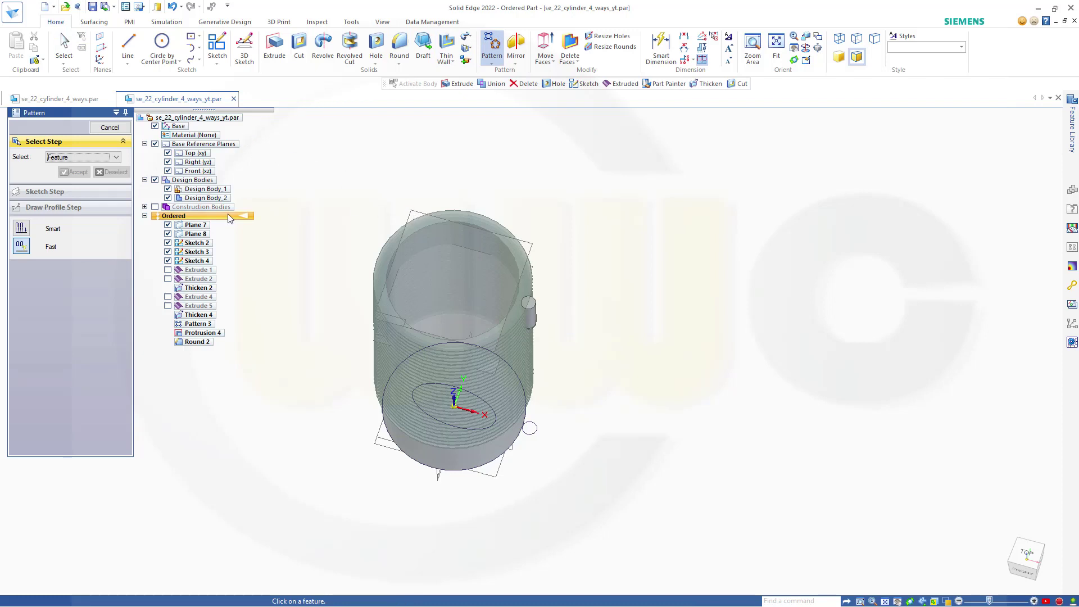
pyautogui.click(79, 157)
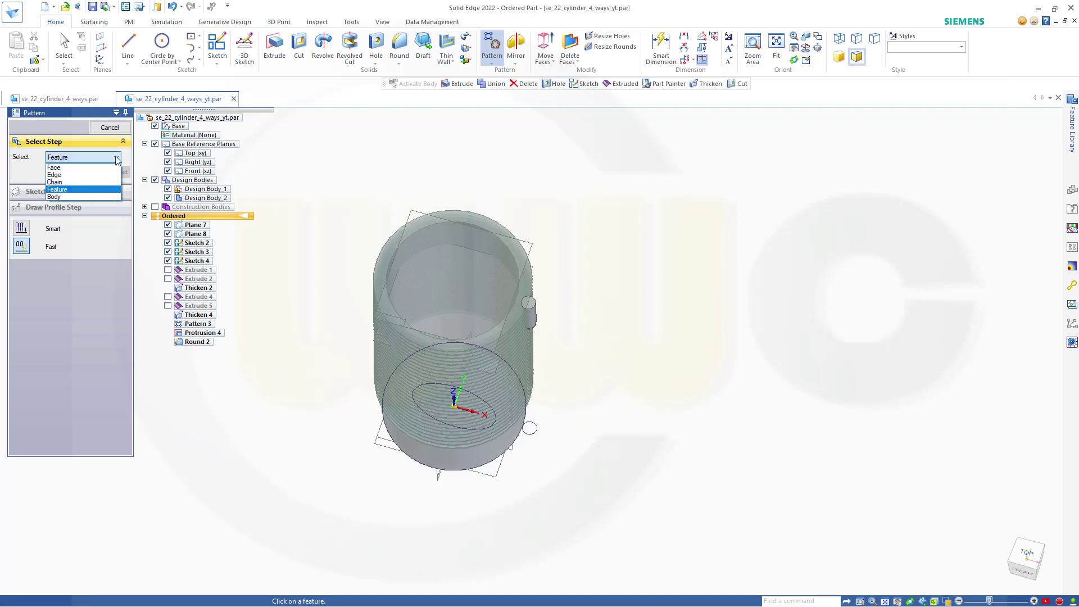
pyautogui.click(62, 197)
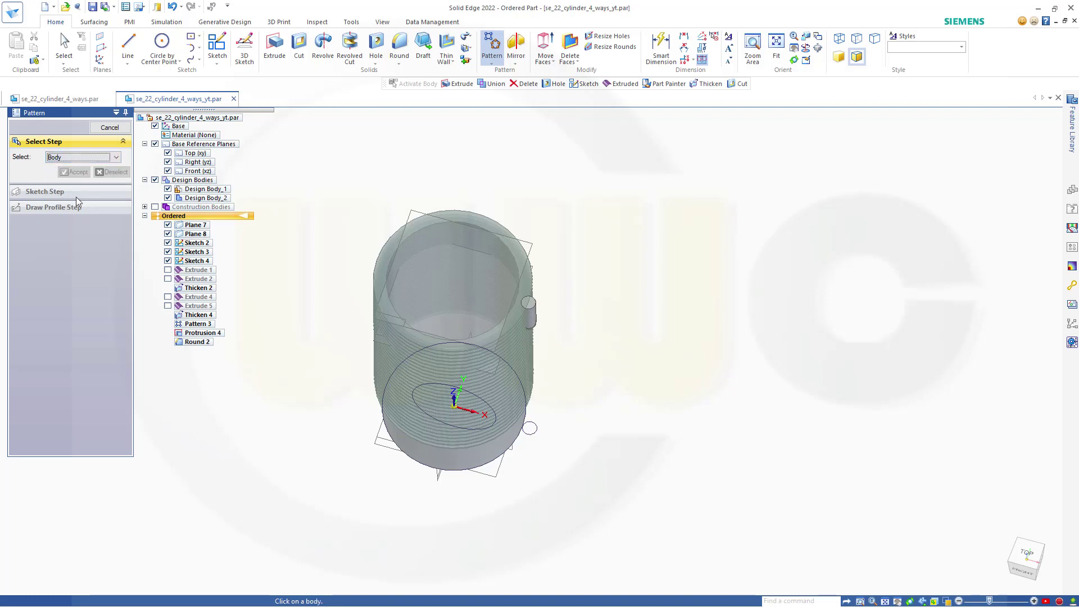
pyautogui.click(201, 199)
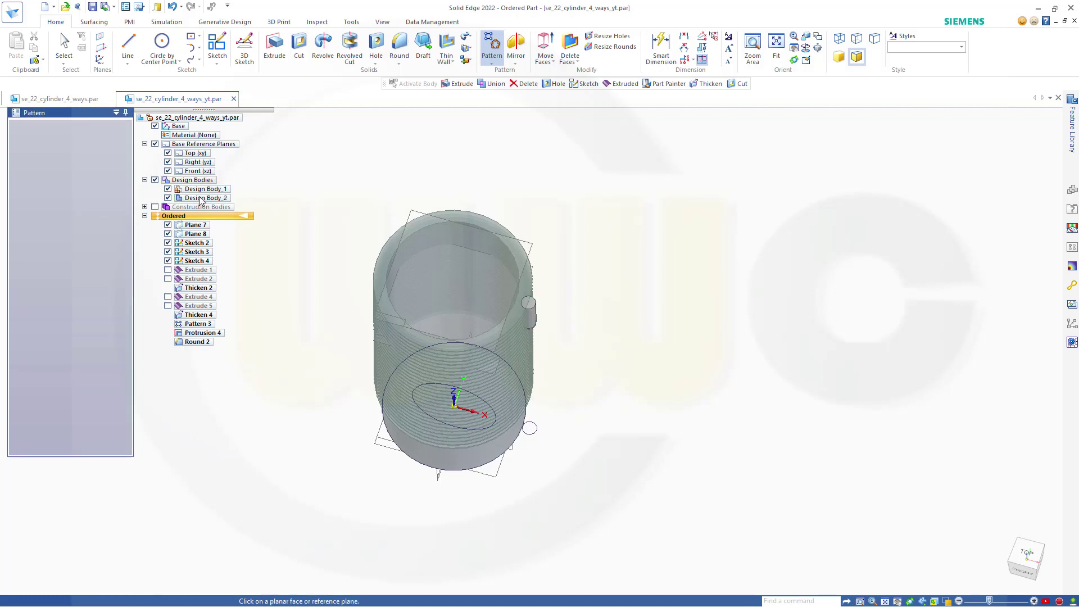
pyautogui.click(404, 215)
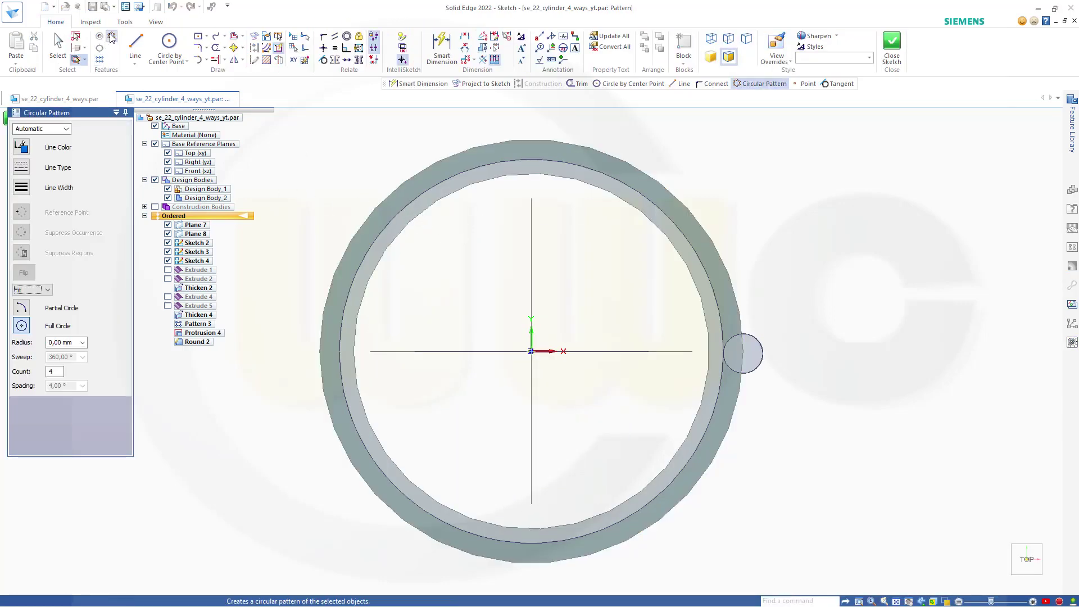
# Define a full-circle pattern of 4 pins centred on the origin with a 63 mm radius, and finish the pattern
pyautogui.click(530, 352)
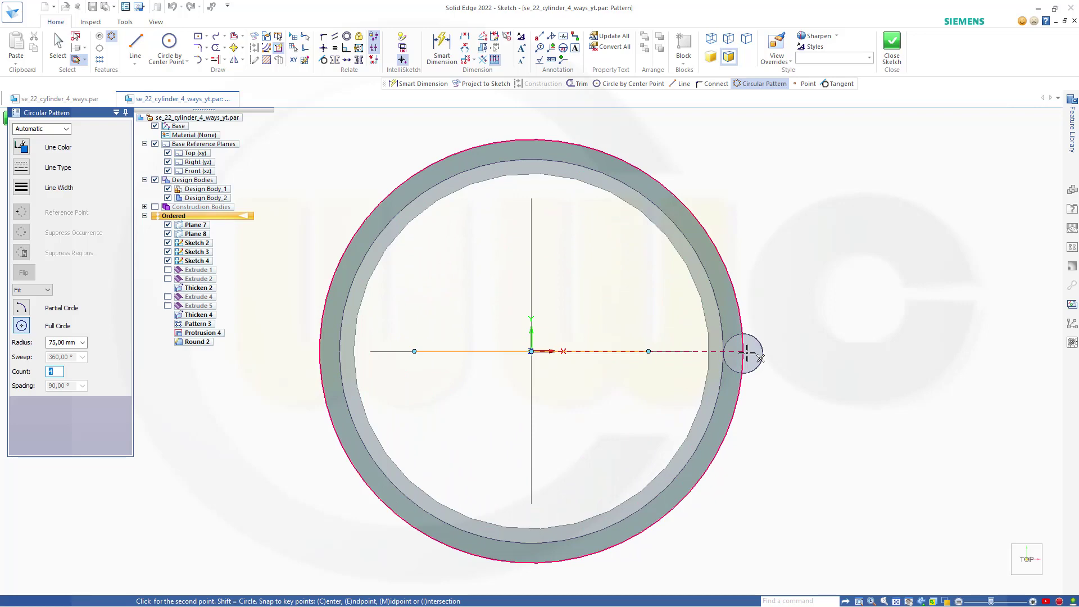
pyautogui.click(708, 352)
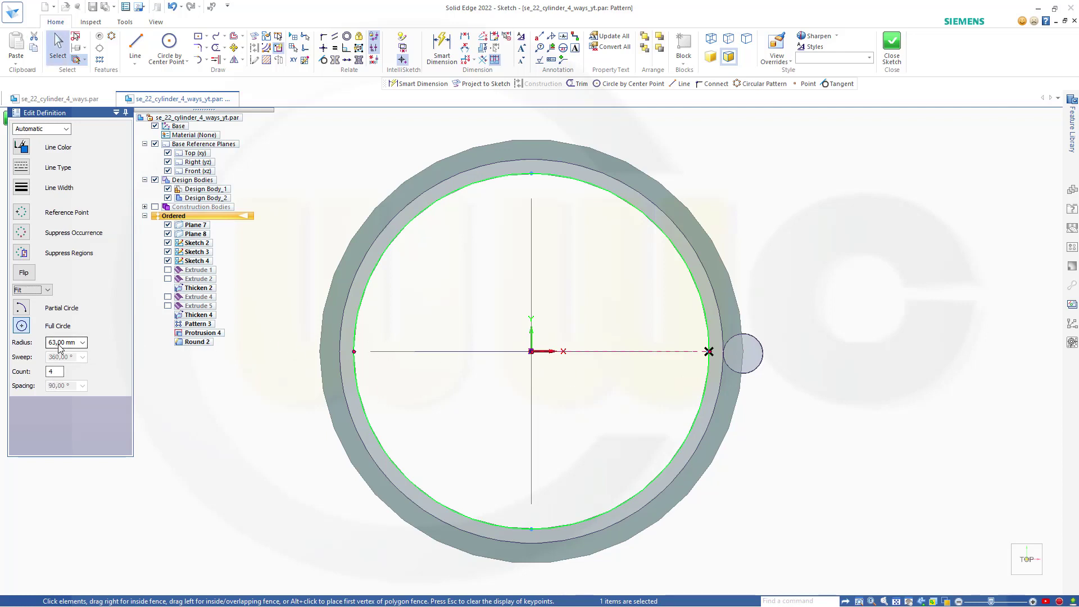
pyautogui.click(895, 46)
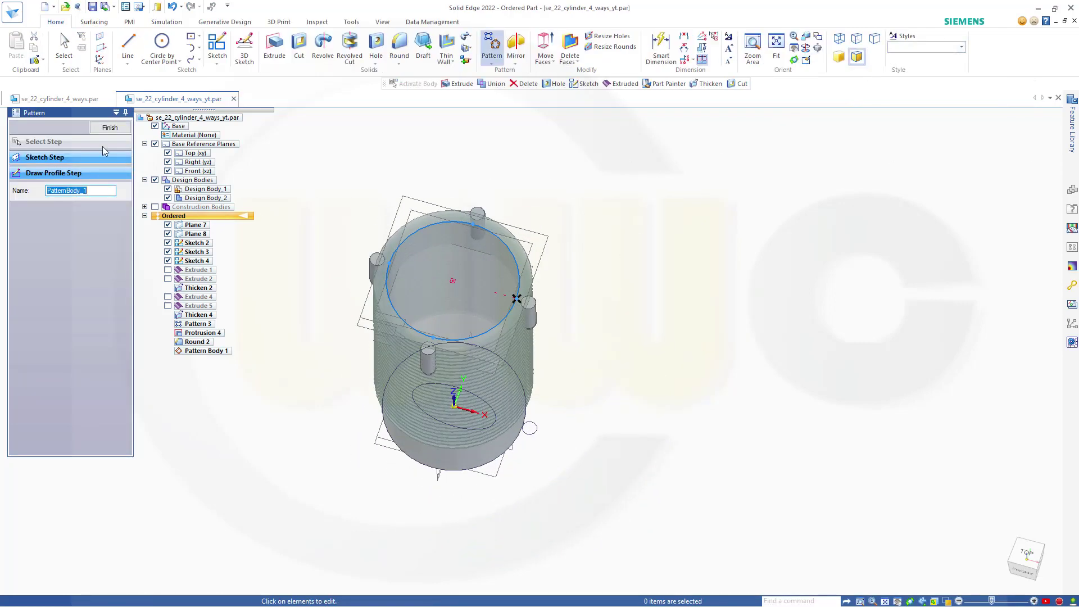
pyautogui.click(104, 129)
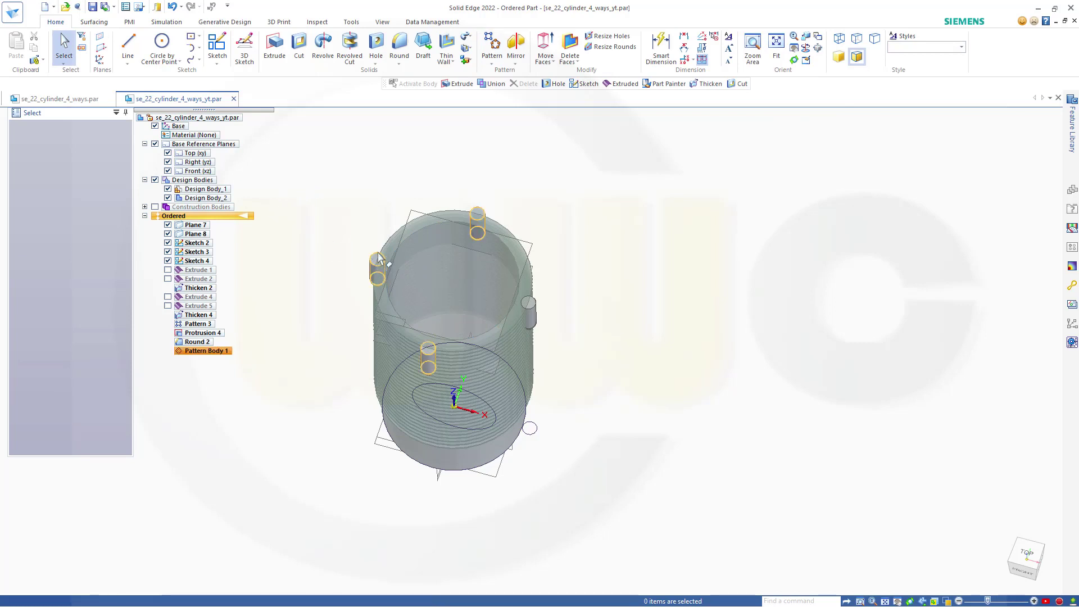
# Make Design Body_1, the ribbed cylinder, the active body
pyautogui.click(205, 189)
pyautogui.rightClick(211, 189)
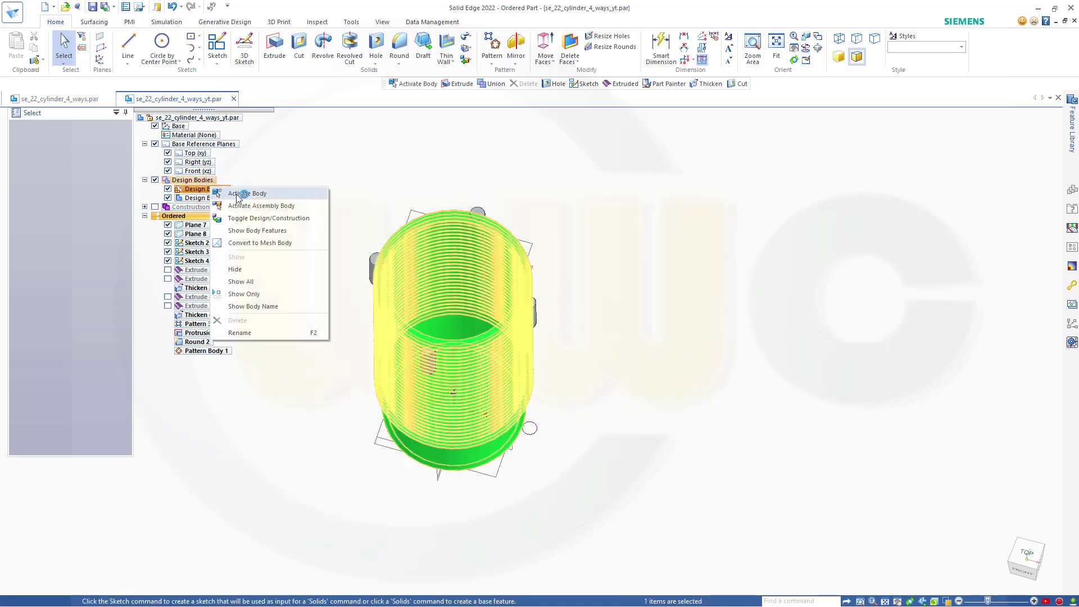
pyautogui.click(236, 194)
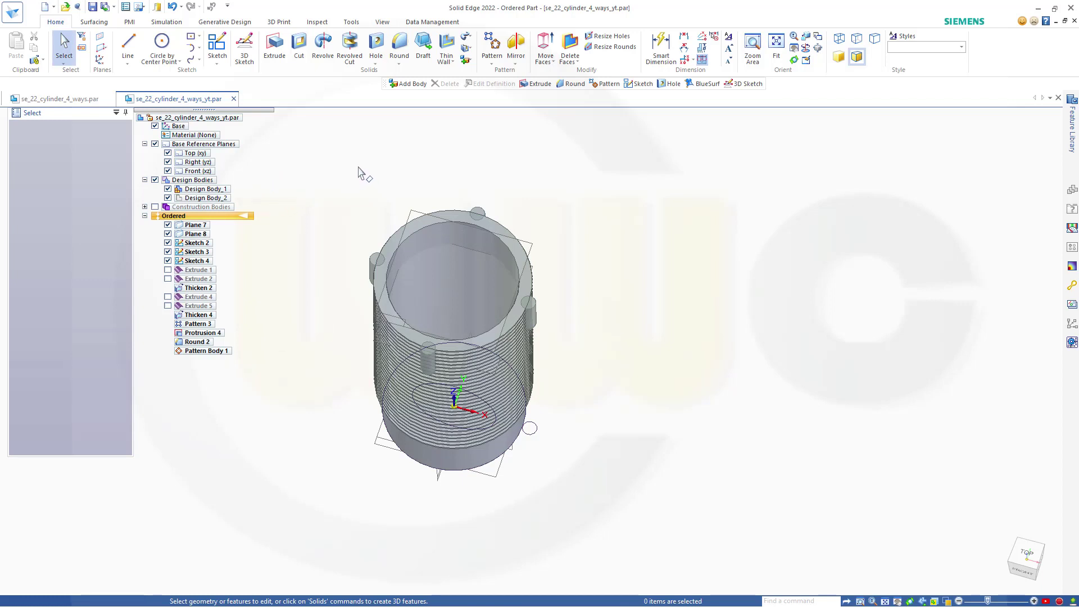
# Unite the ribbed cylinder as target with the patterned pins of Design Body_2 as tool
pyautogui.click(474, 62)
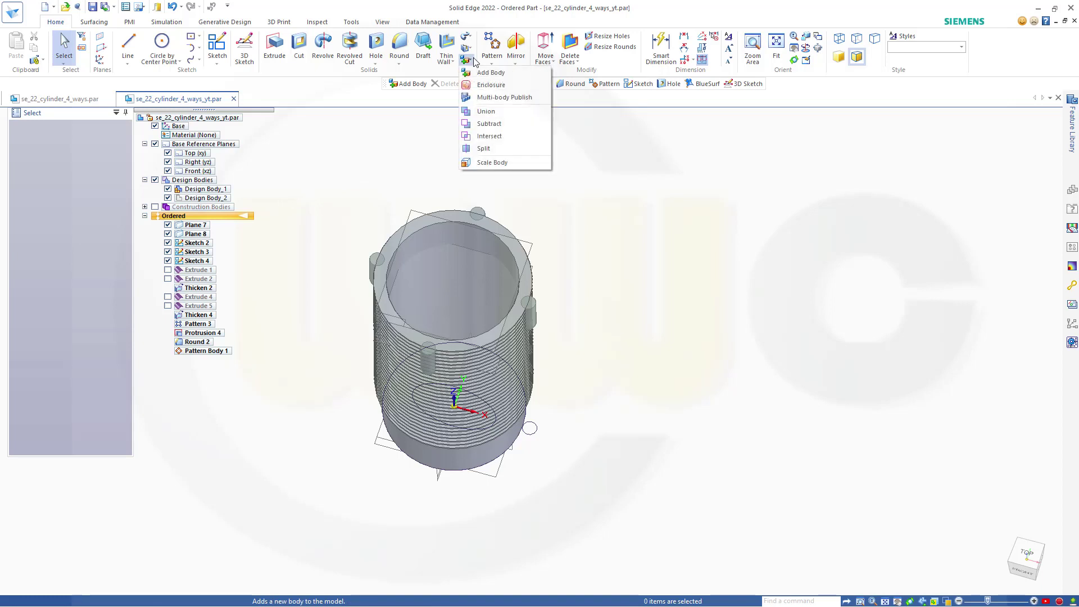
pyautogui.click(483, 112)
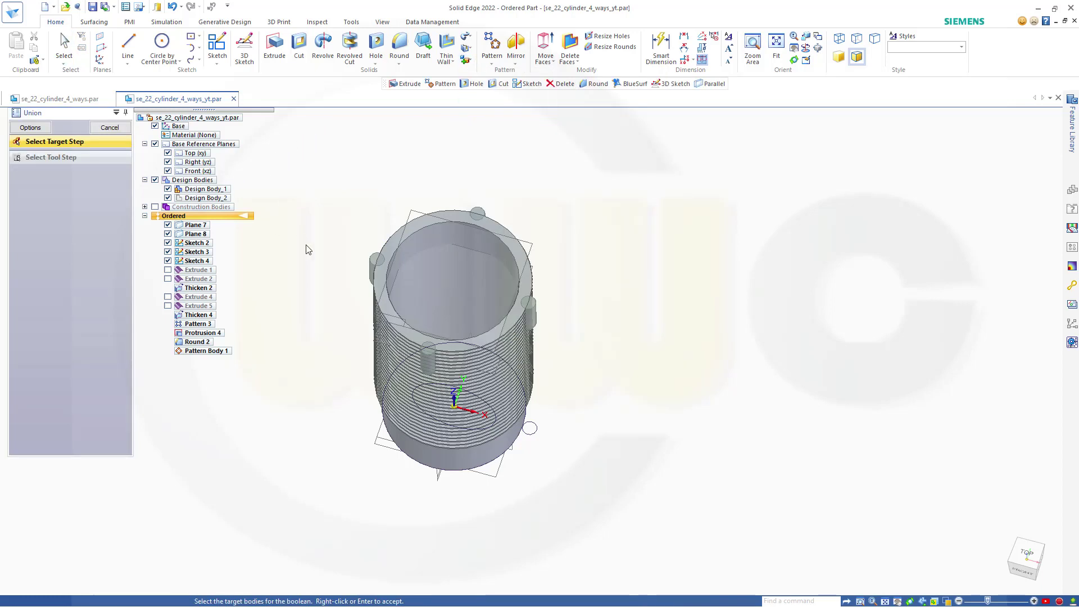
pyautogui.click(392, 310)
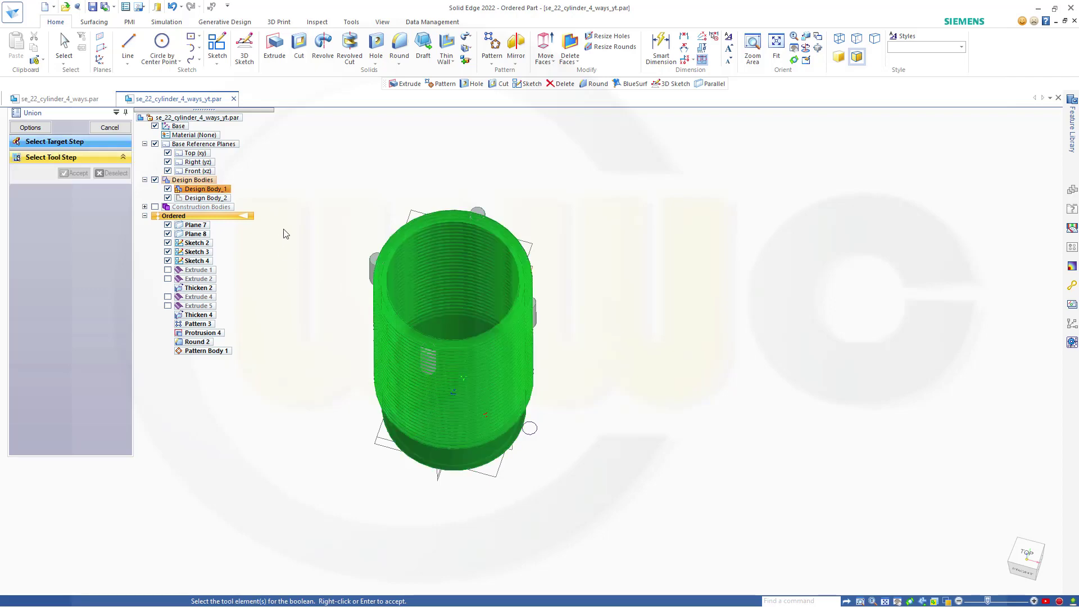
pyautogui.click(534, 307)
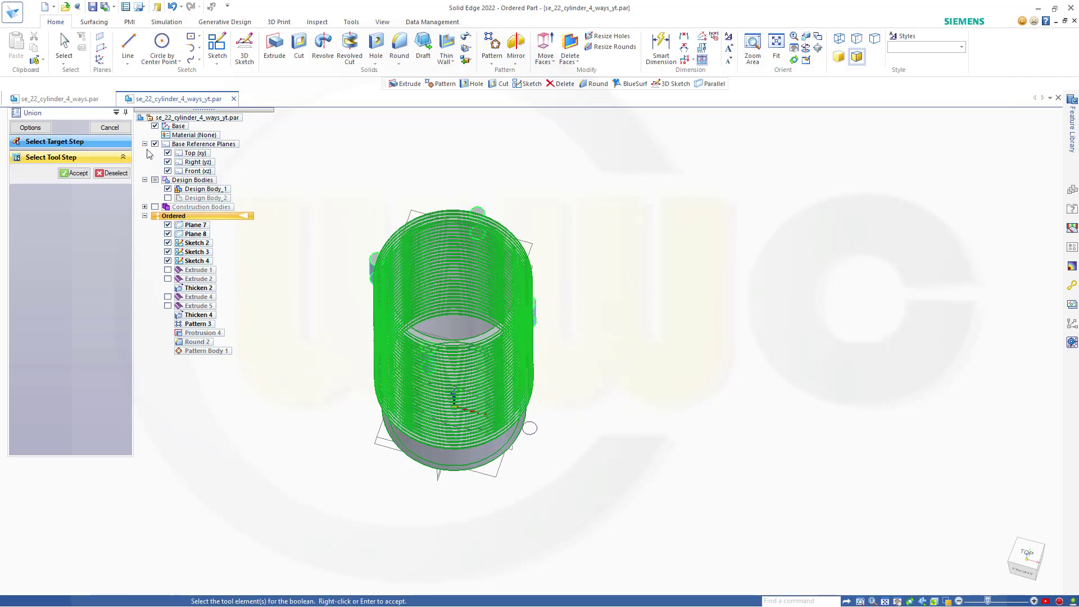
pyautogui.click(76, 173)
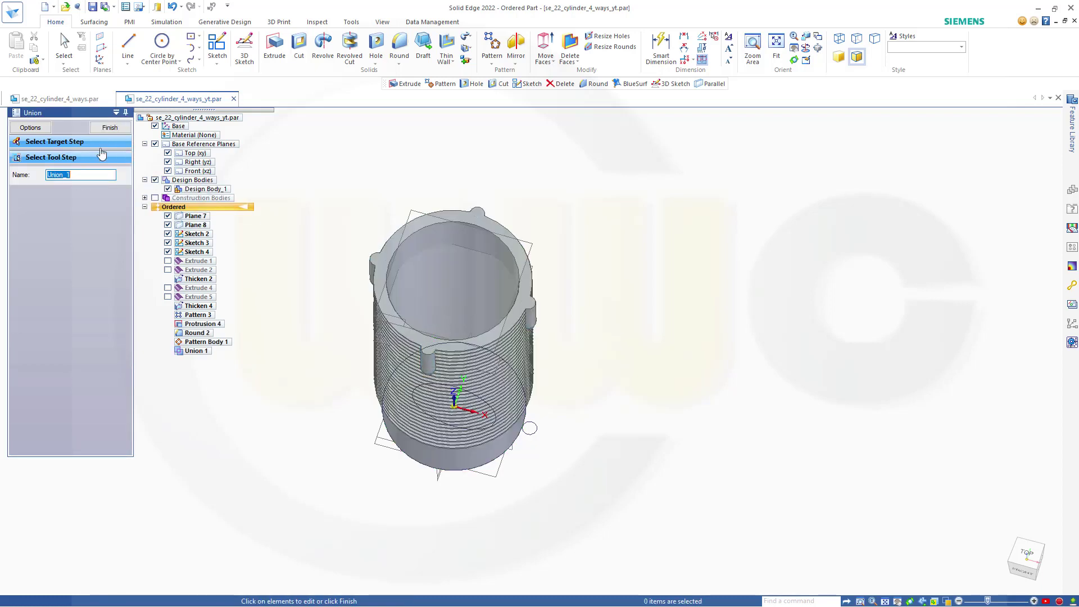
pyautogui.click(115, 128)
pyautogui.click(115, 129)
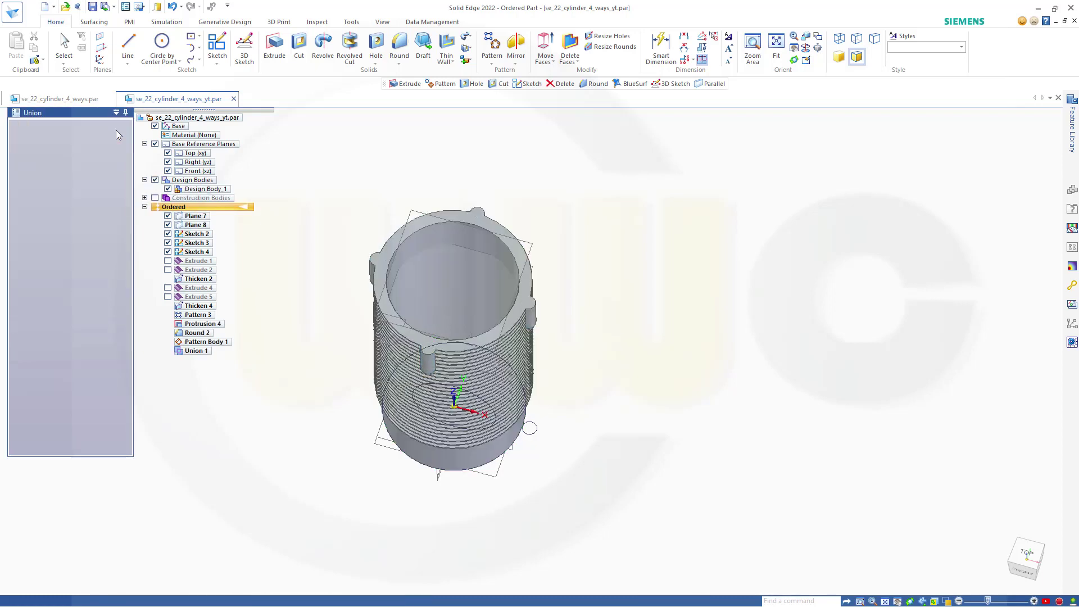
# Cut the upright circle sketched at the base through the cylinder wall with a symmetric finite extent of 200 mm
pyautogui.moveTo(315, 270); pyautogui.dragTo(296, 257, button='middle')
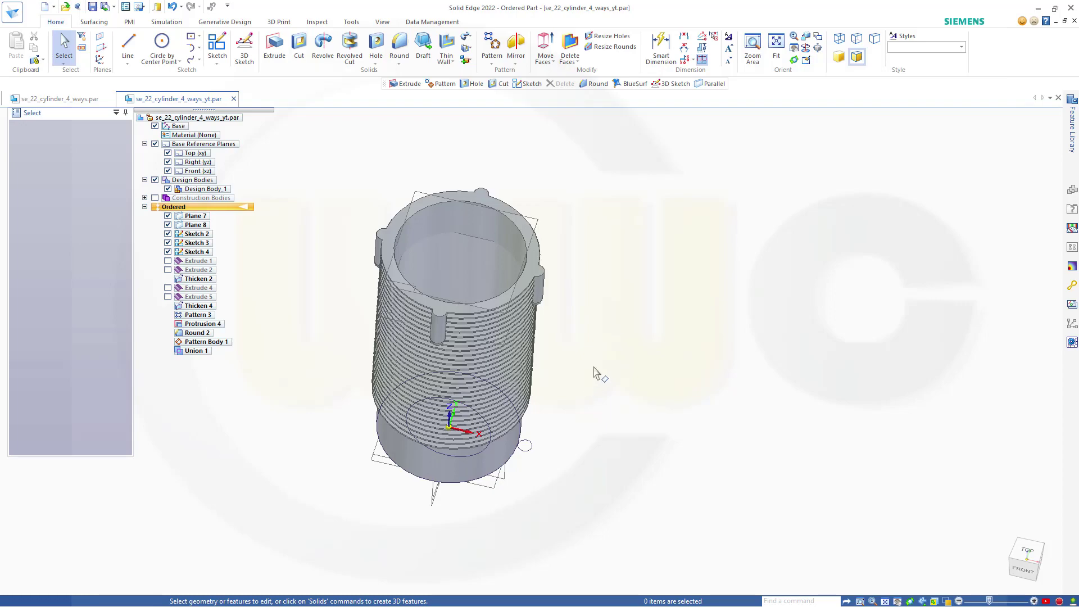
pyautogui.moveTo(595, 372); pyautogui.dragTo(583, 339, button='middle')
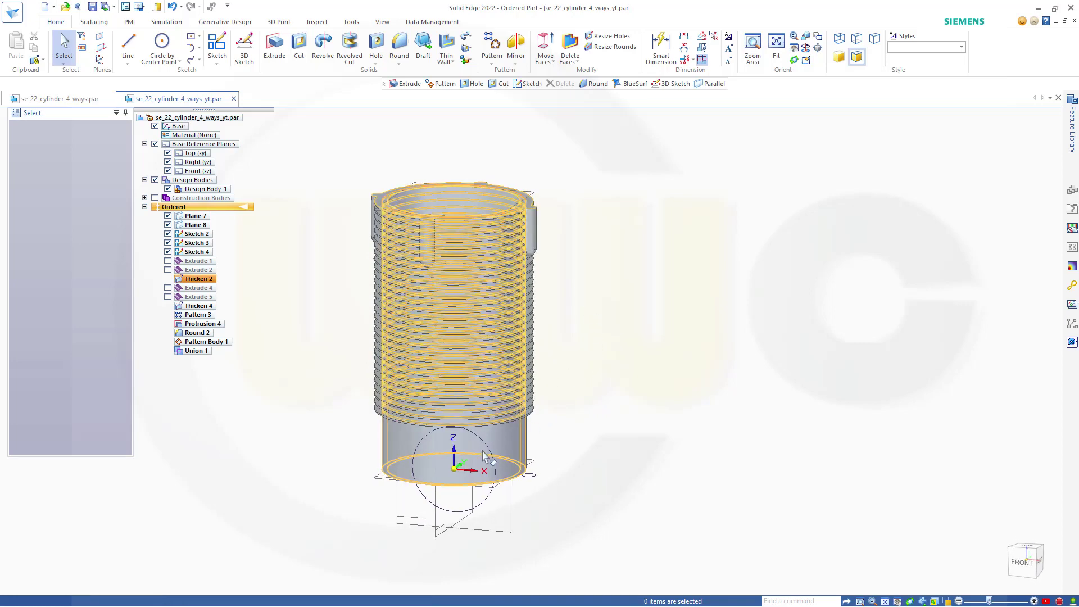
pyautogui.click(295, 60)
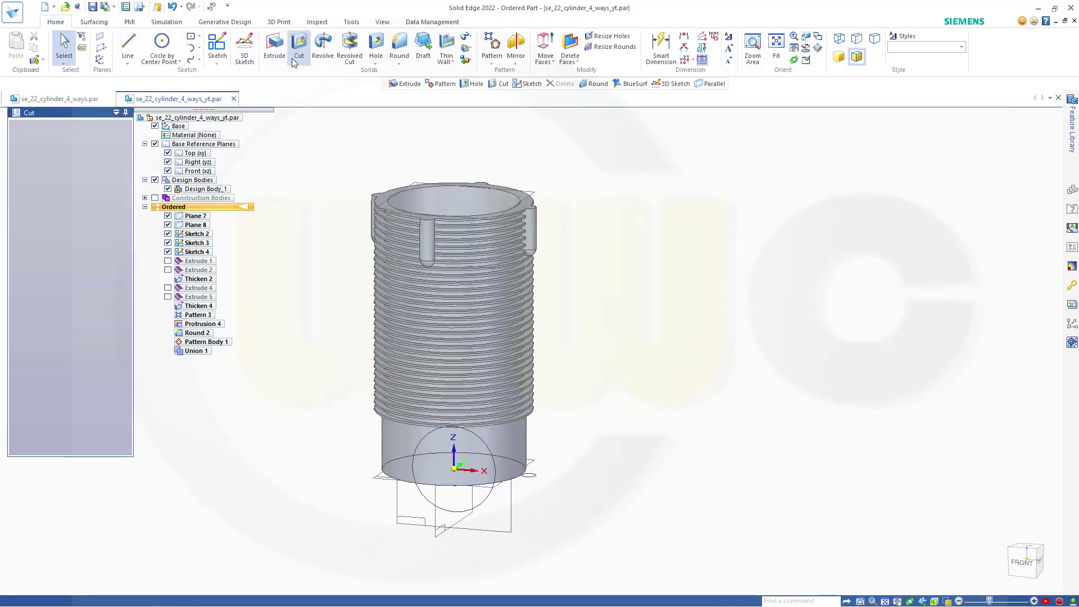
pyautogui.click(414, 500)
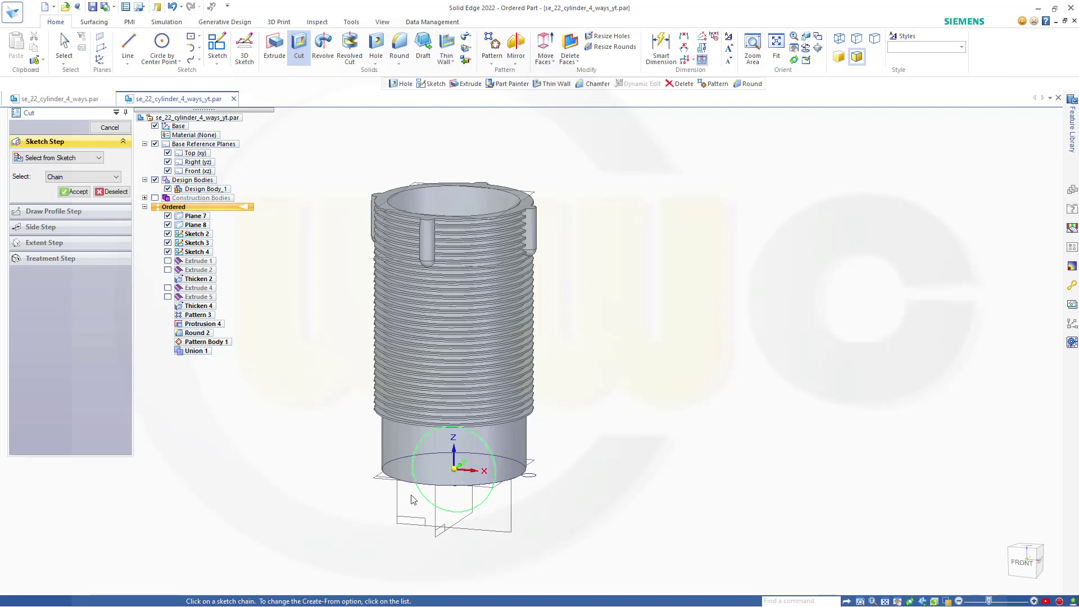
pyautogui.click(73, 191)
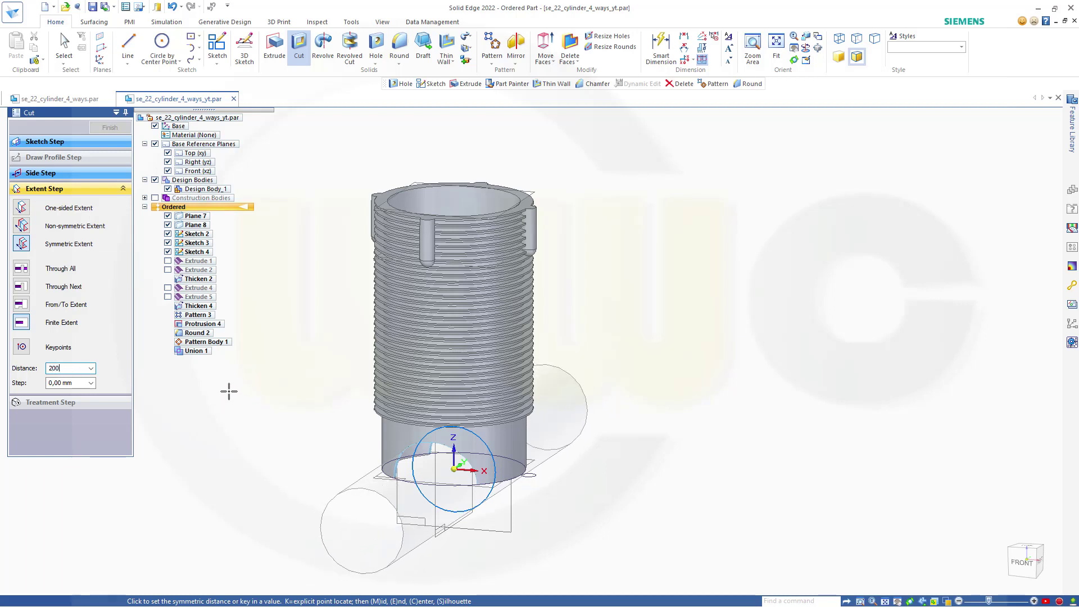
pyautogui.press('Return')
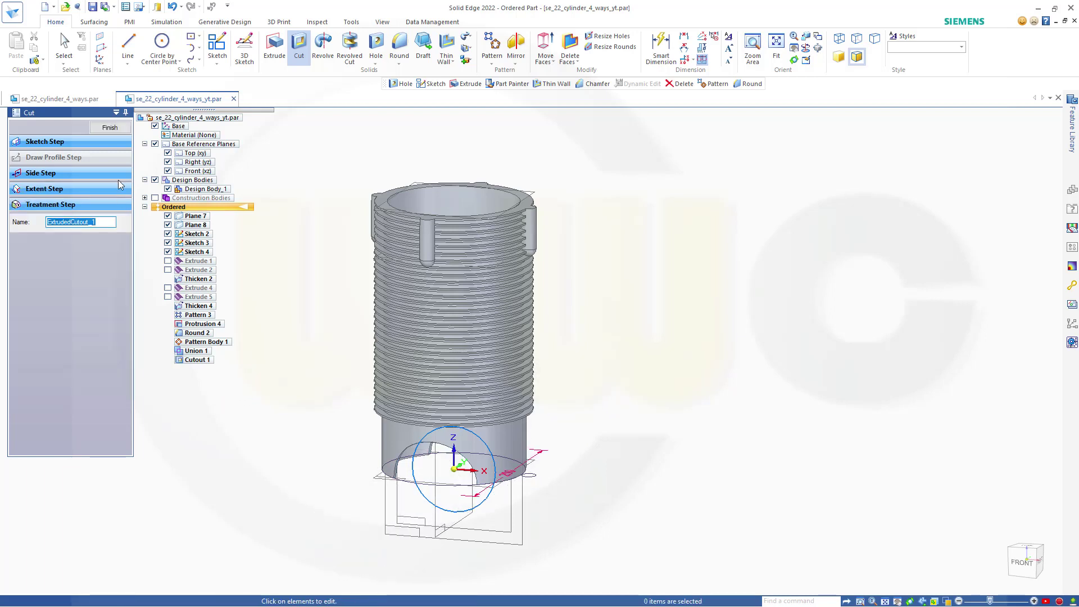
pyautogui.click(116, 129)
pyautogui.click(116, 129)
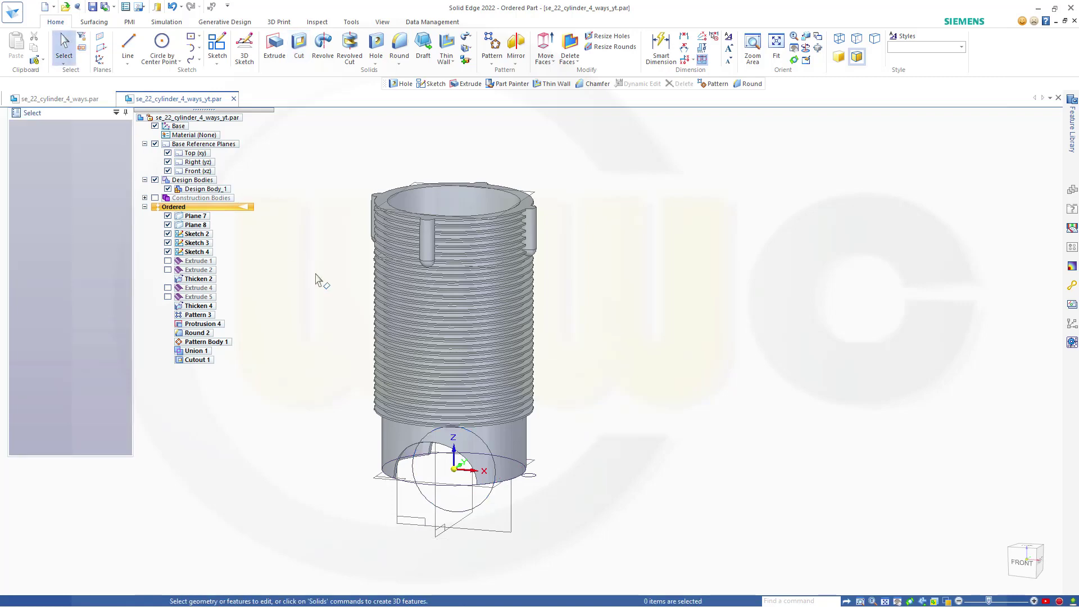
# Start a hole on the plane of the cylinder's top face and place its circle concentric with the pin on the X axis
pyautogui.moveTo(345, 326); pyautogui.dragTo(338, 389, button='middle')
pyautogui.scroll(-1, 340, 236)
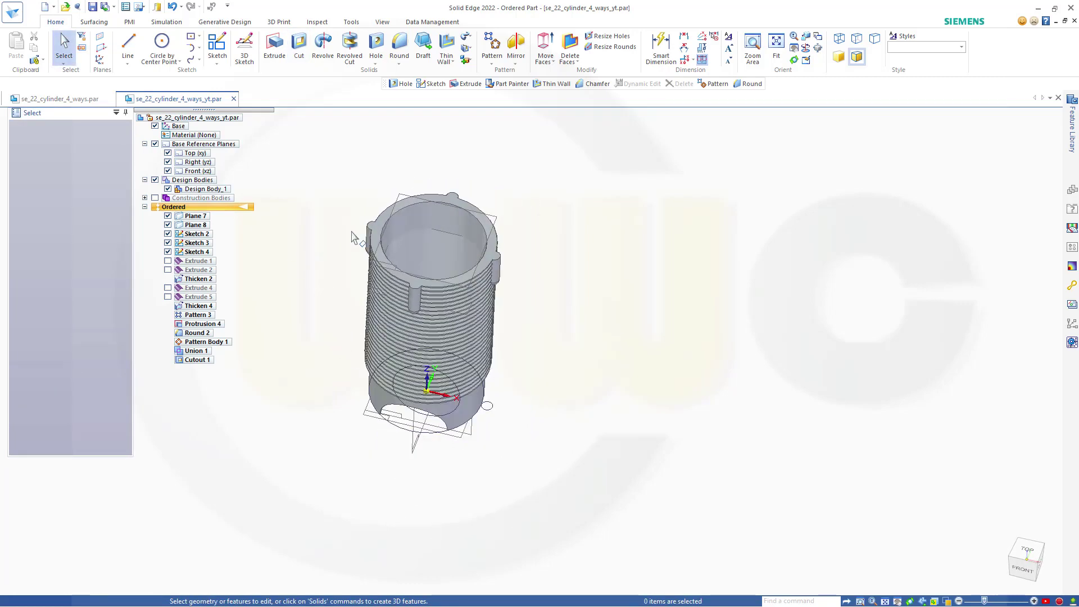
pyautogui.scroll(2, 353, 233)
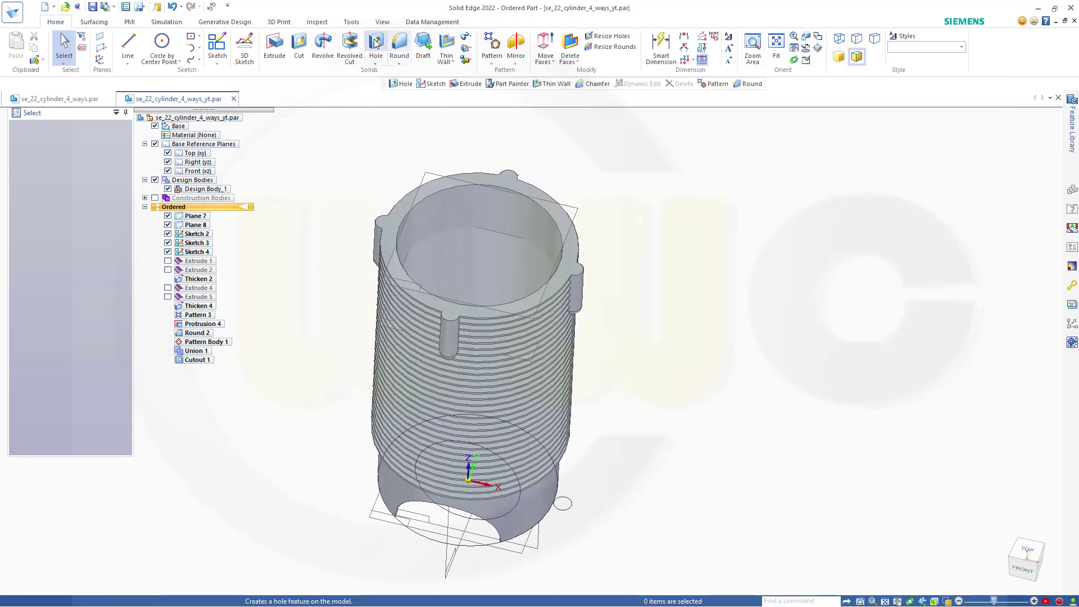
pyautogui.scroll(1, 565, 268)
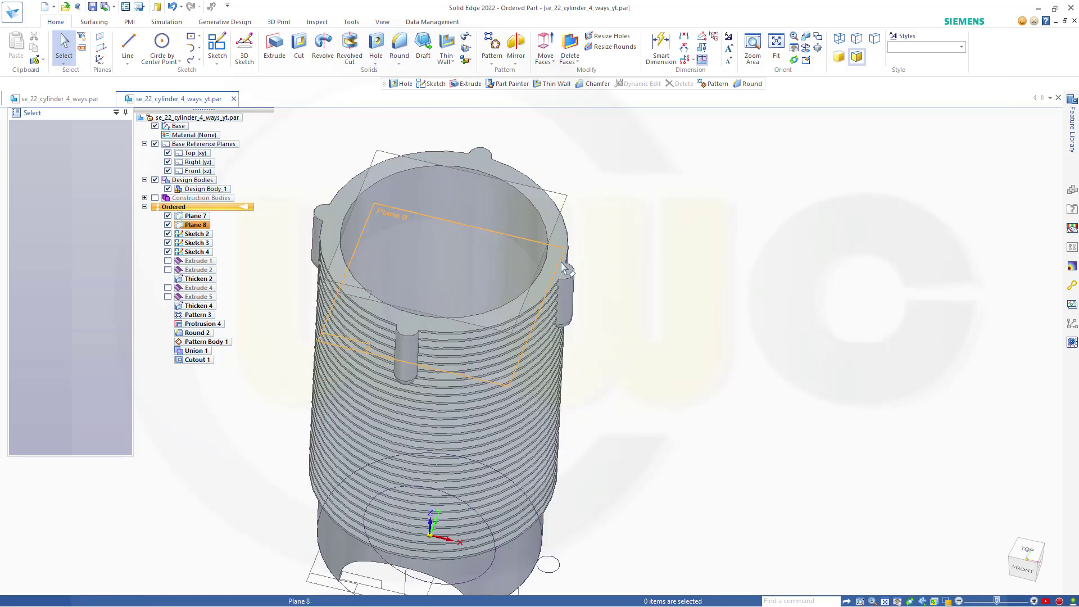
pyautogui.click(558, 248)
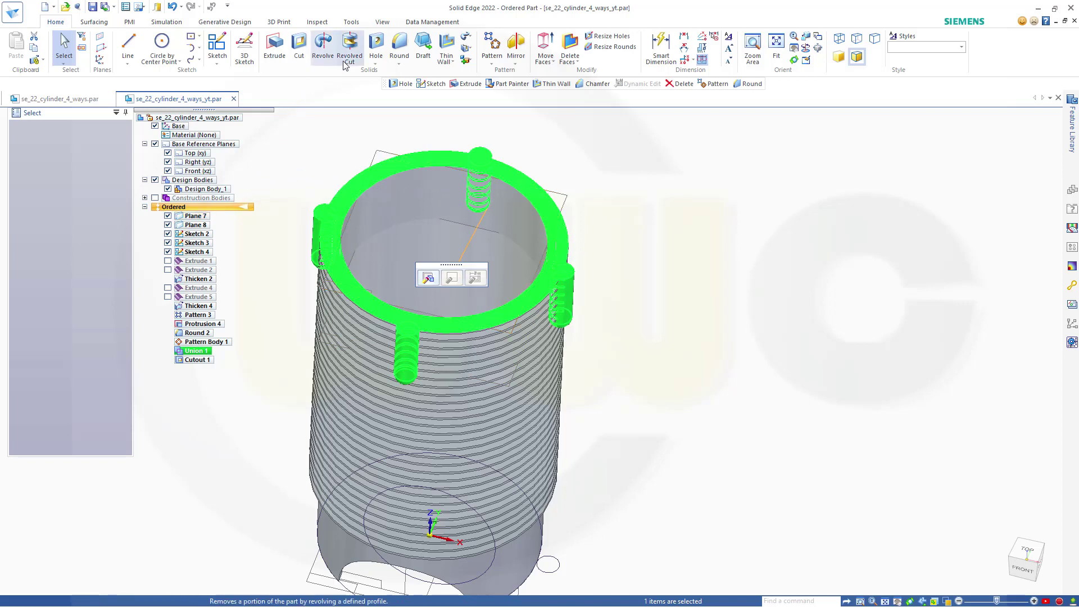
pyautogui.click(376, 46)
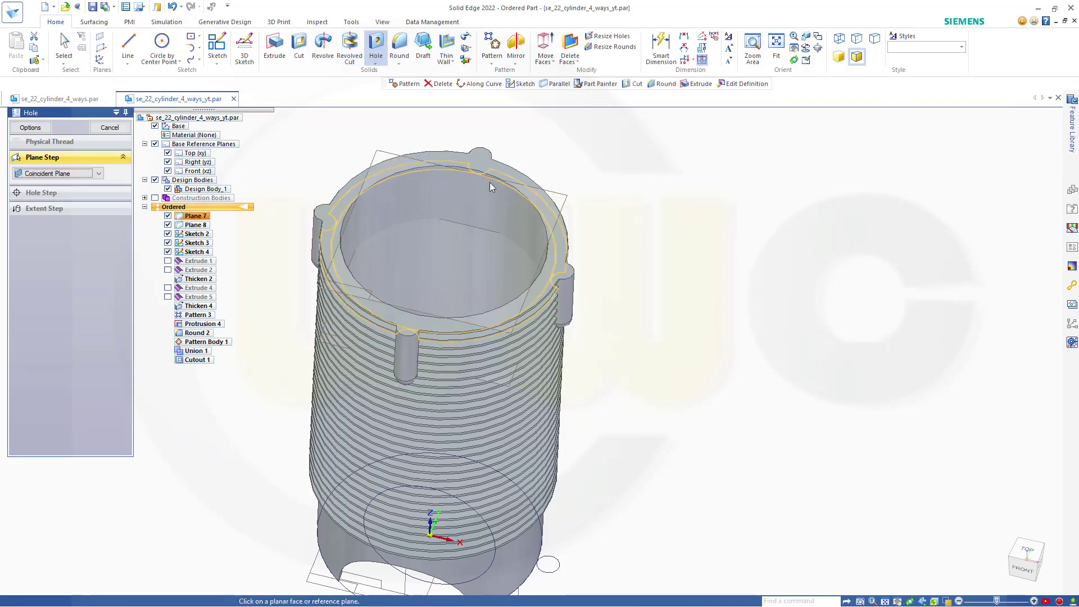
pyautogui.click(564, 208)
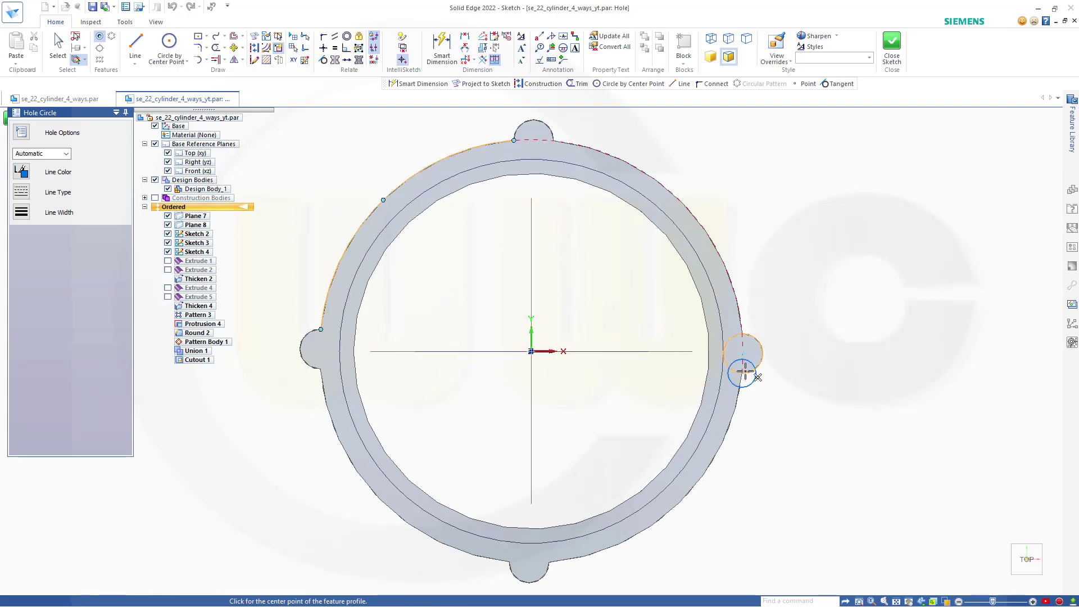
pyautogui.scroll(-2, 745, 366)
pyautogui.scroll(5, 742, 368)
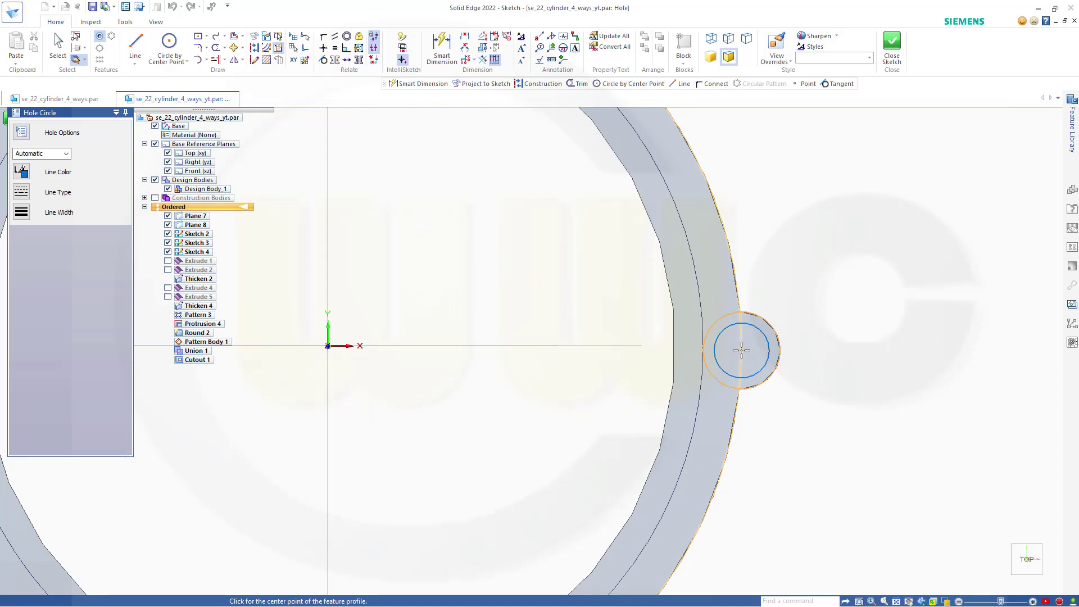
pyautogui.click(741, 349)
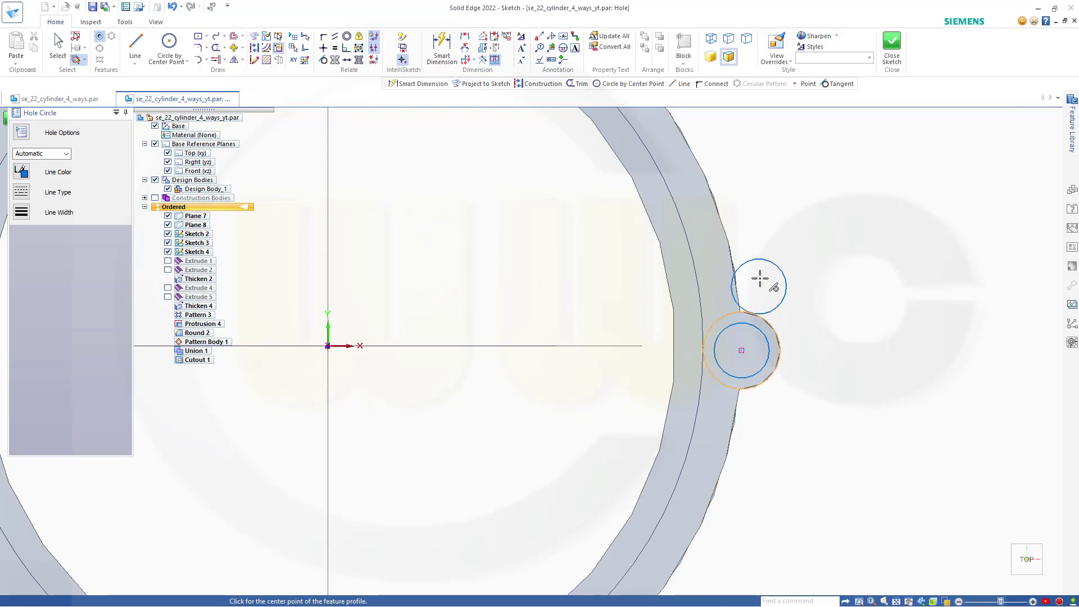
# Give the 10 mm drill-size hole a finite extent with a depth of 20 mm, and finish the hole
pyautogui.click(21, 134)
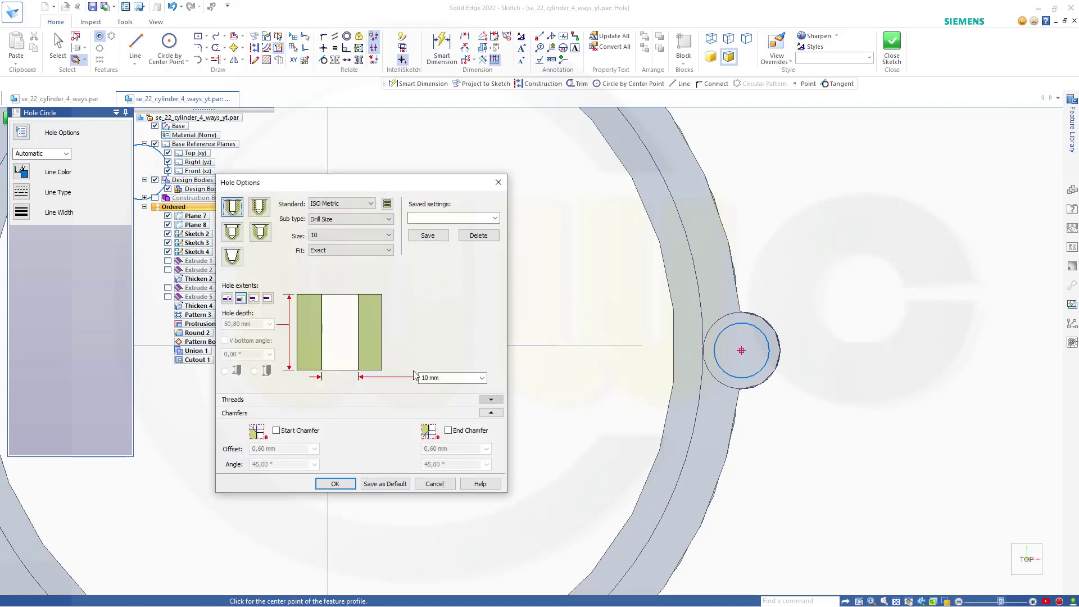
pyautogui.click(267, 299)
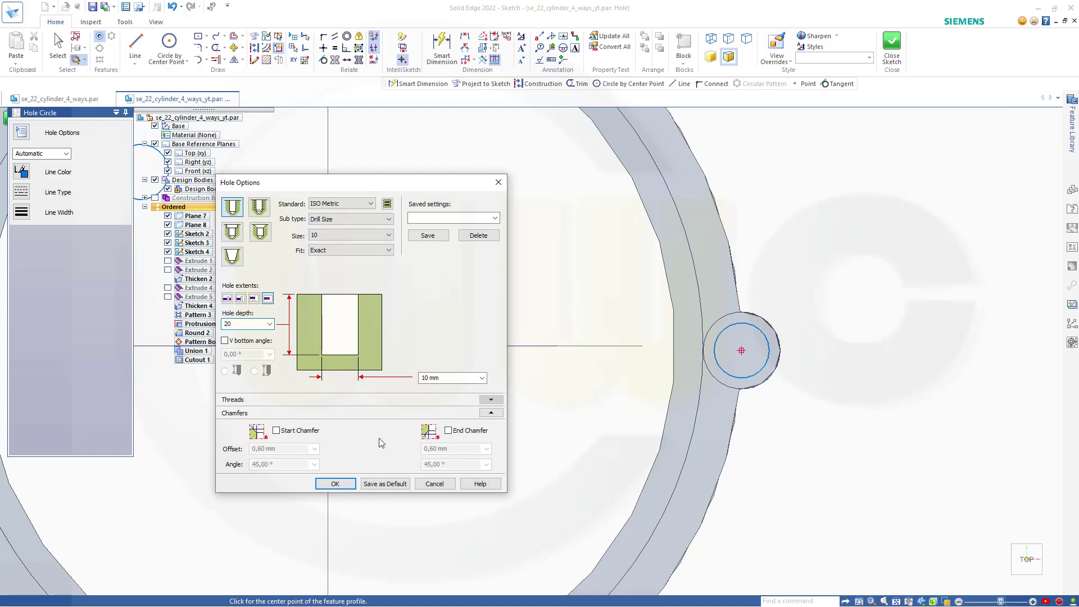
pyautogui.click(335, 484)
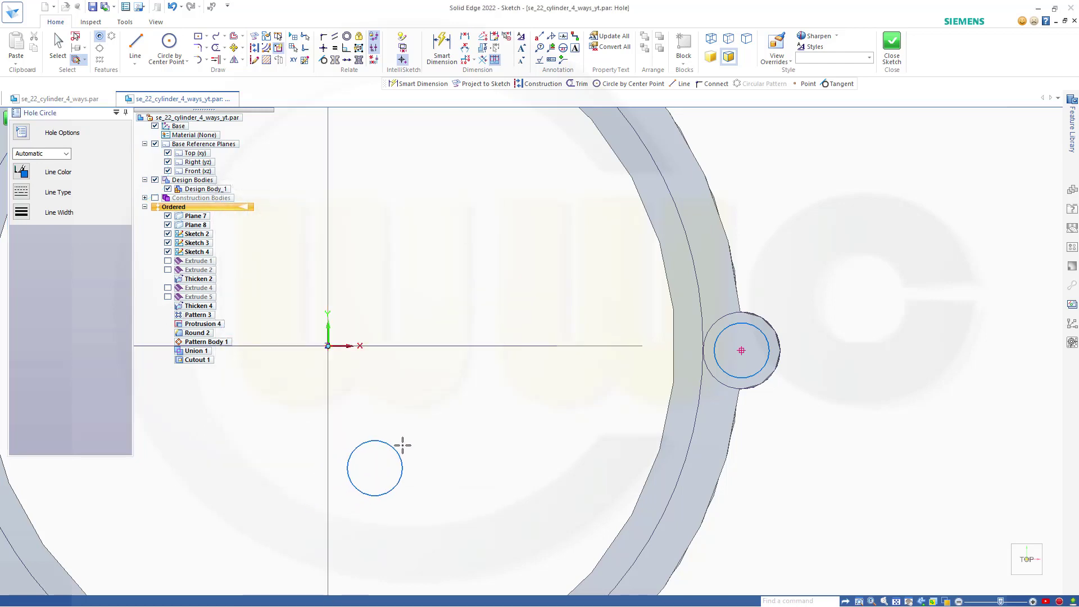
pyautogui.click(892, 47)
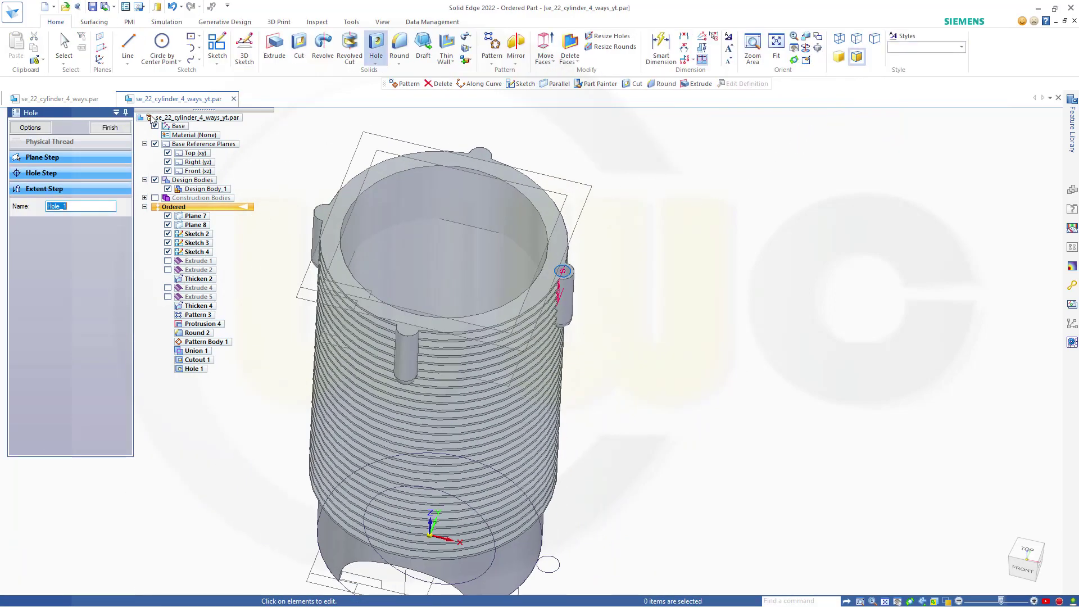
pyautogui.click(109, 130)
pyautogui.click(109, 132)
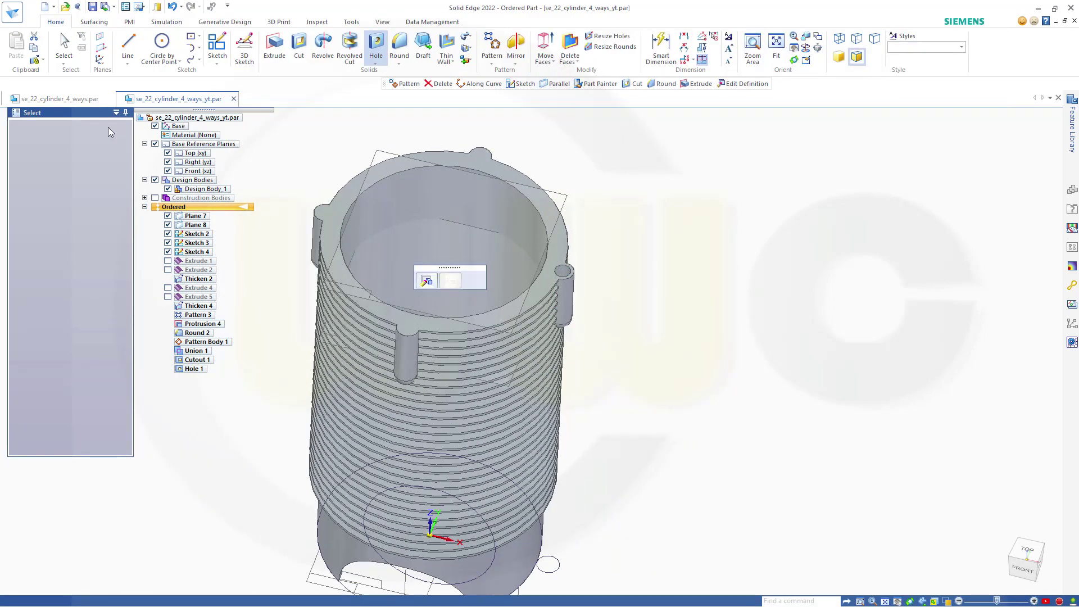
pyautogui.click(790, 276)
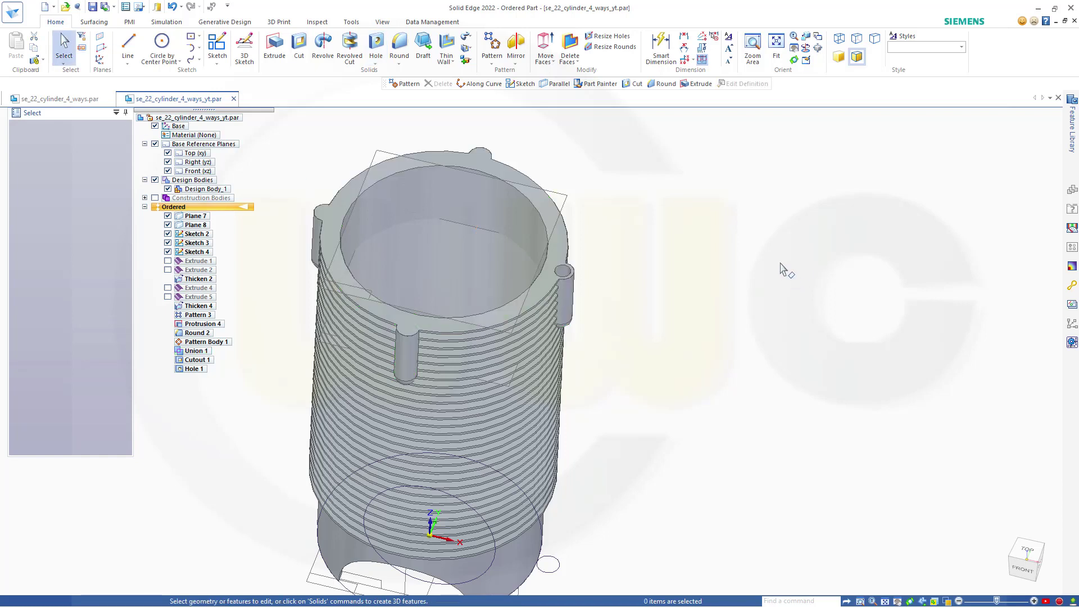
# Start a feature pattern of the pin hole and place its profile on the reference plane at the cylinder's top
pyautogui.click(492, 44)
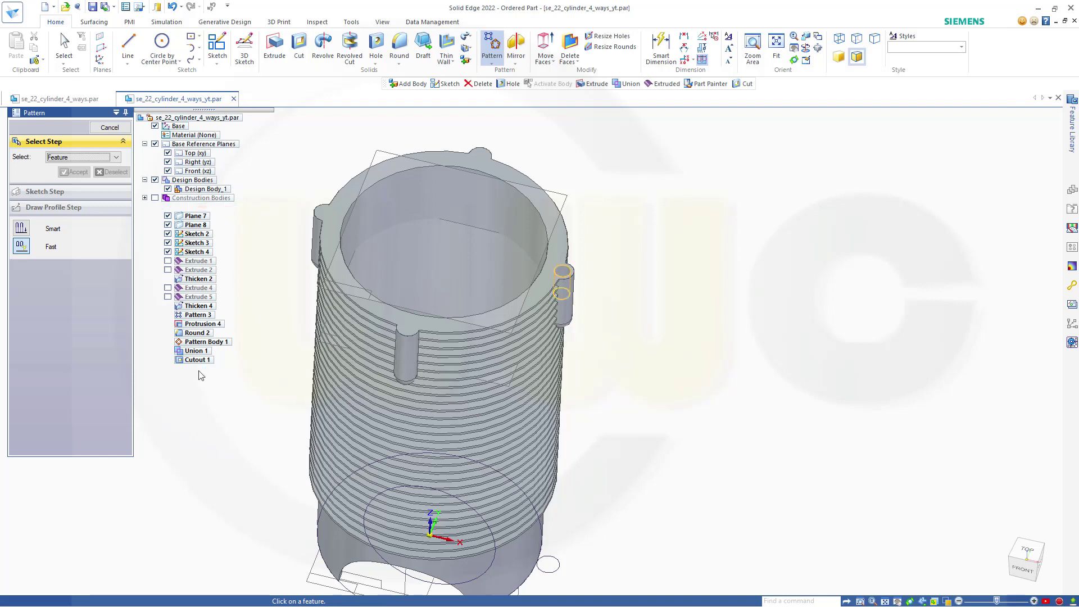
pyautogui.click(194, 369)
pyautogui.click(73, 173)
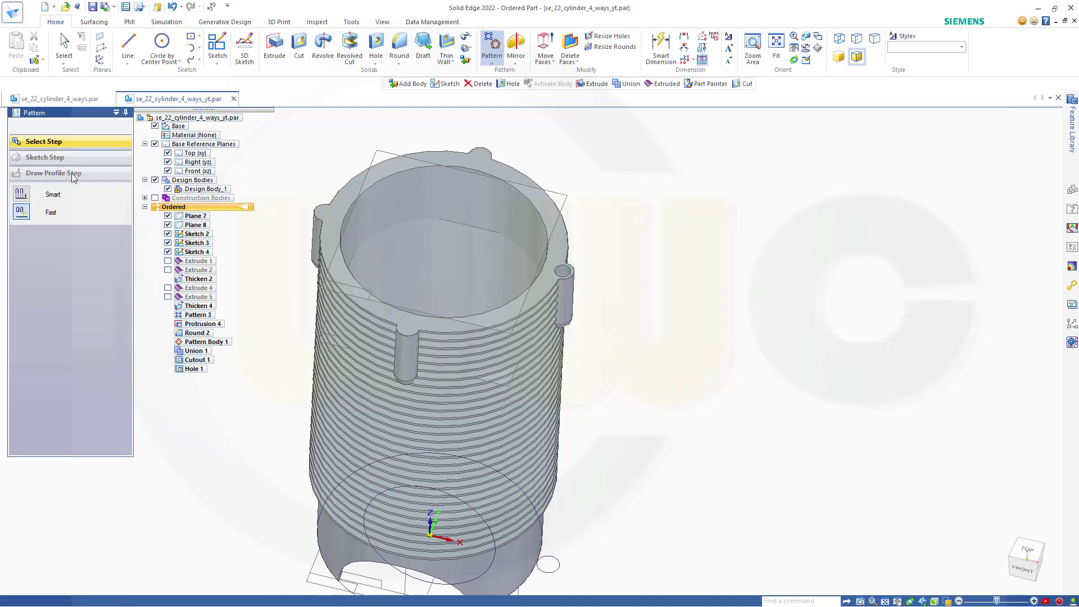
pyautogui.click(380, 156)
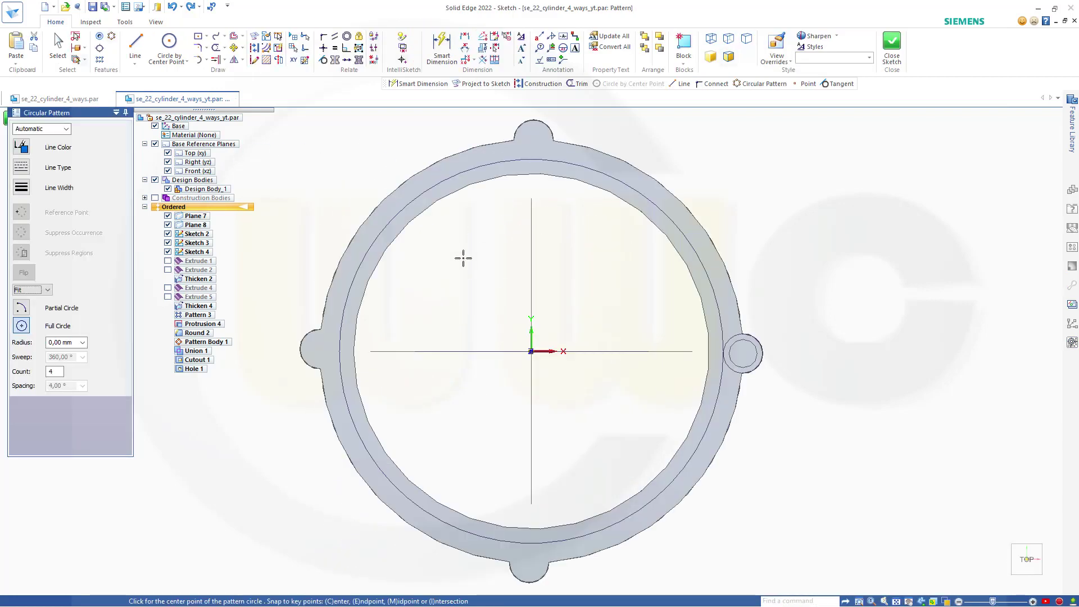
# Define a full-circle pattern of 4 holes centred on the origin with a 75 mm radius, and finish the pattern
pyautogui.click(532, 351)
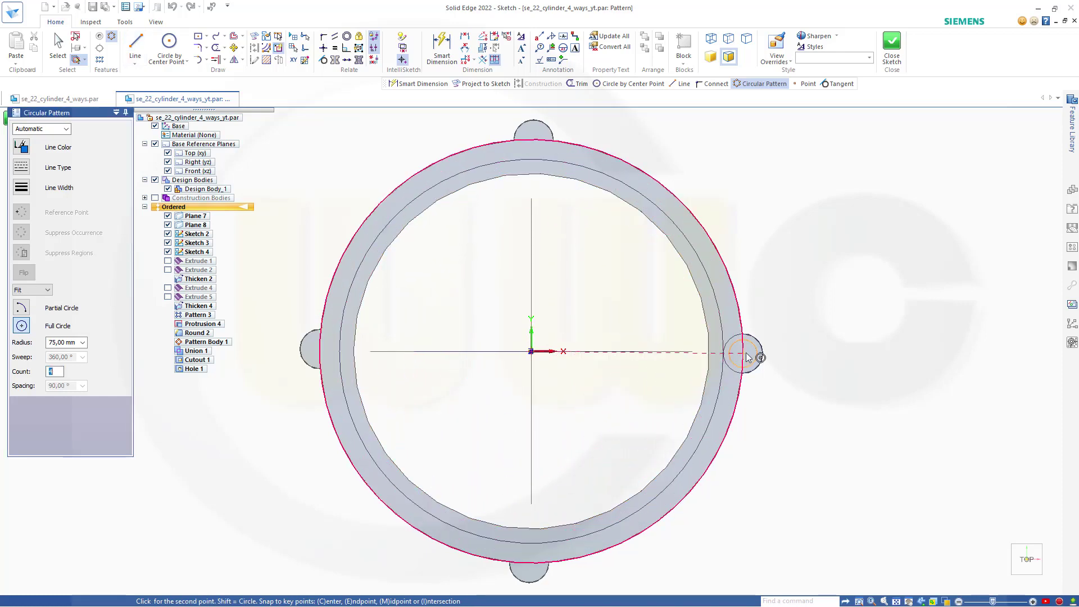
pyautogui.click(752, 400)
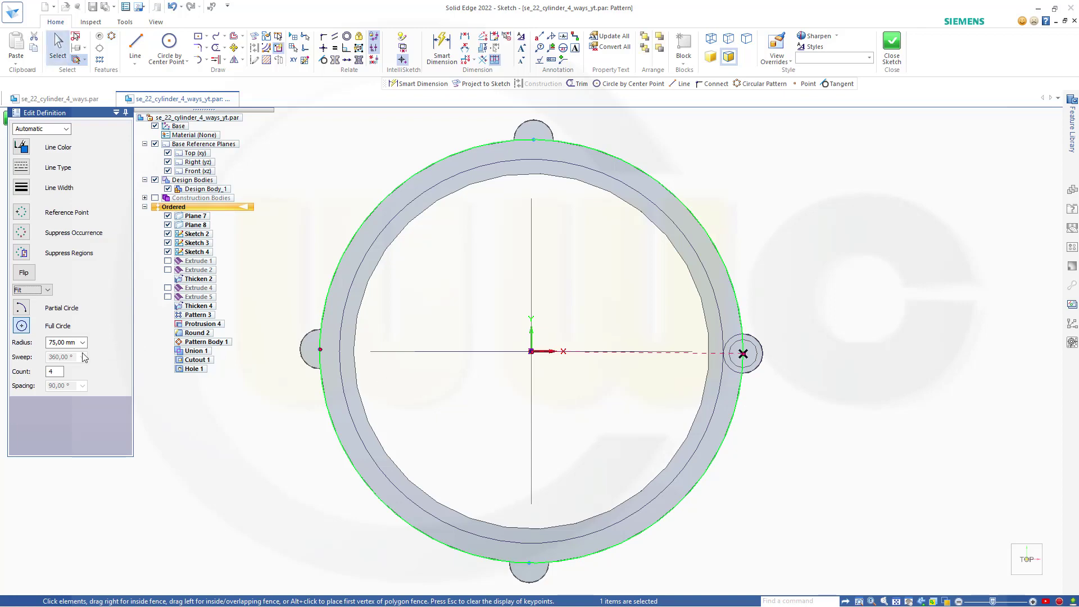
pyautogui.click(900, 45)
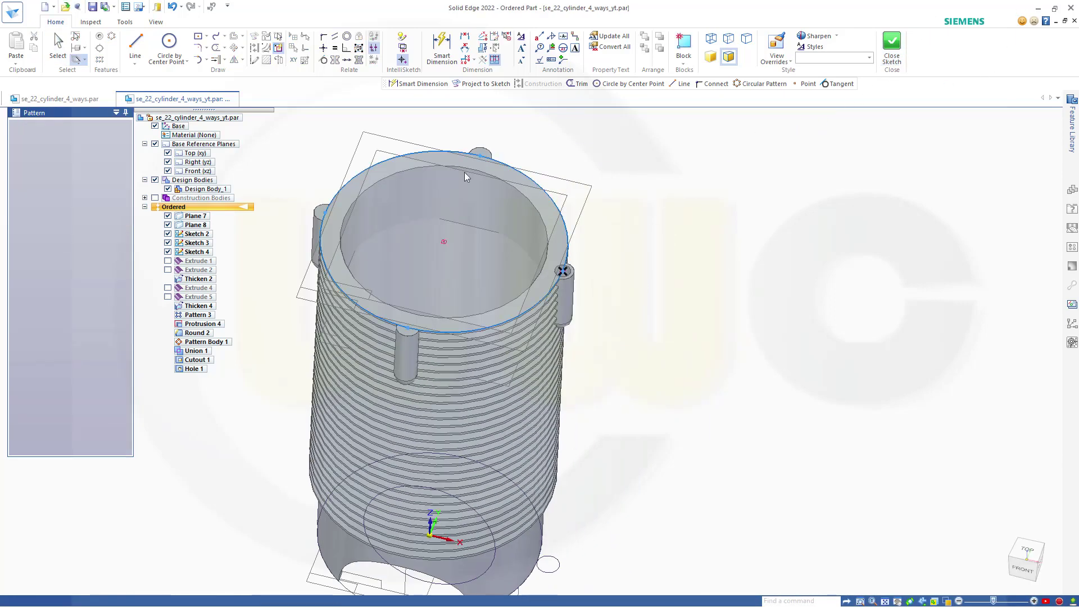
pyautogui.click(112, 129)
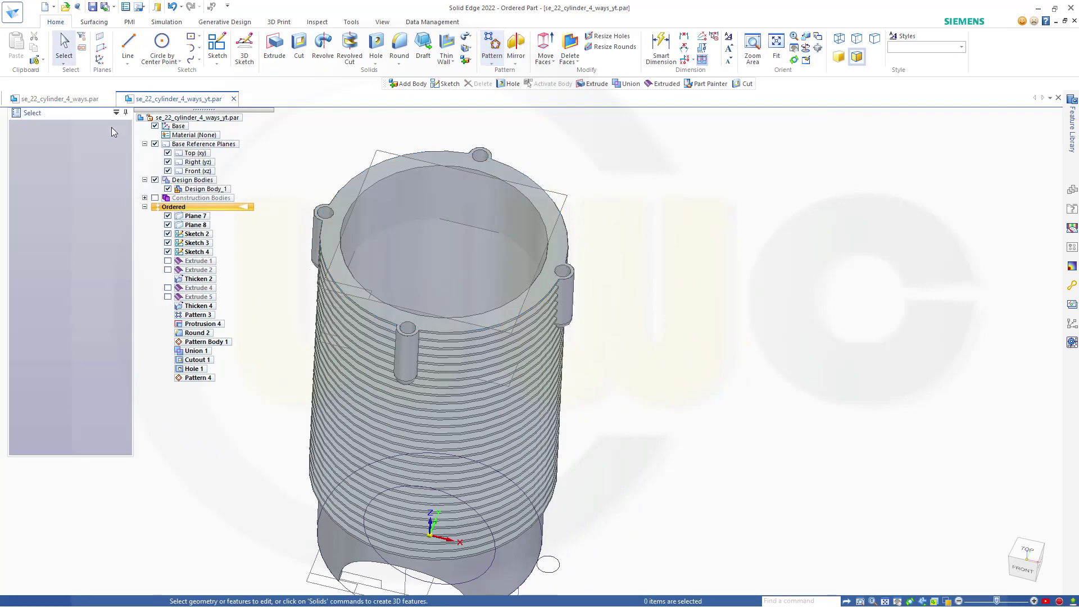
# Hide the ribbed cylinder's design body and add a new part body under the default name
pyautogui.moveTo(412, 227); pyautogui.dragTo(423, 235, button='middle')
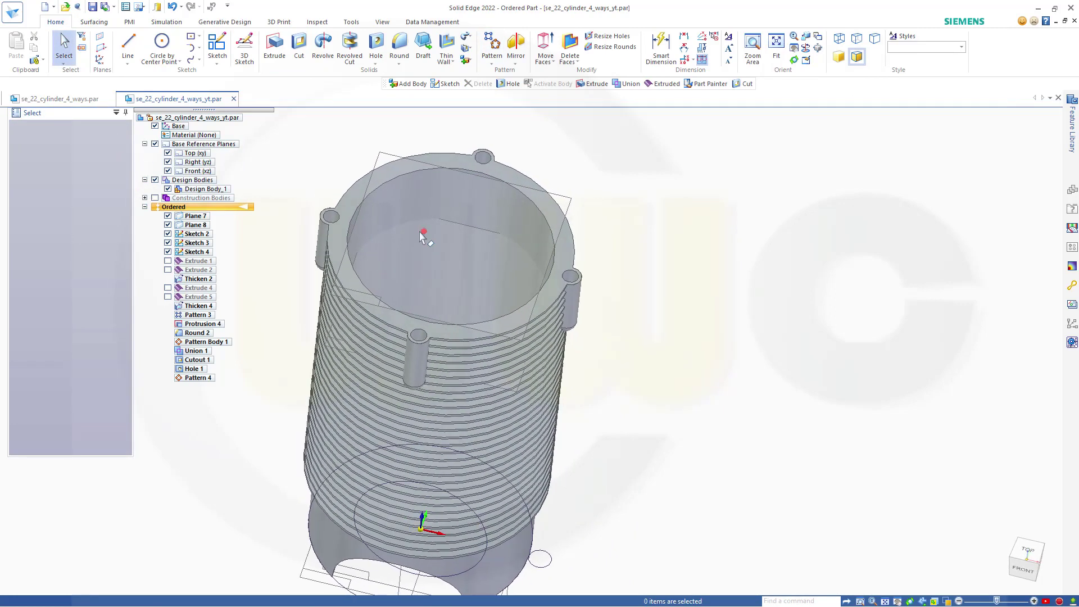
pyautogui.moveTo(347, 260); pyautogui.dragTo(511, 285, button='middle')
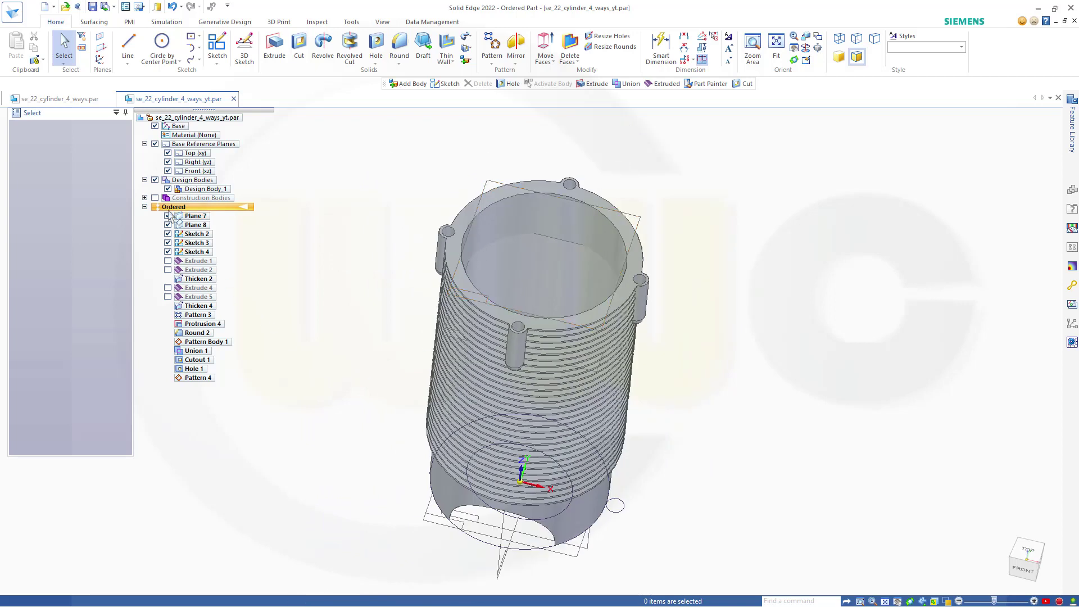
pyautogui.click(168, 188)
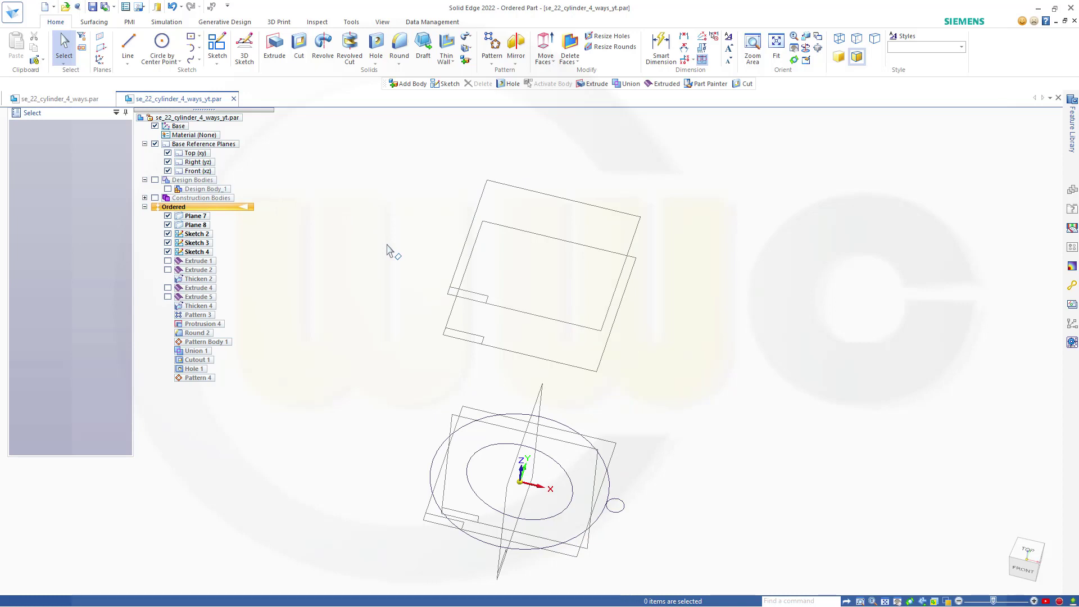
pyautogui.click(467, 60)
pyautogui.click(485, 73)
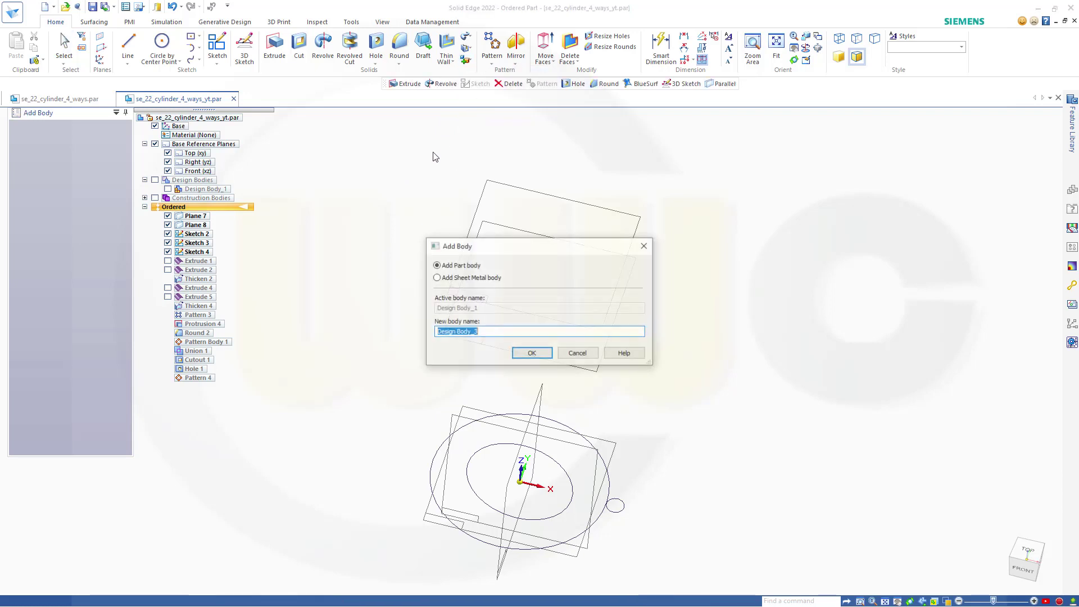
pyautogui.click(532, 353)
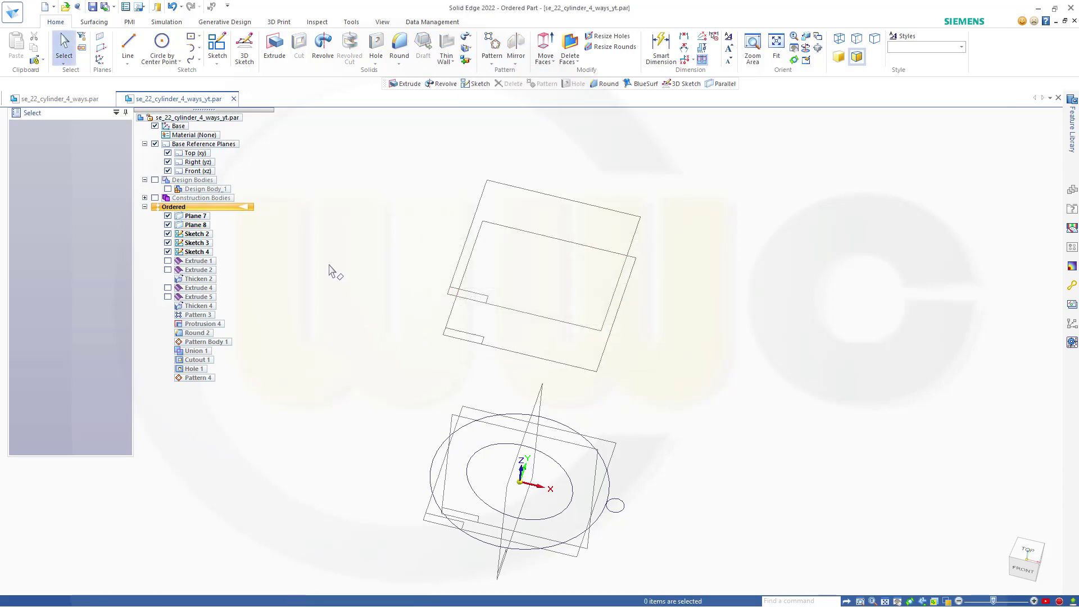
# Extrude the large base circle into a solid cylinder with a From/To extent, from the base plane to the uppermost reference plane
pyautogui.click(274, 48)
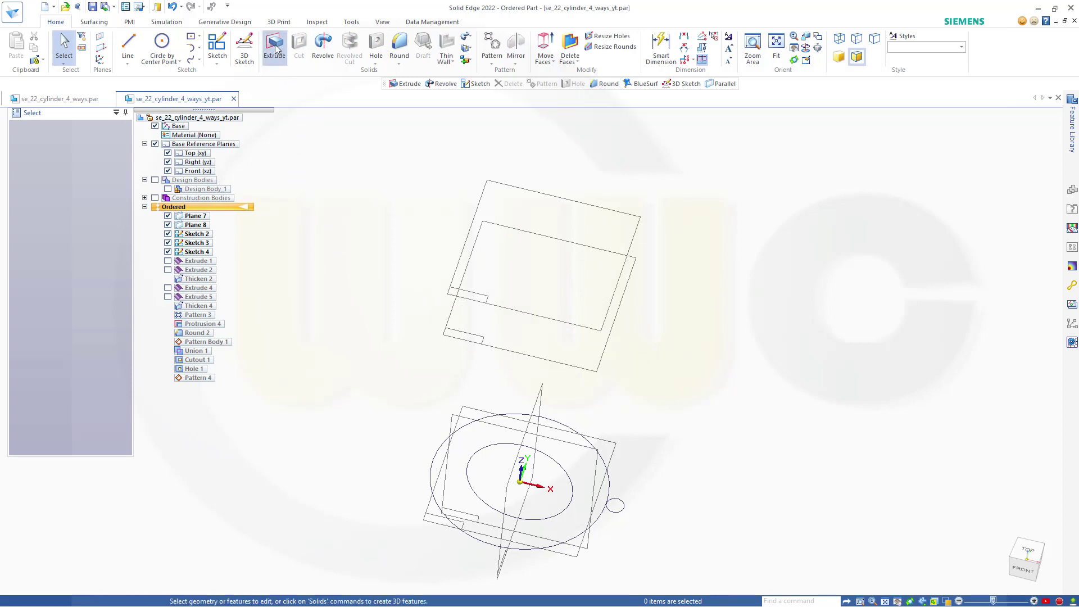
pyautogui.click(612, 492)
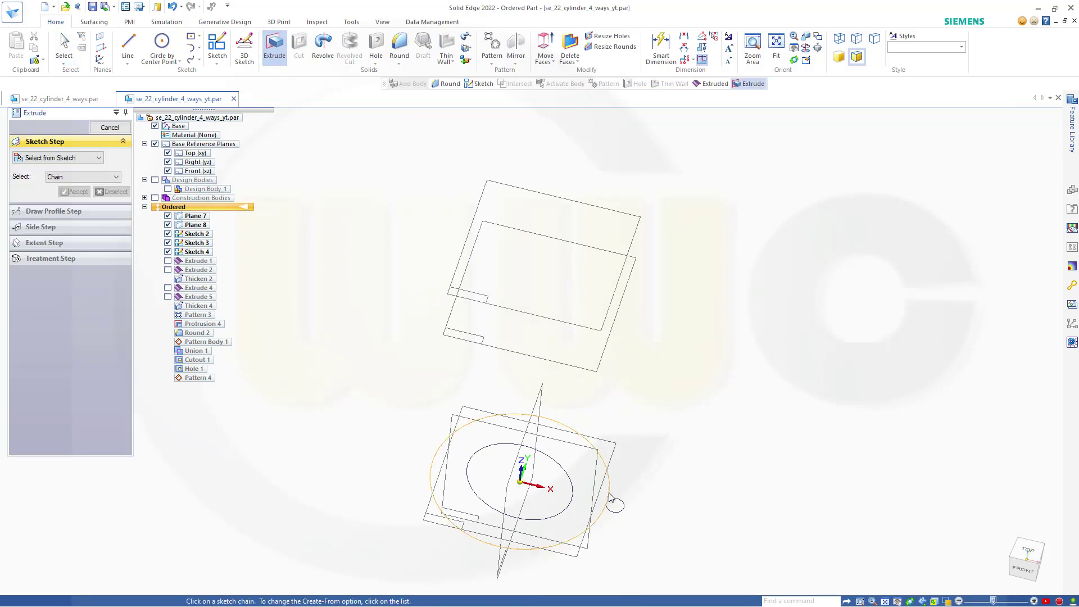
pyautogui.click(74, 192)
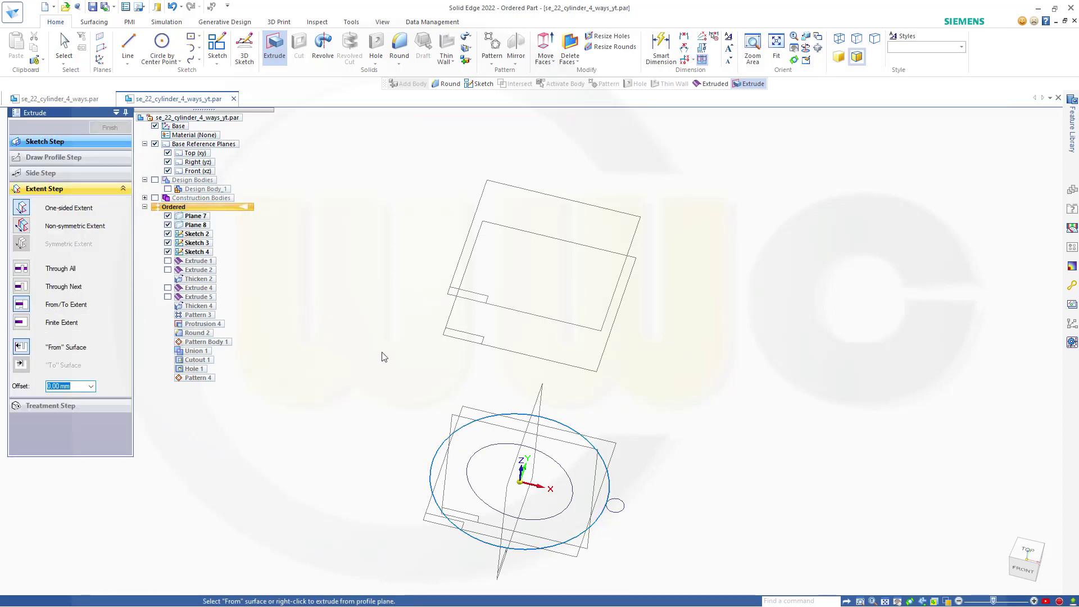
pyautogui.click(438, 471)
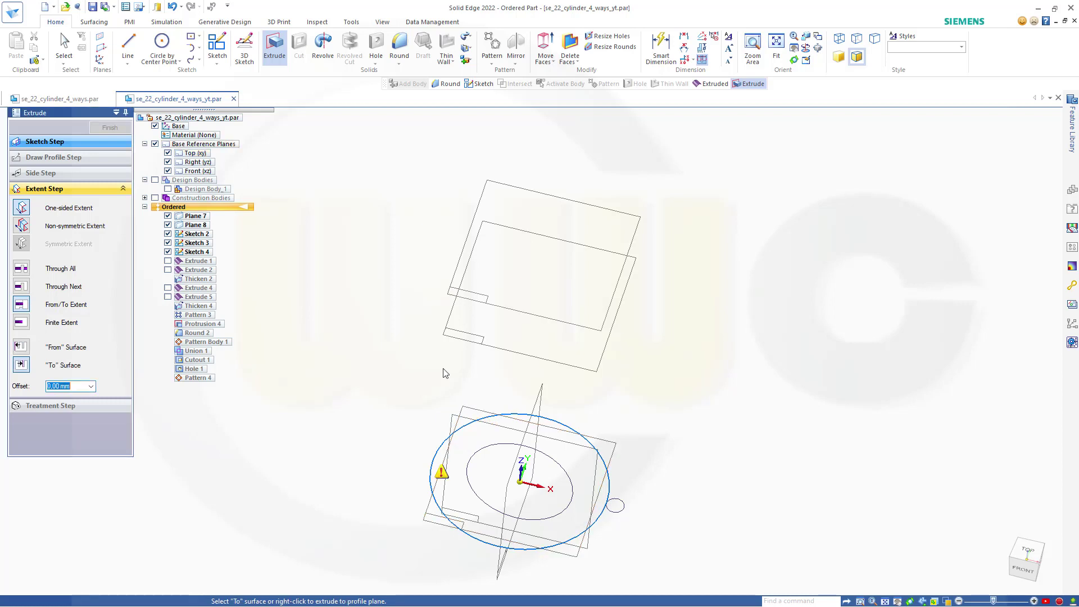
pyautogui.click(504, 303)
pyautogui.click(109, 128)
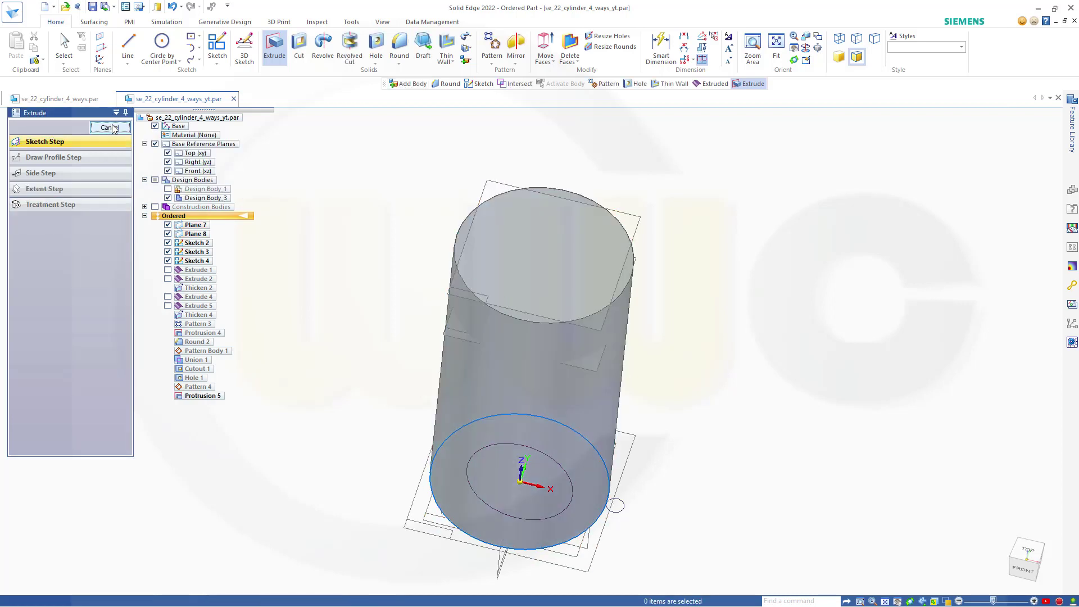
pyautogui.click(109, 127)
# Start a sketch on the uppermost reference plane and draw a 150 mm diameter circle centred on the origin
pyautogui.moveTo(365, 301); pyautogui.dragTo(372, 253, button='middle')
pyautogui.scroll(-4, 364, 247)
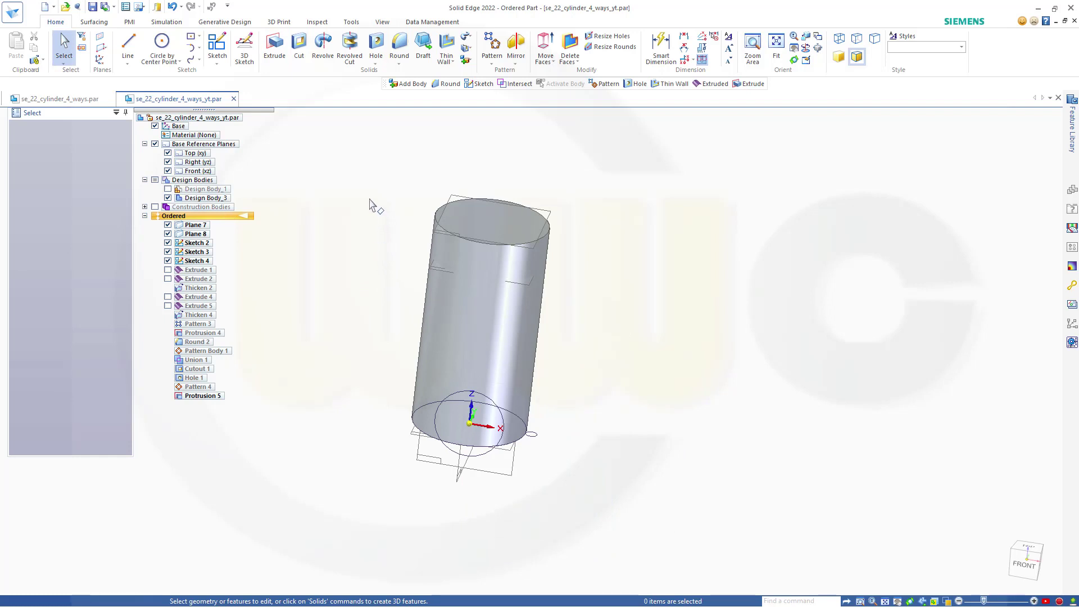
pyautogui.click(218, 48)
pyautogui.click(458, 198)
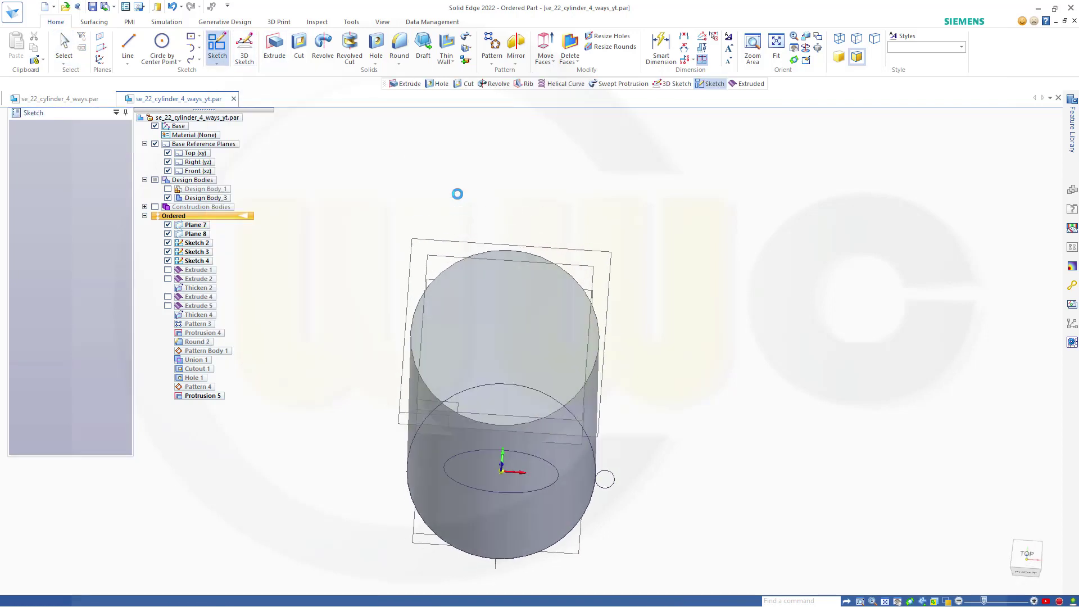
pyautogui.click(169, 45)
pyautogui.click(530, 352)
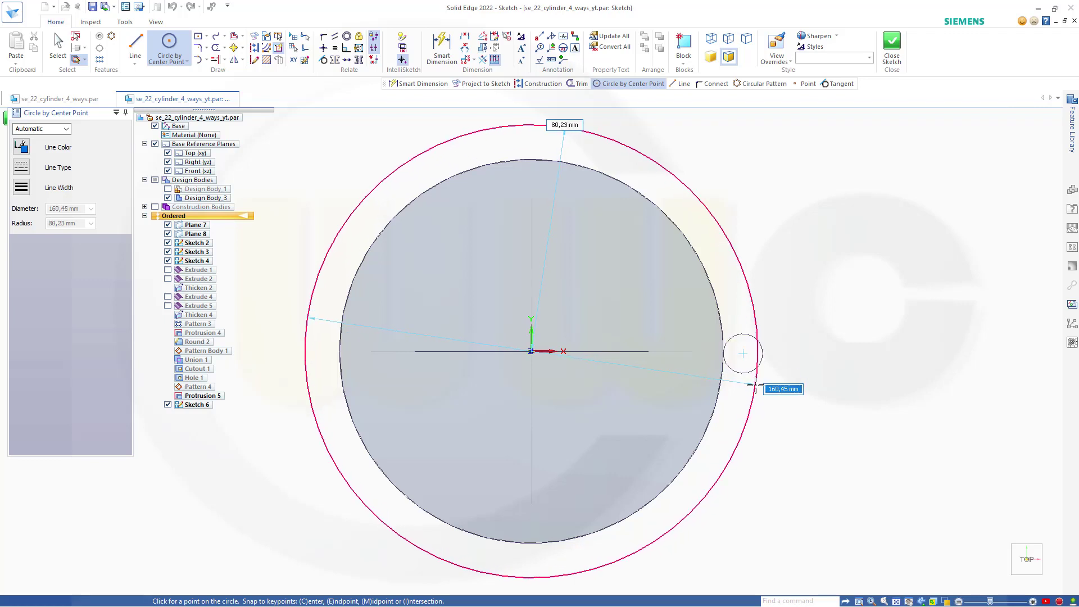
pyautogui.write('150')
pyautogui.press('Return')
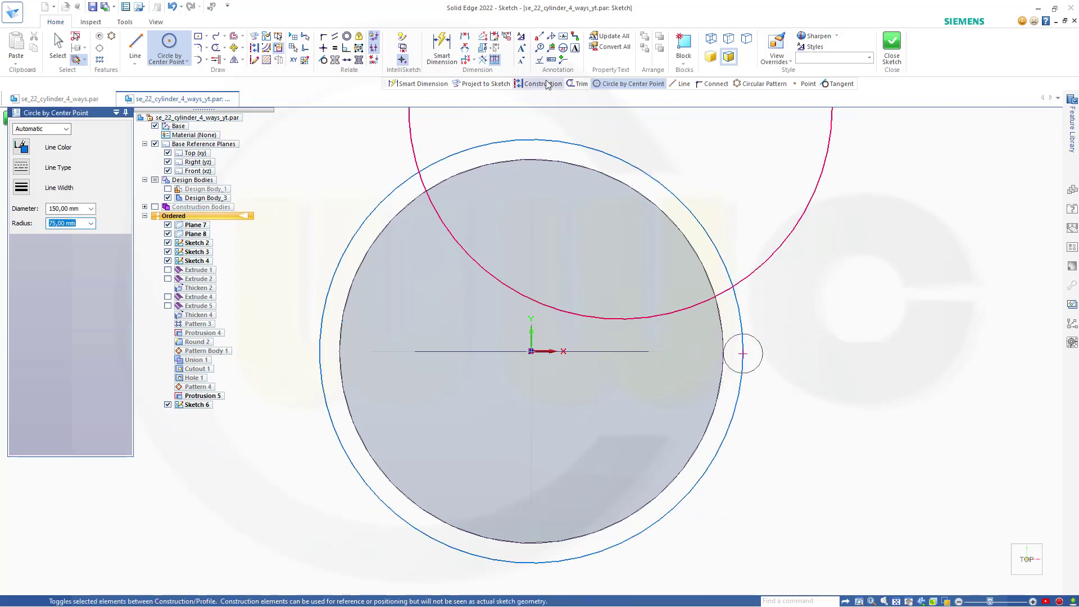
# Add a 150 mm diameter dimension to the circle and finish the sketch
pyautogui.click(442, 50)
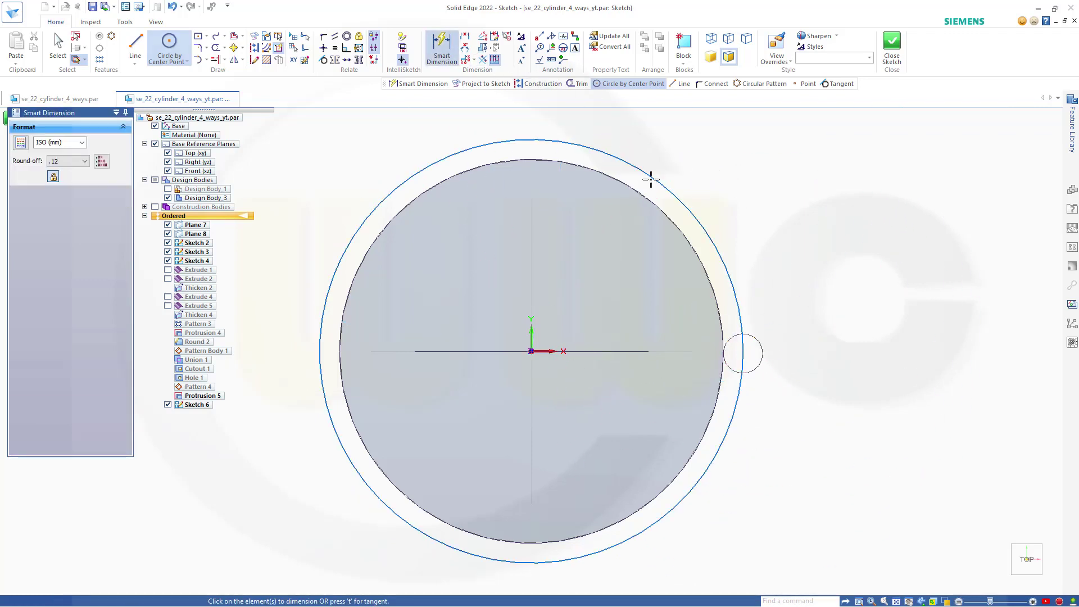
pyautogui.click(689, 208)
pyautogui.click(770, 223)
pyautogui.press('Return')
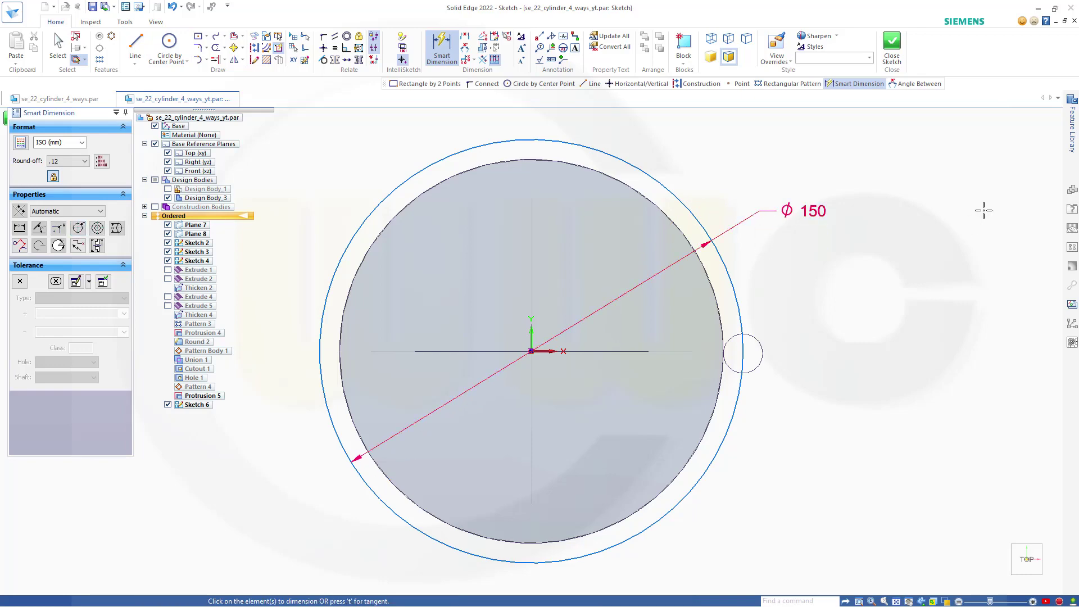
pyautogui.click(892, 45)
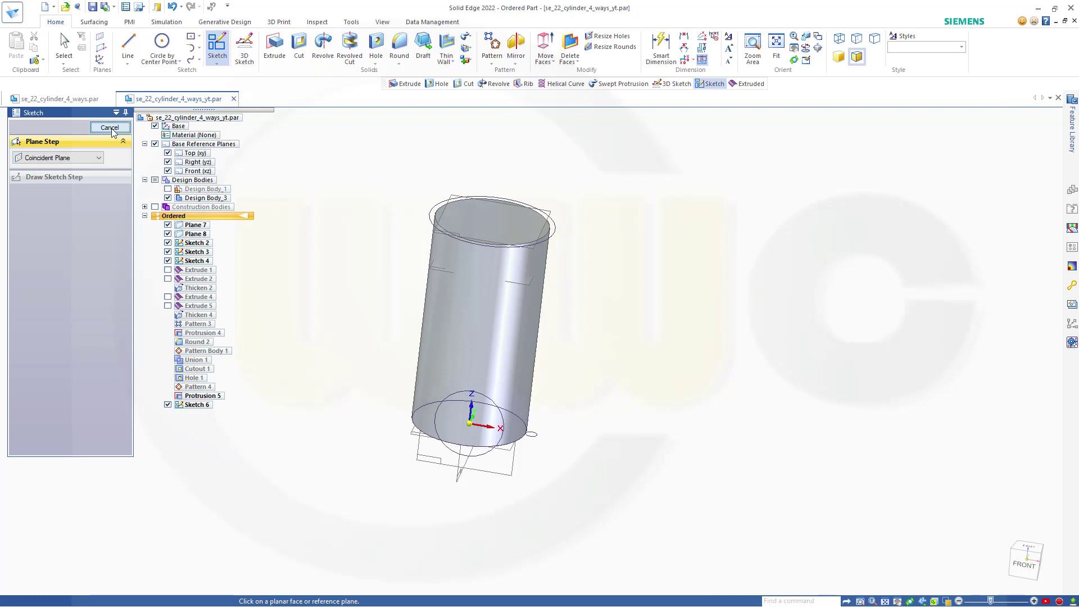
pyautogui.click(110, 127)
# Extrude the 150 mm circle downward with a finite extent of 1,67 mm to form a thin disc at the cylinder's top
pyautogui.click(270, 53)
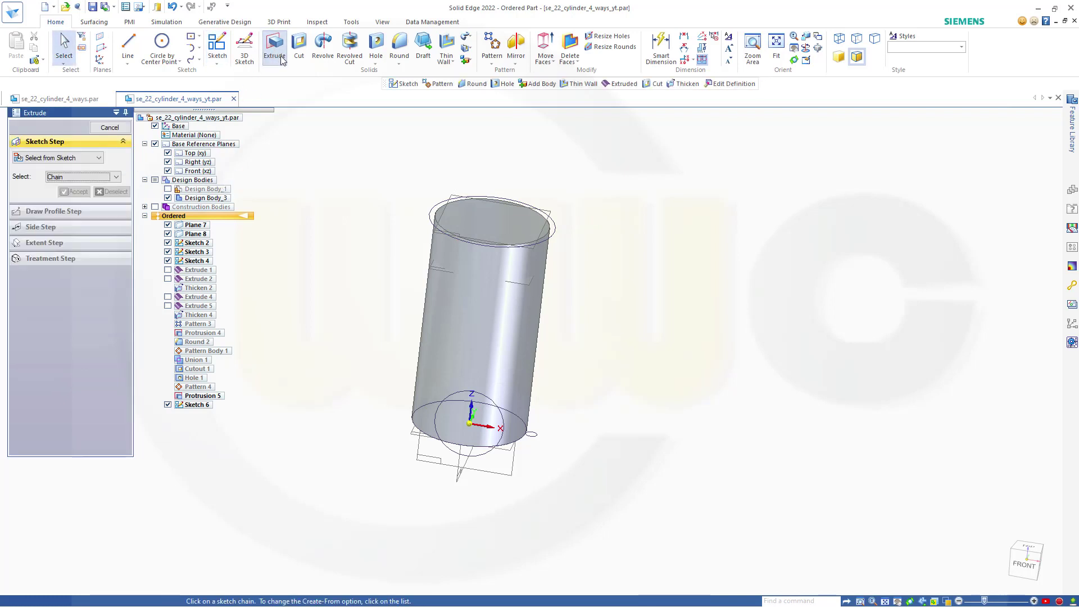
pyautogui.click(431, 228)
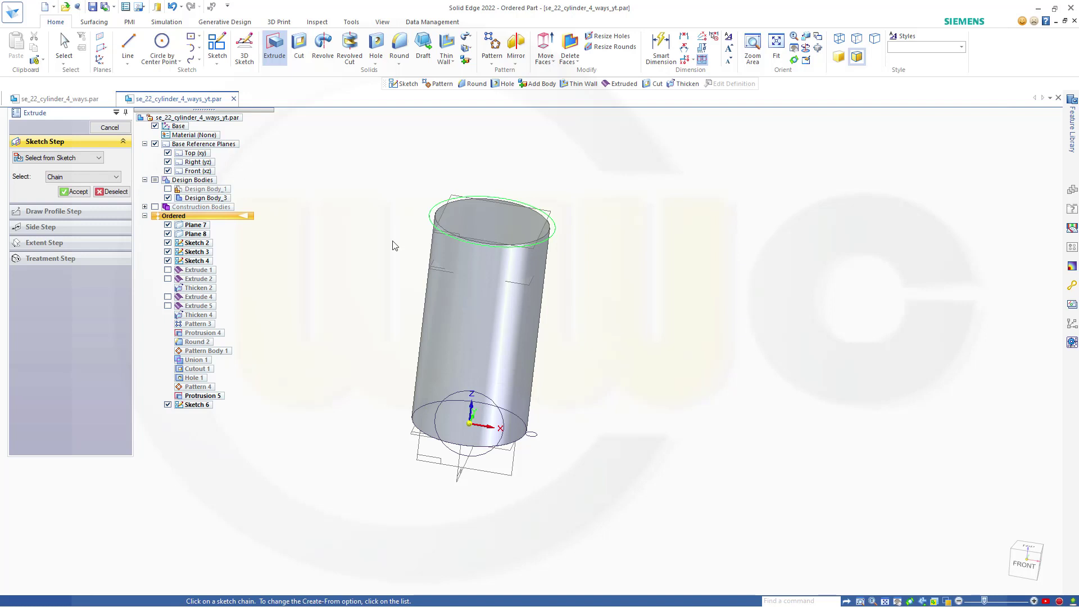
pyautogui.click(76, 192)
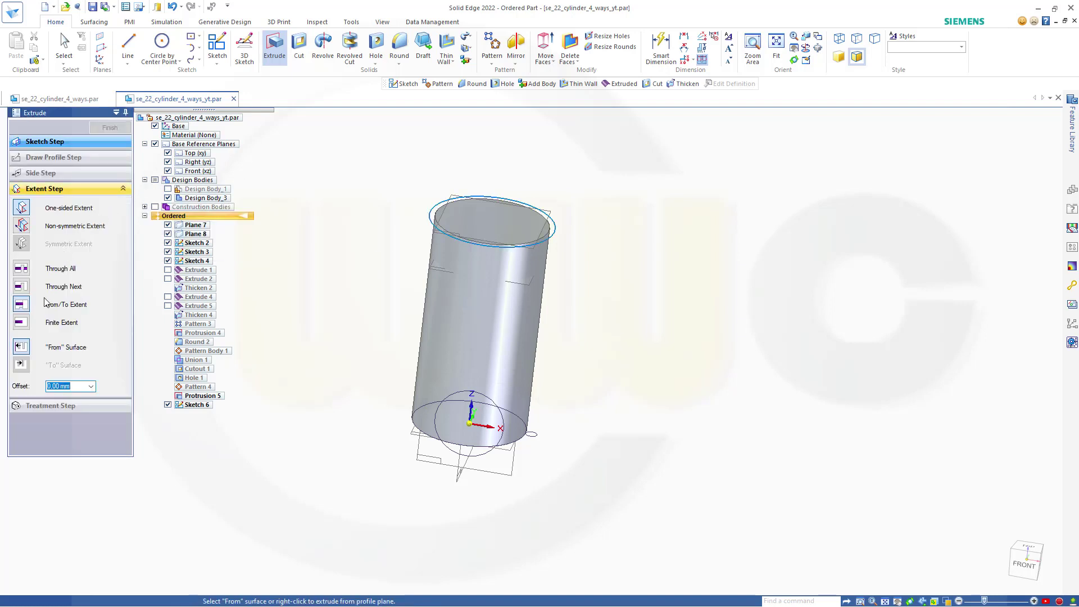
pyautogui.click(22, 322)
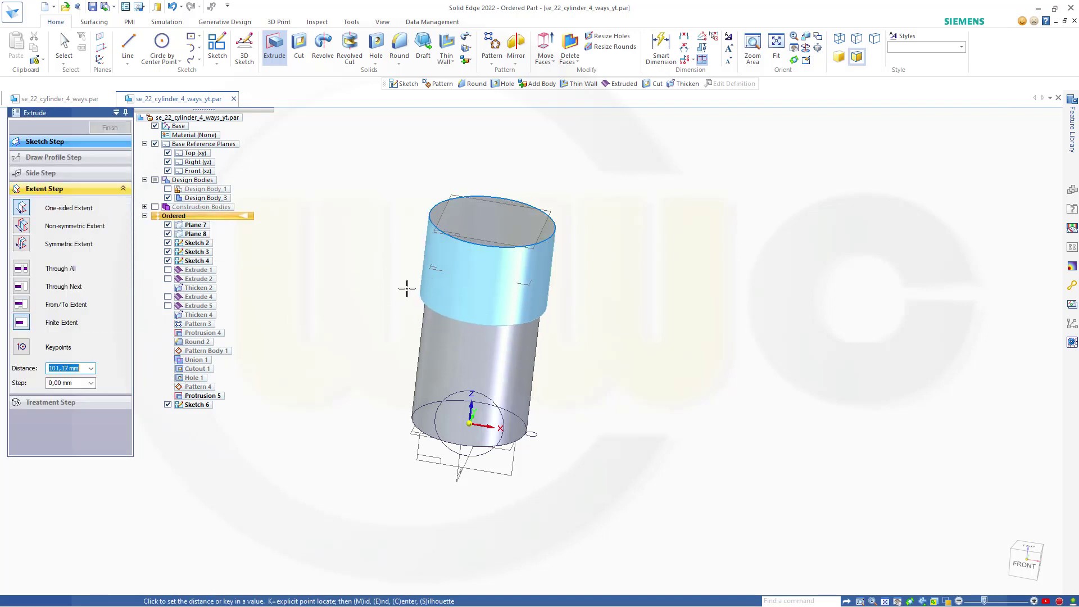
pyautogui.write('1,67')
pyautogui.press('Tab')
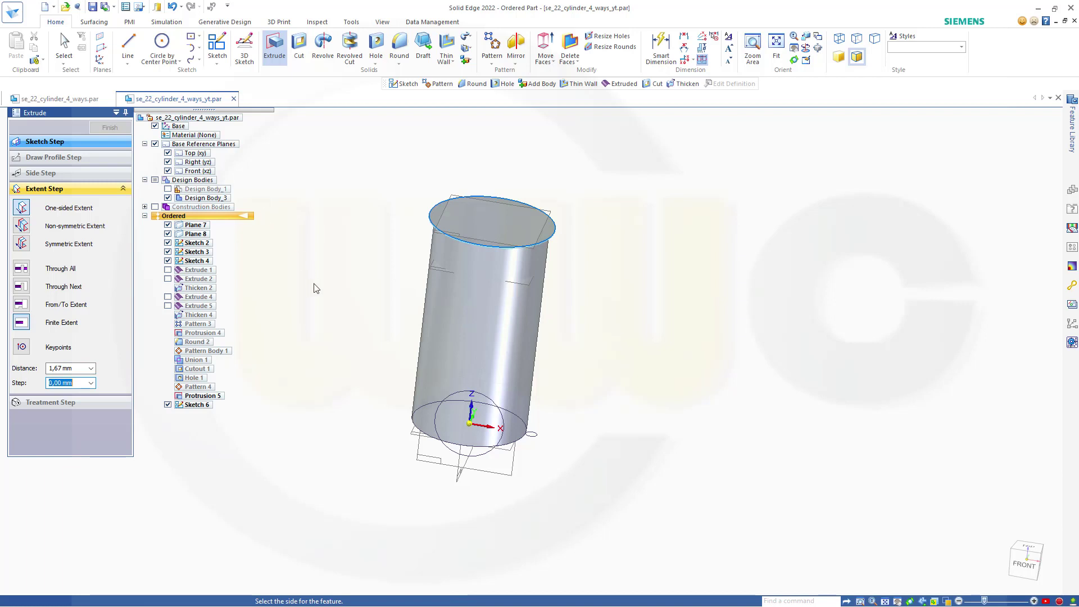
pyautogui.click(316, 307)
pyautogui.click(111, 128)
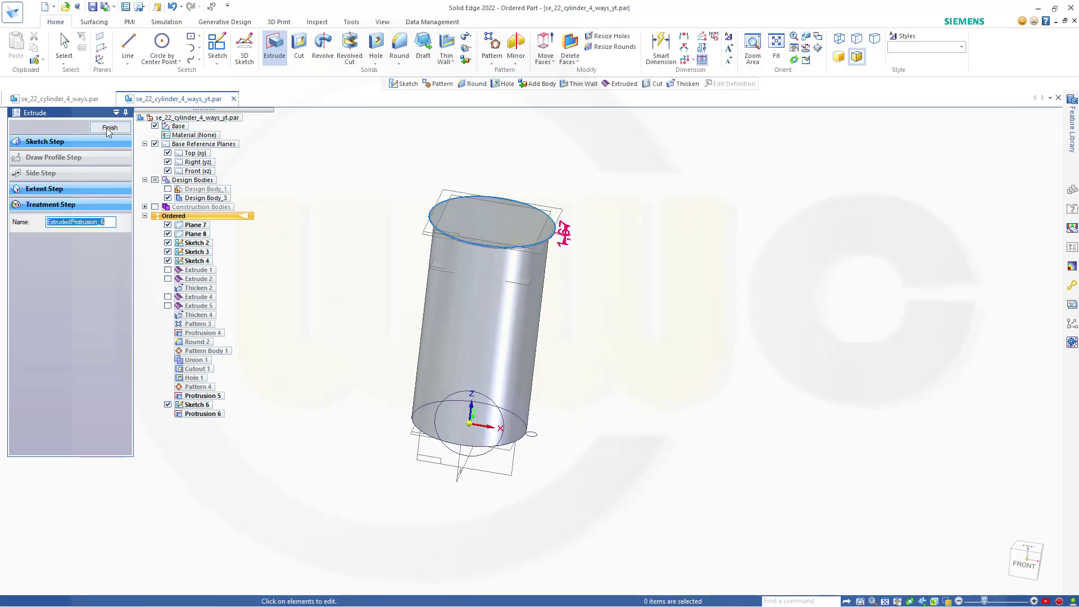
pyautogui.press('Escape')
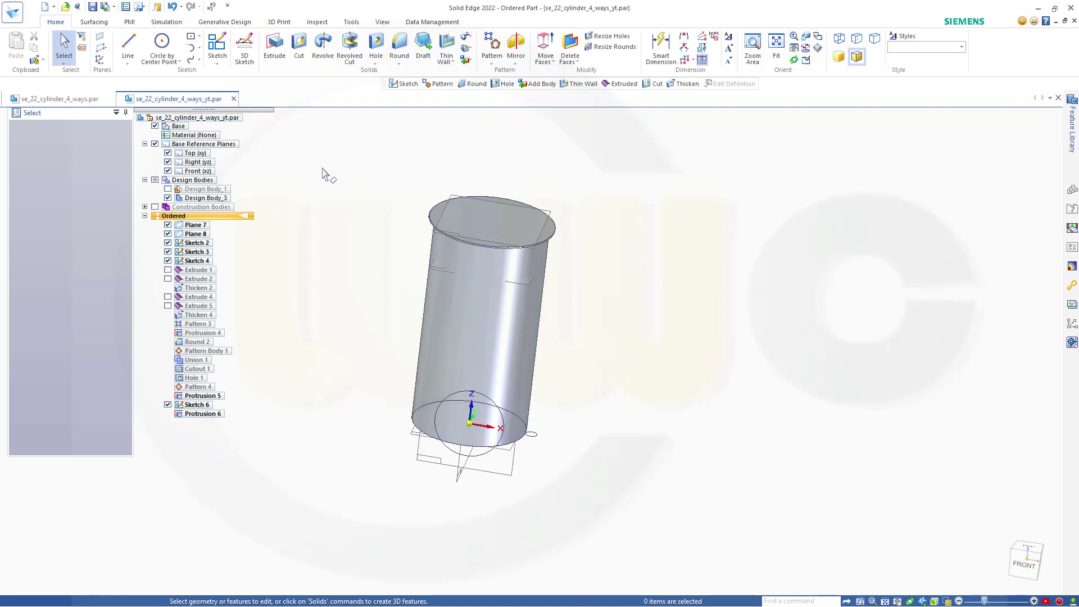
# Start a Smart feature pattern of the thin disc and place its profile on the front (xz) plane
pyautogui.click(492, 45)
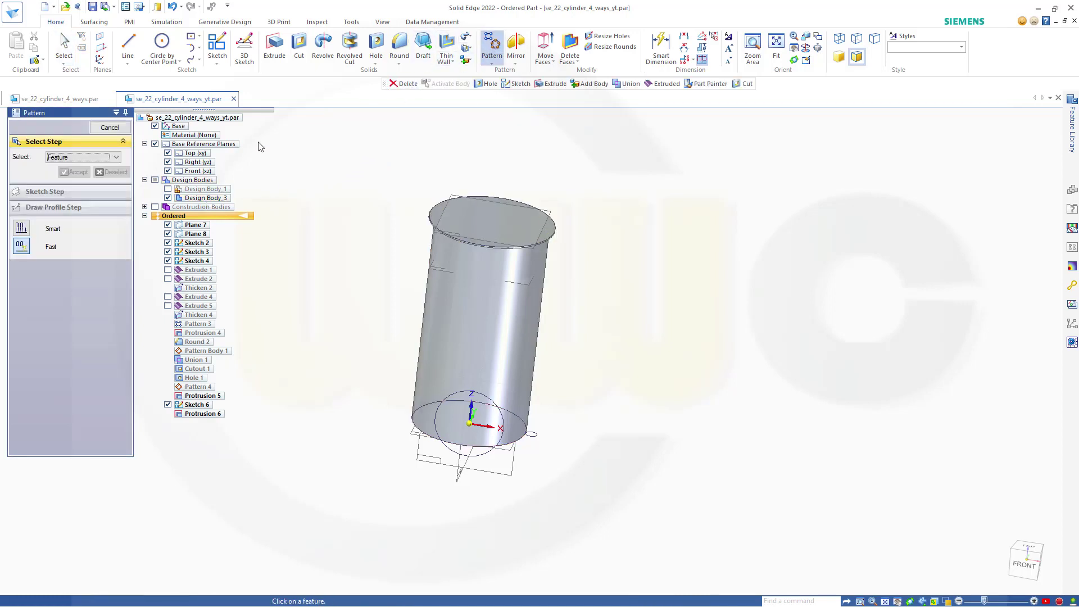
pyautogui.click(432, 226)
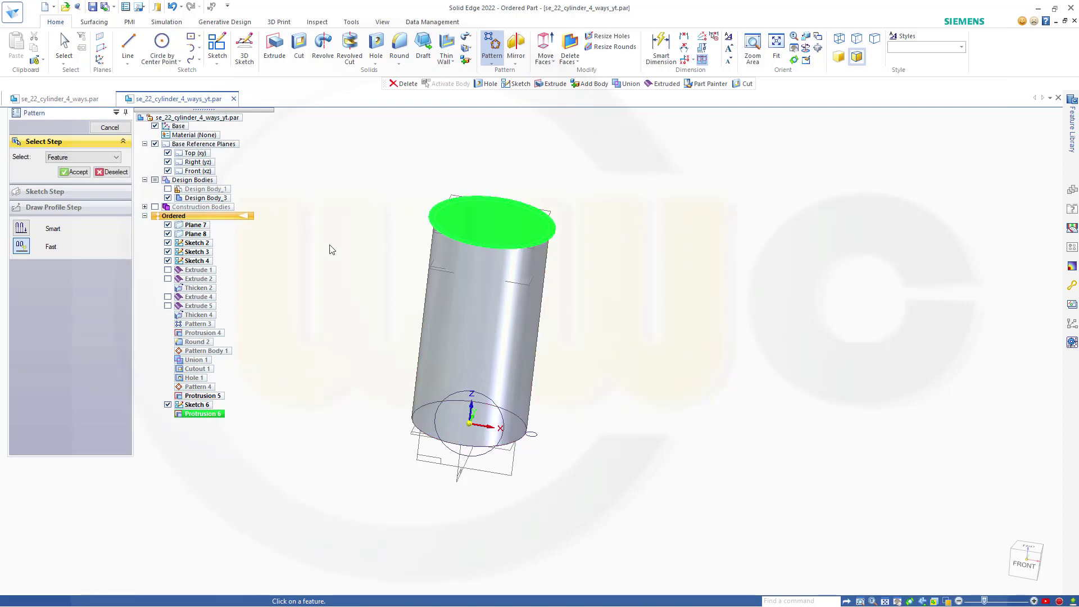
pyautogui.click(74, 171)
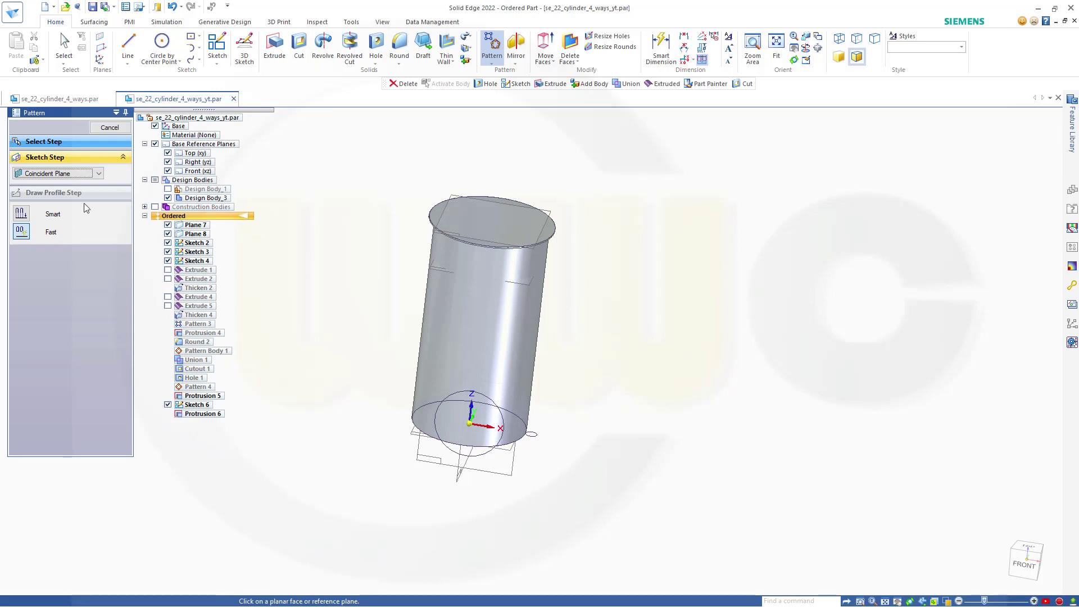
pyautogui.click(20, 215)
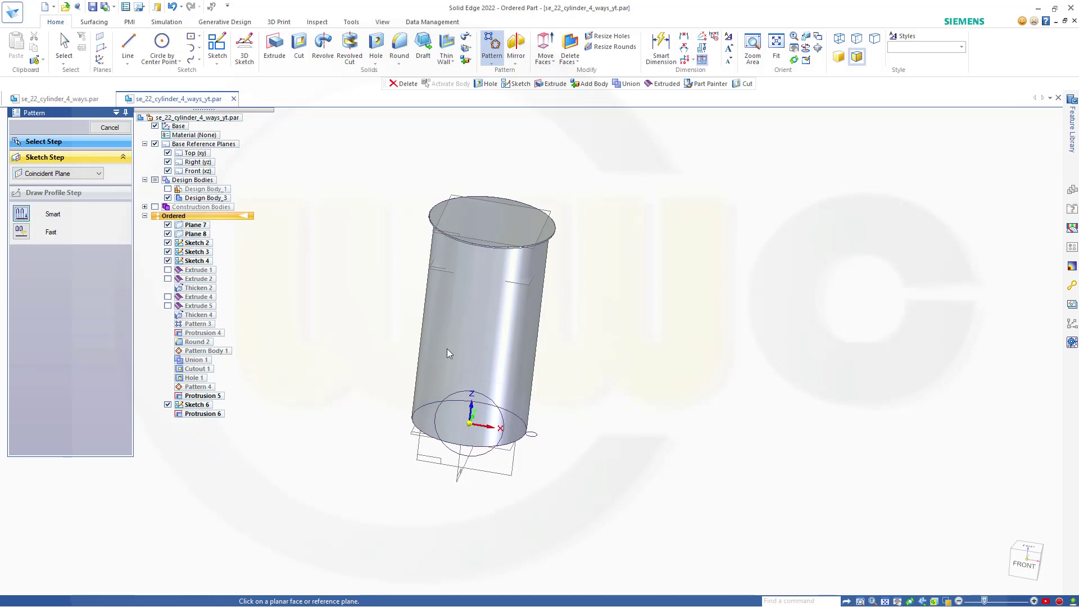
pyautogui.click(513, 466)
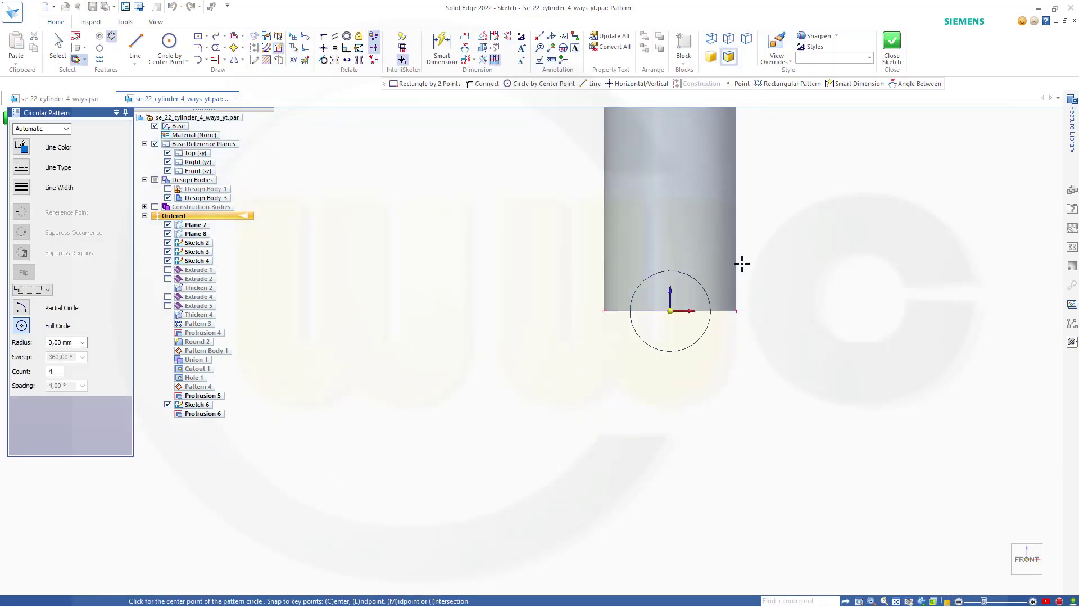
# Draw a rectangular pattern profile about 204 mm high, running down from the centre of the cylinder's top edge
pyautogui.keyDown('shift'); pyautogui.moveTo(748, 260); pyautogui.dragTo(717, 403, button='middle'); pyautogui.keyUp('shift')
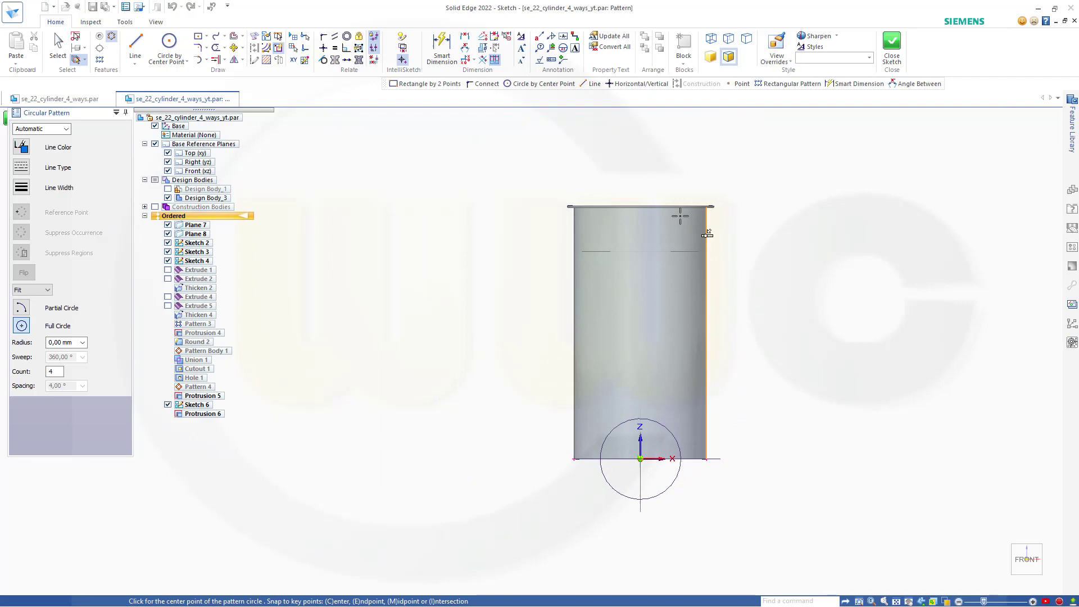
pyautogui.click(641, 205)
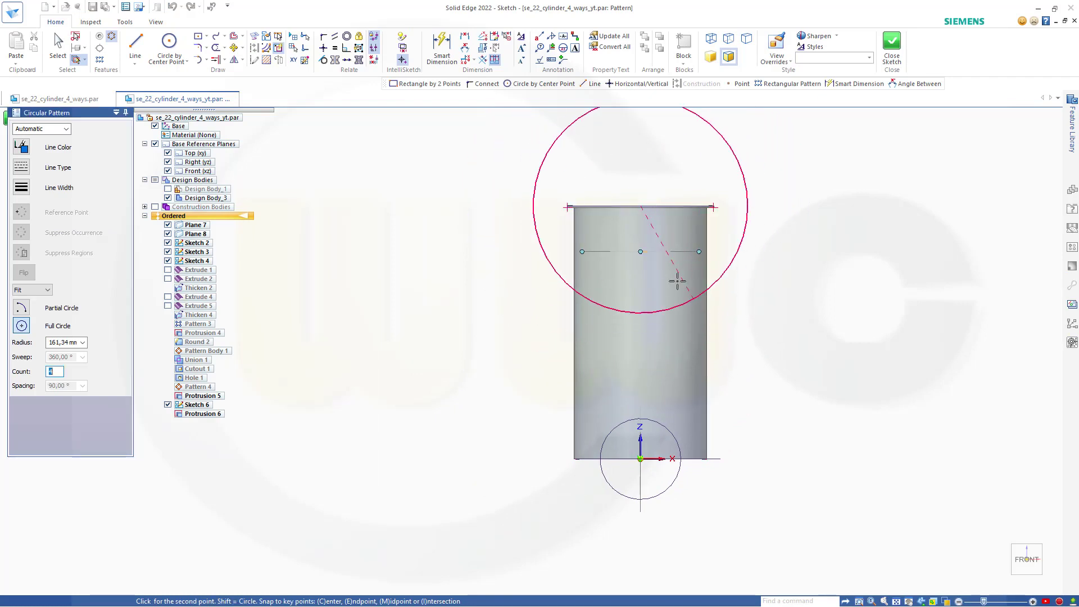
pyautogui.press('Escape')
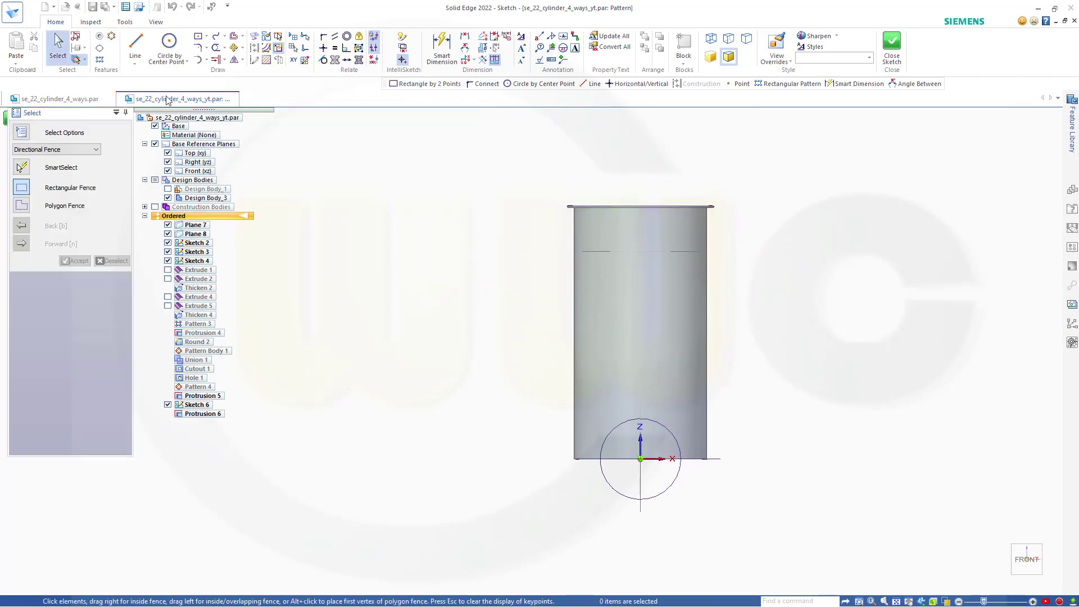
pyautogui.click(99, 59)
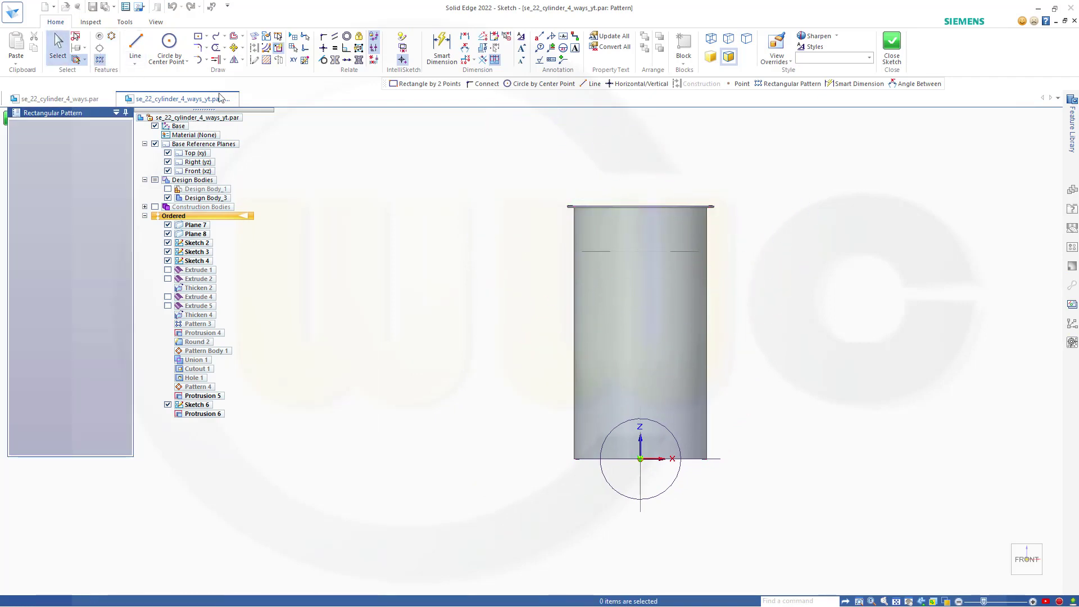
pyautogui.click(640, 205)
pyautogui.click(763, 405)
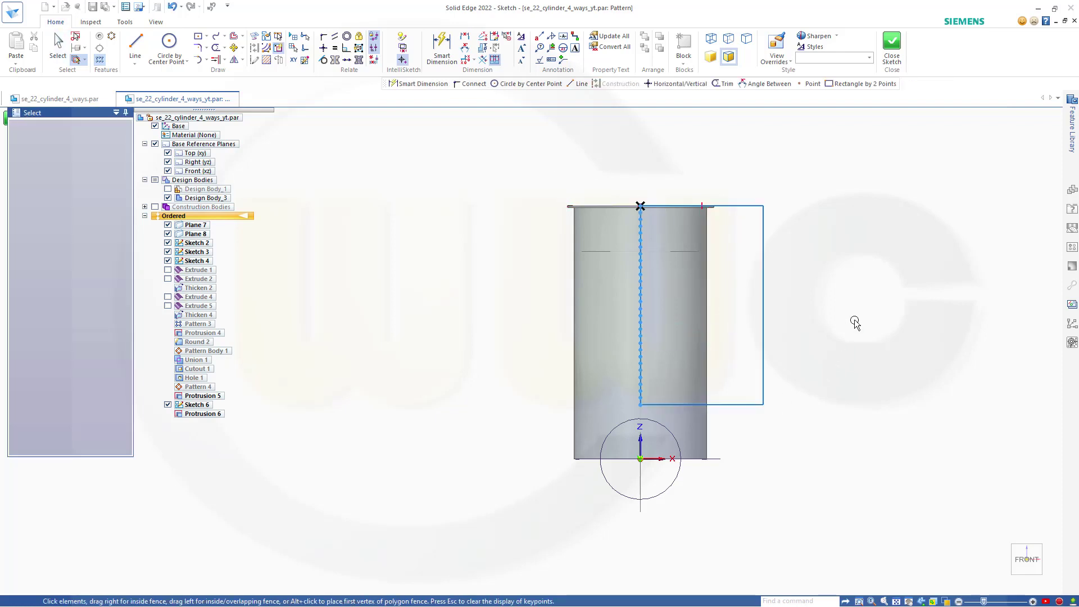
# Dimension the pattern profile's height, set it to 30*6,67 mm, and finish the sketch and the disc pattern
pyautogui.click(717, 206)
pyautogui.click(740, 403)
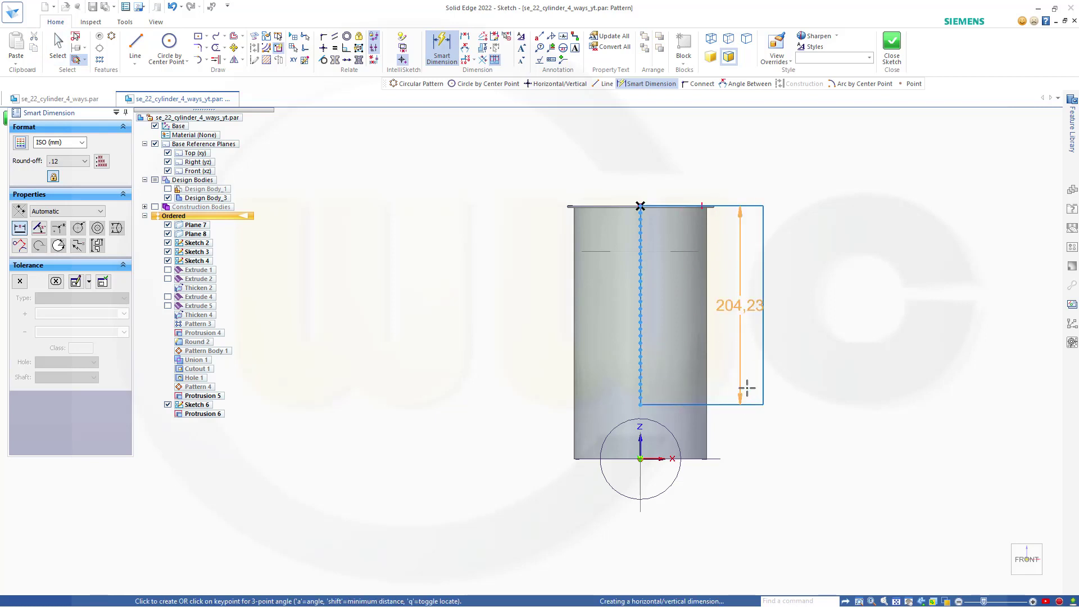
pyautogui.click(815, 328)
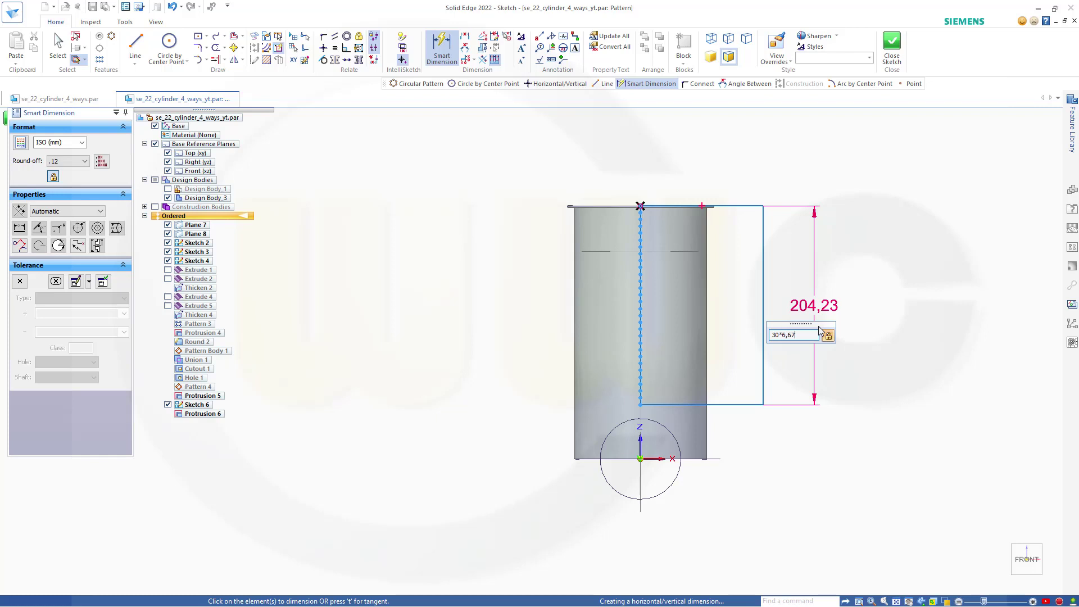
pyautogui.press('Return')
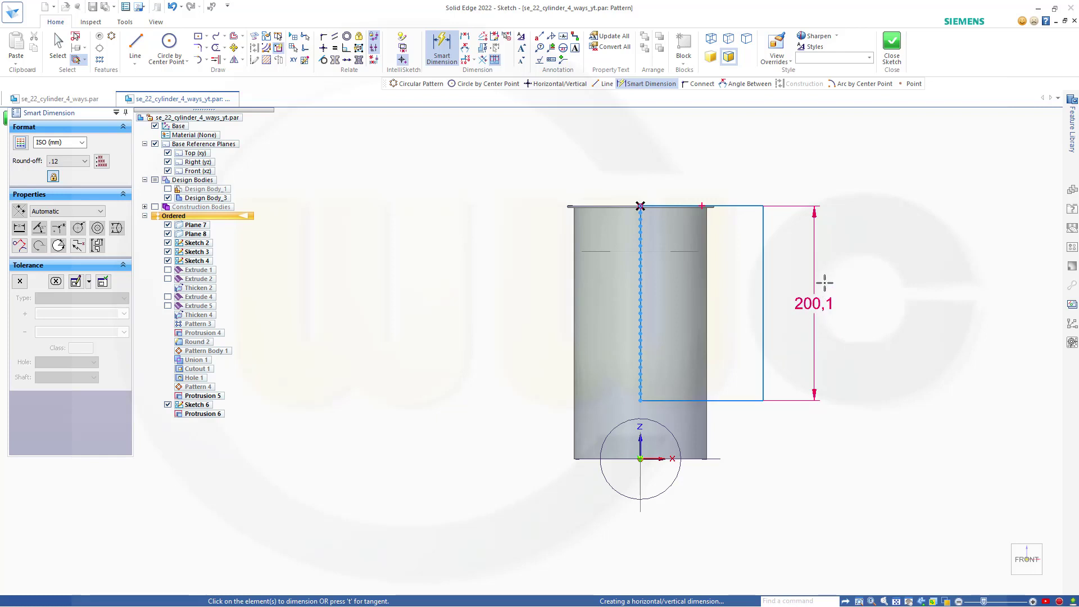
pyautogui.click(892, 50)
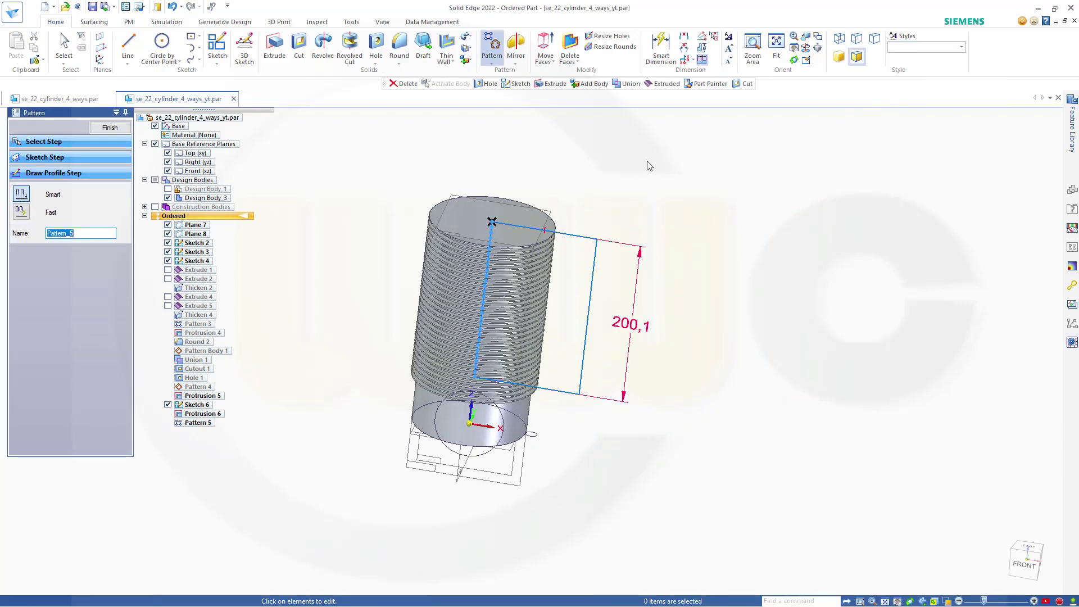
pyautogui.click(109, 127)
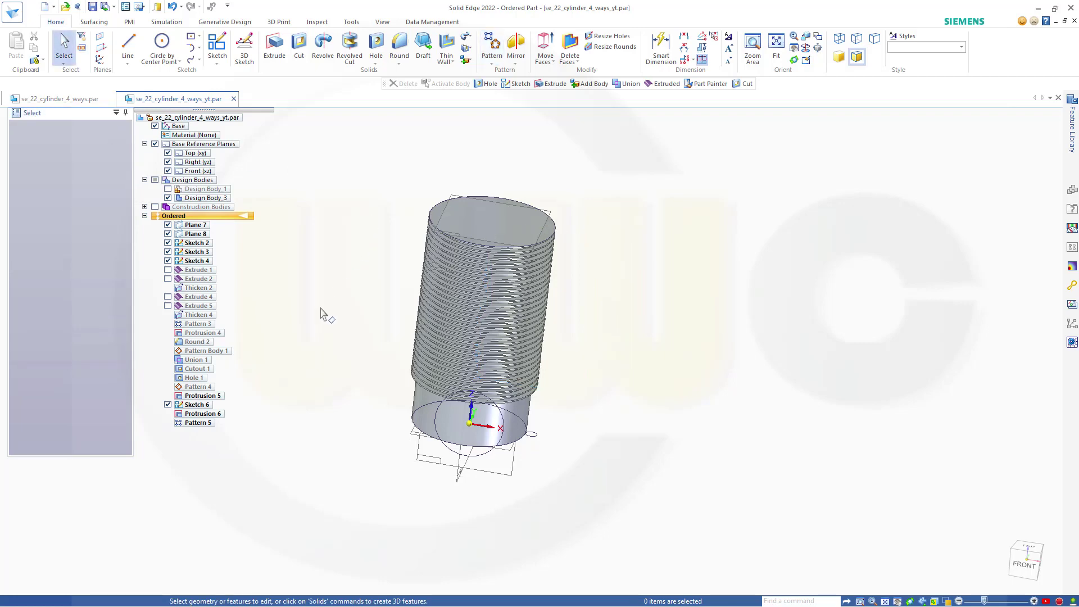
pyautogui.moveTo(321, 309); pyautogui.dragTo(388, 270, button='middle')
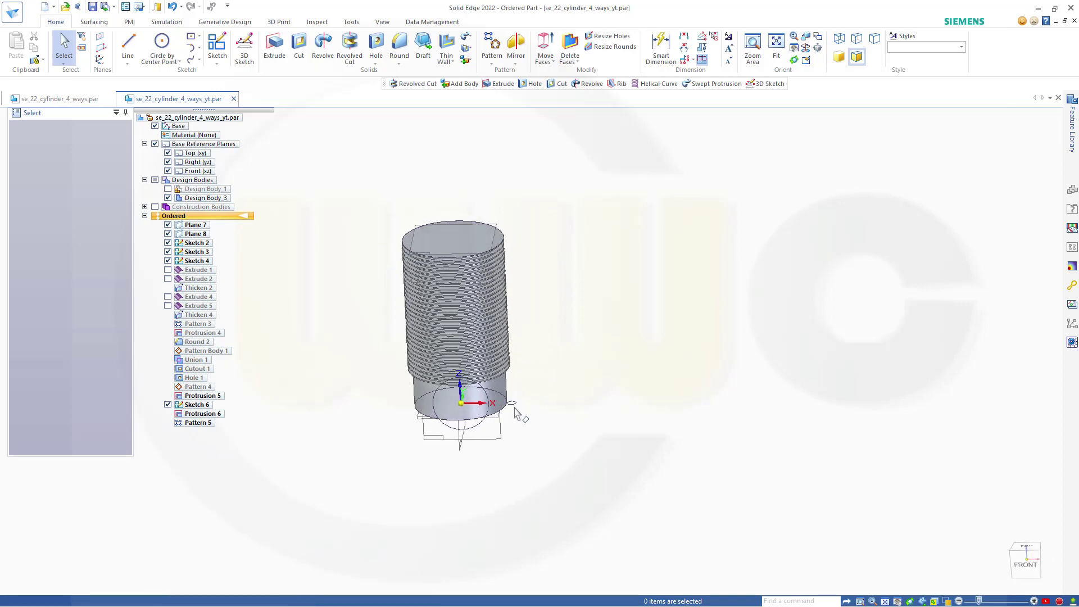
# Add a new part body to the model, keeping the proposed body name
pyautogui.scroll(2, 397, 314)
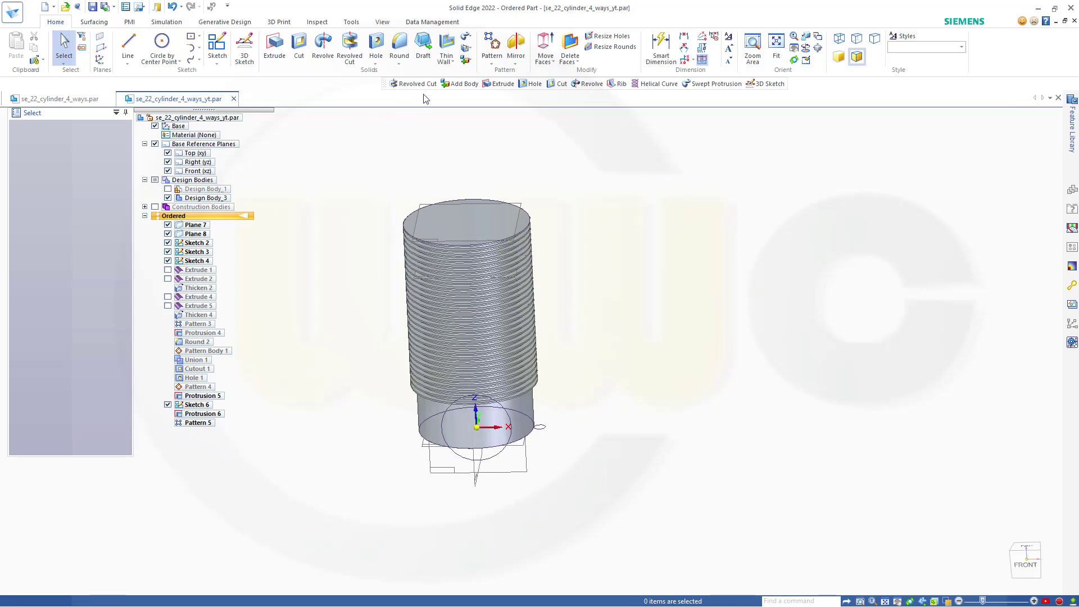
pyautogui.click(466, 60)
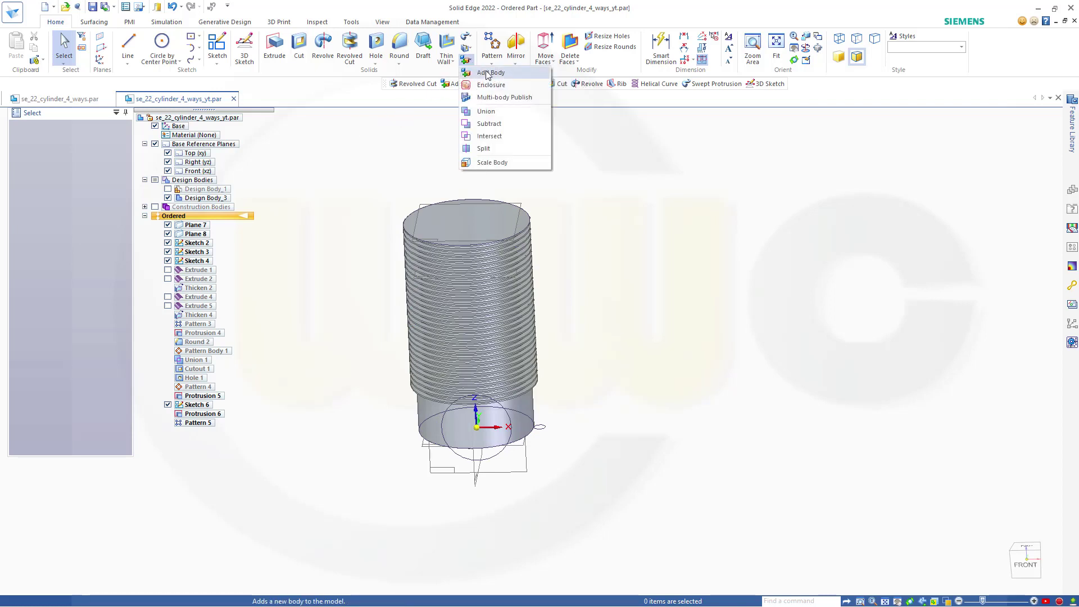
pyautogui.click(486, 73)
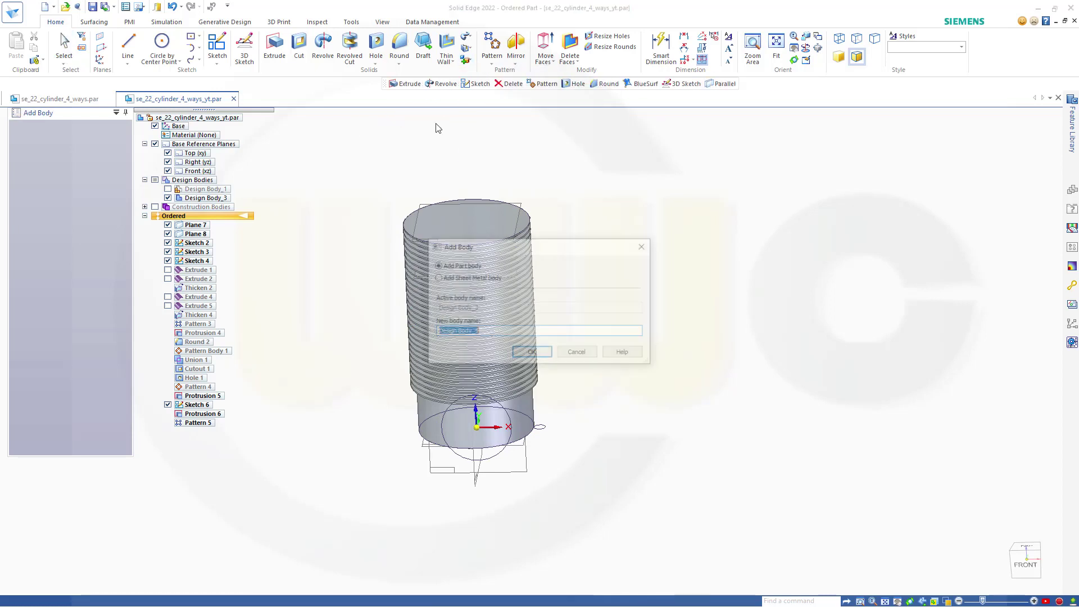
pyautogui.click(538, 359)
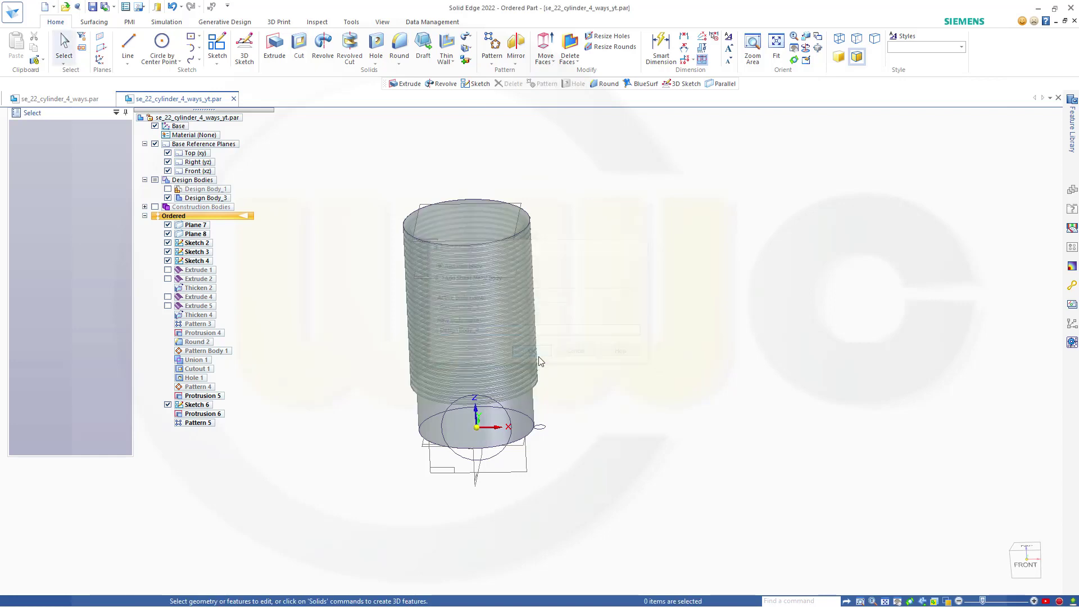
# Sketch on the reference plane at the cylinder's top, project the small circle at the outer edge without offset, and finish the sketch
pyautogui.click(218, 48)
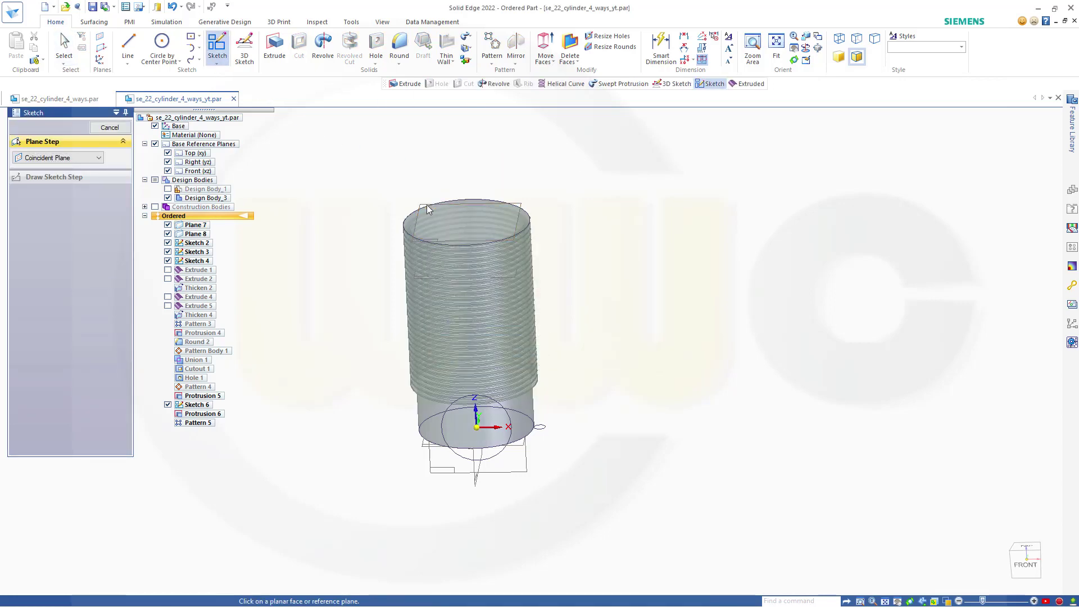
pyautogui.click(426, 205)
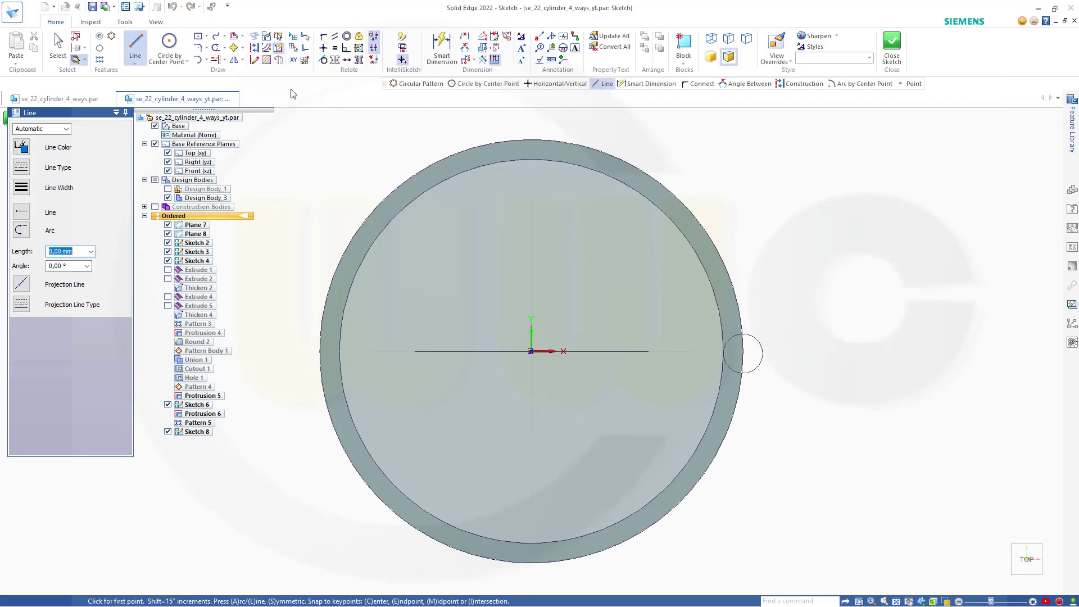
pyautogui.click(255, 41)
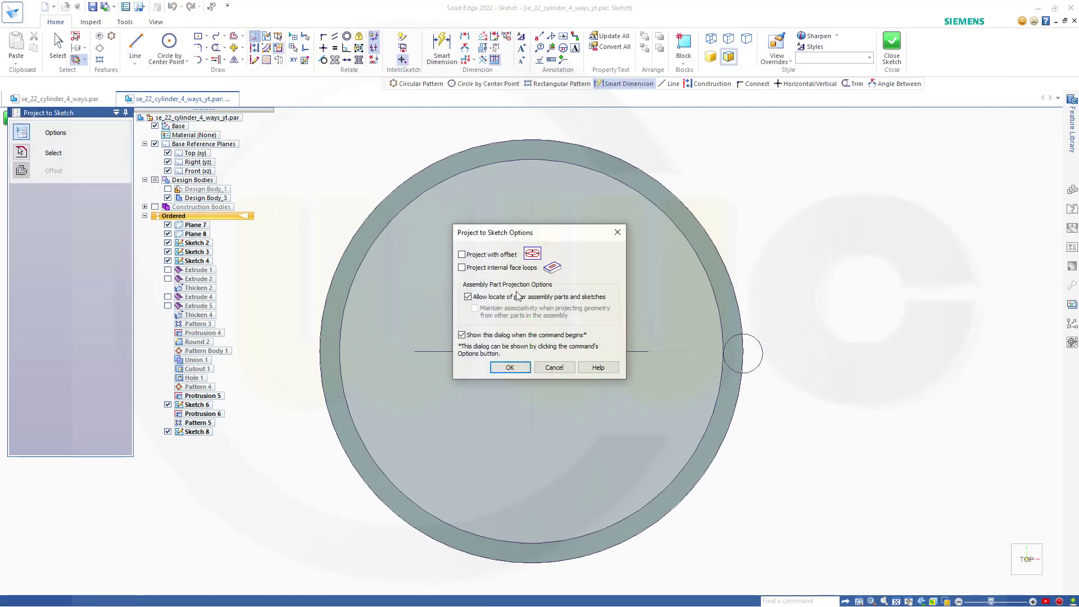
pyautogui.click(509, 366)
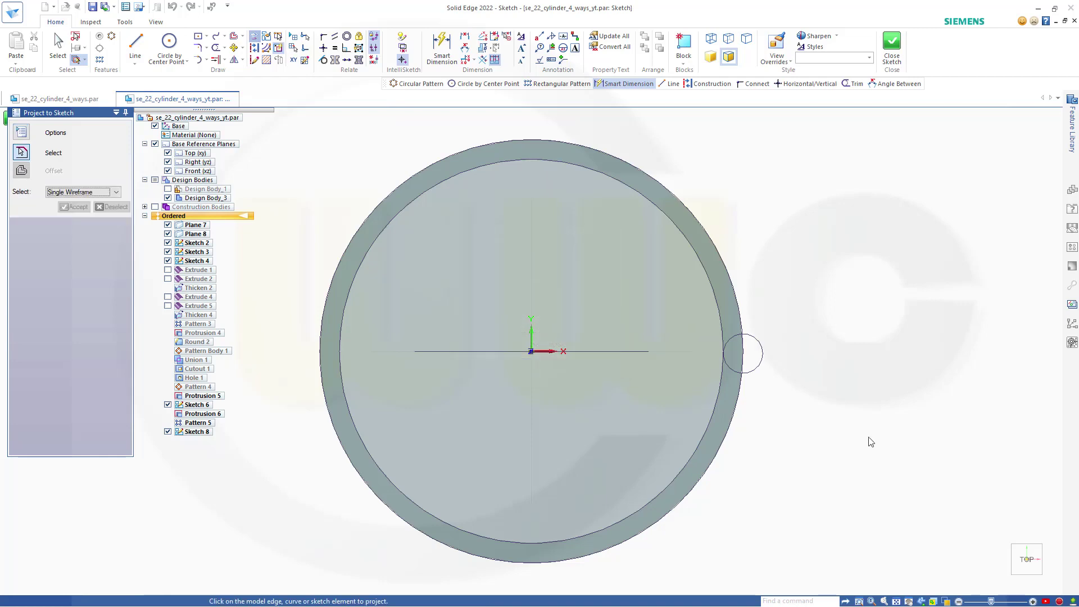
pyautogui.click(758, 366)
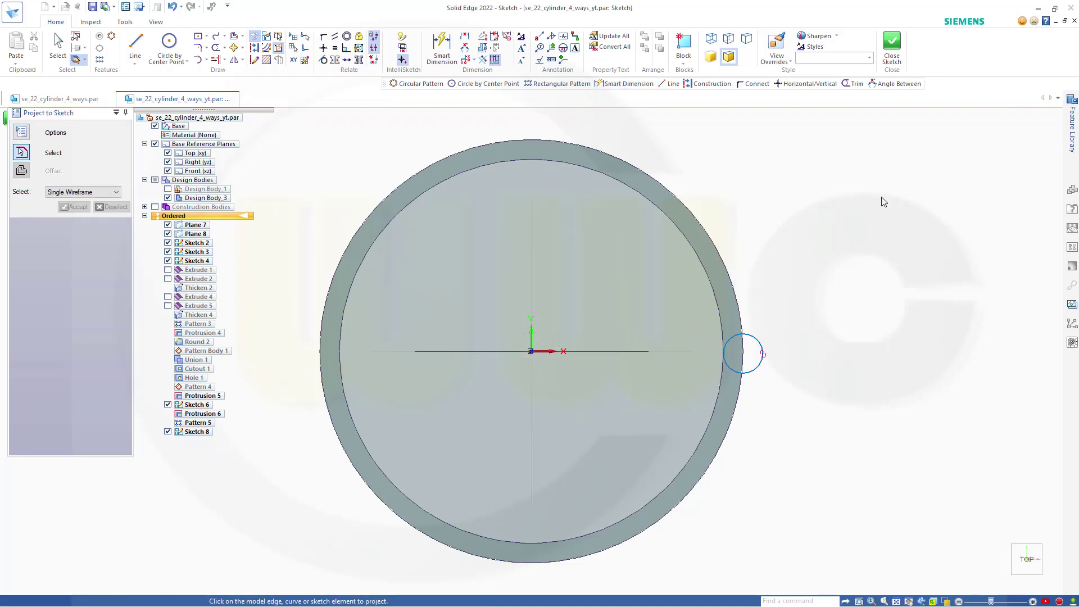
pyautogui.click(892, 42)
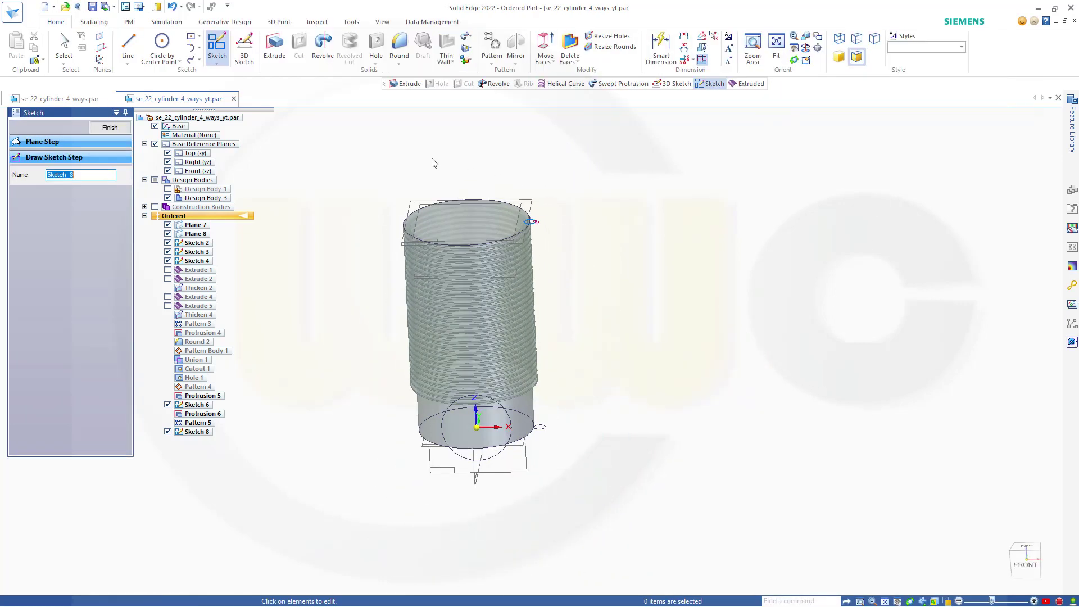
pyautogui.click(111, 128)
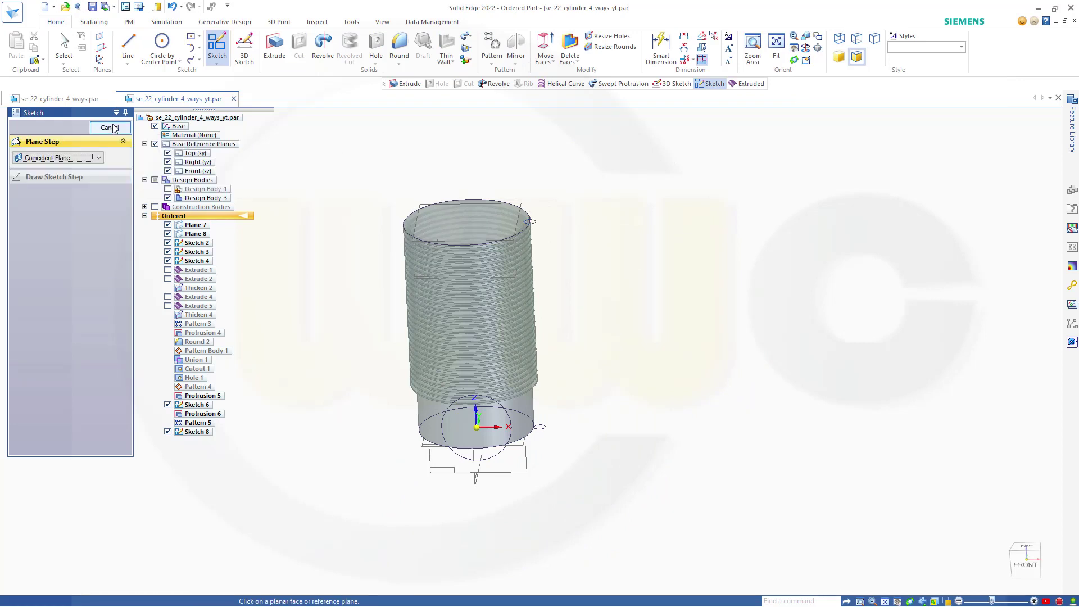
pyautogui.click(111, 128)
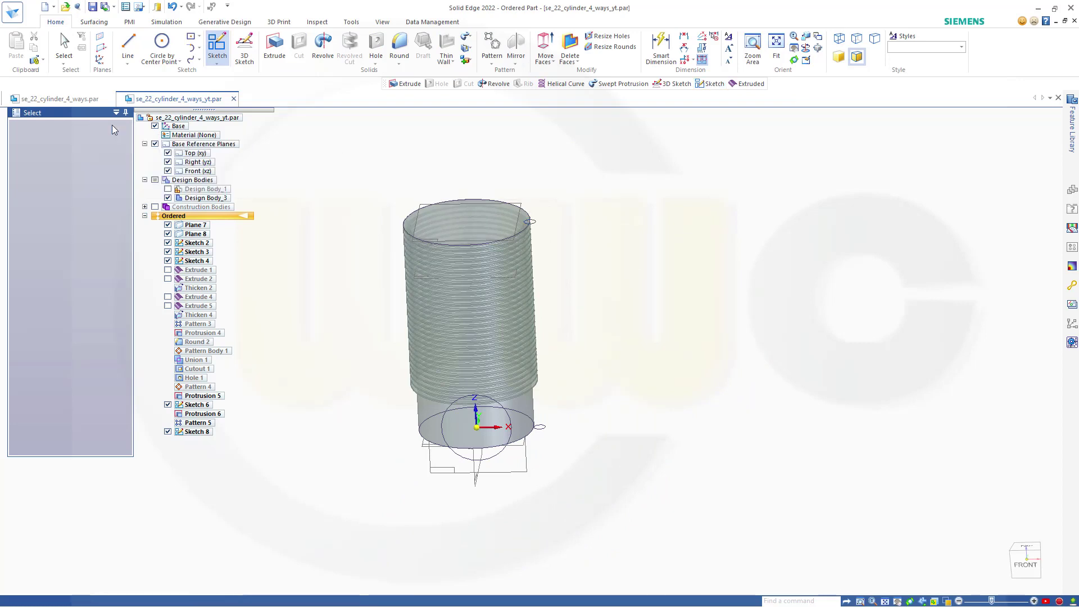
# Start a solid extrusion that takes its profile from an existing sketch
pyautogui.click(274, 48)
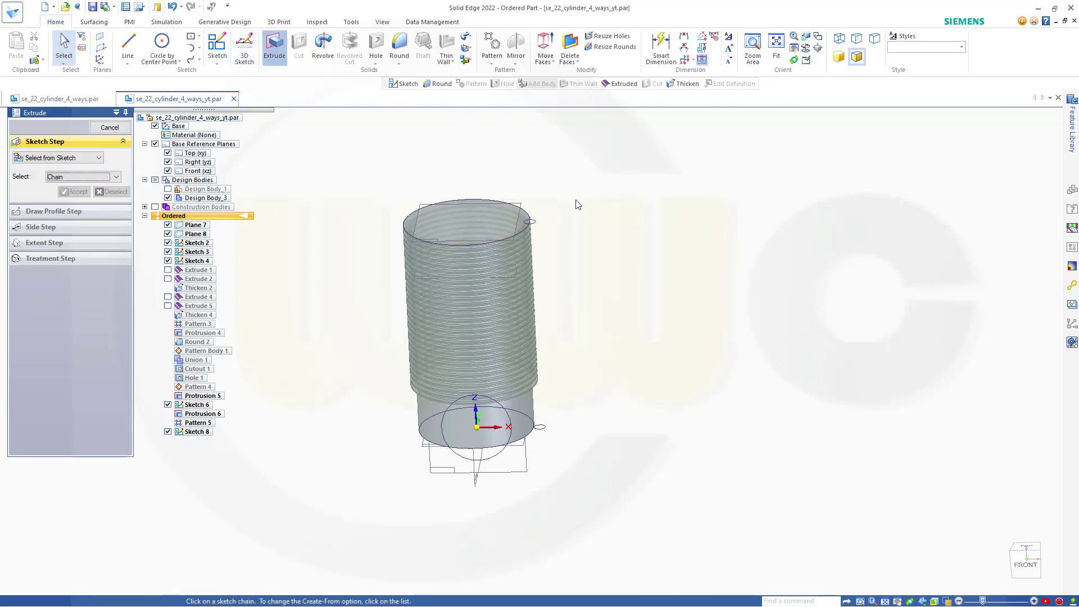
# Extrude the small circle on the tube's upper rim 47 mm downward as a one-sided finite extent
pyautogui.click(538, 226)
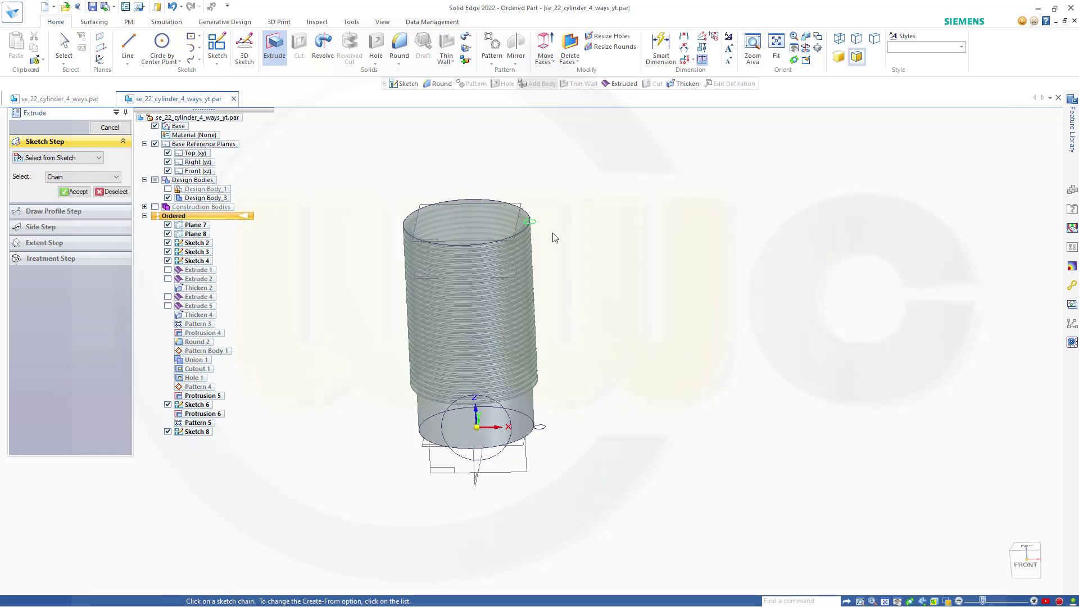
pyautogui.click(75, 192)
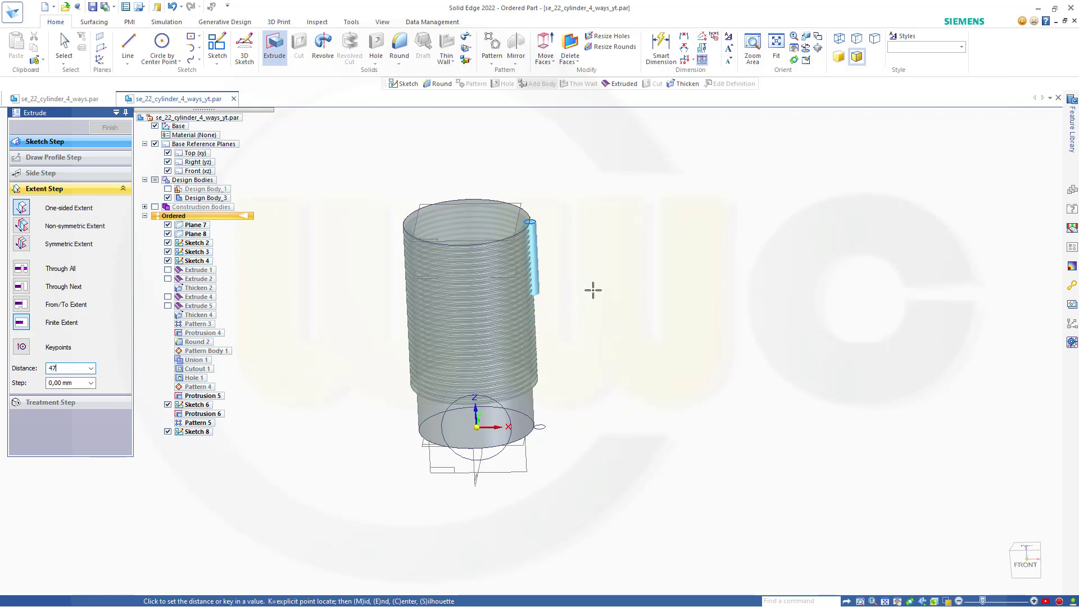
pyautogui.press('Return')
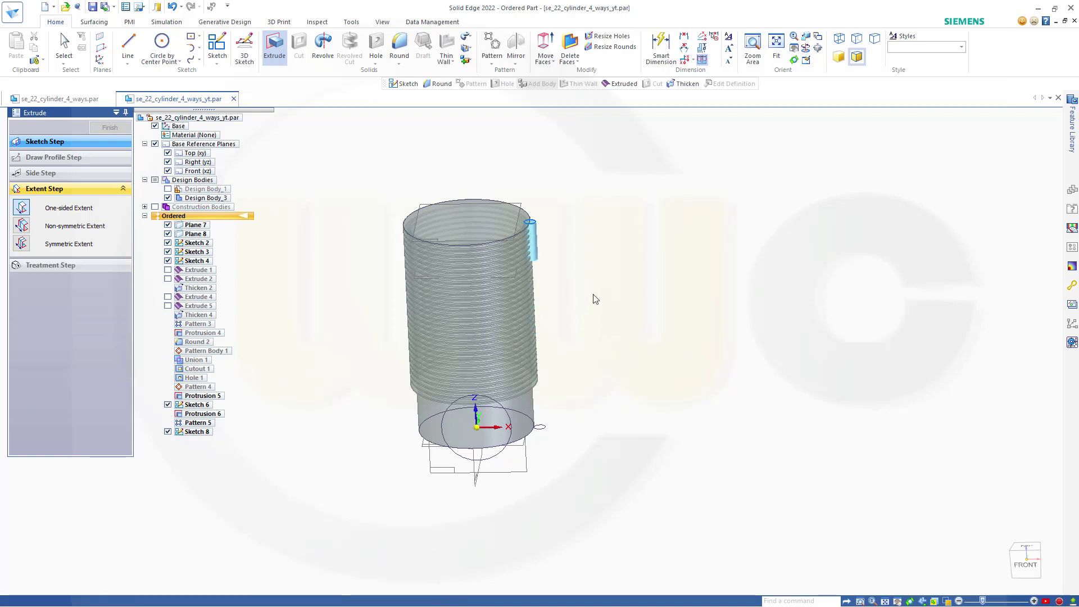
pyautogui.click(110, 128)
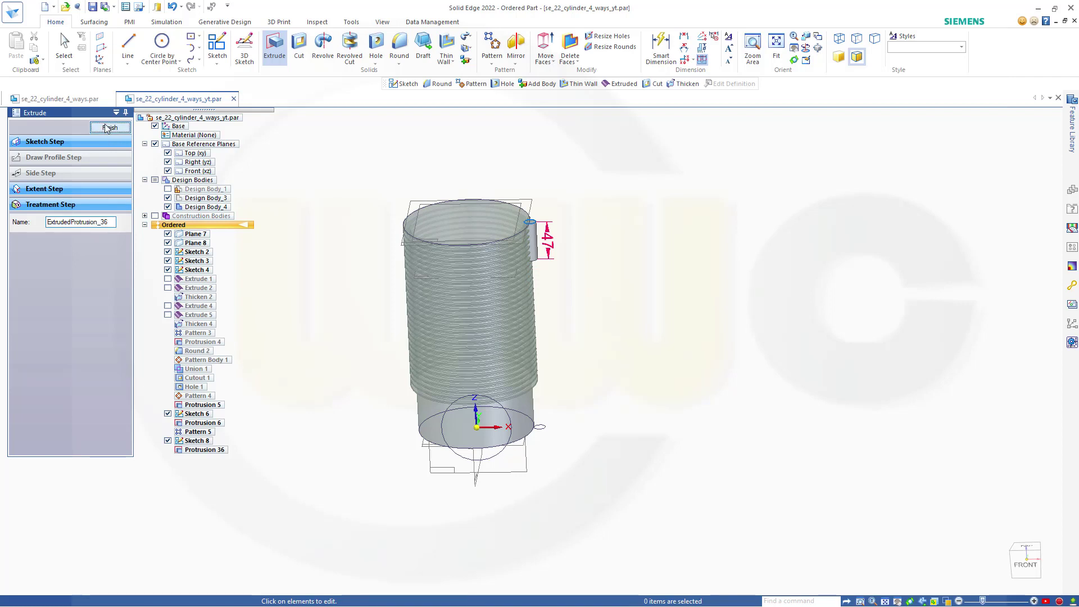
pyautogui.click(109, 128)
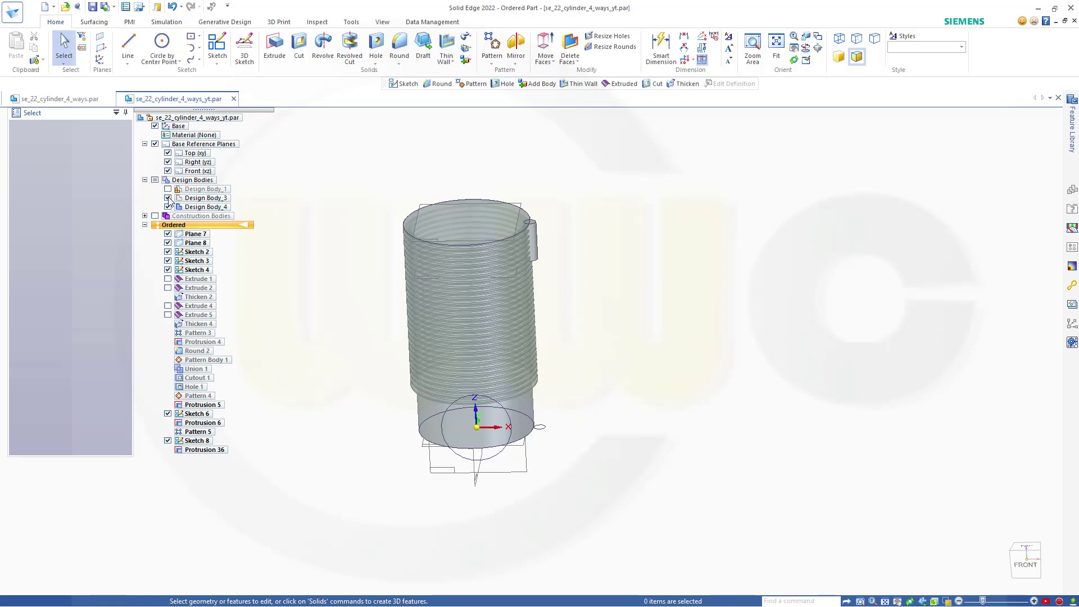
# Activate the small cylinder body Design Body_4 and round its lower edge with a 7 mm radius
pyautogui.click(198, 208)
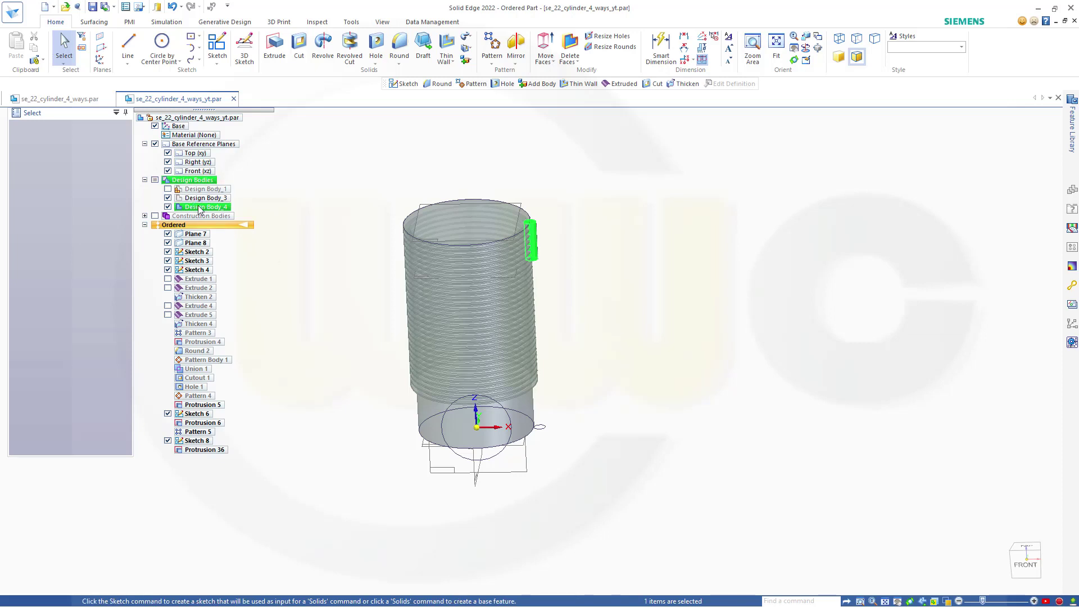
pyautogui.rightClick(198, 208)
pyautogui.click(239, 212)
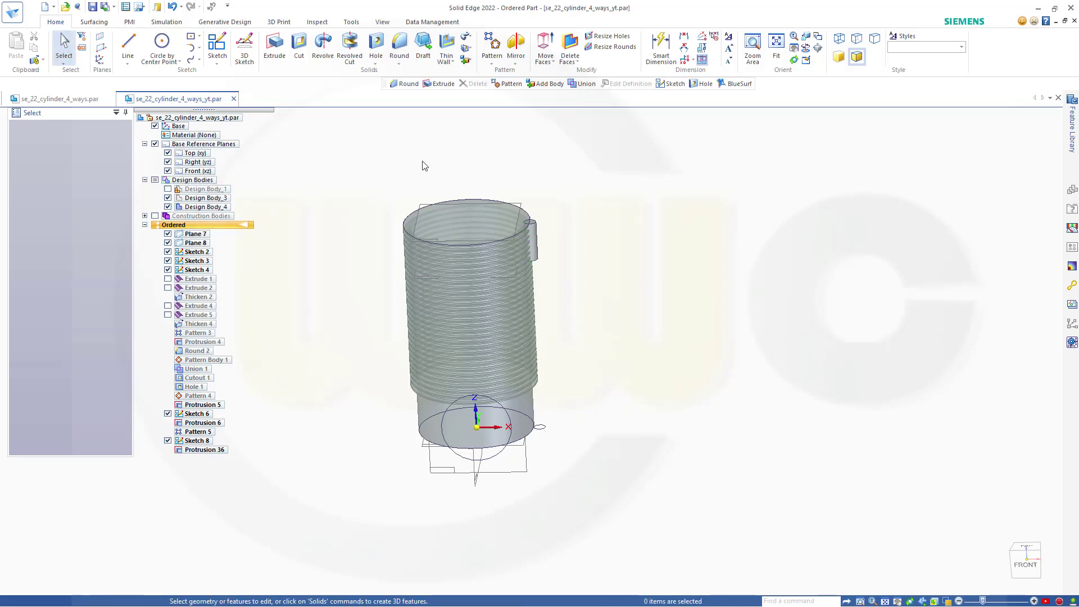
pyautogui.click(400, 48)
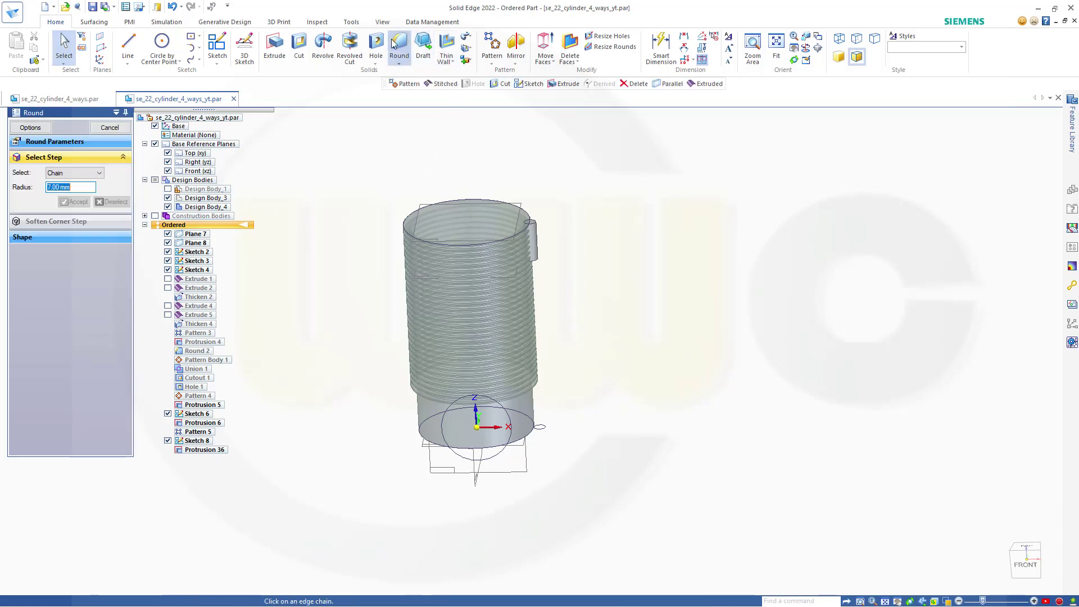
pyautogui.click(535, 264)
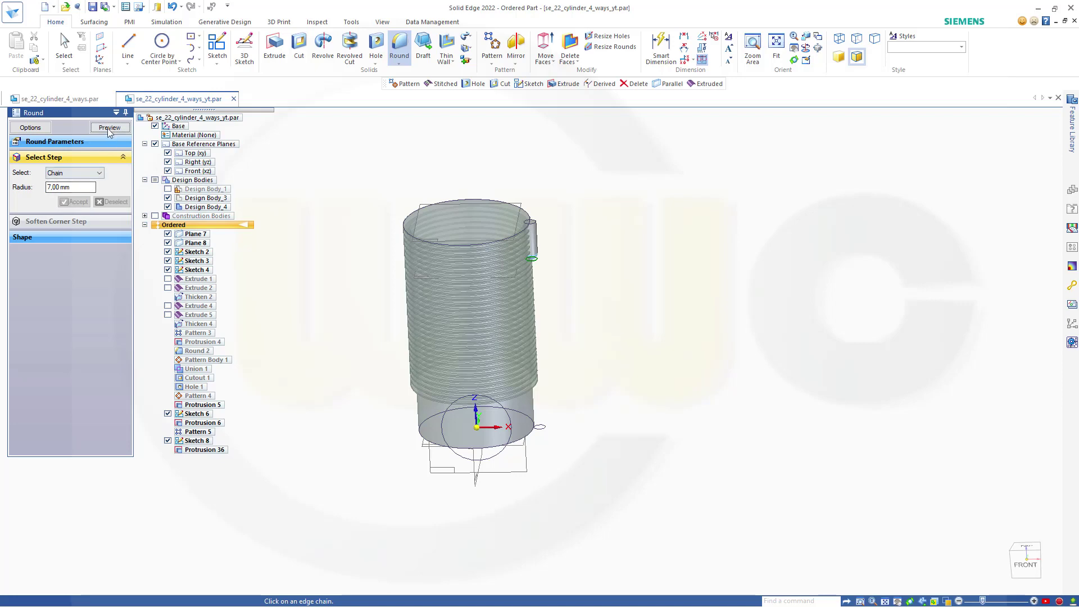
pyautogui.click(109, 128)
pyautogui.click(109, 128)
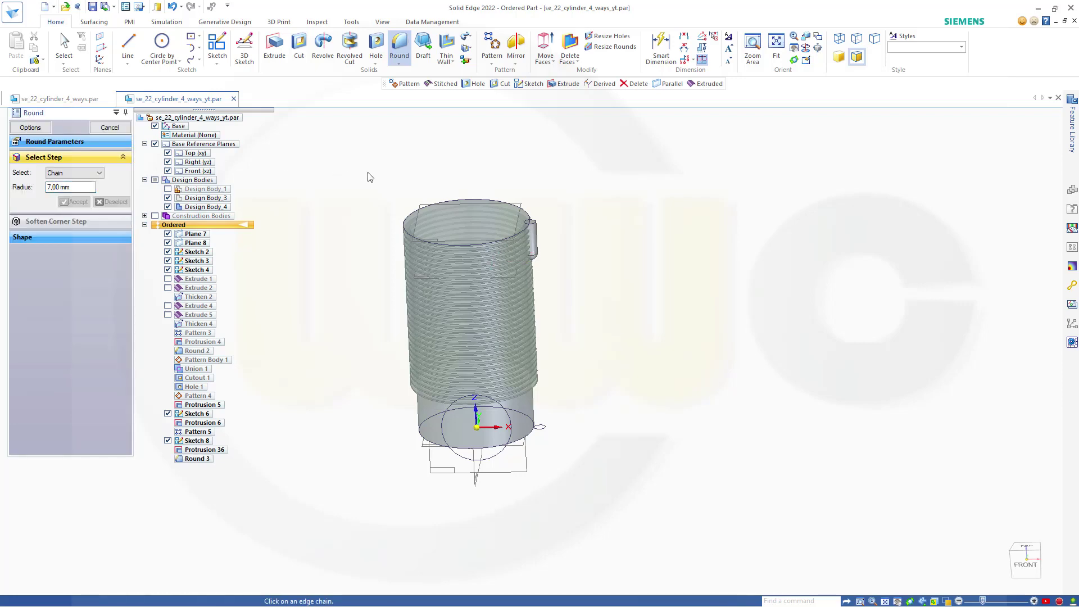
pyautogui.scroll(1, 408, 177)
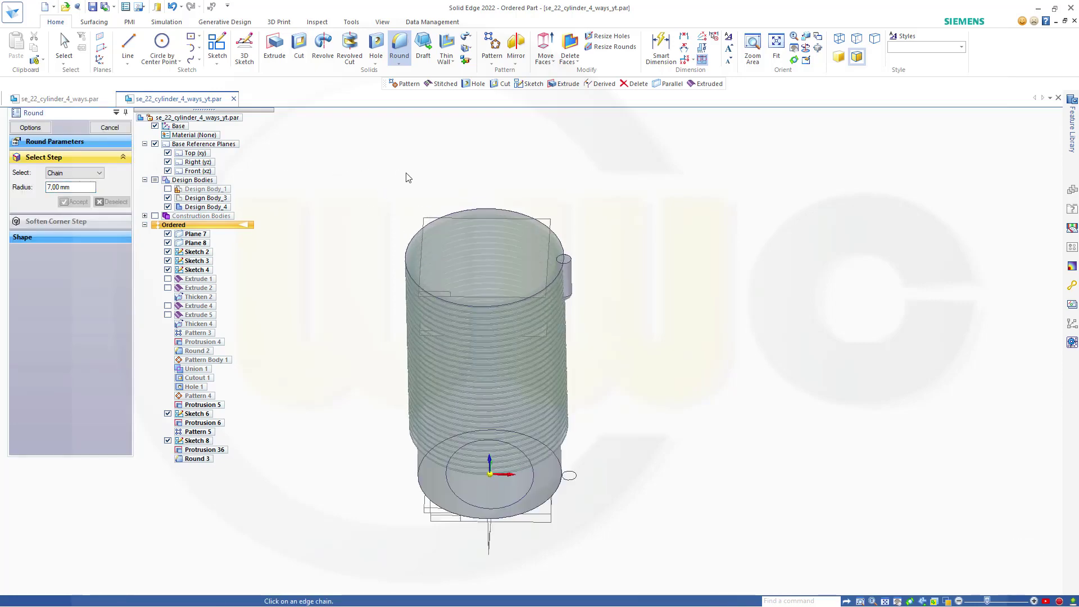
pyautogui.moveTo(408, 177); pyautogui.dragTo(465, 159, button='middle')
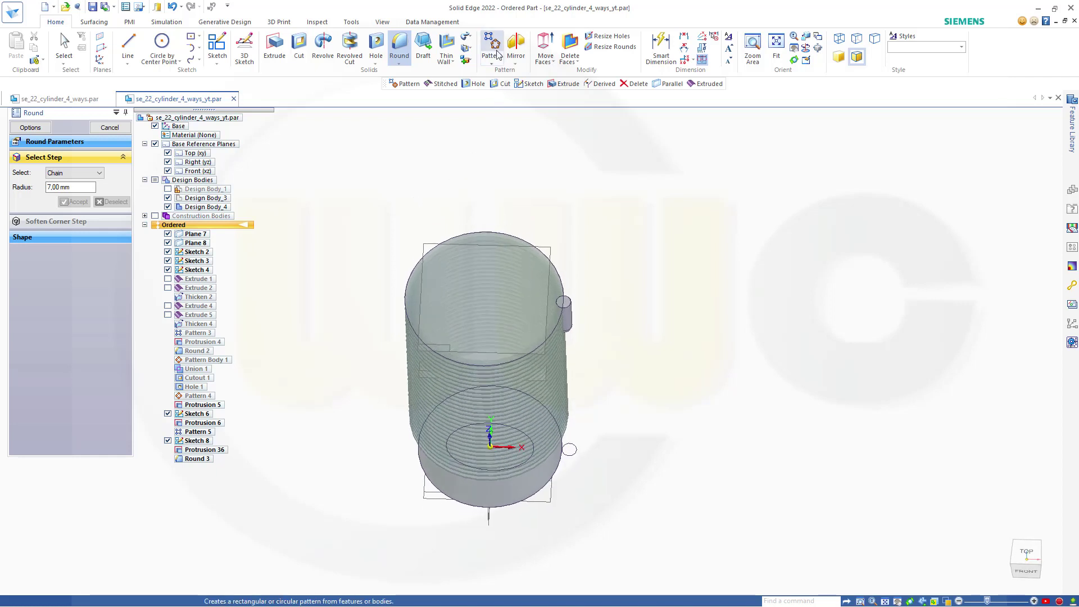
pyautogui.click(101, 129)
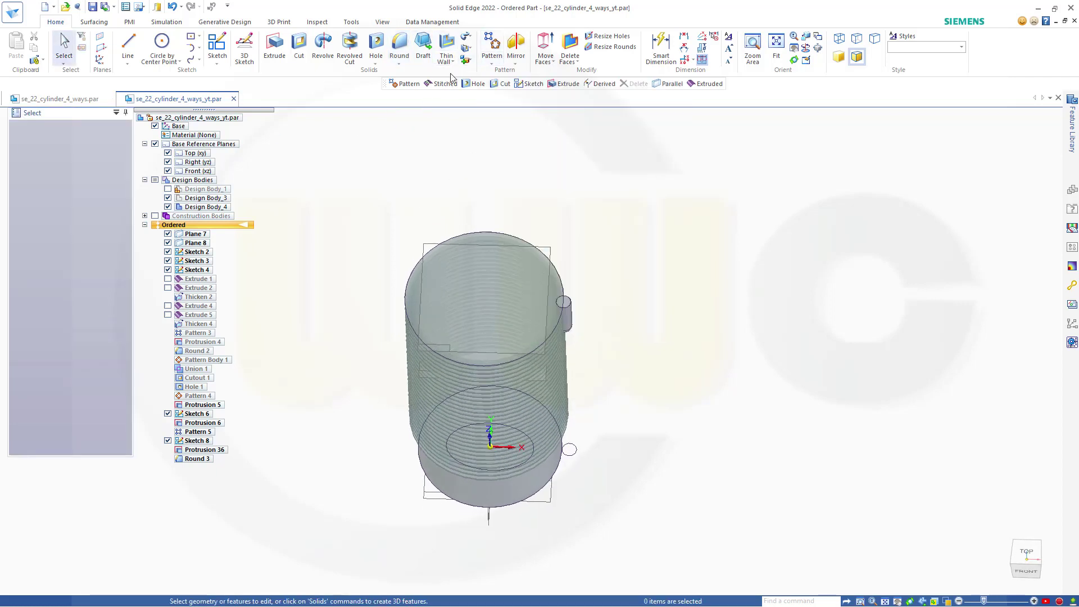
# Pattern the small rounded cylinder body on the tube's top plane in a full circle of 4 around the origin, with a 75 mm radius
pyautogui.click(492, 45)
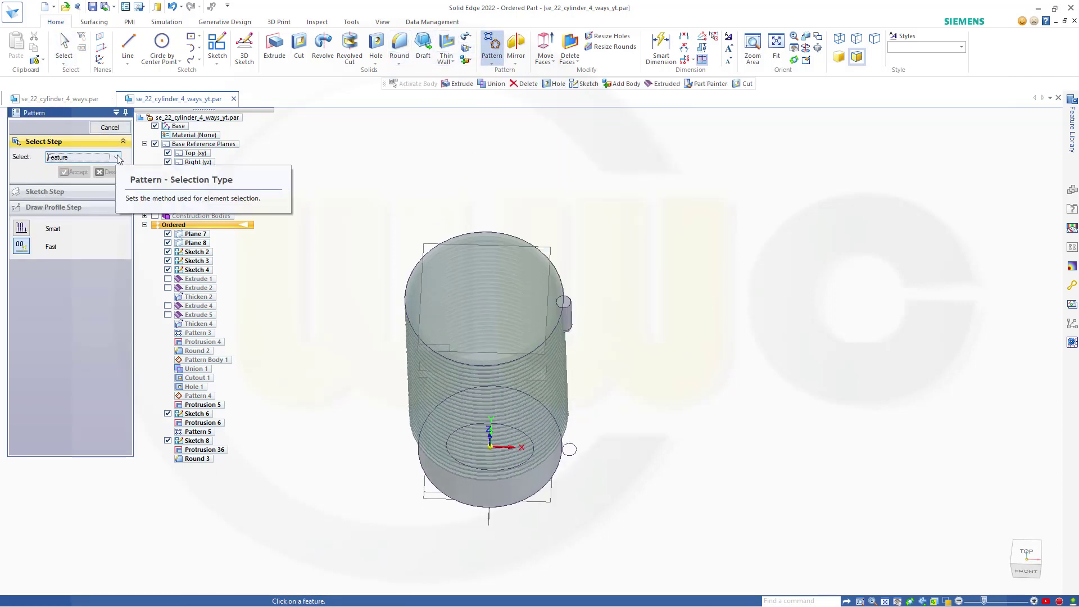
pyautogui.click(118, 157)
pyautogui.click(66, 194)
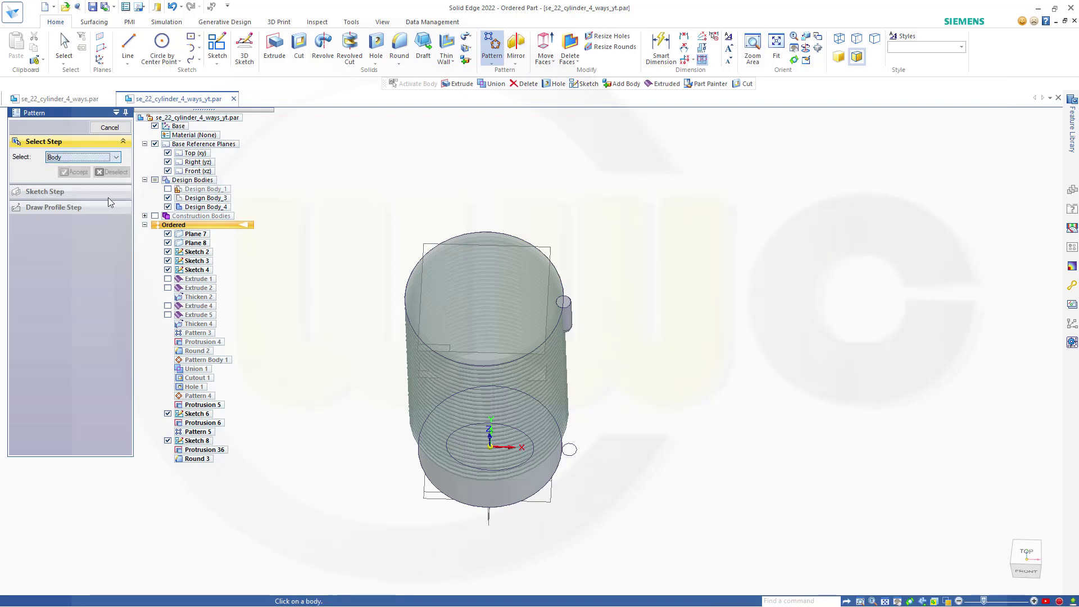
pyautogui.click(570, 317)
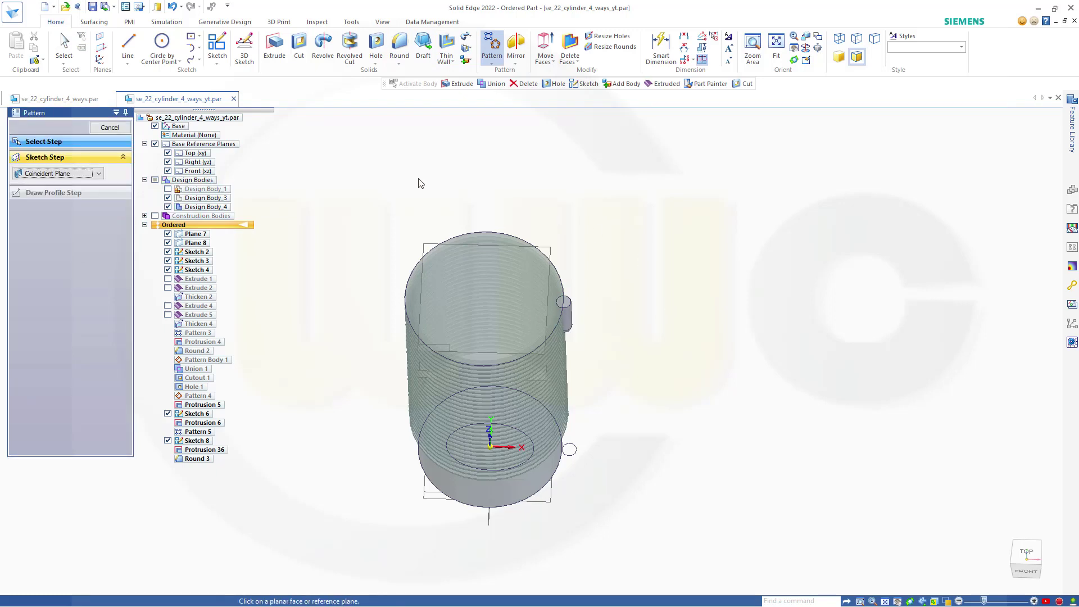
pyautogui.click(430, 249)
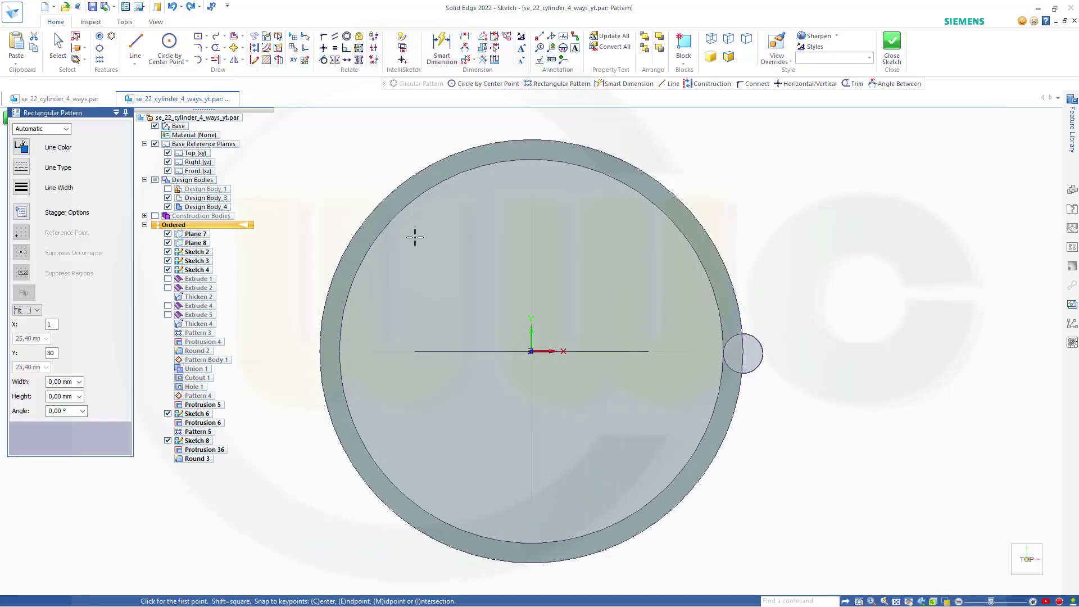
pyautogui.click(531, 352)
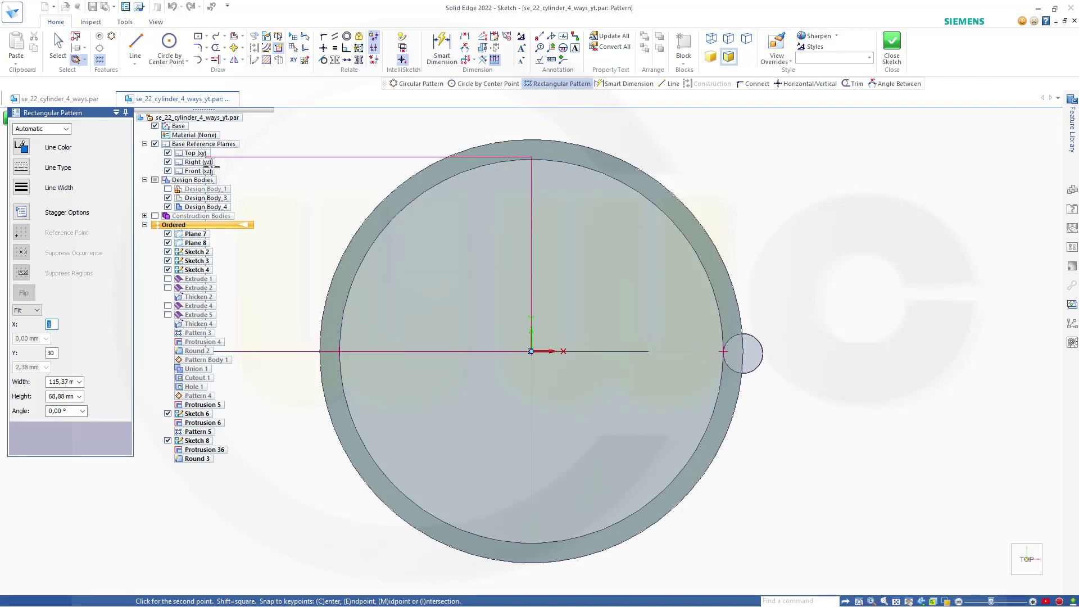
pyautogui.press('Escape')
pyautogui.click(111, 35)
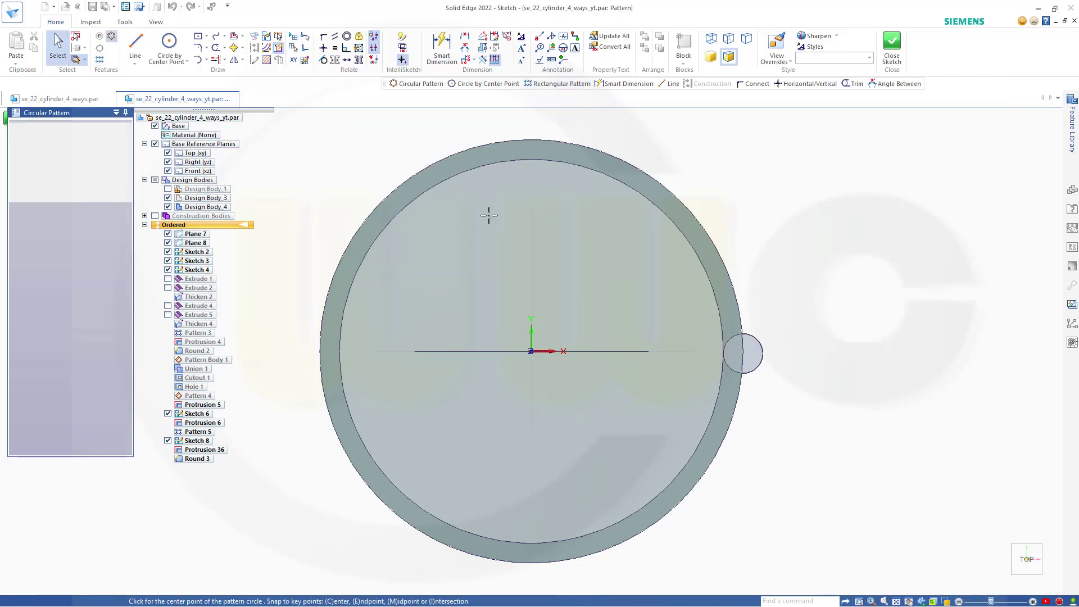
pyautogui.click(531, 351)
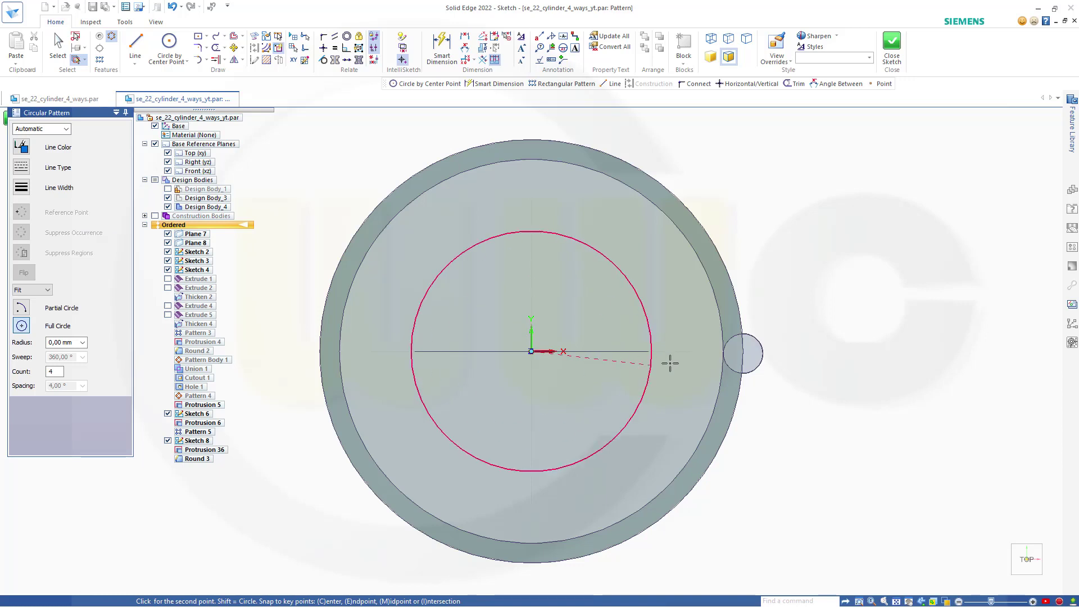
pyautogui.click(742, 355)
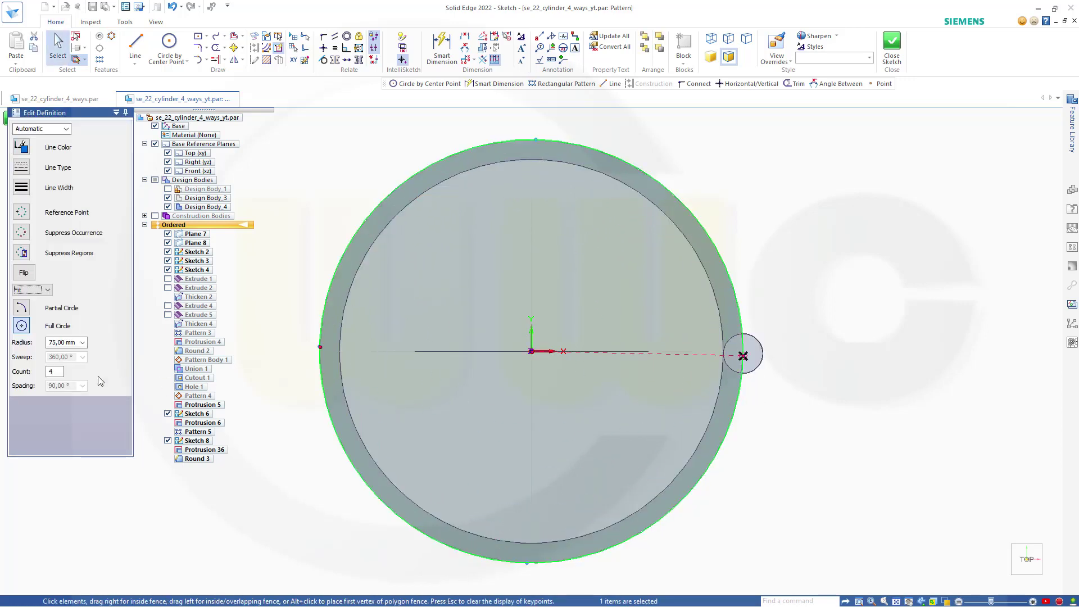
pyautogui.click(897, 44)
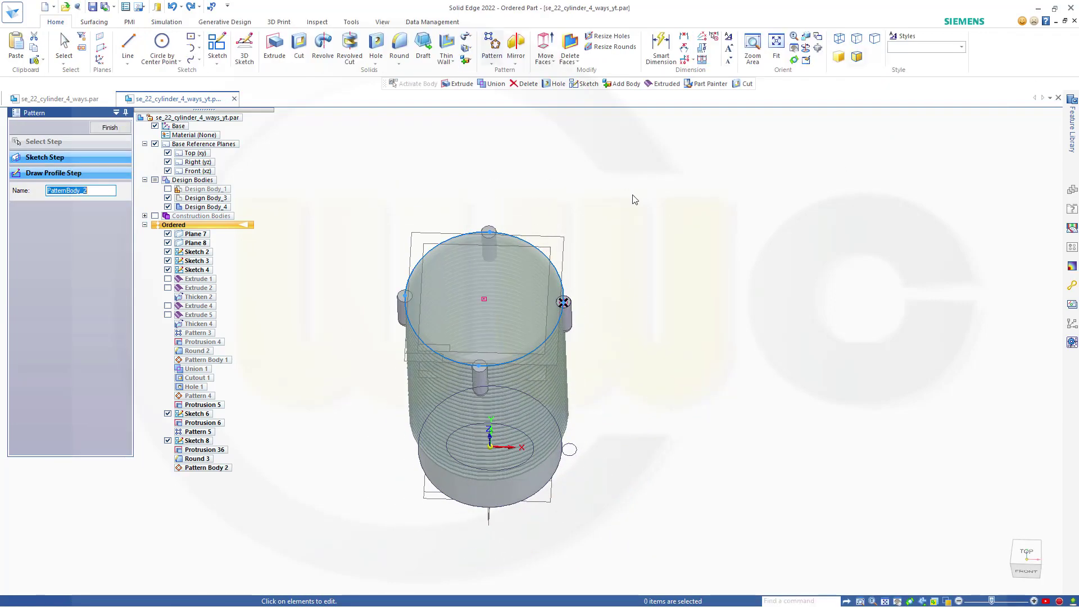
pyautogui.click(110, 127)
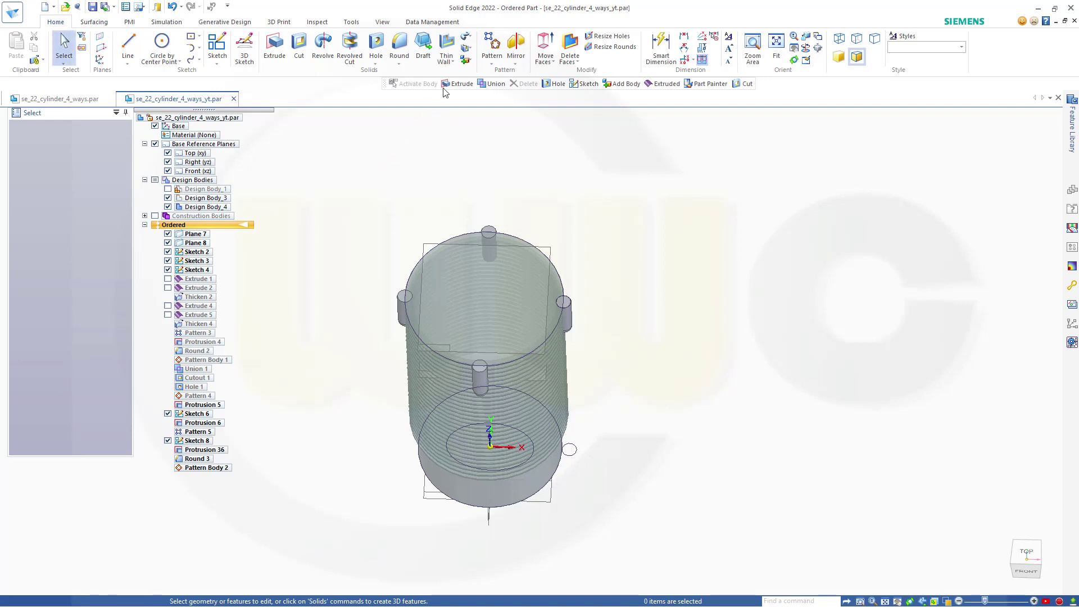
# Unite Design Body_3 as the target with the patterned cylinders of Design Body_4 as the tool
pyautogui.click(466, 60)
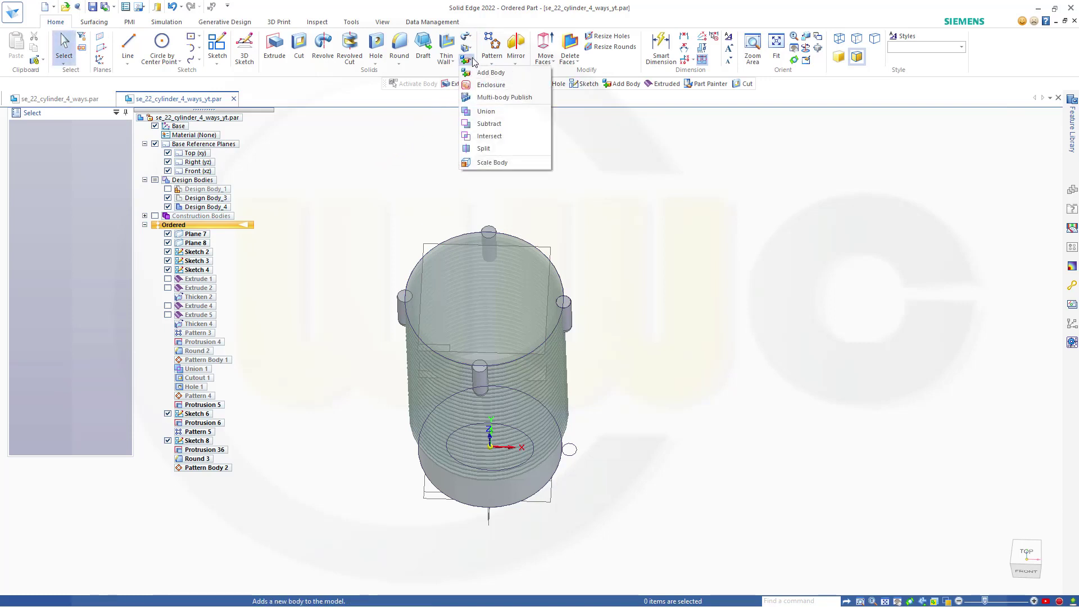
pyautogui.click(487, 111)
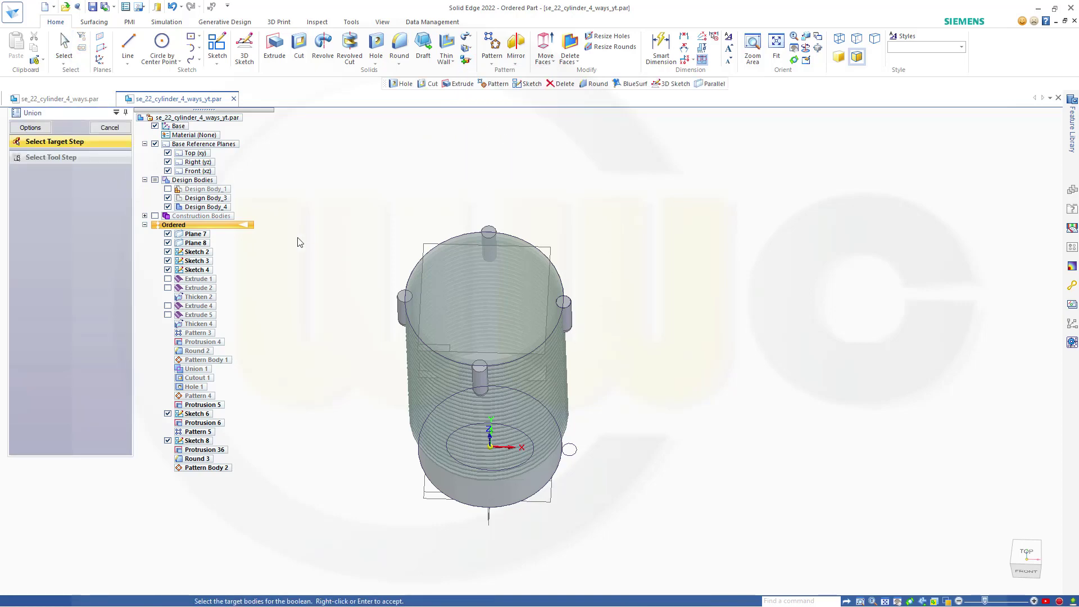
pyautogui.click(208, 198)
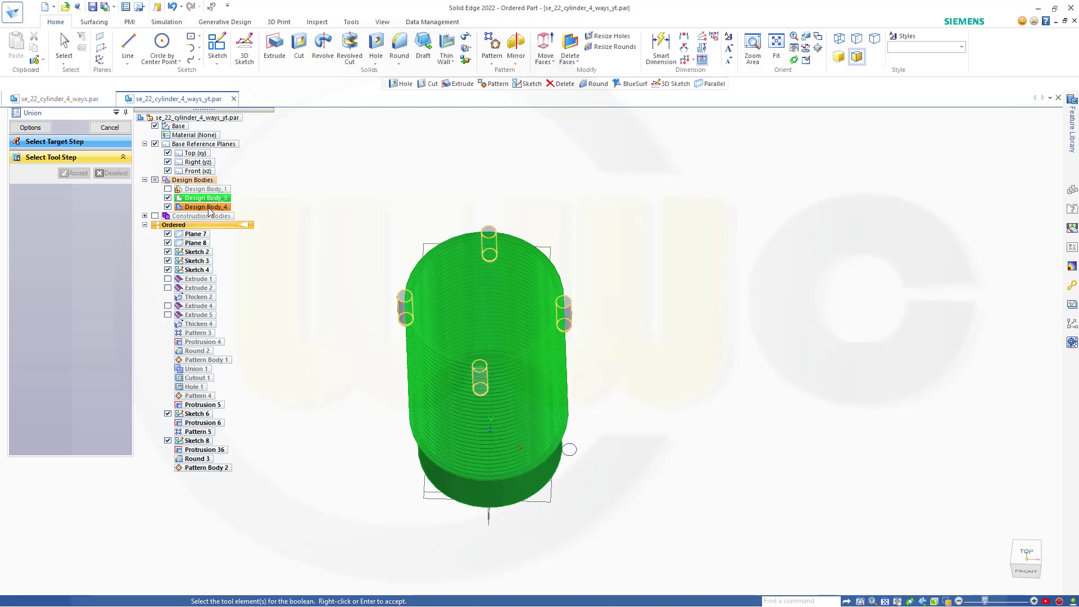
pyautogui.click(208, 207)
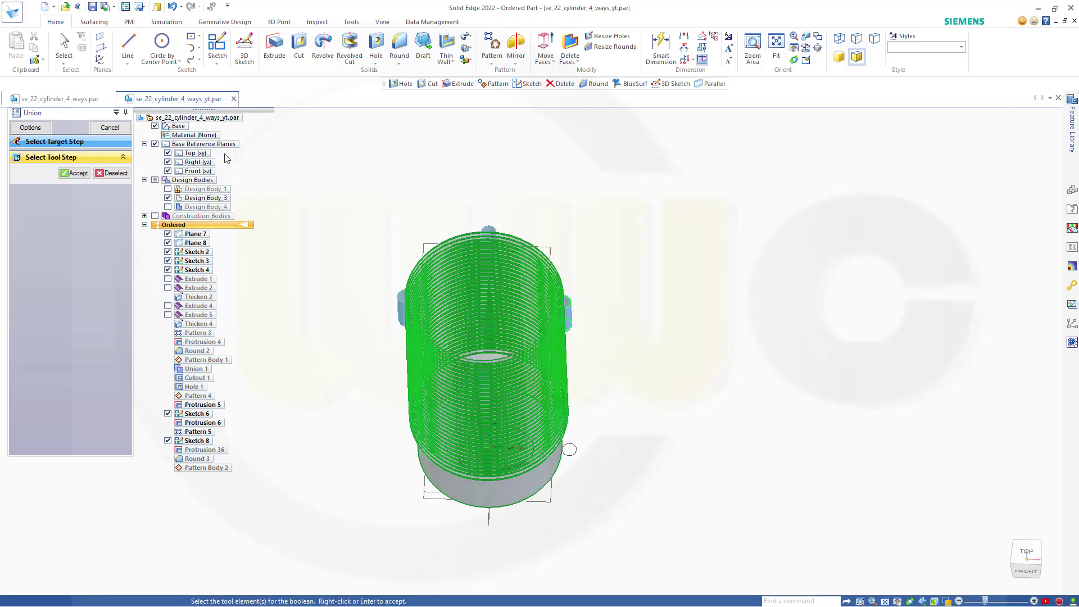
pyautogui.click(74, 173)
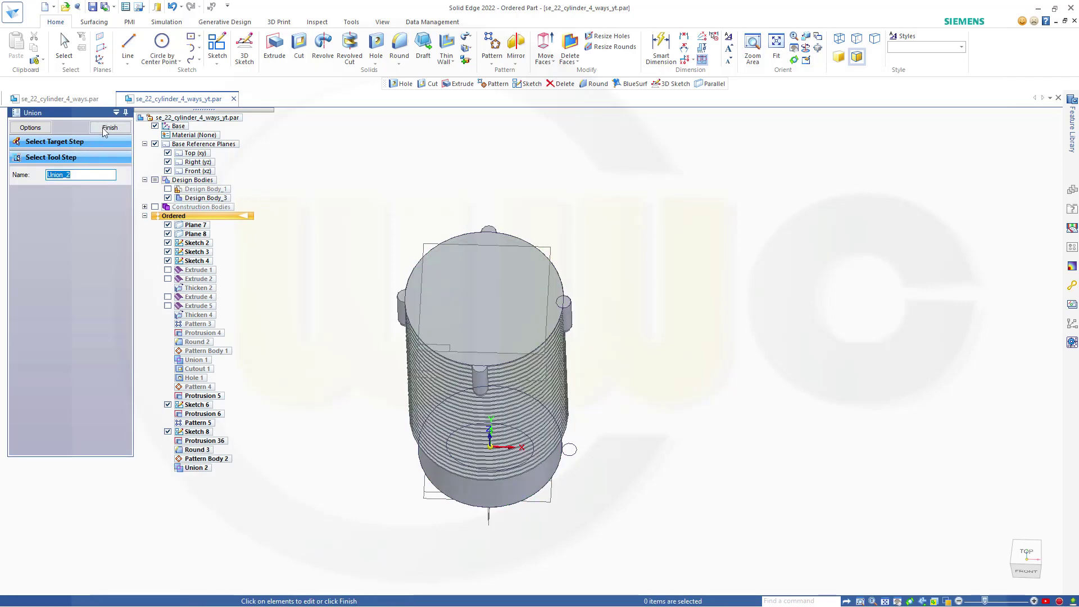
pyautogui.click(110, 128)
pyautogui.click(105, 129)
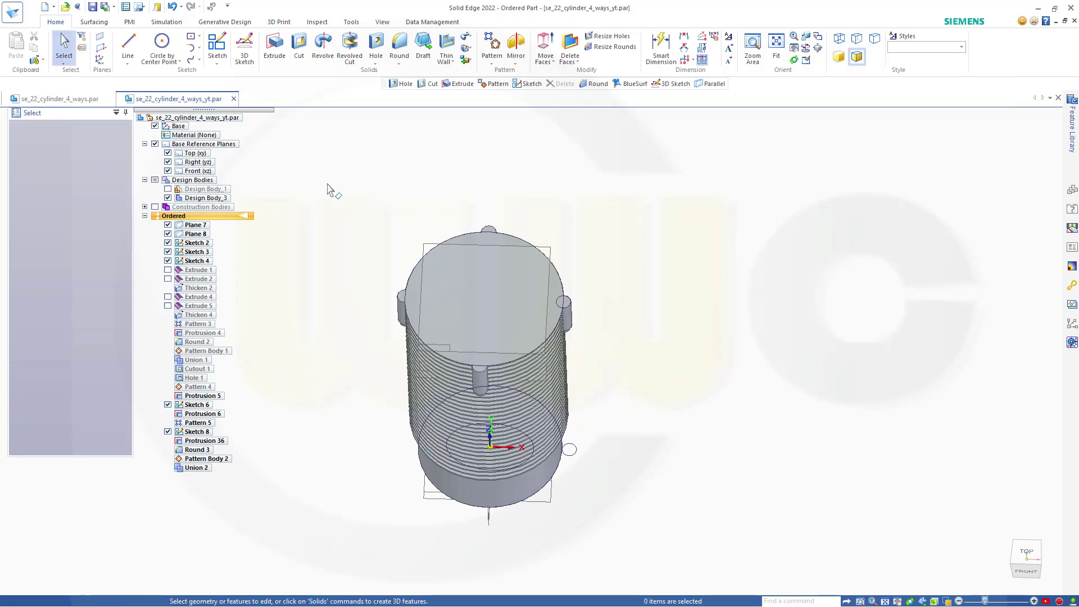
# Hide Sketch 6 and Sketch 8, and cut the circle at the base through the tube's lower section with a symmetric finite extent
pyautogui.moveTo(356, 281); pyautogui.dragTo(349, 242, button='middle')
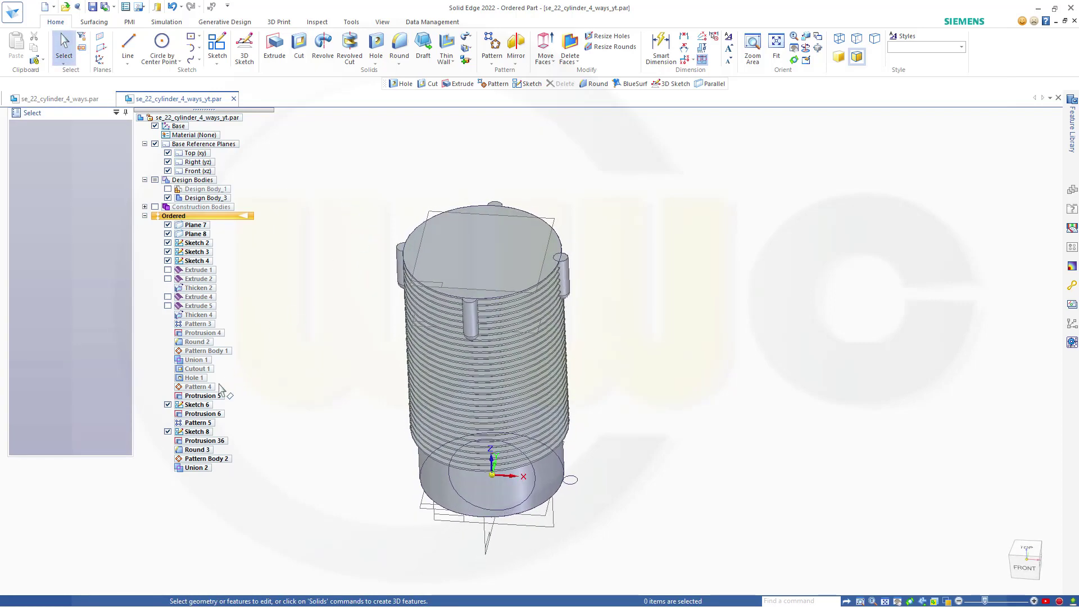
pyautogui.click(168, 405)
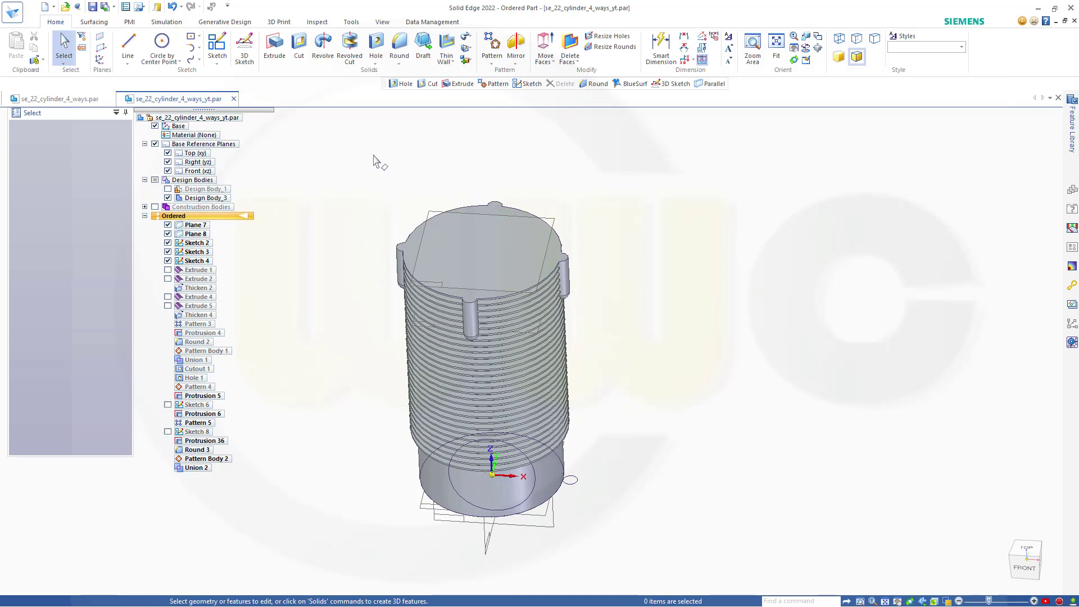
pyautogui.click(299, 48)
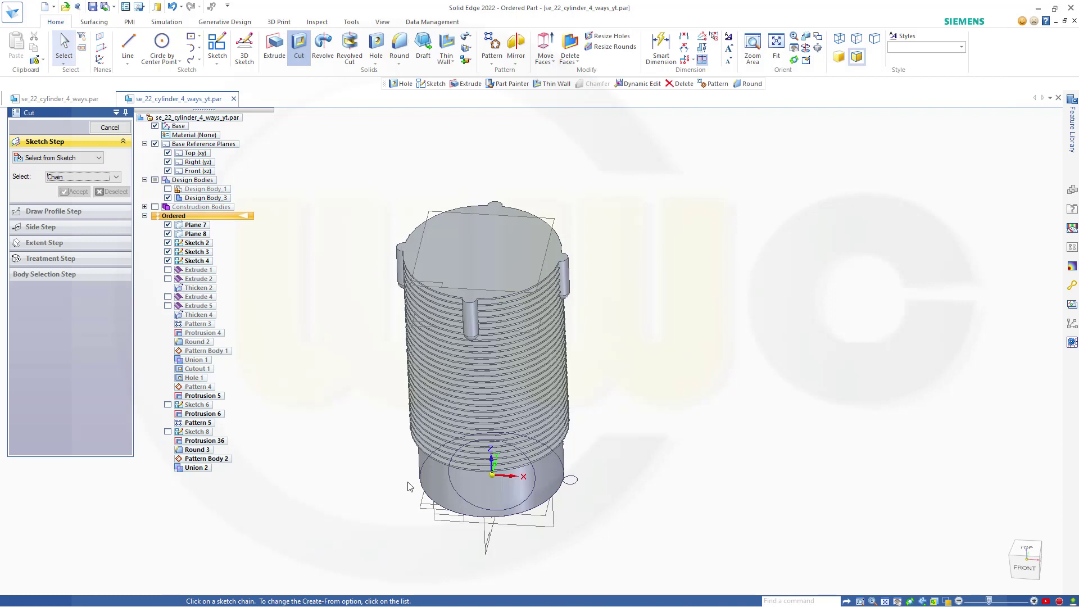
pyautogui.click(468, 509)
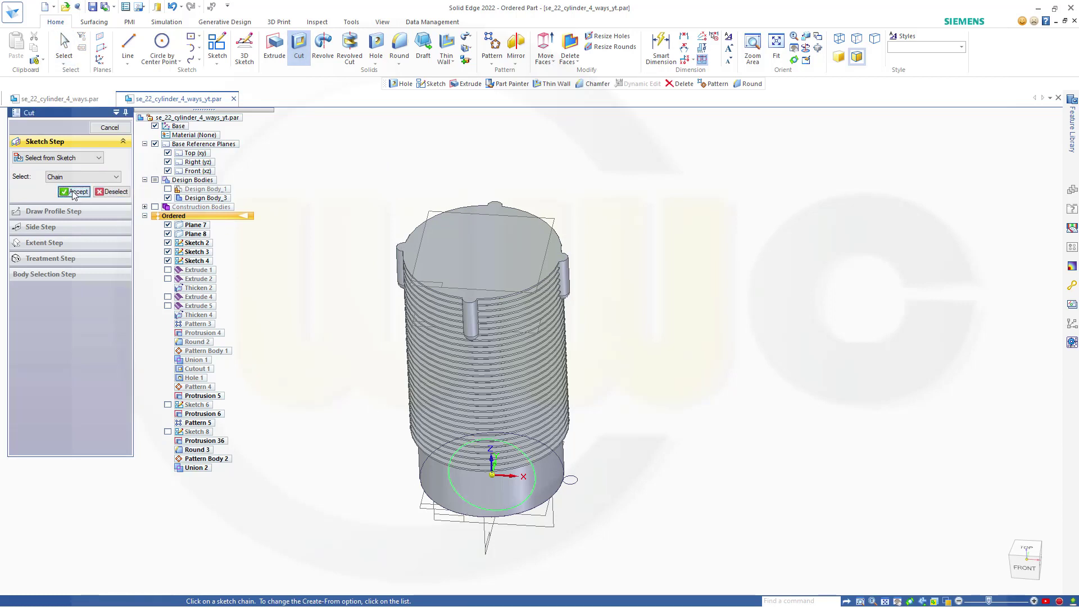
pyautogui.click(74, 192)
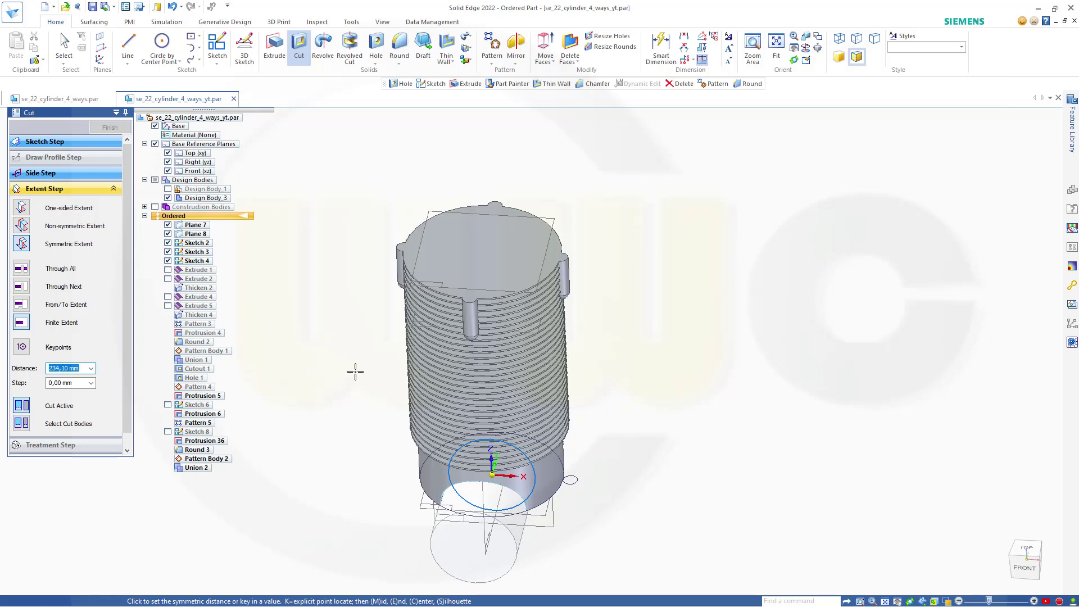
pyautogui.press('Return')
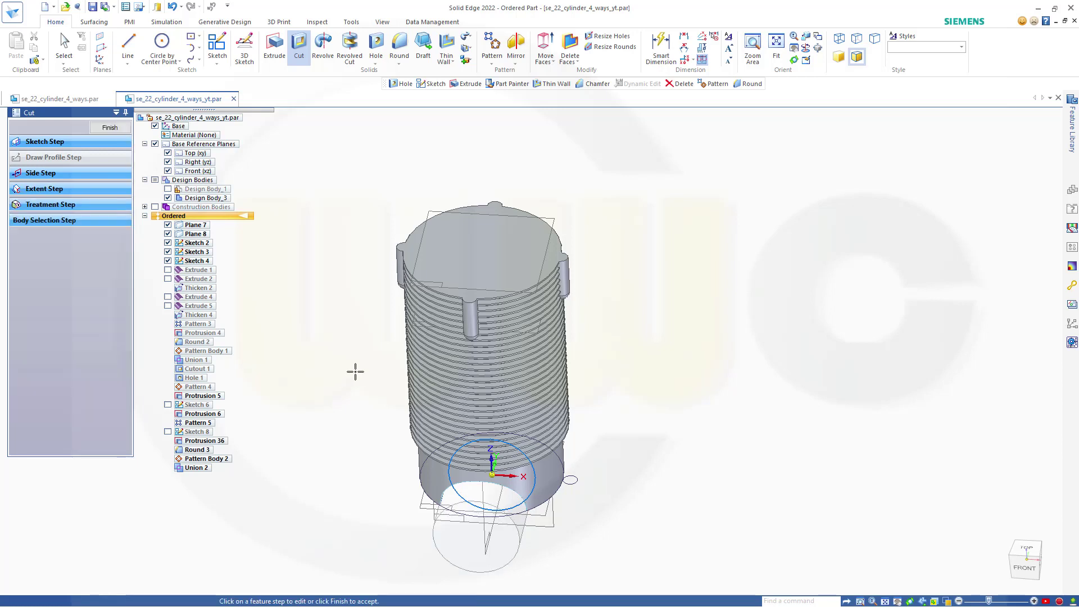
pyautogui.click(108, 128)
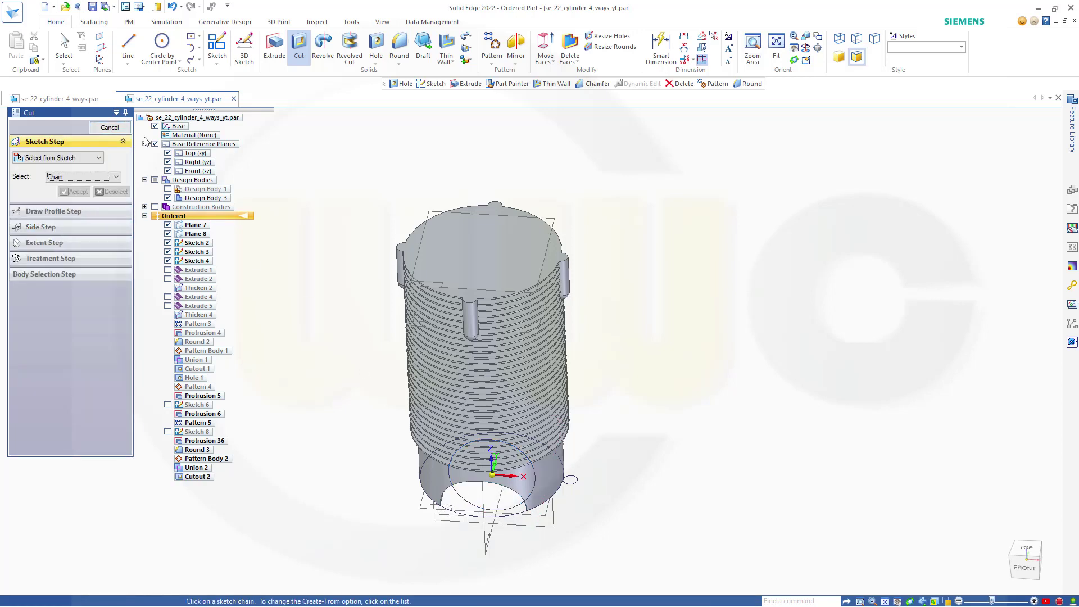
pyautogui.click(122, 131)
# Place a hole circle on the tube's top plane, centred on the rim pin on the positive X side
pyautogui.moveTo(378, 201); pyautogui.dragTo(373, 226, button='middle')
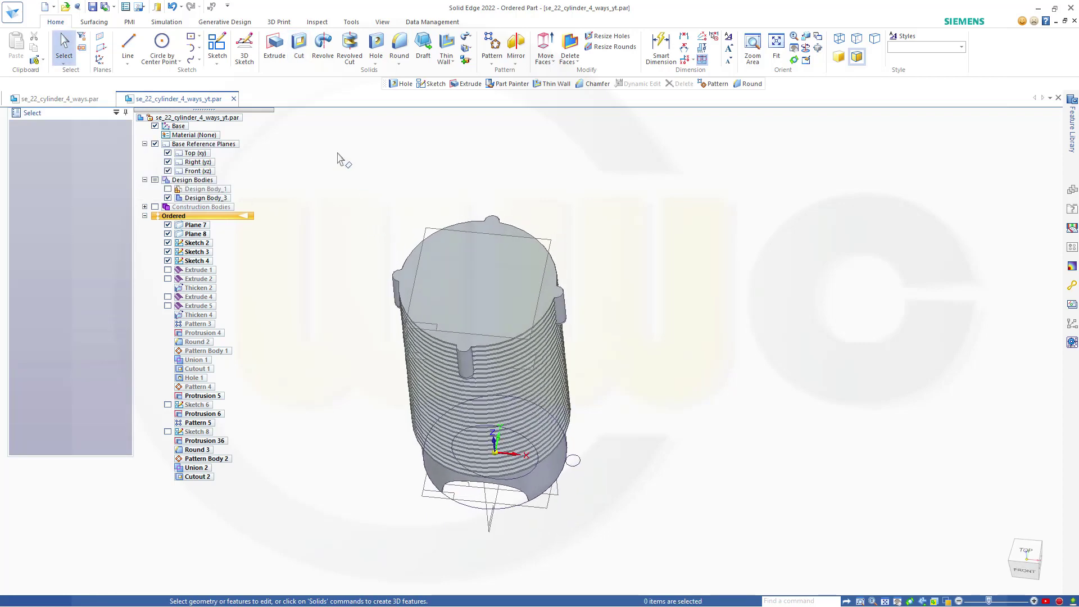
pyautogui.click(376, 48)
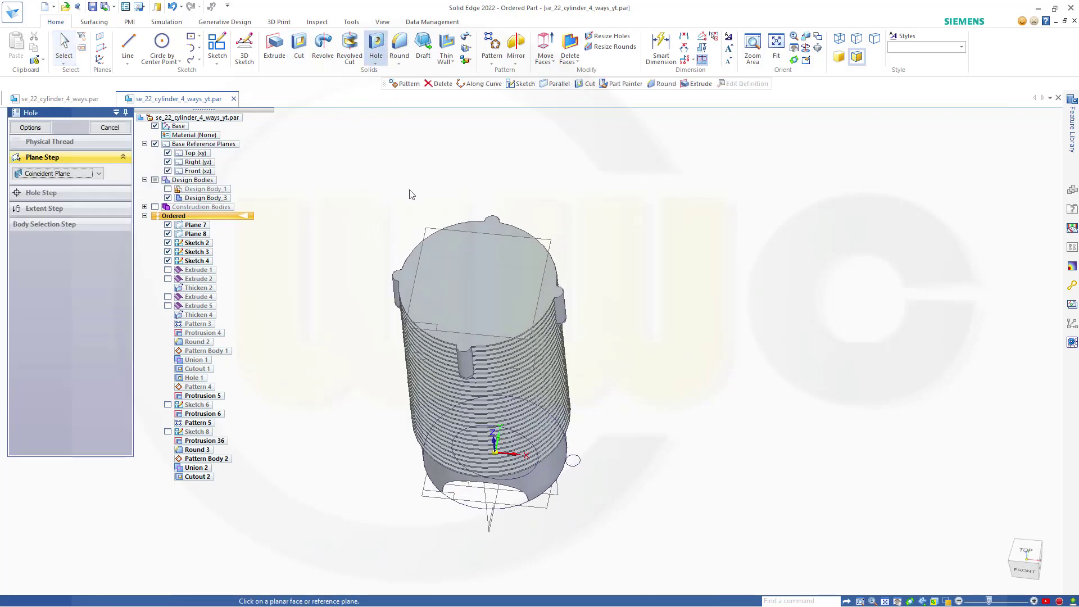
pyautogui.click(464, 234)
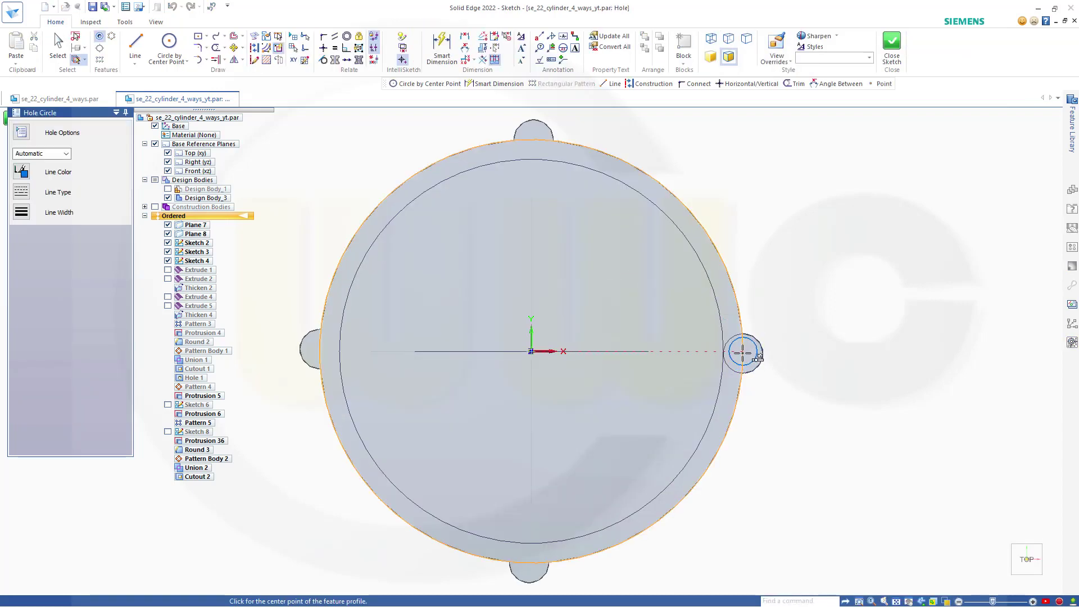
pyautogui.scroll(-3, 748, 355)
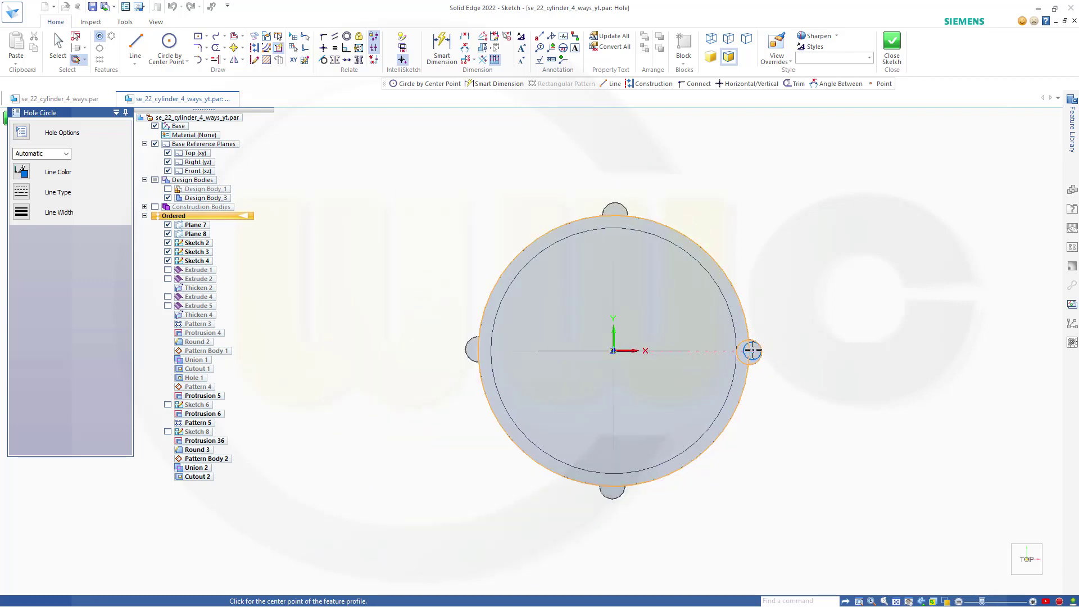
pyautogui.scroll(5, 753, 353)
pyautogui.scroll(1, 772, 363)
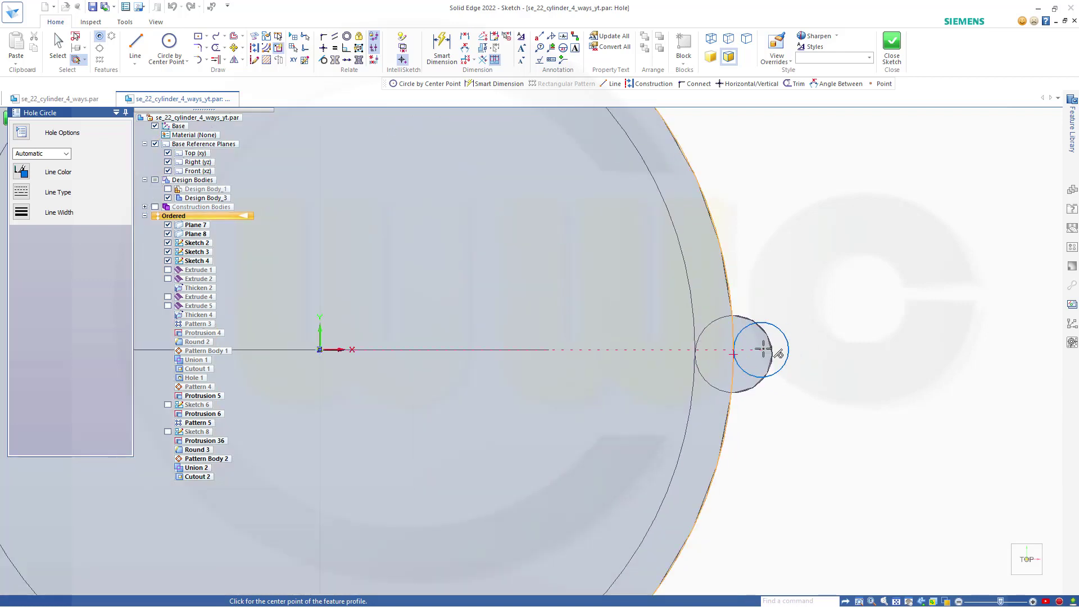
pyautogui.click(734, 354)
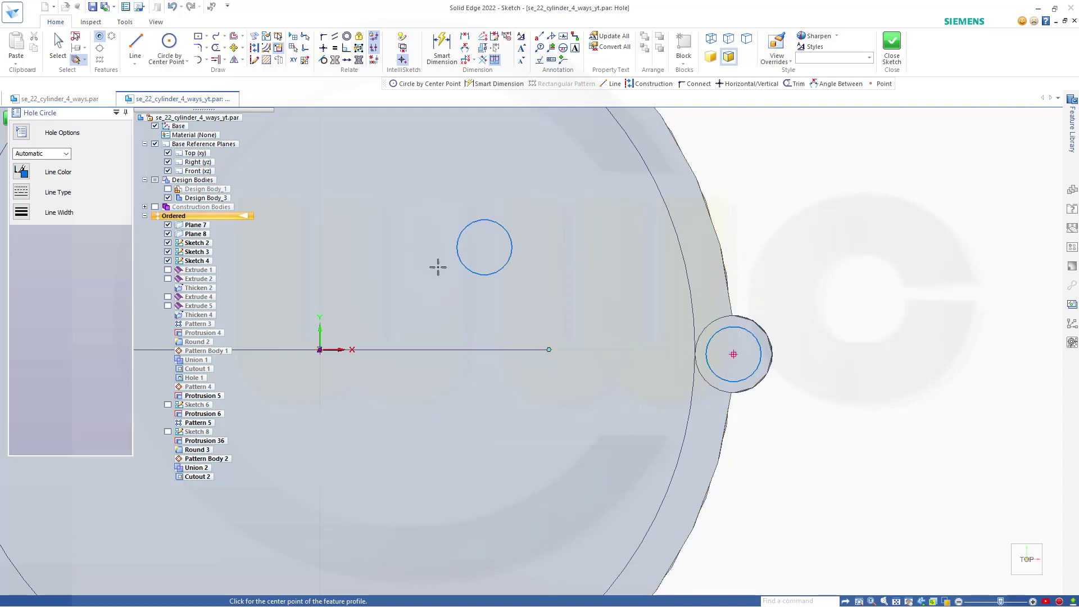
# Give the pin's hole a finite extent with a depth of 20 mm and complete the Hole feature
pyautogui.click(22, 132)
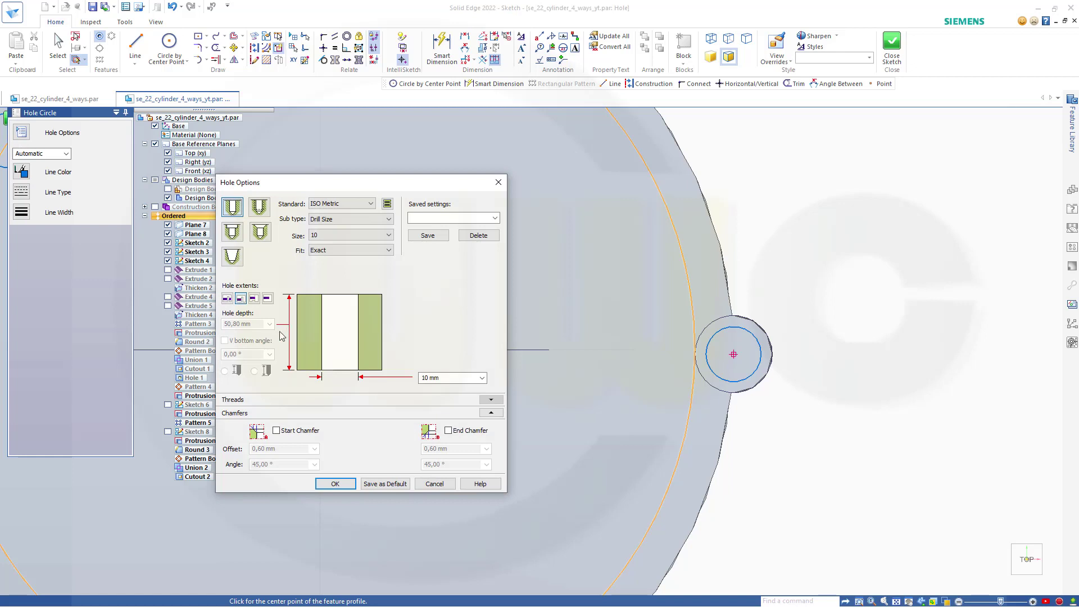
pyautogui.click(267, 299)
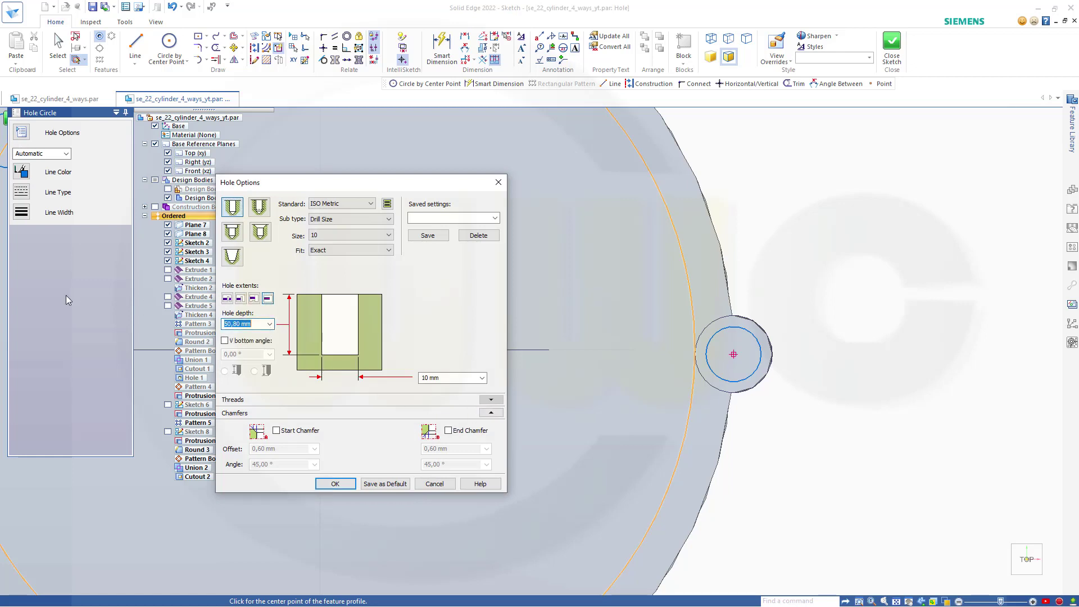
pyautogui.write('20')
pyautogui.click(335, 484)
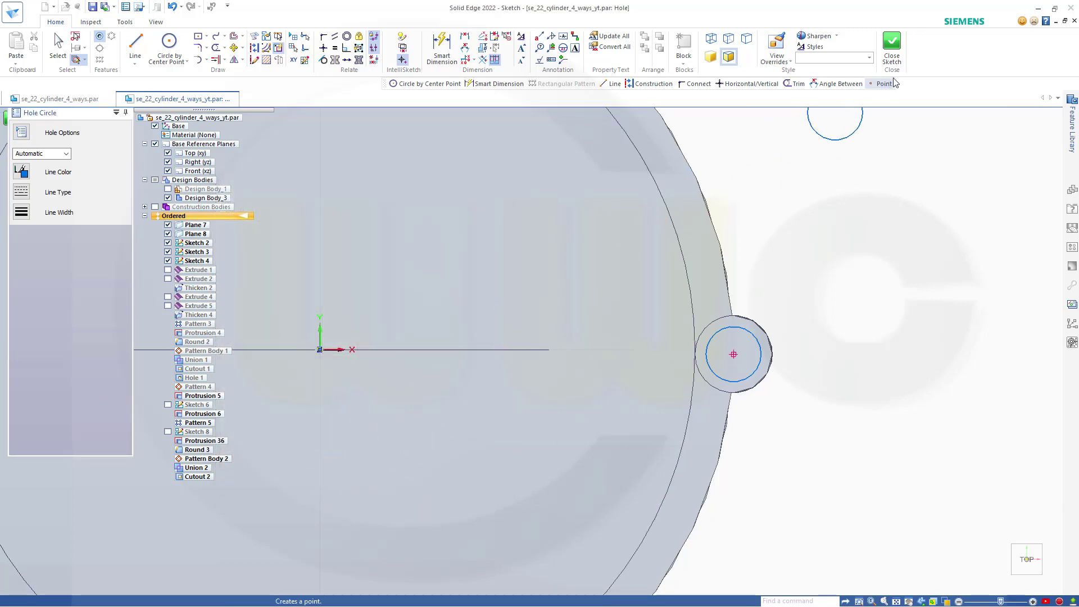
pyautogui.click(892, 44)
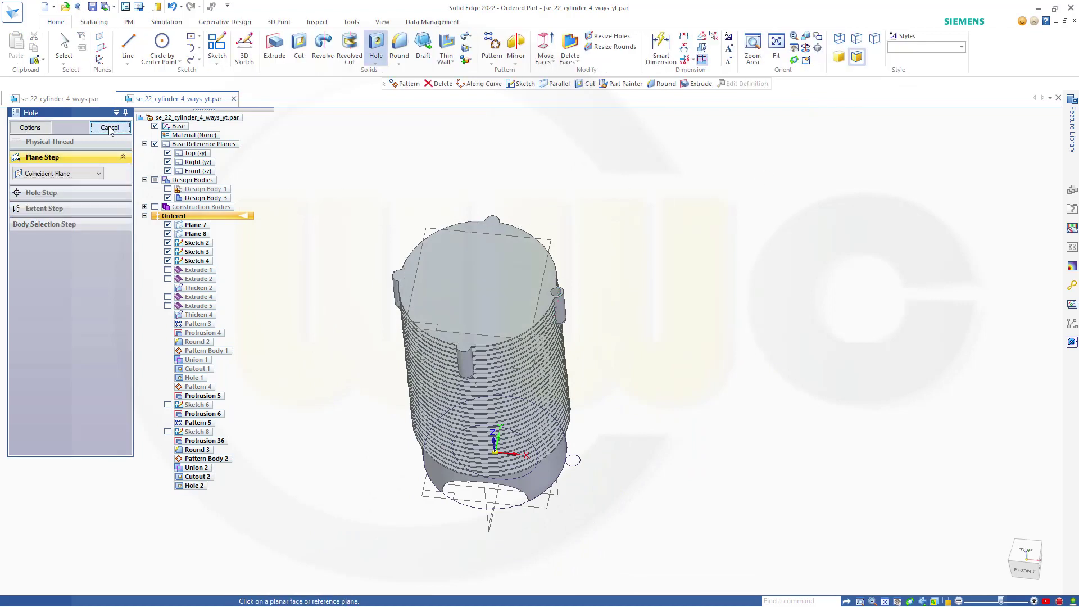
pyautogui.click(109, 128)
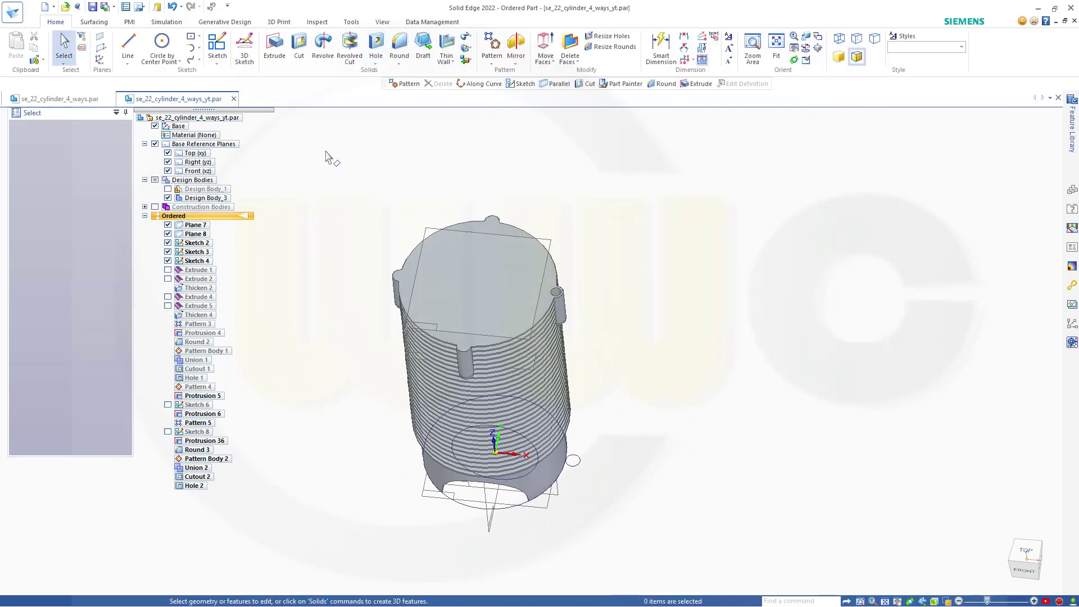
# Pattern the pin's hole feature on the tube's top plane in a full circle of 4 around the origin, with a 68 mm radius
pyautogui.click(492, 48)
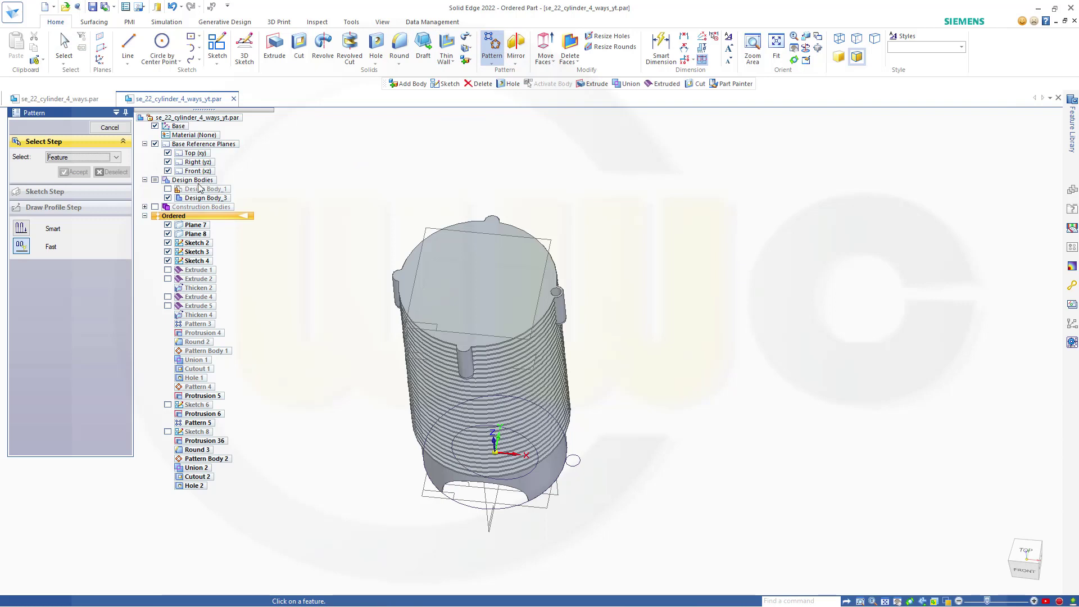
pyautogui.click(117, 157)
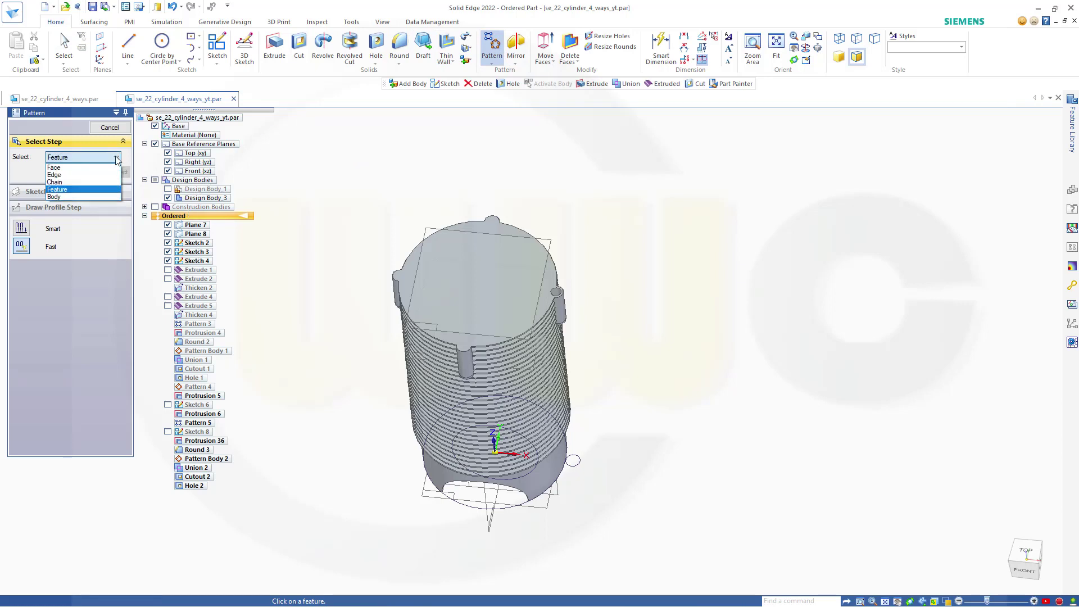
pyautogui.click(73, 198)
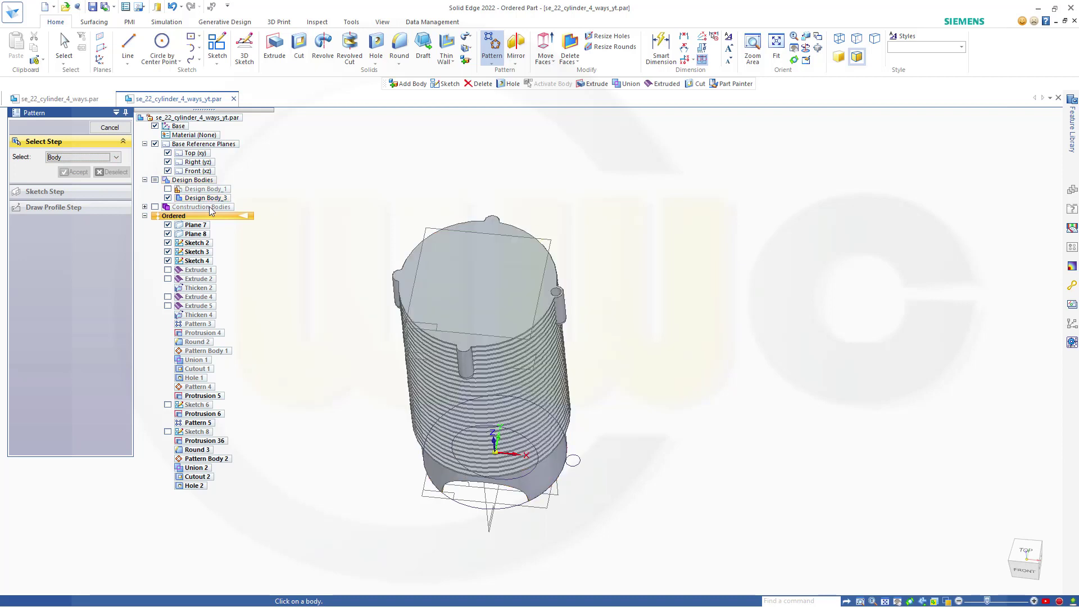
pyautogui.click(117, 159)
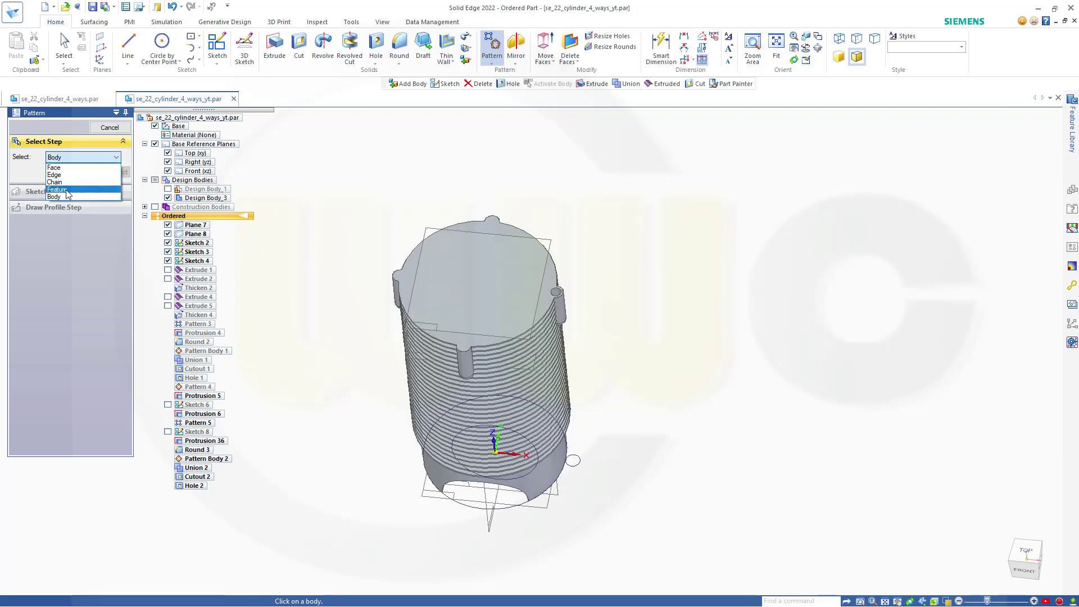
pyautogui.click(76, 189)
pyautogui.click(191, 486)
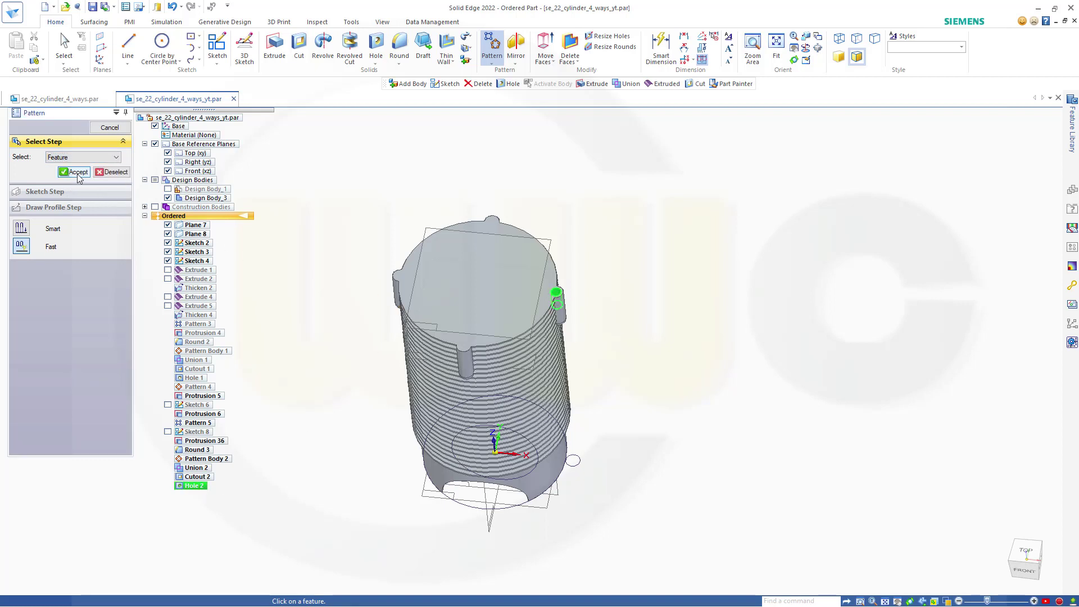
pyautogui.click(76, 172)
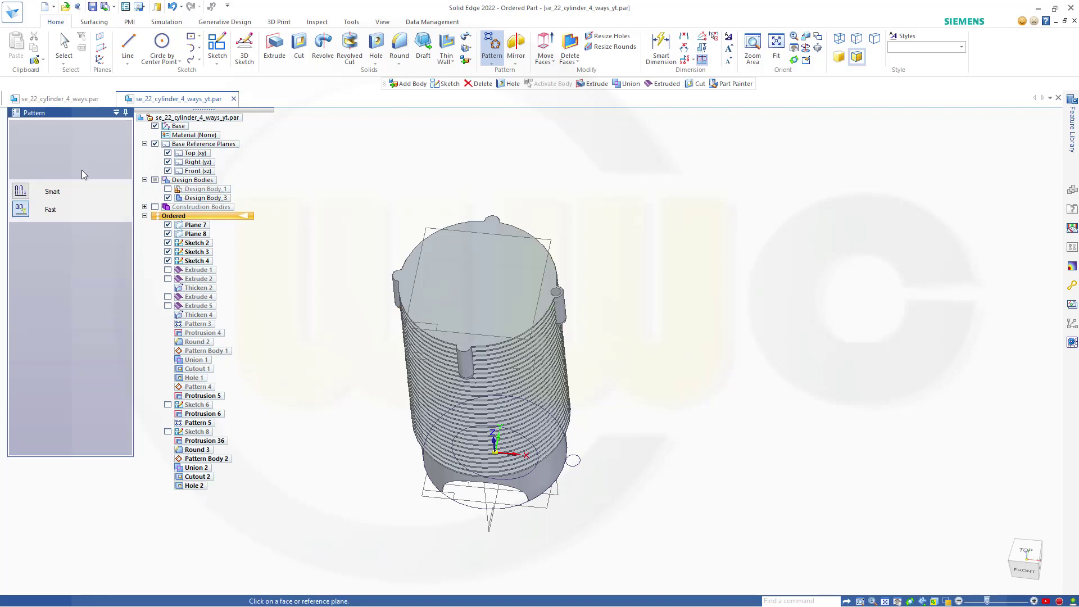
pyautogui.click(429, 230)
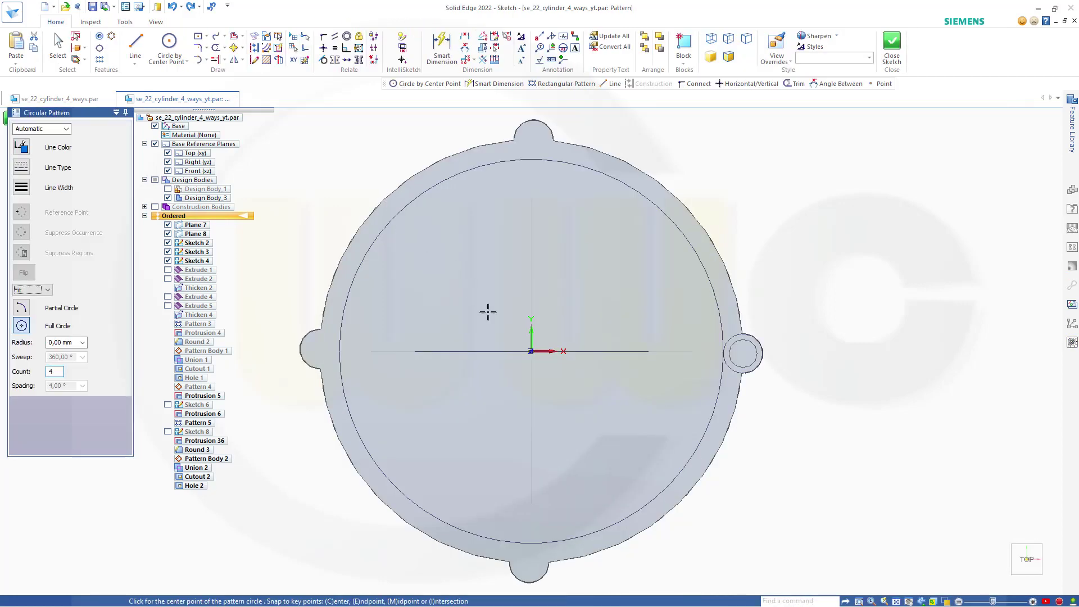
pyautogui.click(531, 351)
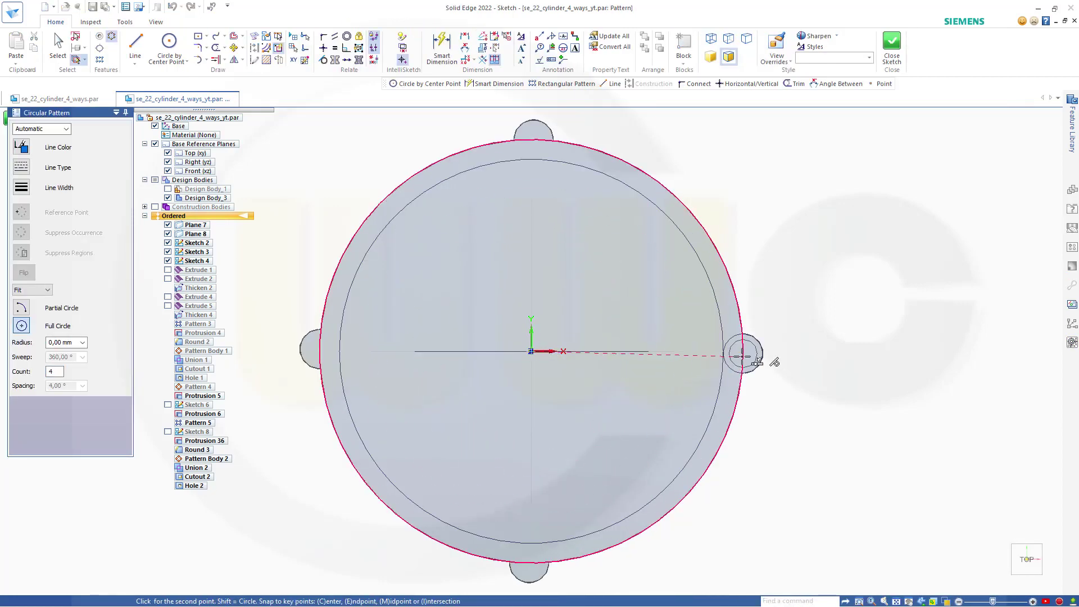
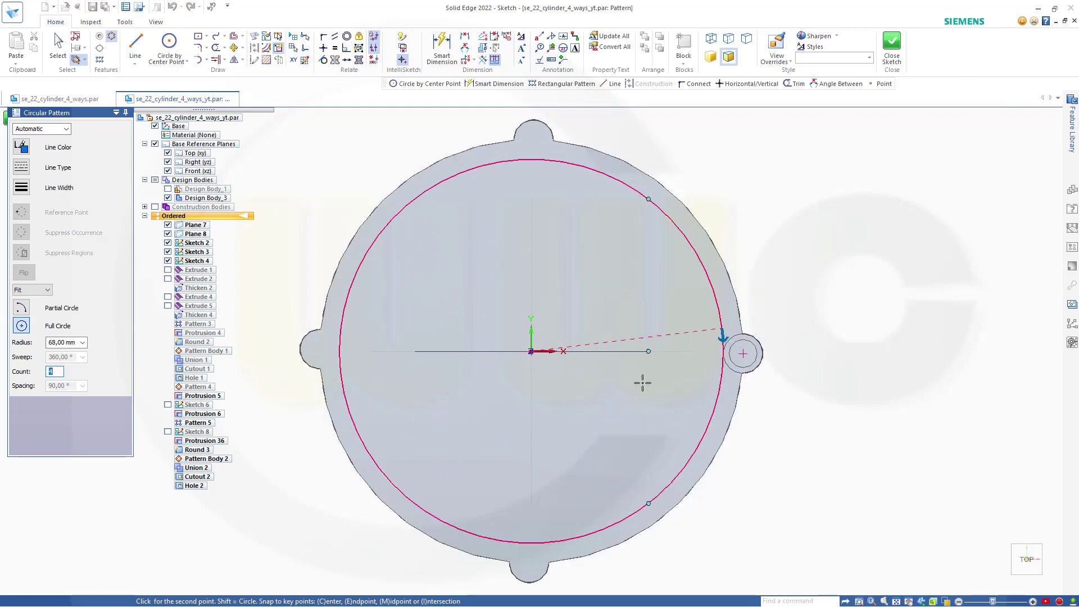
pyautogui.click(631, 422)
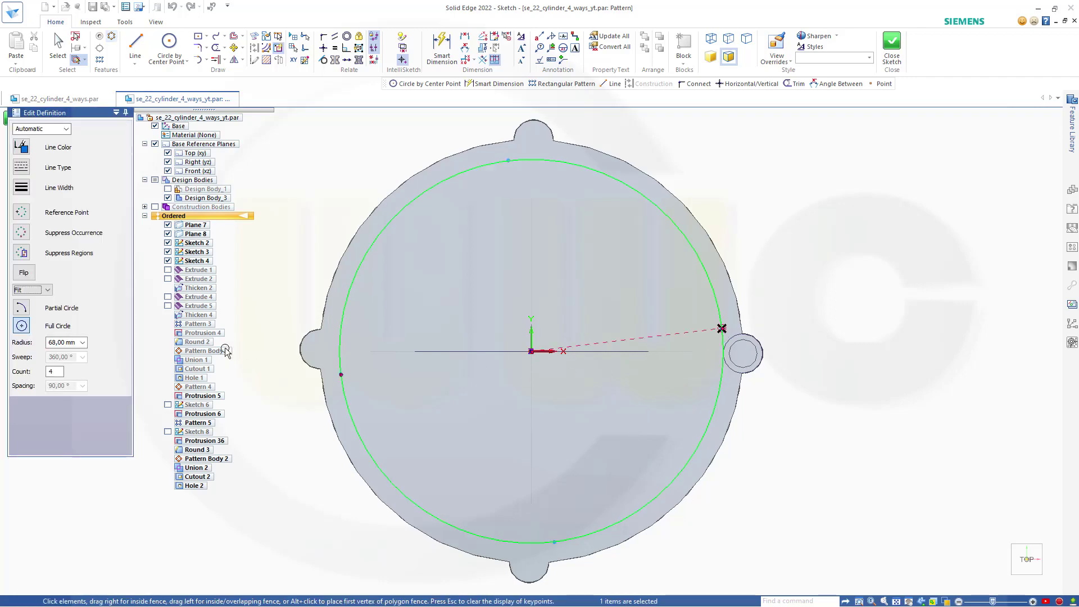
pyautogui.click(894, 44)
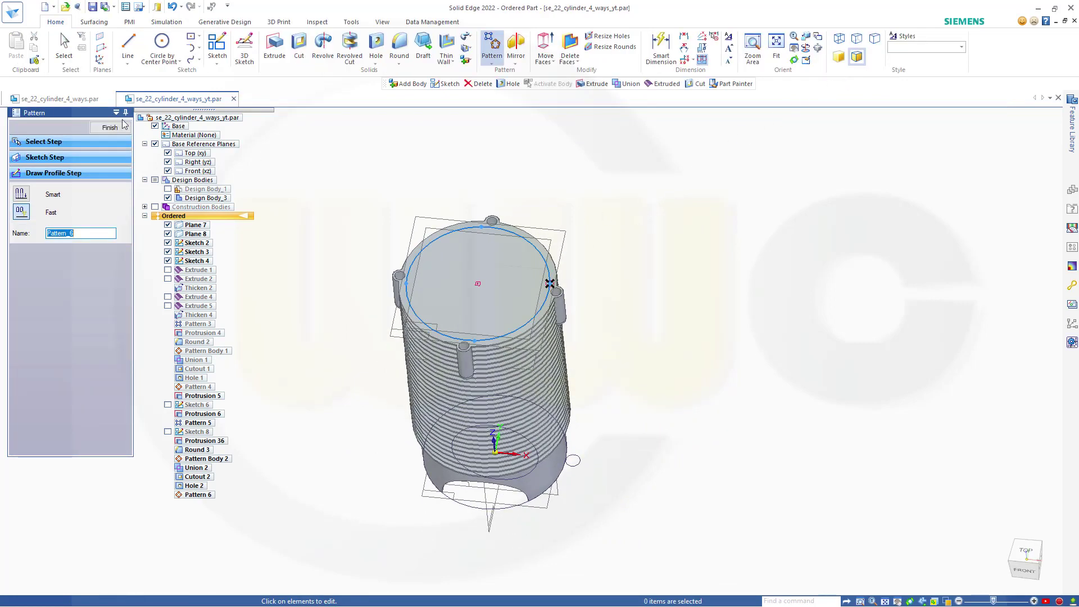
pyautogui.click(105, 130)
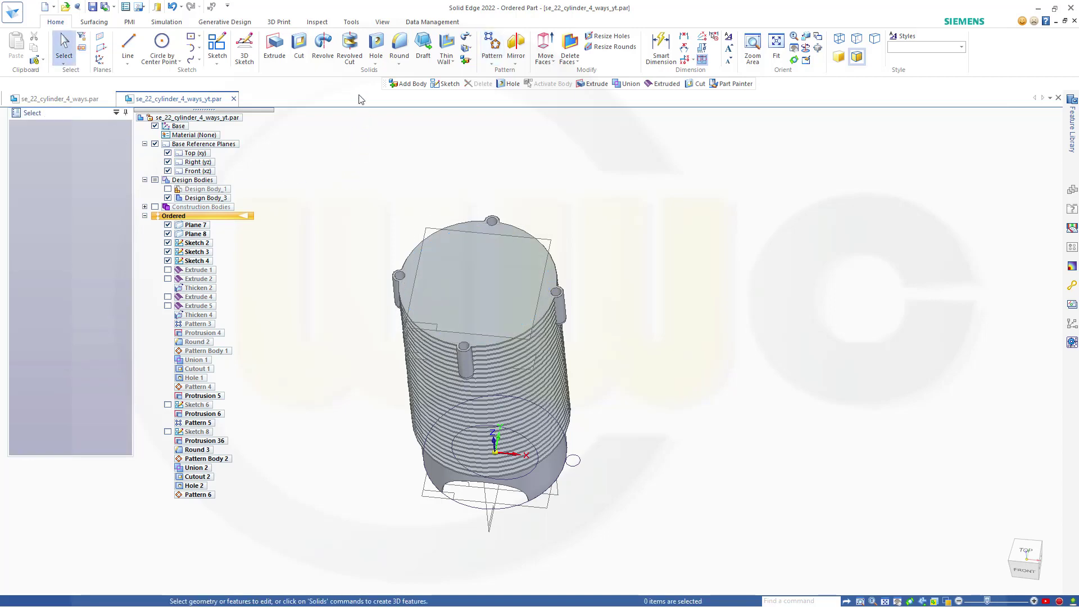
# Place a hole circle on the tube's top plane, centred on the origin
pyautogui.click(376, 46)
pyautogui.click(434, 231)
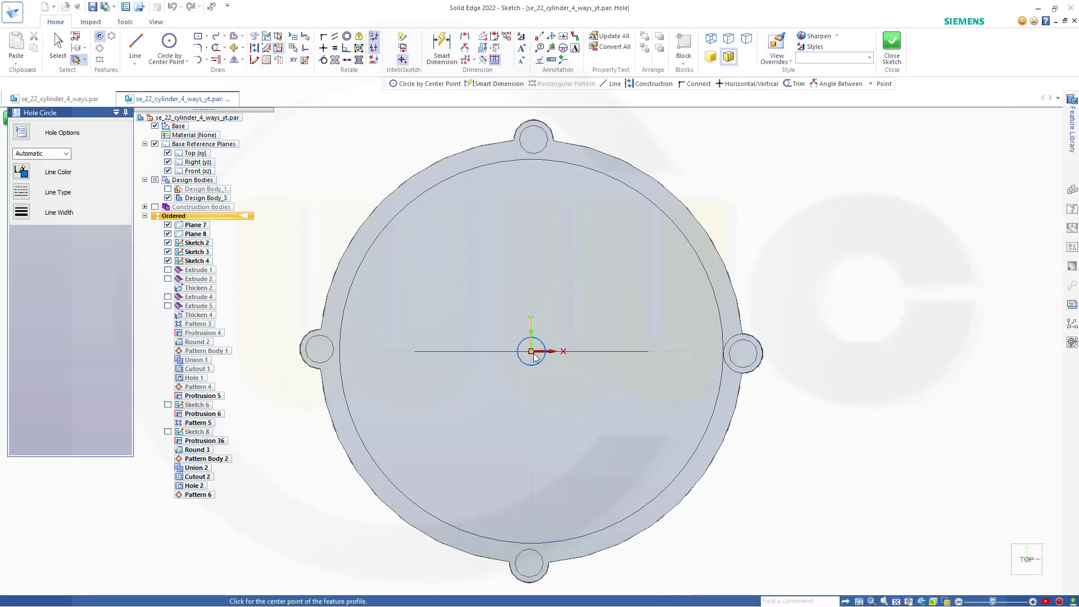
pyautogui.click(533, 357)
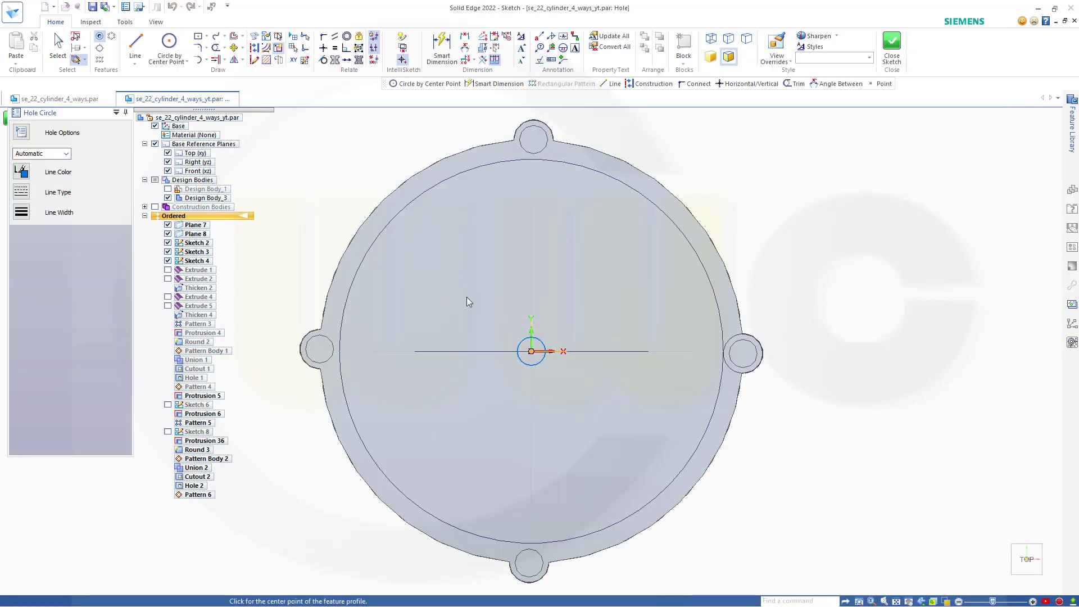
# Set the central hole's diameter to 126 mm with a Through All extent and complete the Hole feature
pyautogui.click(22, 131)
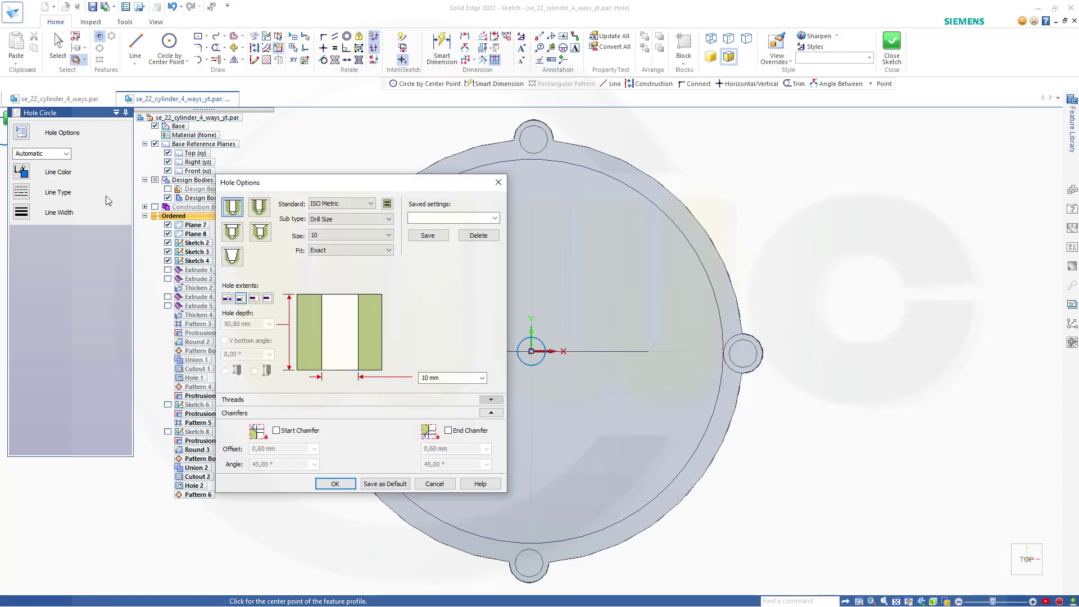
pyautogui.click(454, 378)
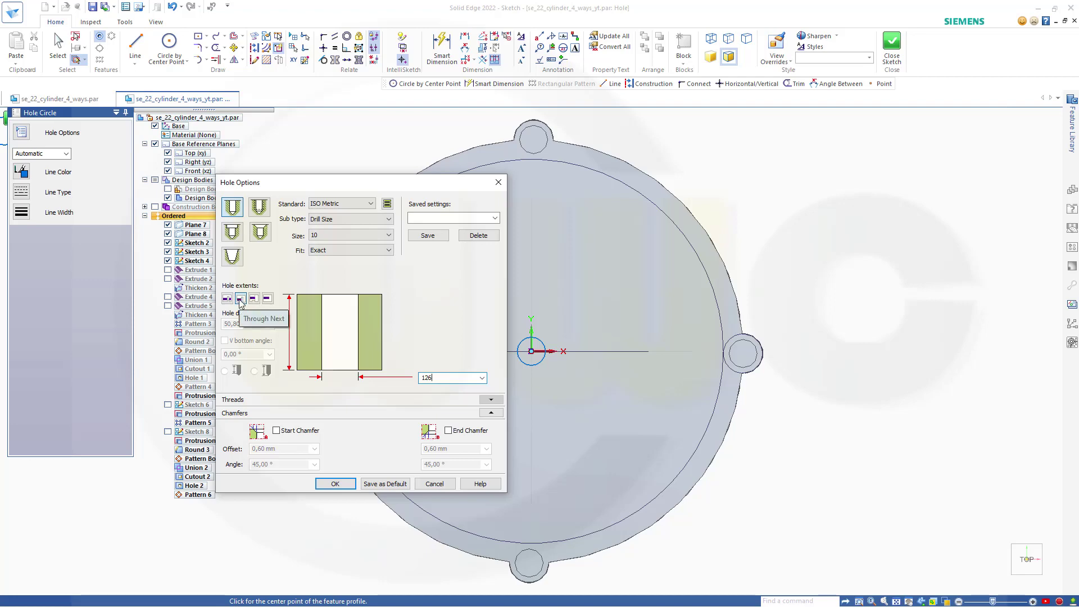
pyautogui.press('Tab')
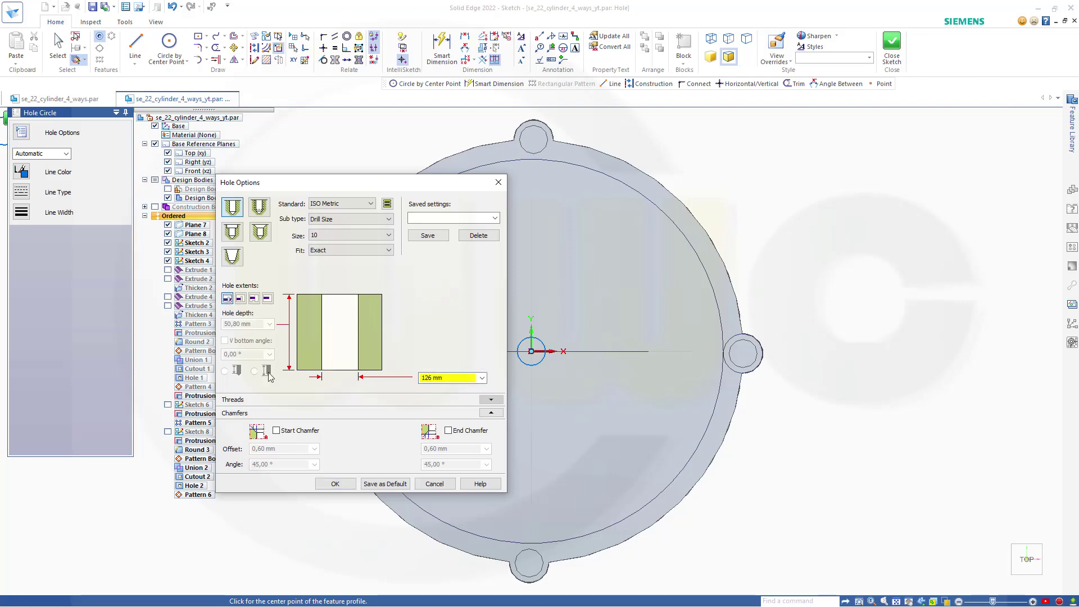
pyautogui.click(336, 484)
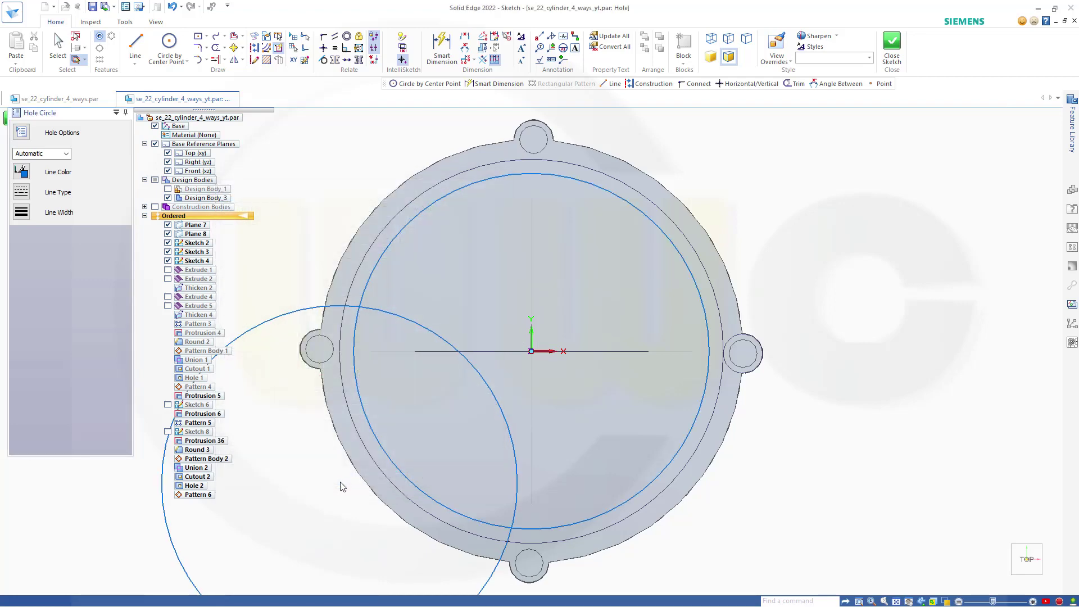
pyautogui.click(892, 45)
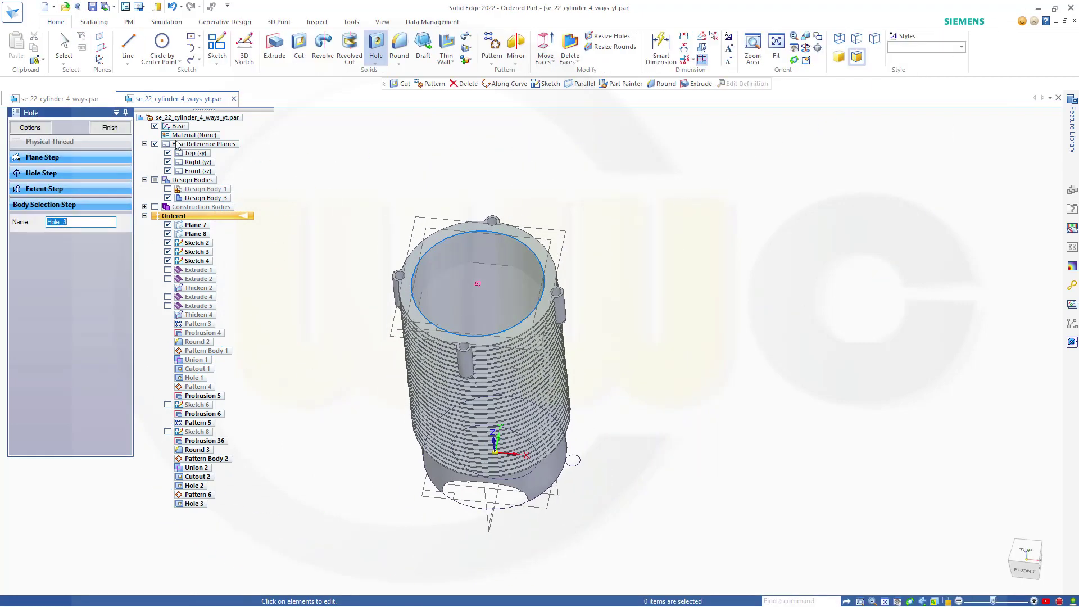
pyautogui.click(110, 129)
pyautogui.click(110, 128)
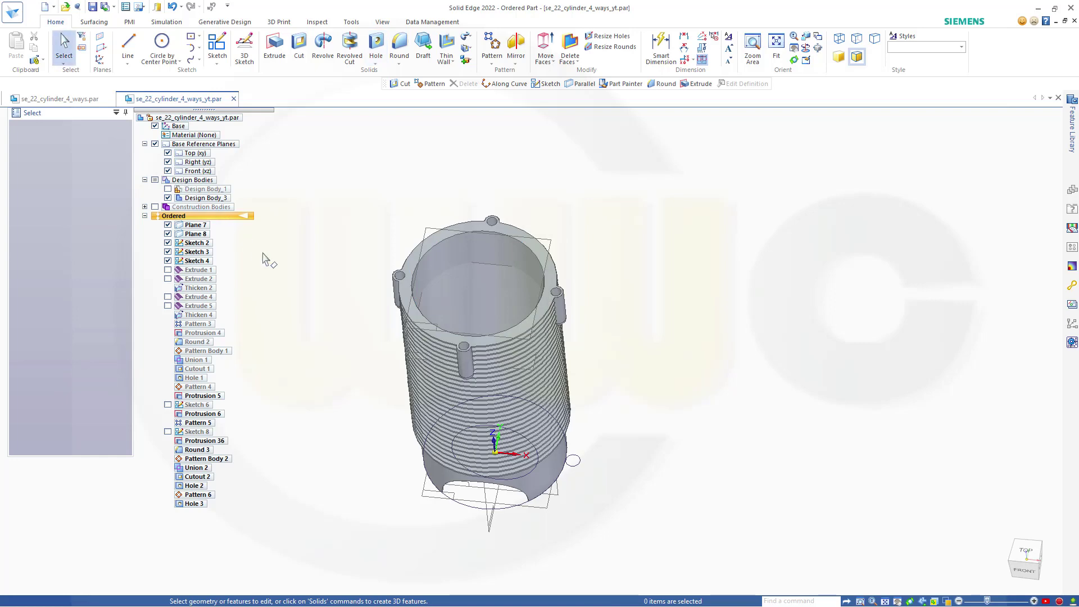
# Hide the finished cylinder body Design Body_3 and add a new part body with the default name Design Body_5
pyautogui.moveTo(265, 257); pyautogui.dragTo(318, 234, button='middle')
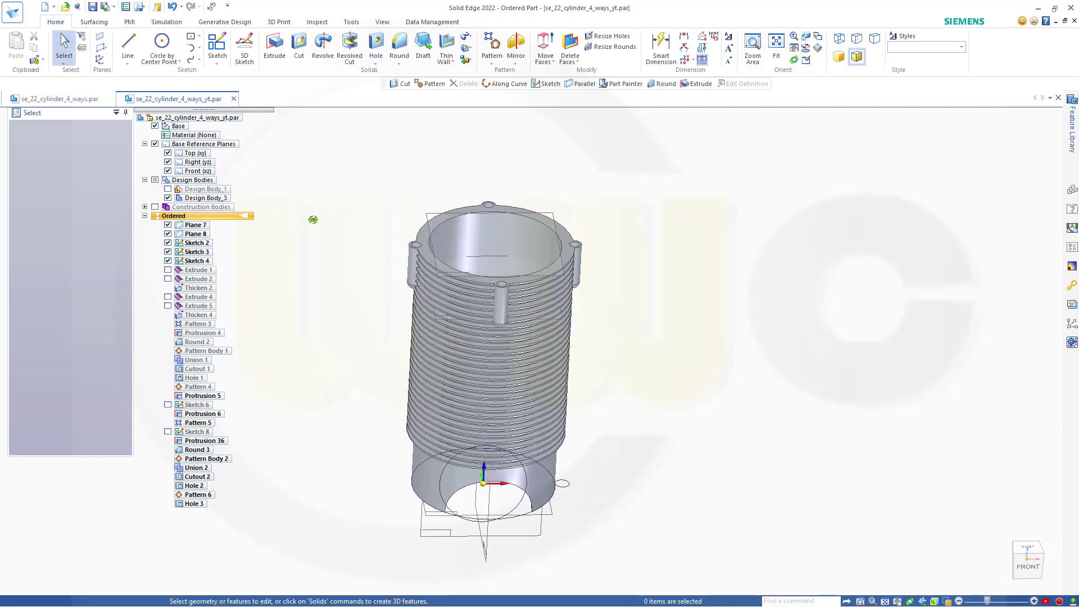
pyautogui.click(168, 198)
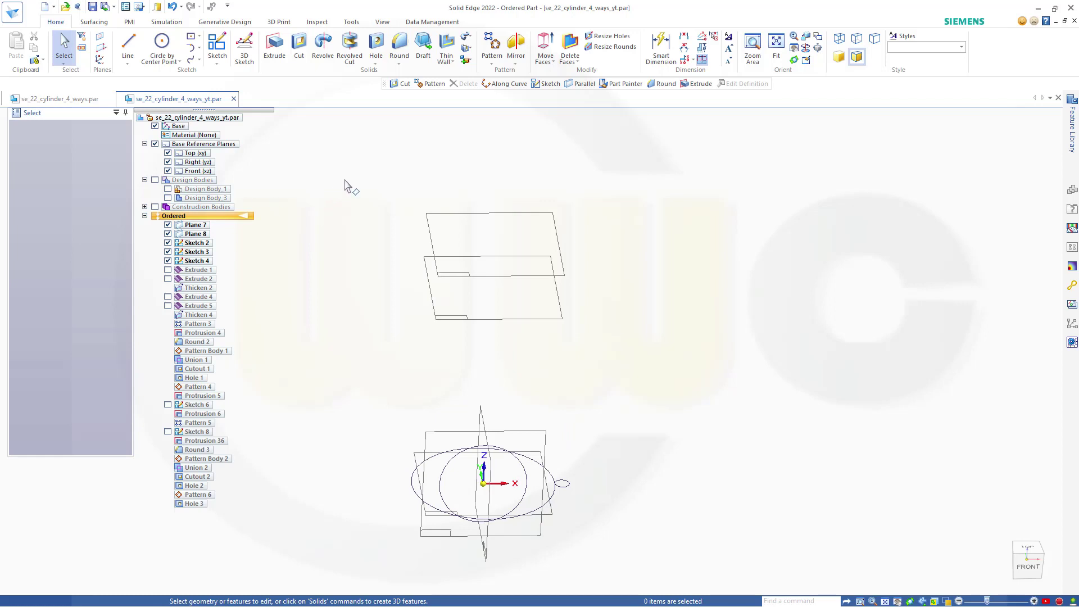
pyautogui.click(467, 60)
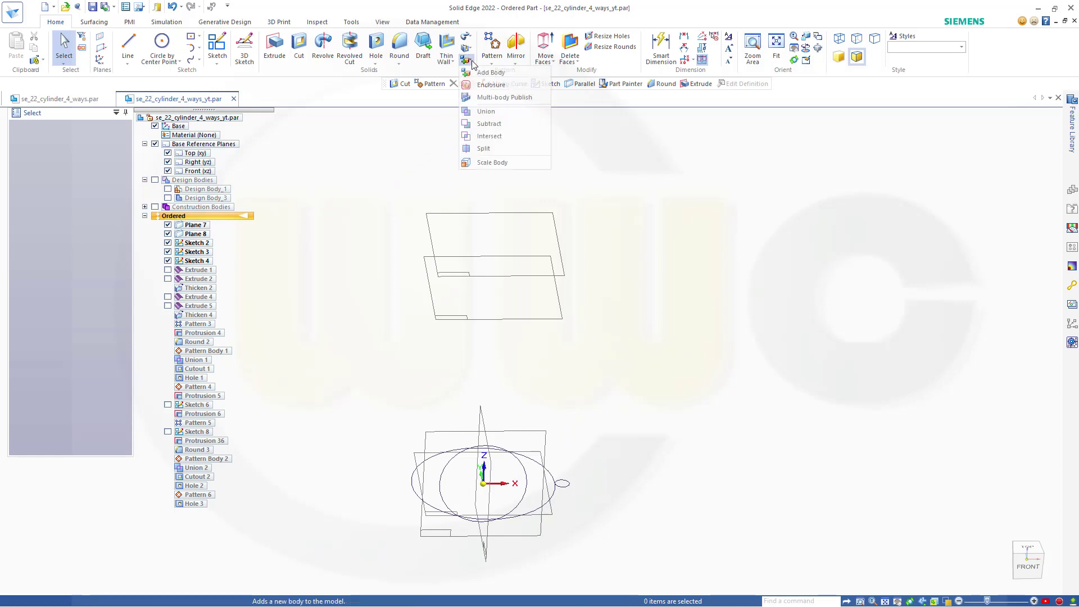
pyautogui.click(481, 77)
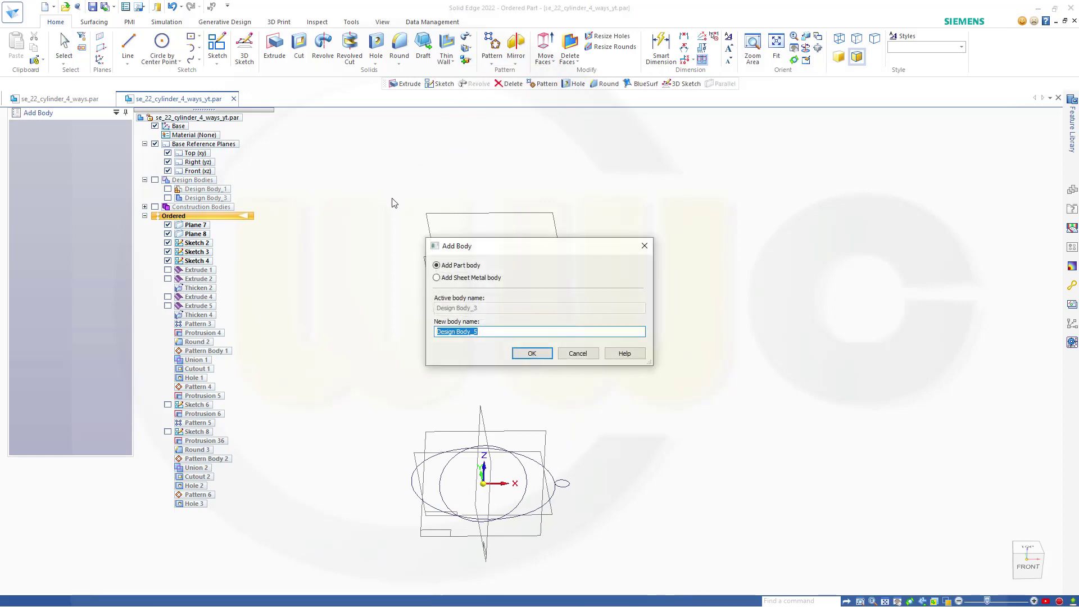
pyautogui.click(531, 354)
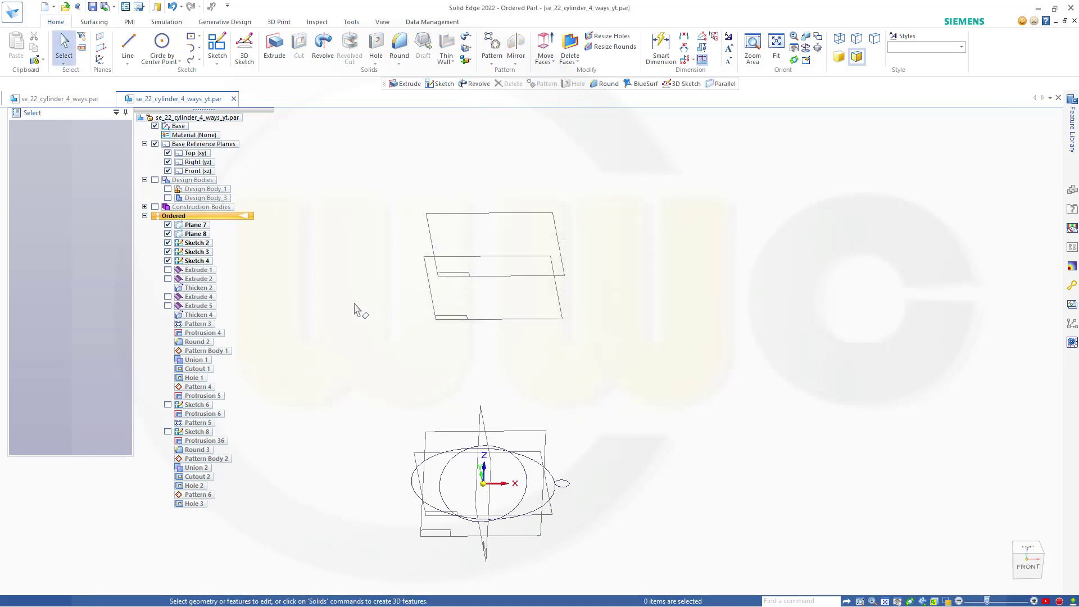
# Extrude the small circle beside the base circle 47 mm upward as a one-sided finite protrusion
pyautogui.moveTo(371, 324)
pyautogui.mouseDown(button='middle')
pyautogui.moveTo(374, 294)
pyautogui.moveTo(358, 316)
pyautogui.mouseUp(button='middle')
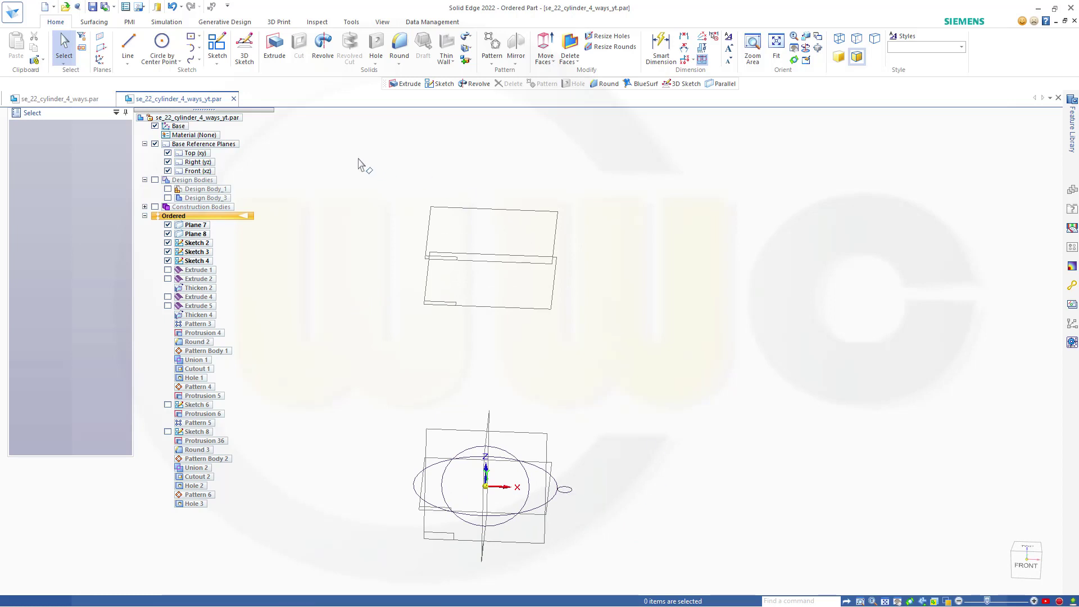
pyautogui.click(274, 46)
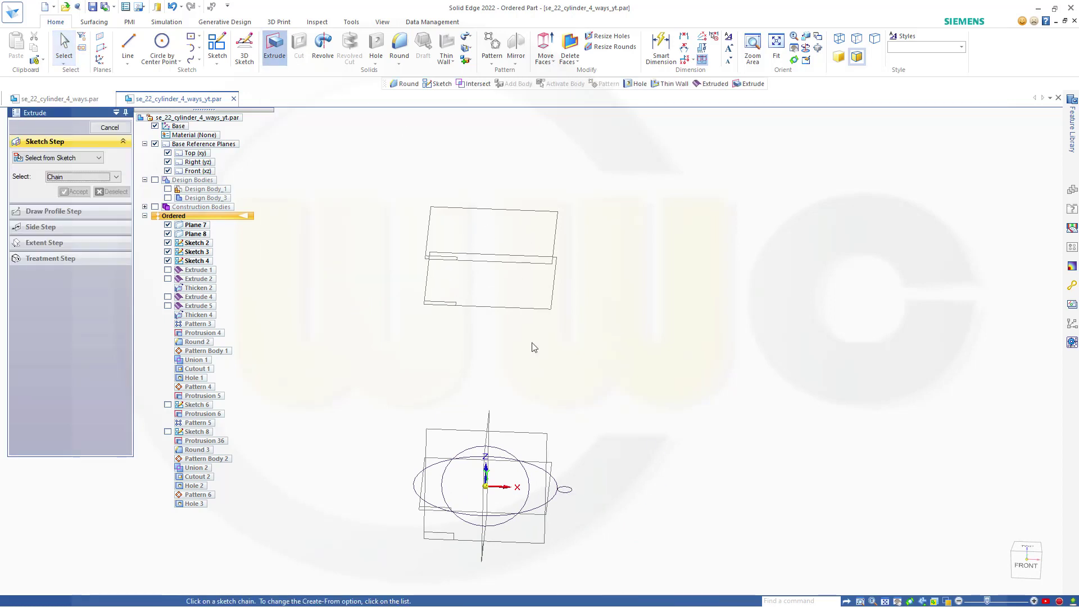
pyautogui.click(566, 495)
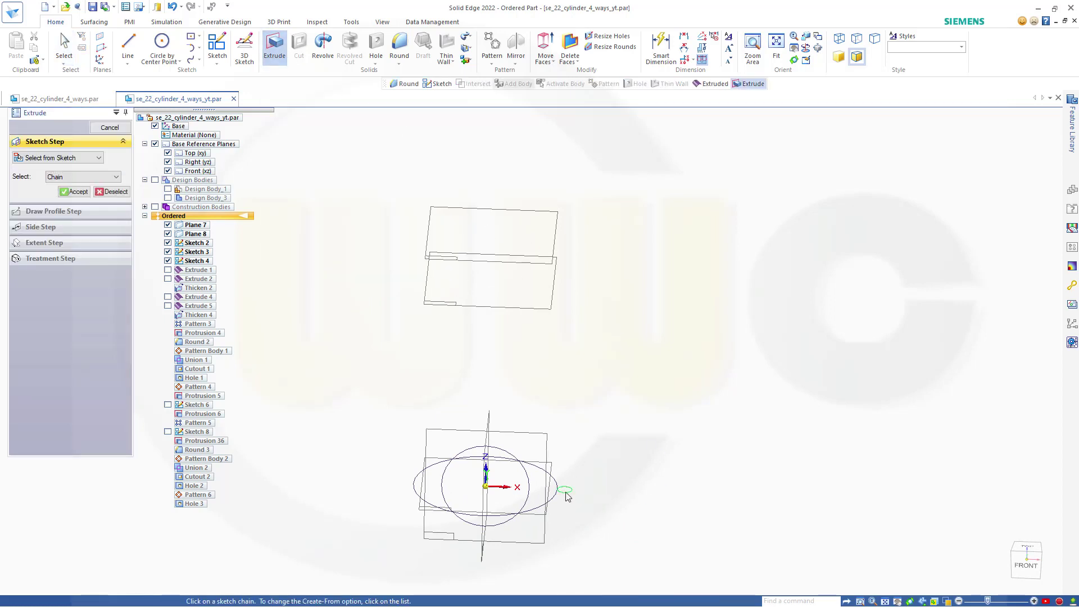
pyautogui.click(75, 193)
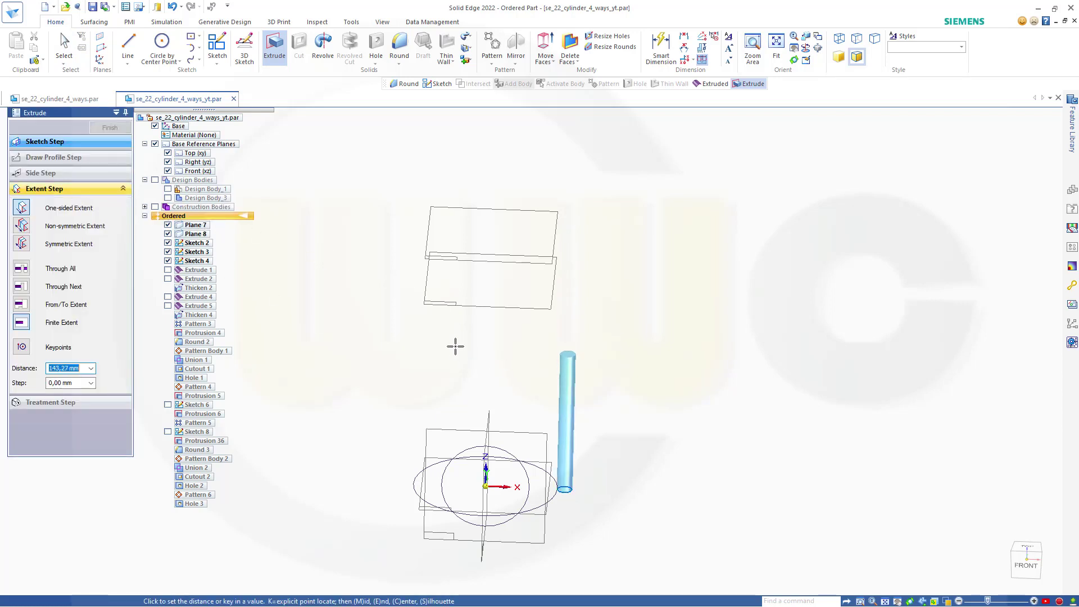
pyautogui.press('Tab')
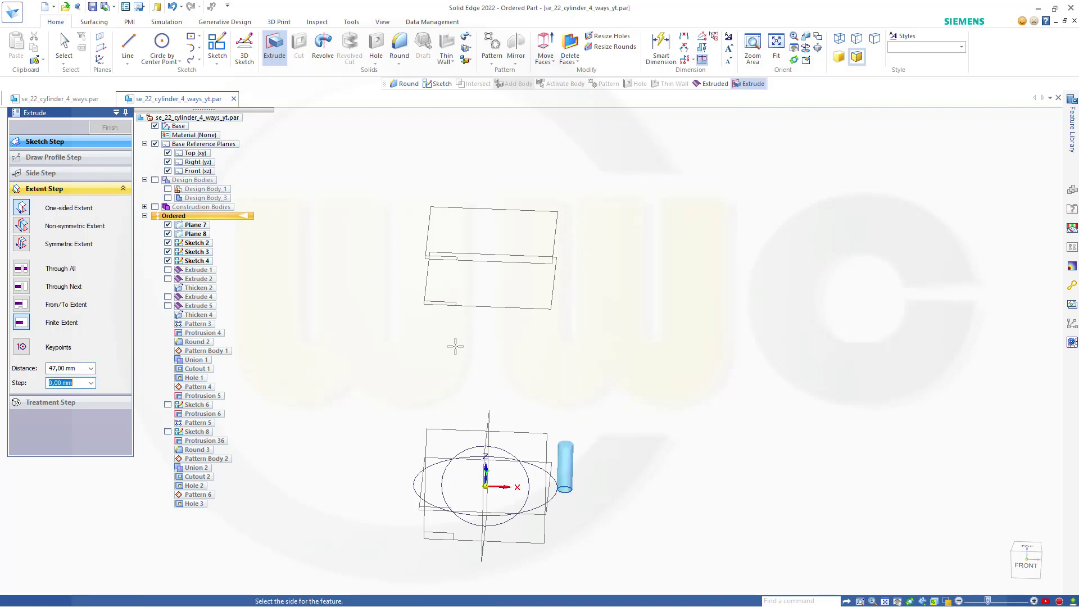
pyautogui.click(390, 208)
pyautogui.click(110, 127)
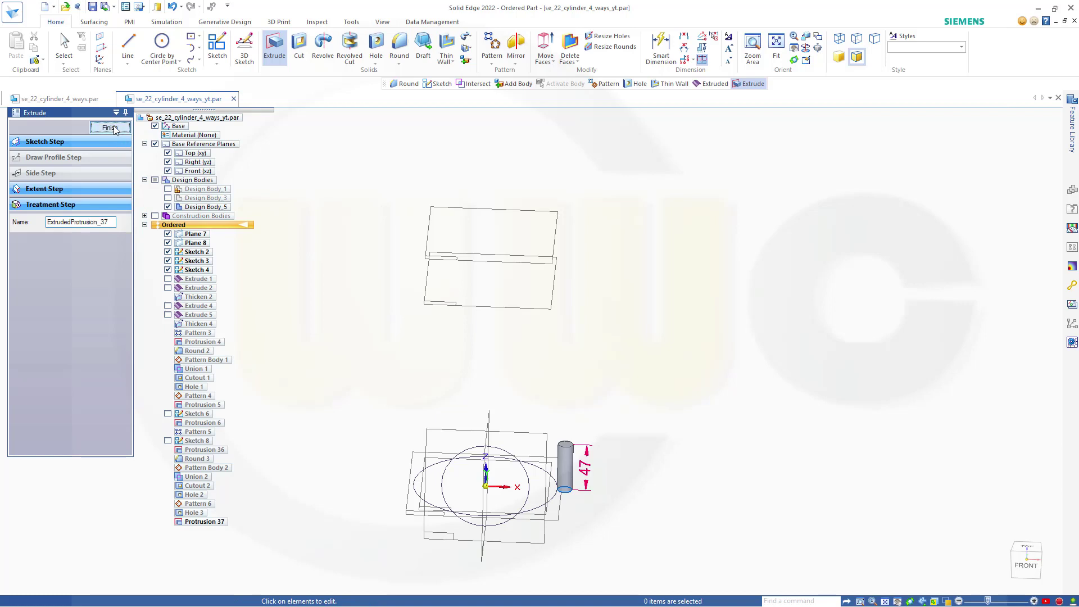
pyautogui.press('Escape')
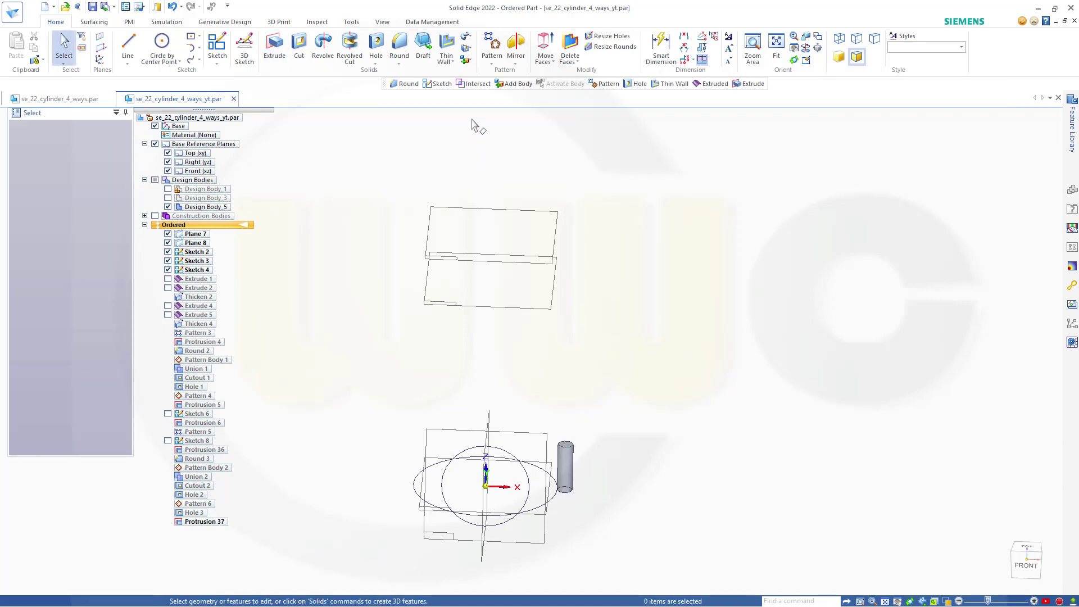
# Round the upper edge of the new pin with a 7 mm radius
pyautogui.click(399, 49)
pyautogui.click(570, 450)
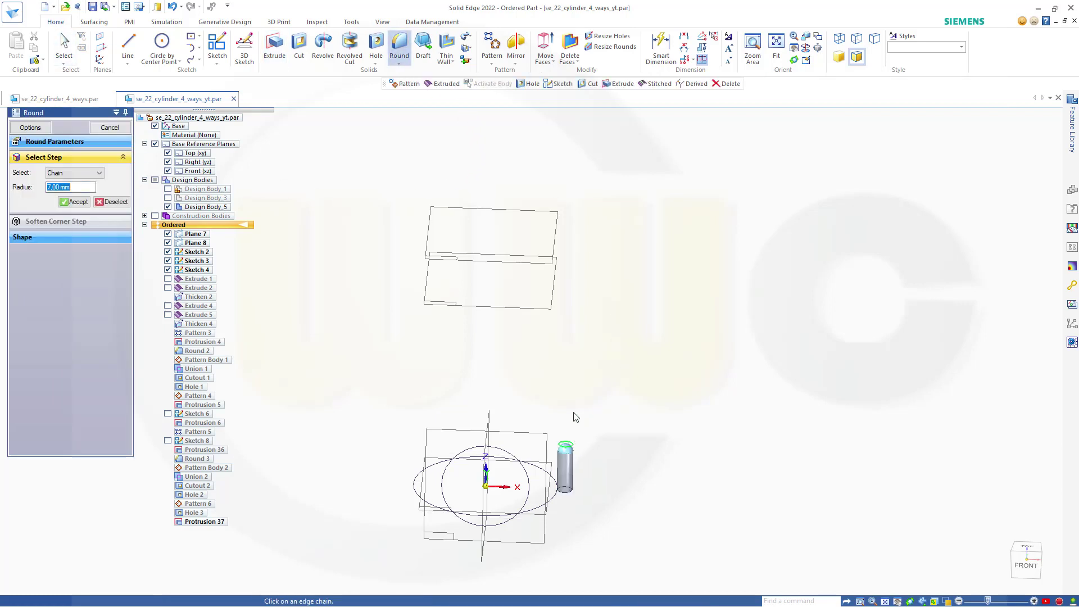
pyautogui.click(75, 201)
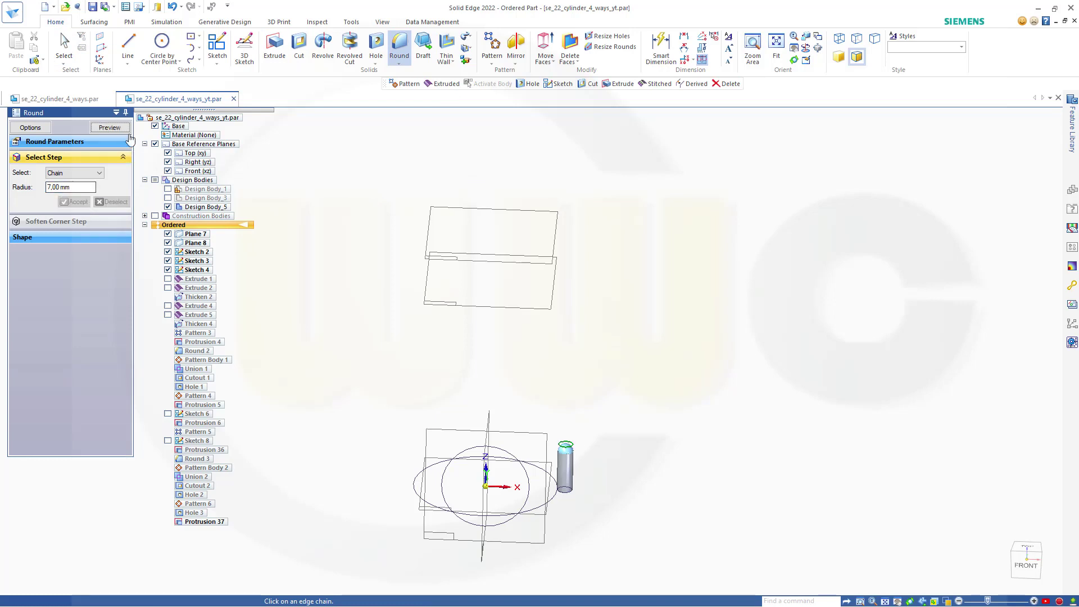
pyautogui.click(104, 128)
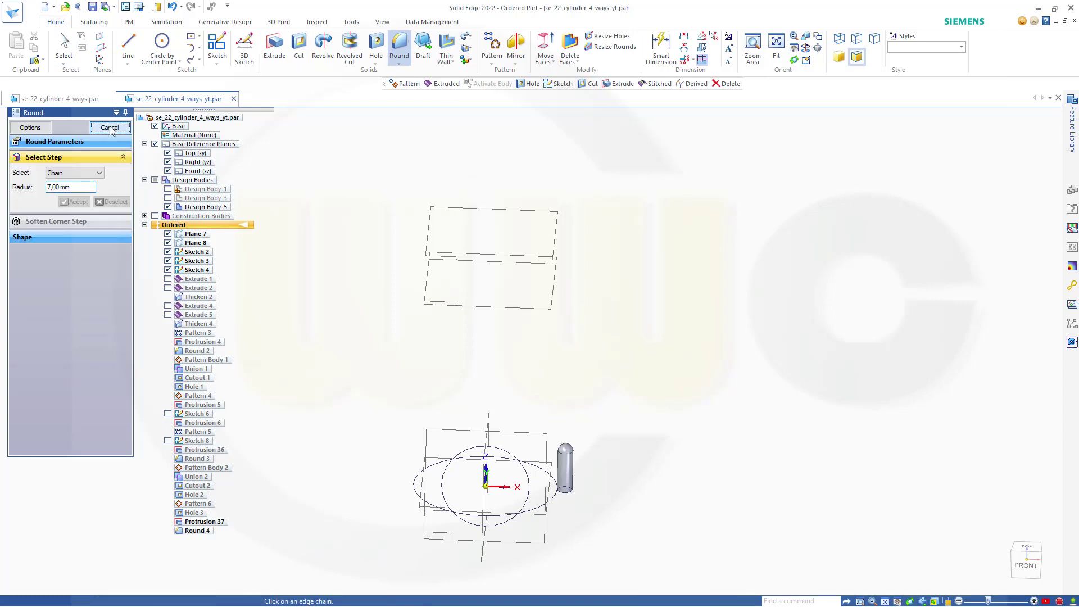
pyautogui.press('Escape')
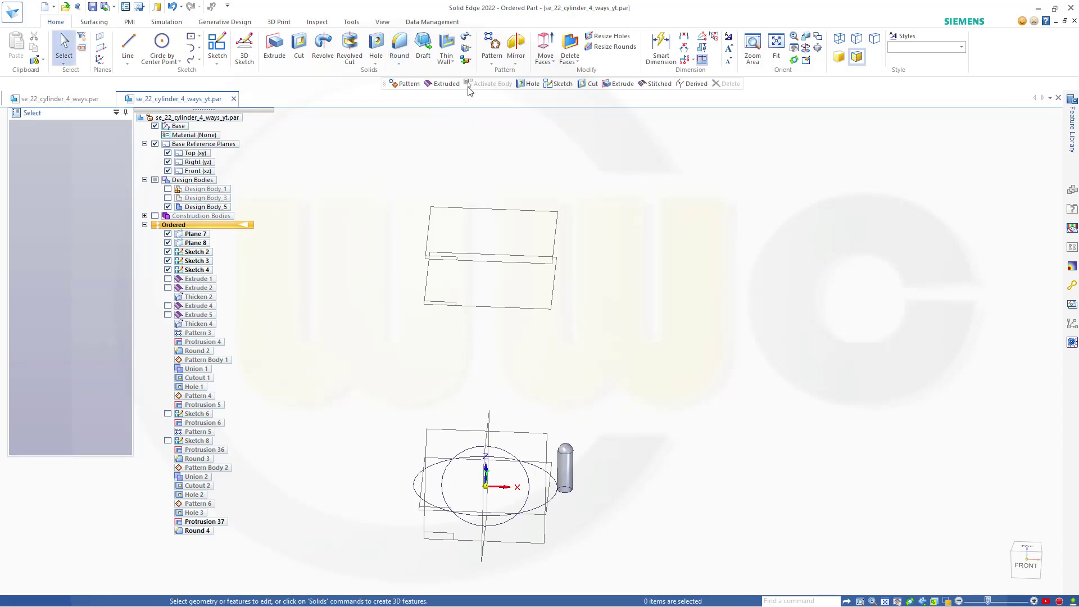
# Pattern the pin's protrusion and round on the Top (xy) plane in a full circle of 4 around the origin, with a 68 mm radius
pyautogui.click(492, 48)
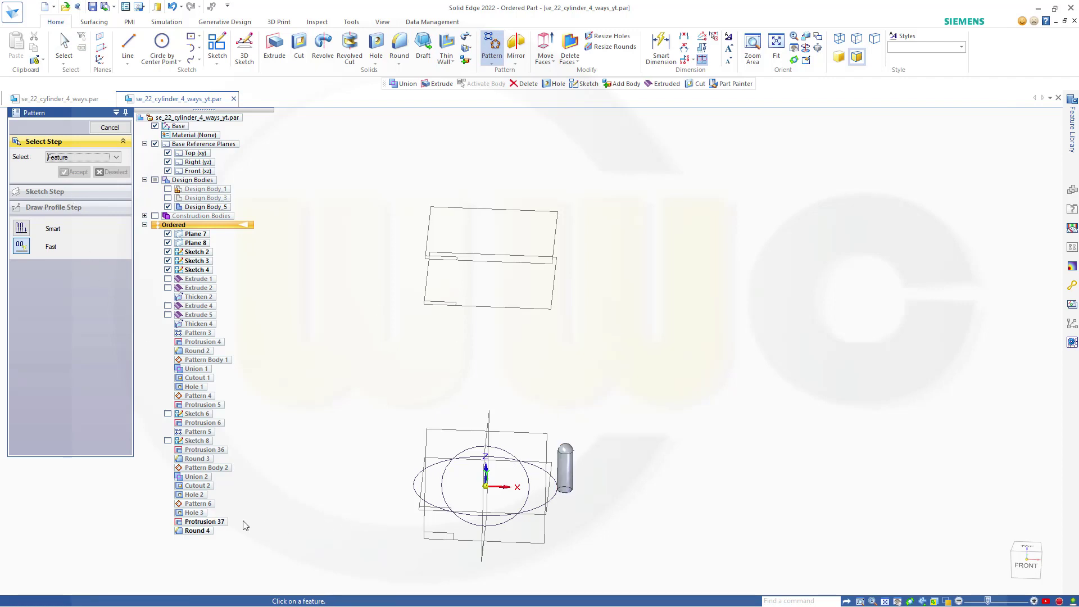
pyautogui.click(208, 523)
pyautogui.click(199, 533)
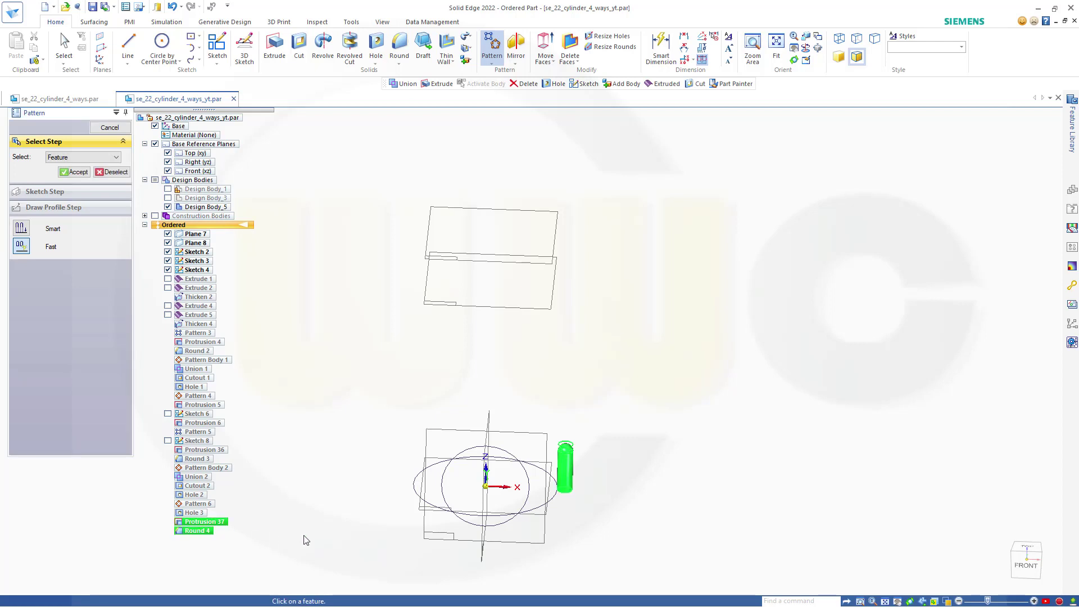
pyautogui.click(76, 172)
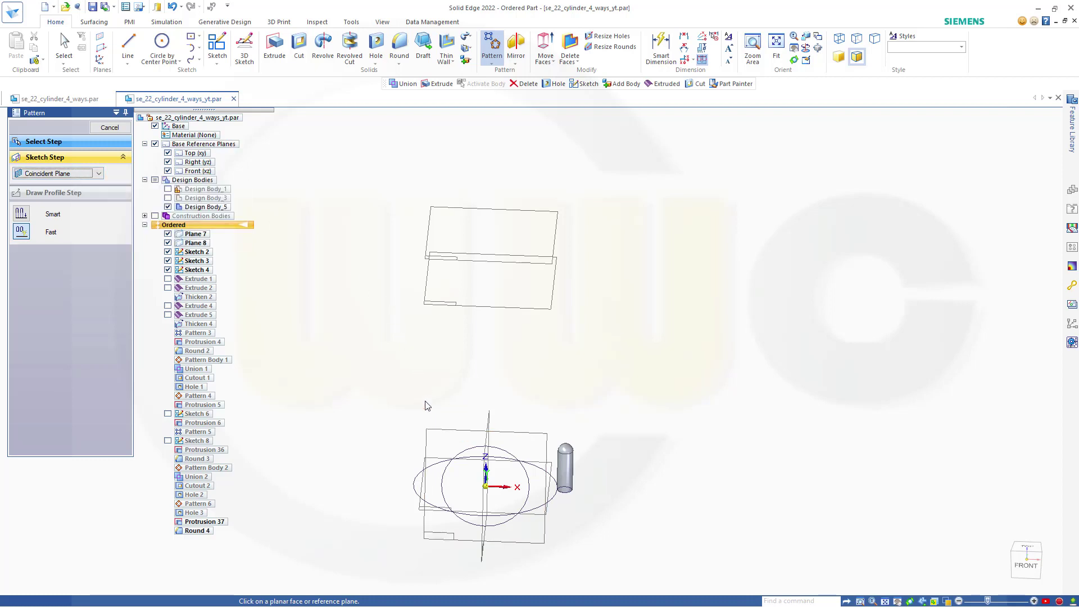
pyautogui.moveTo(424, 405)
pyautogui.mouseDown(button='middle')
pyautogui.moveTo(405, 378)
pyautogui.moveTo(385, 393)
pyautogui.moveTo(399, 508)
pyautogui.mouseUp(button='middle')
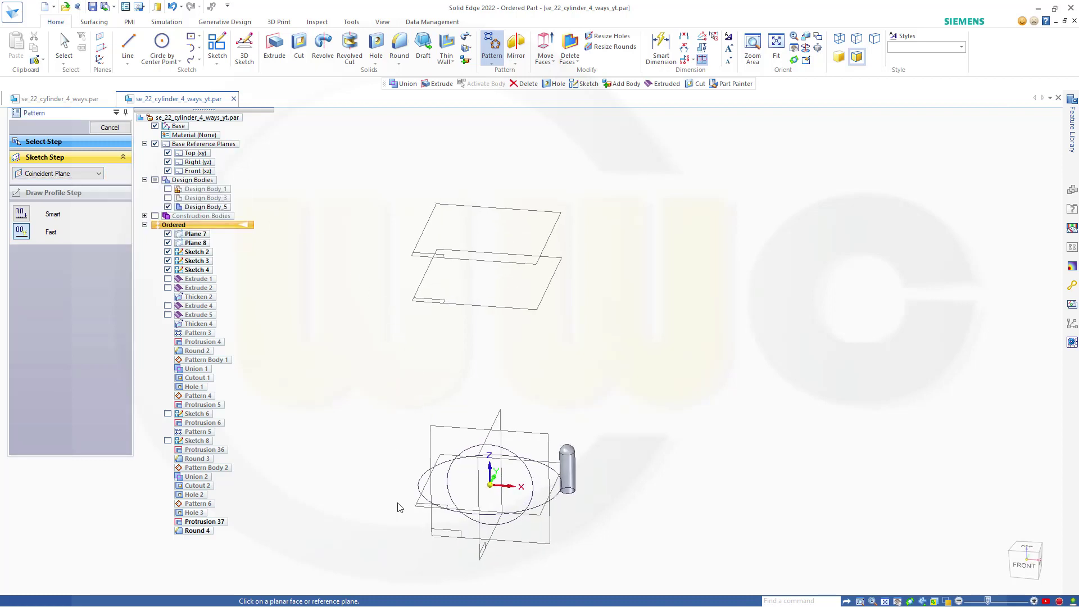
pyautogui.click(425, 516)
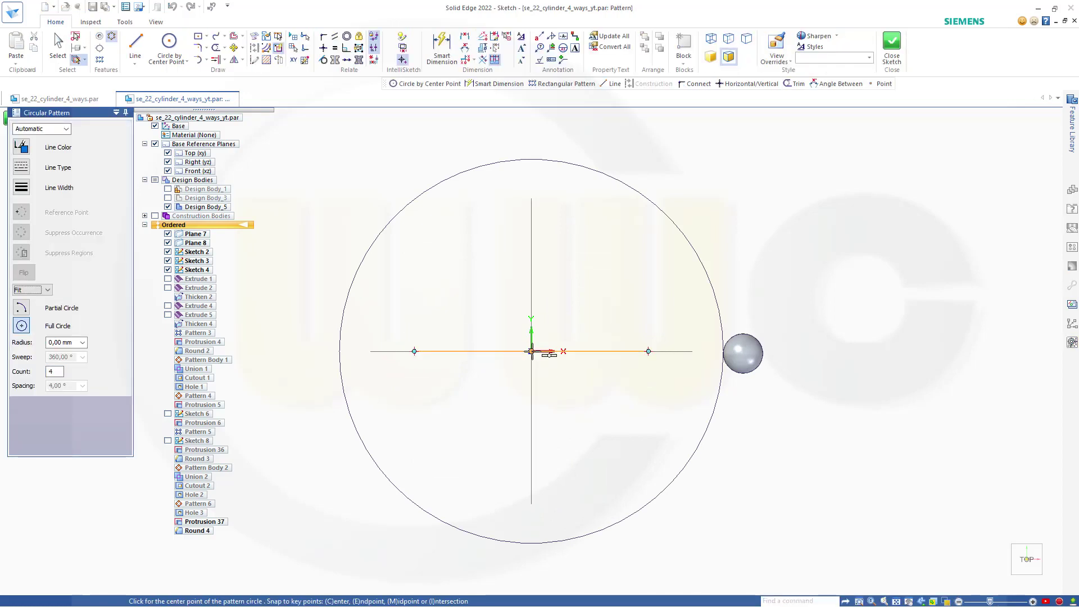
pyautogui.click(531, 351)
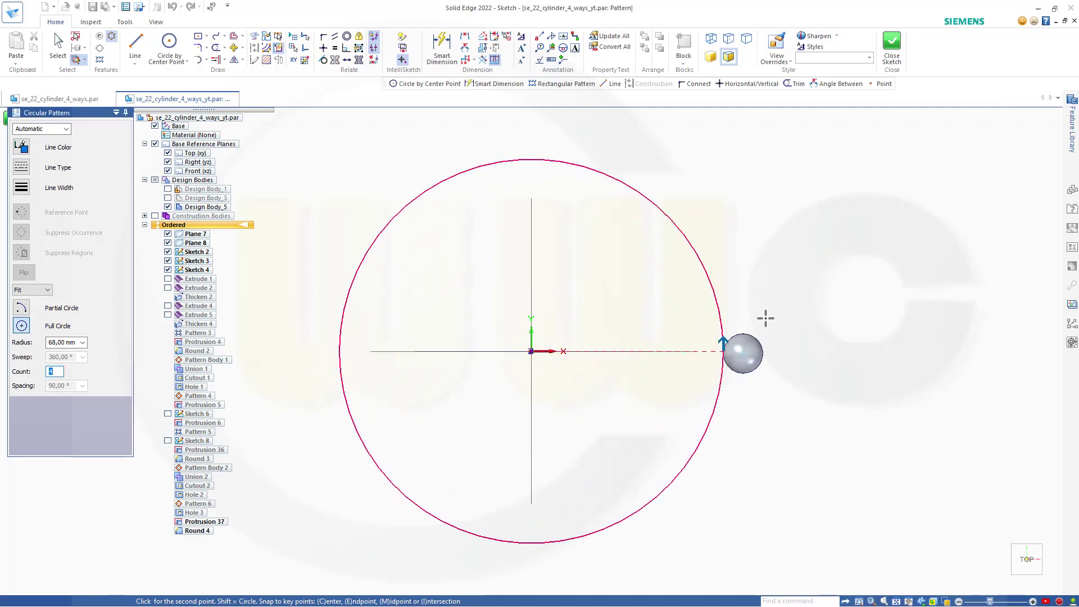
pyautogui.click(725, 404)
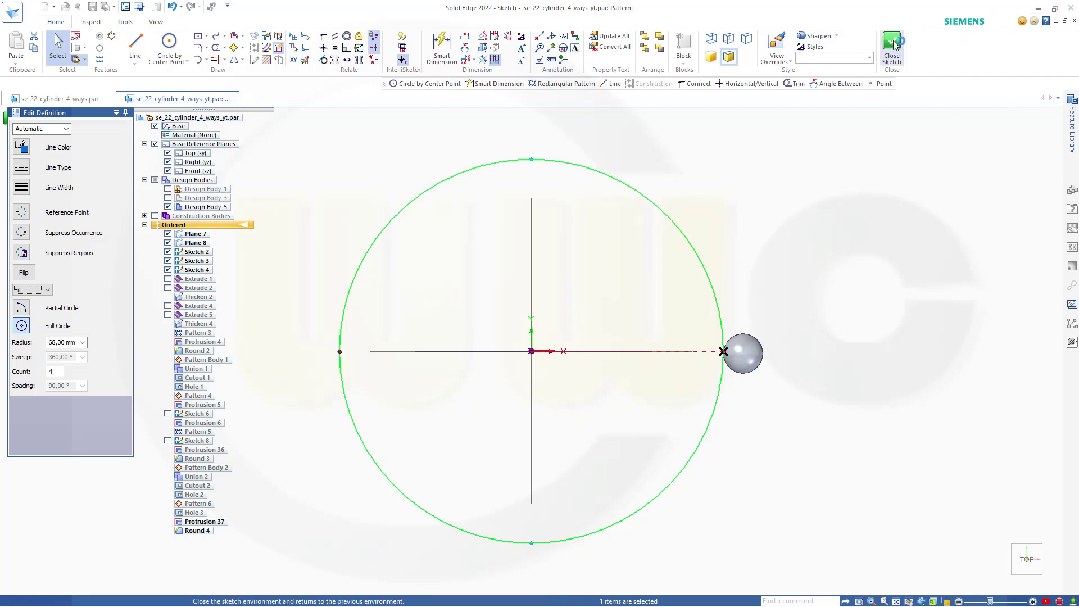
pyautogui.click(882, 59)
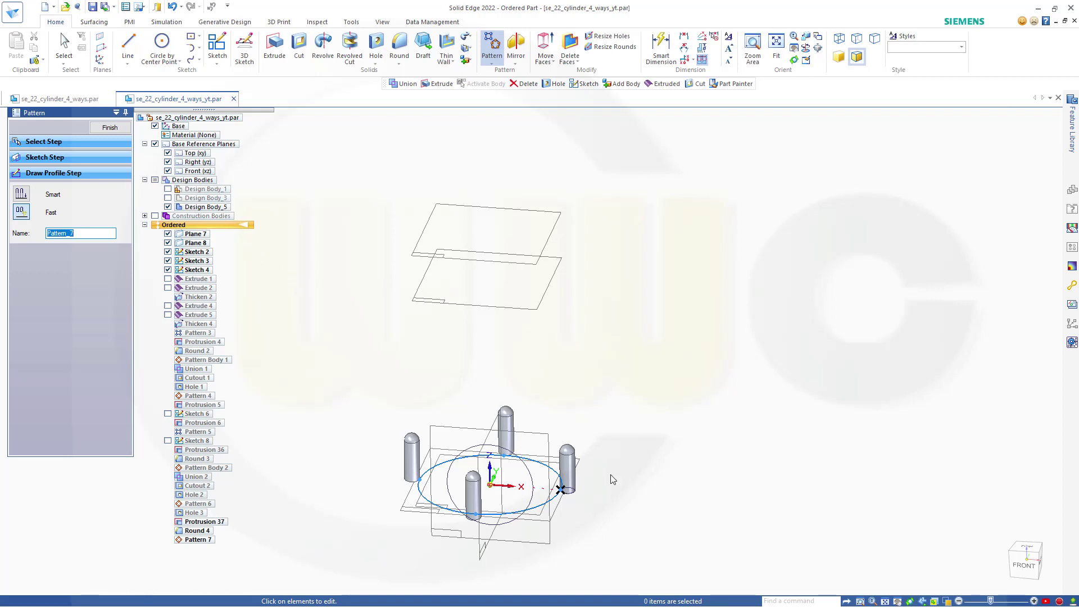
pyautogui.click(113, 128)
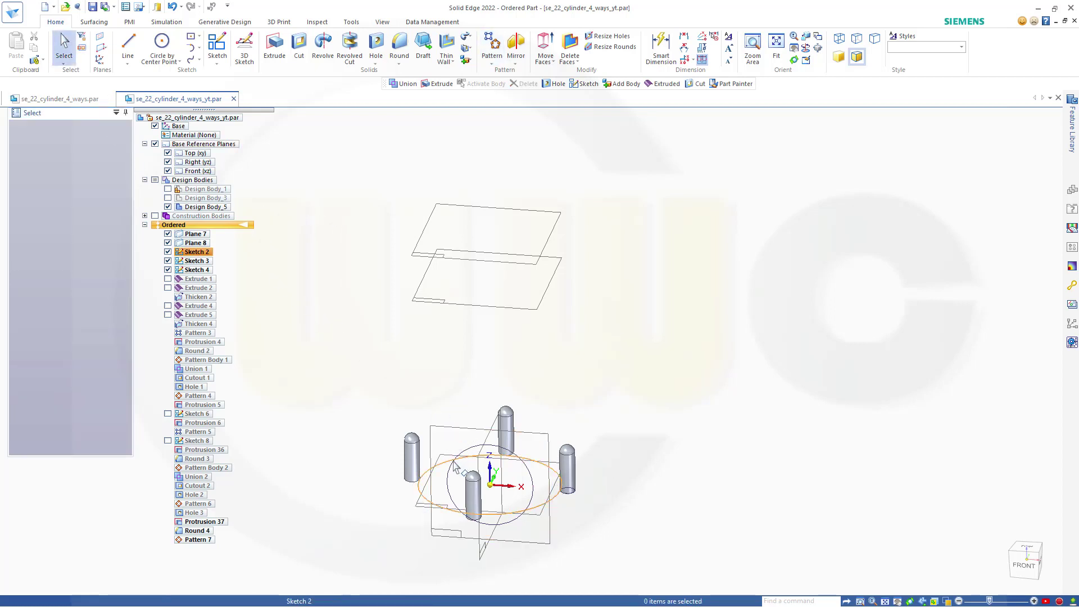
# Extrude the large base circle as a from/to protrusion from the Top (xy) plane up to the uppermost reference plane
pyautogui.click(276, 48)
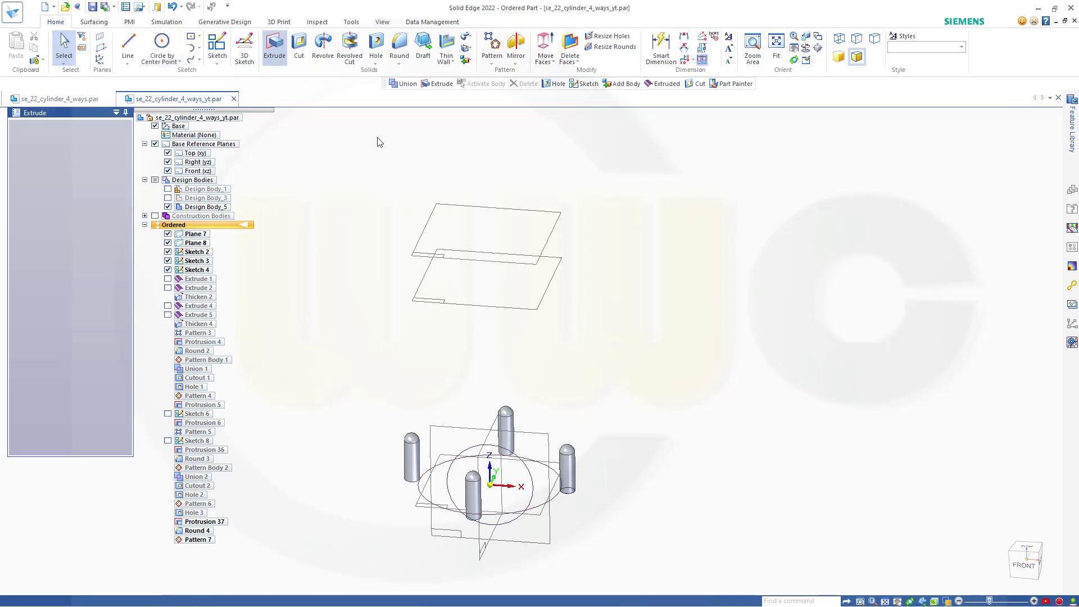
pyautogui.click(559, 502)
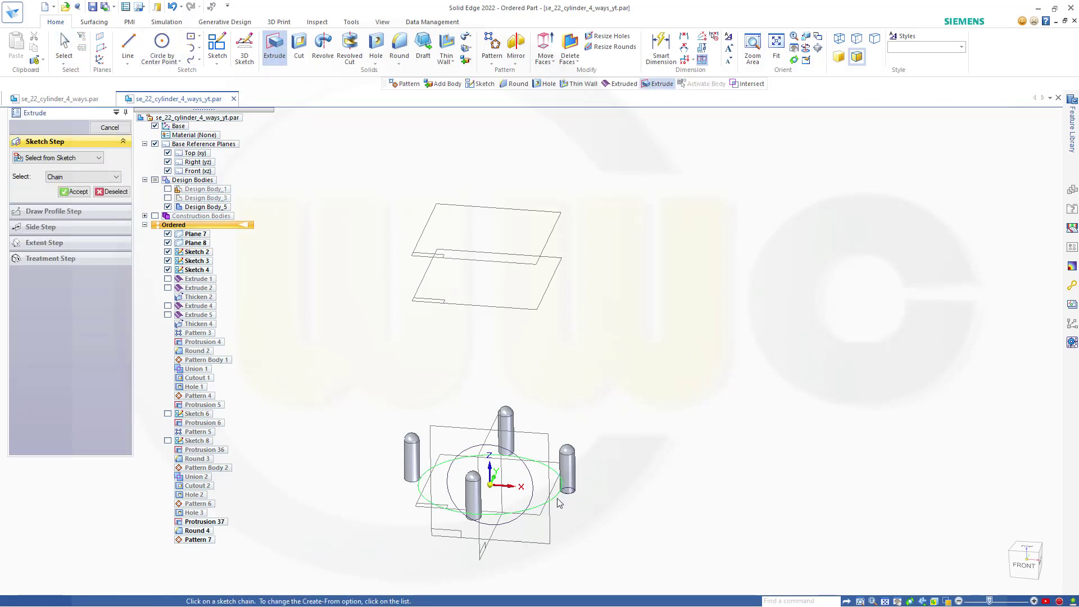
pyautogui.click(74, 192)
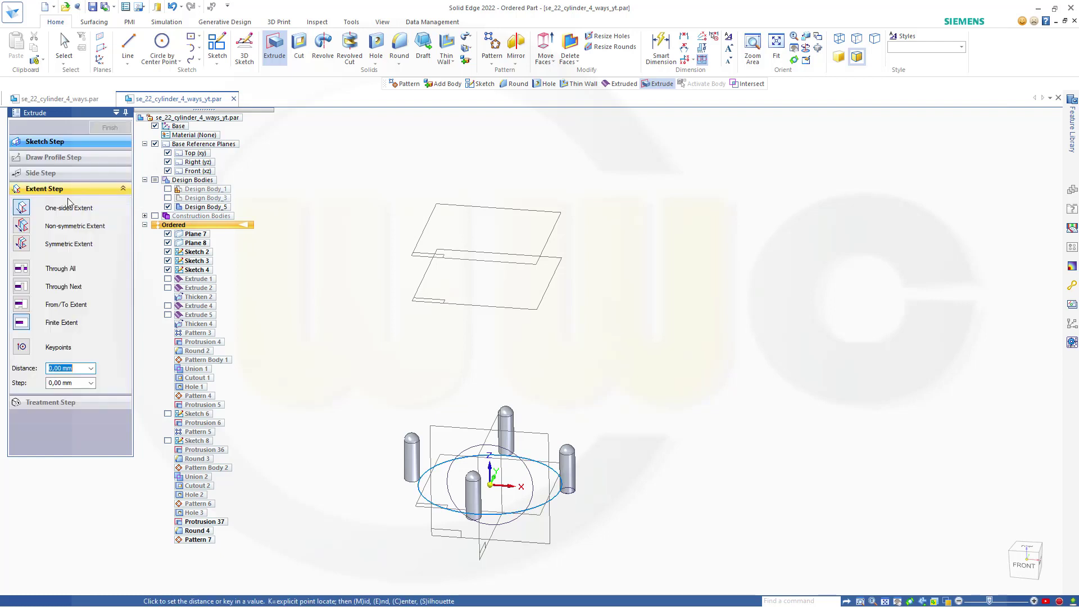
pyautogui.click(22, 305)
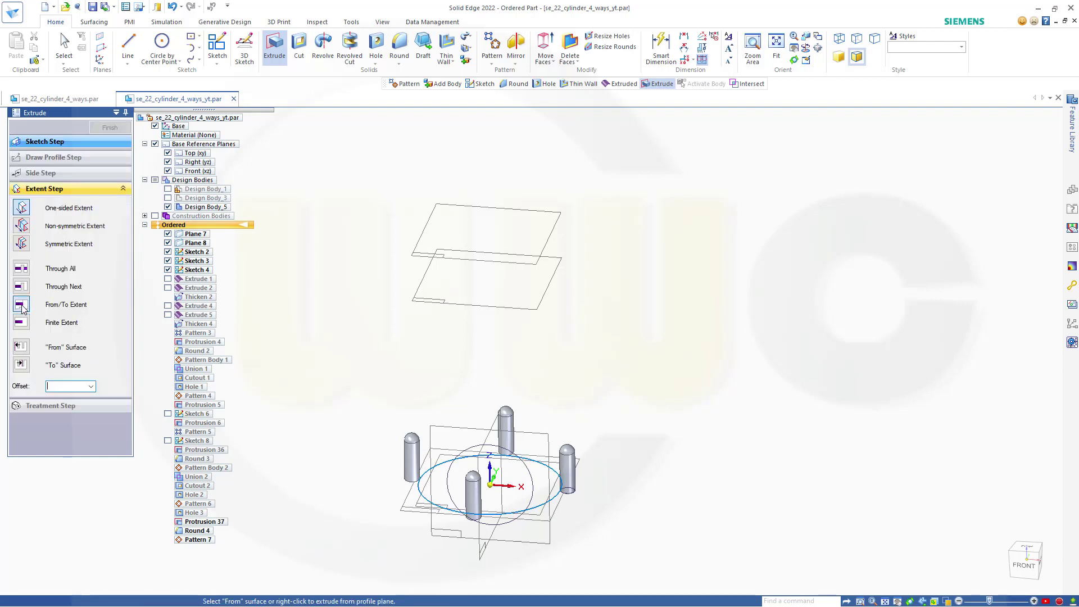
pyautogui.click(425, 512)
pyautogui.click(483, 261)
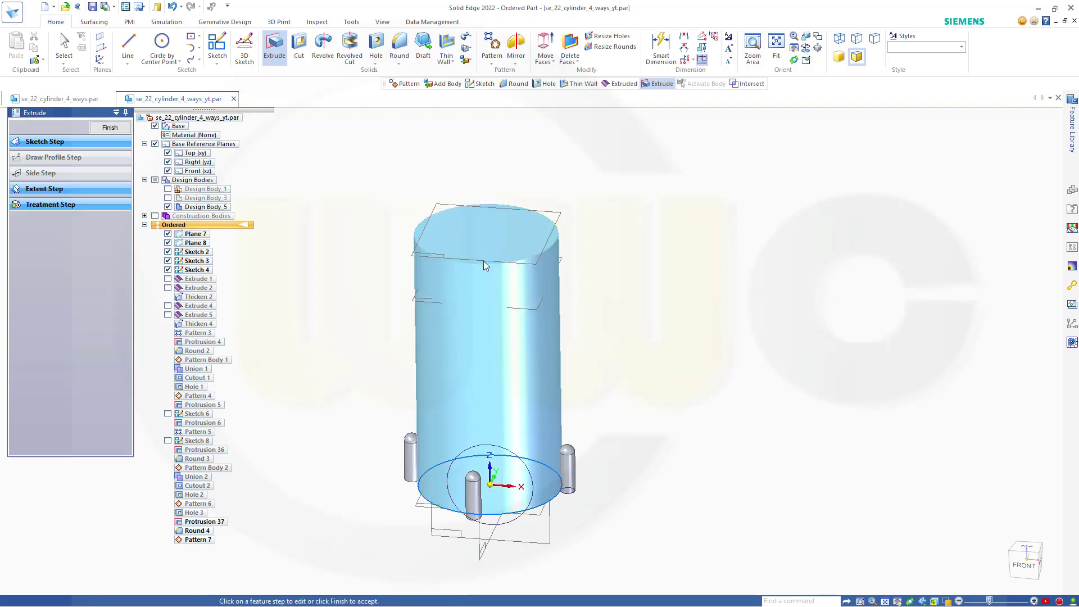
pyautogui.click(110, 127)
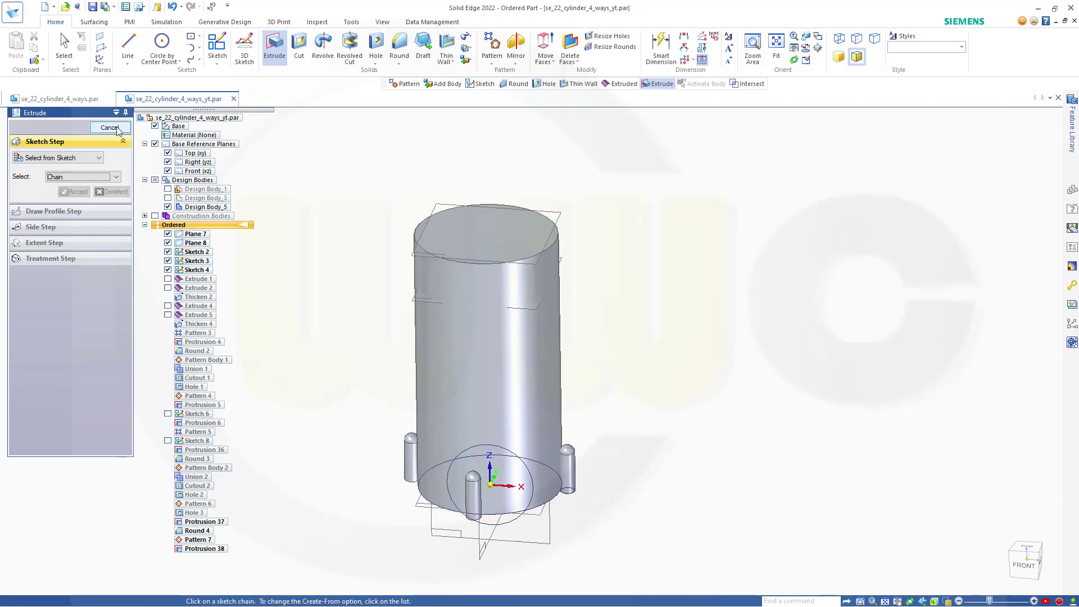
pyautogui.click(110, 127)
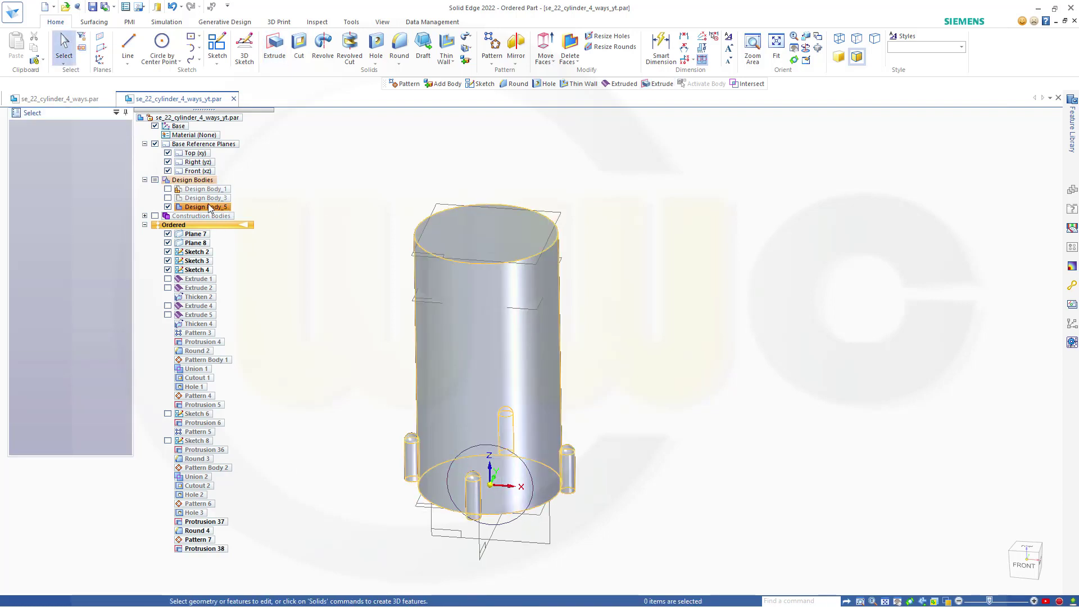
# Create a sketch on the Top (xy) plane with a 150 mm diameter circle centred on the origin
pyautogui.moveTo(378, 256); pyautogui.dragTo(405, 264, button='middle')
pyautogui.moveTo(426, 304); pyautogui.dragTo(459, 278, button='middle')
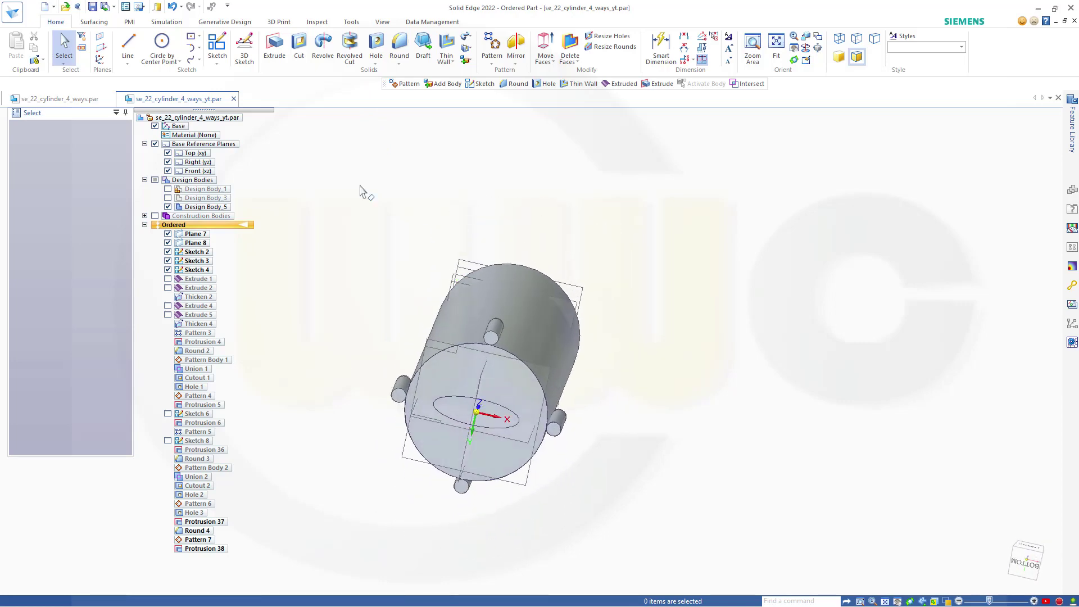
pyautogui.click(217, 47)
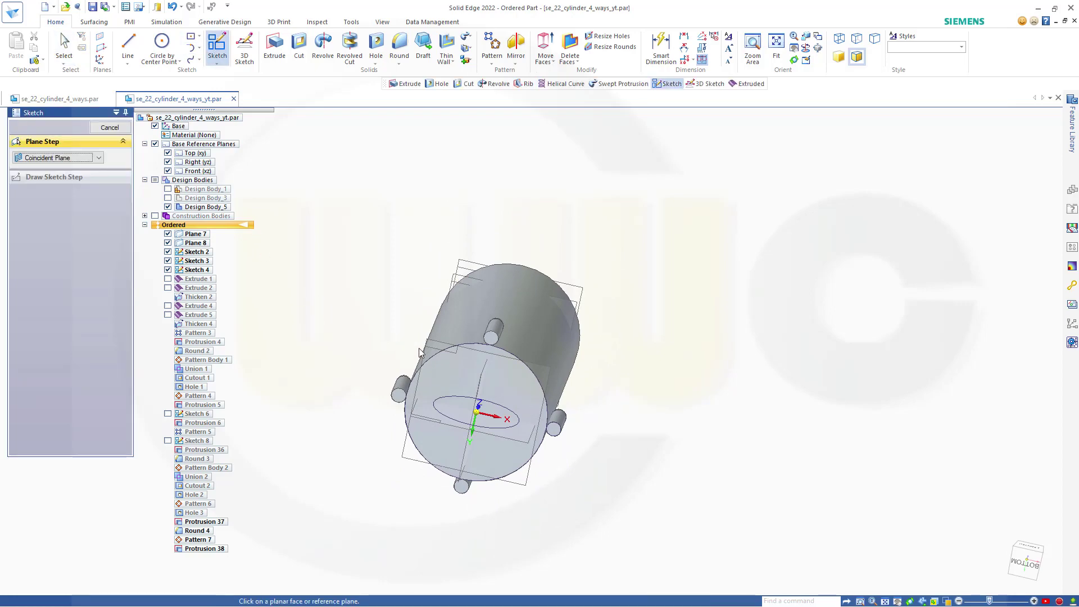
pyautogui.click(455, 346)
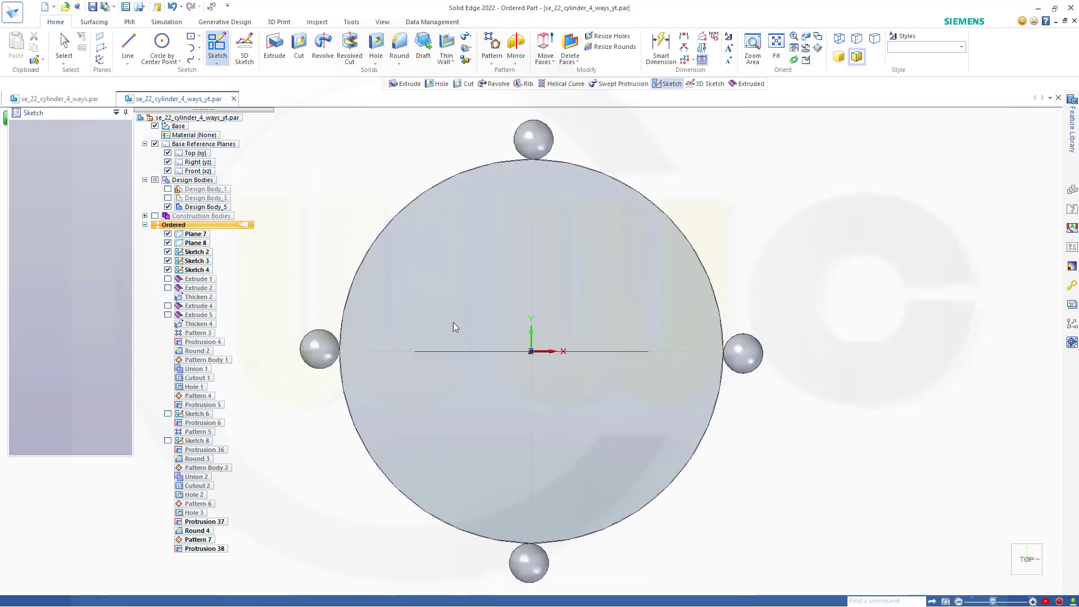
pyautogui.click(168, 44)
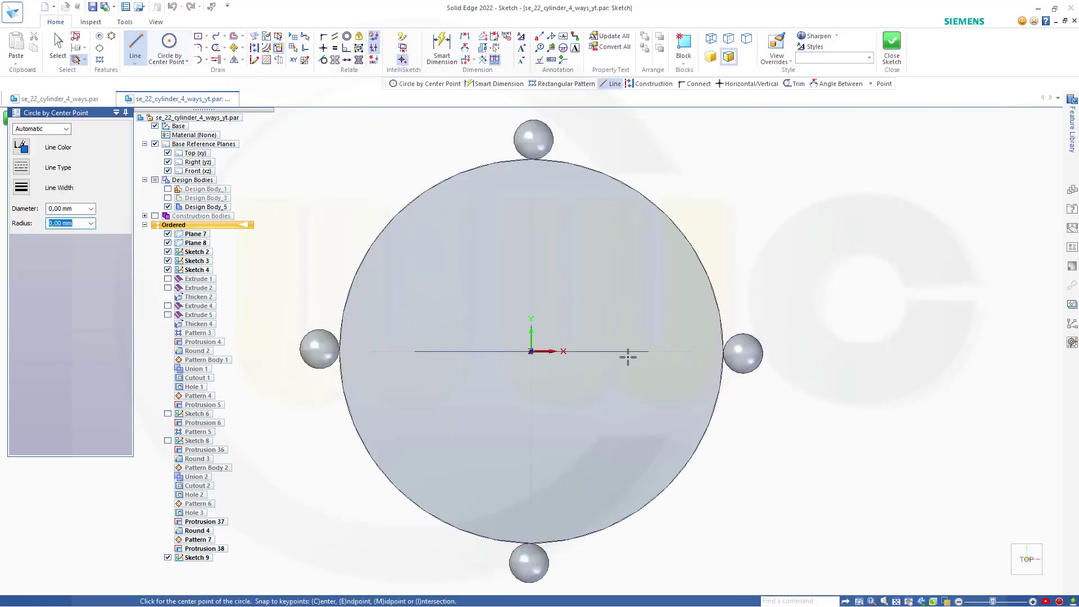
pyautogui.click(531, 351)
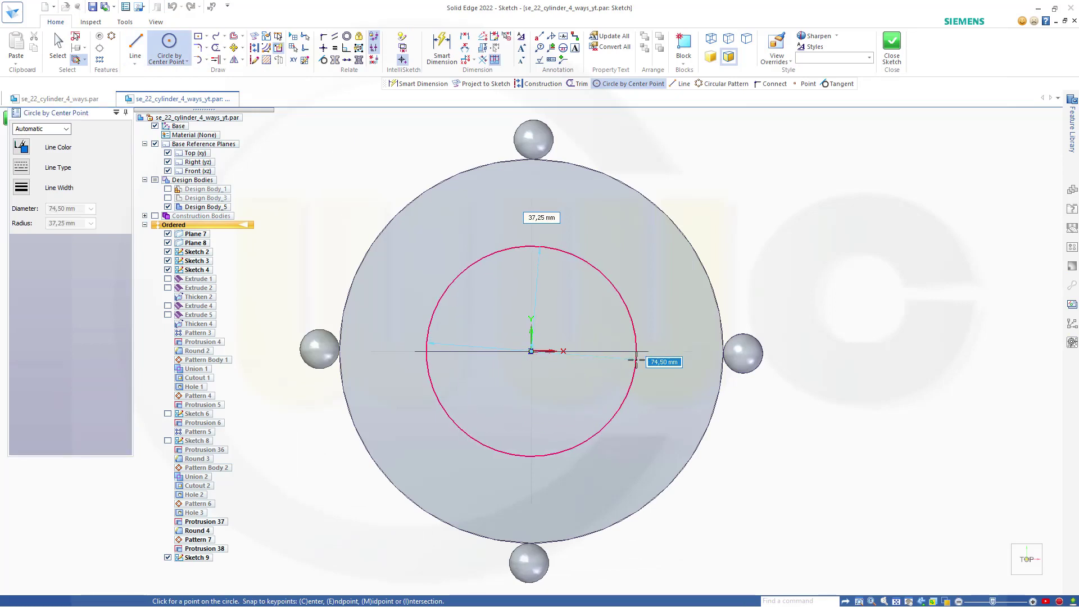
pyautogui.write('126')
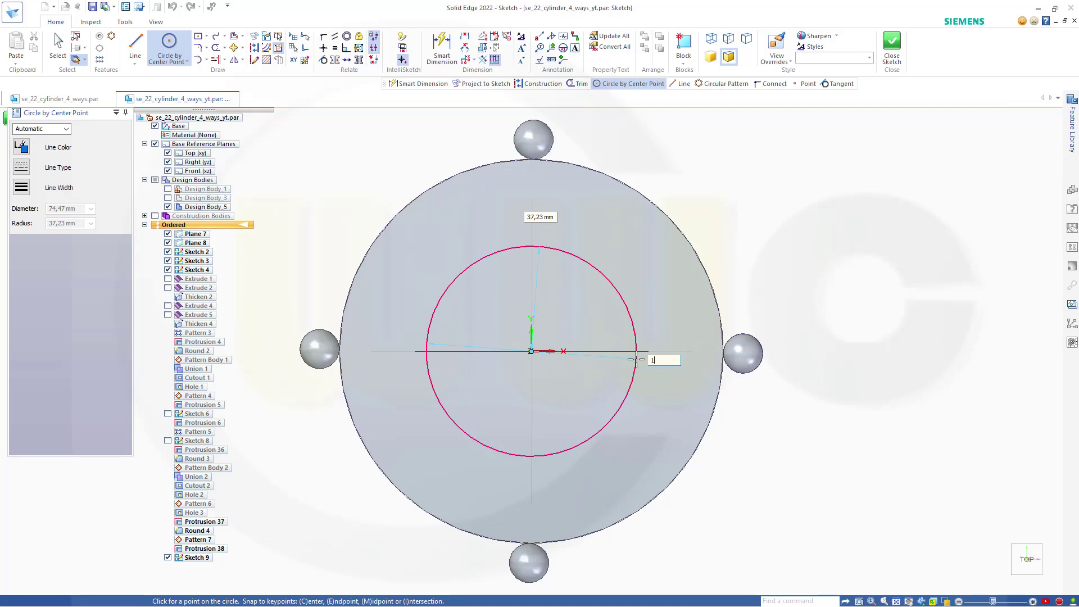
pyautogui.press('Return')
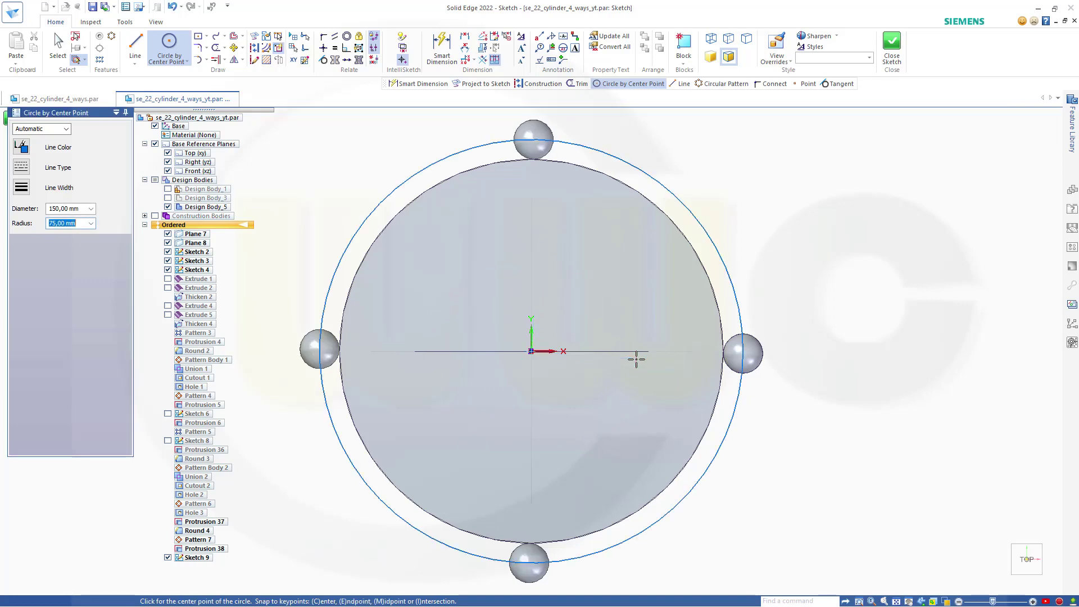
pyautogui.click(891, 47)
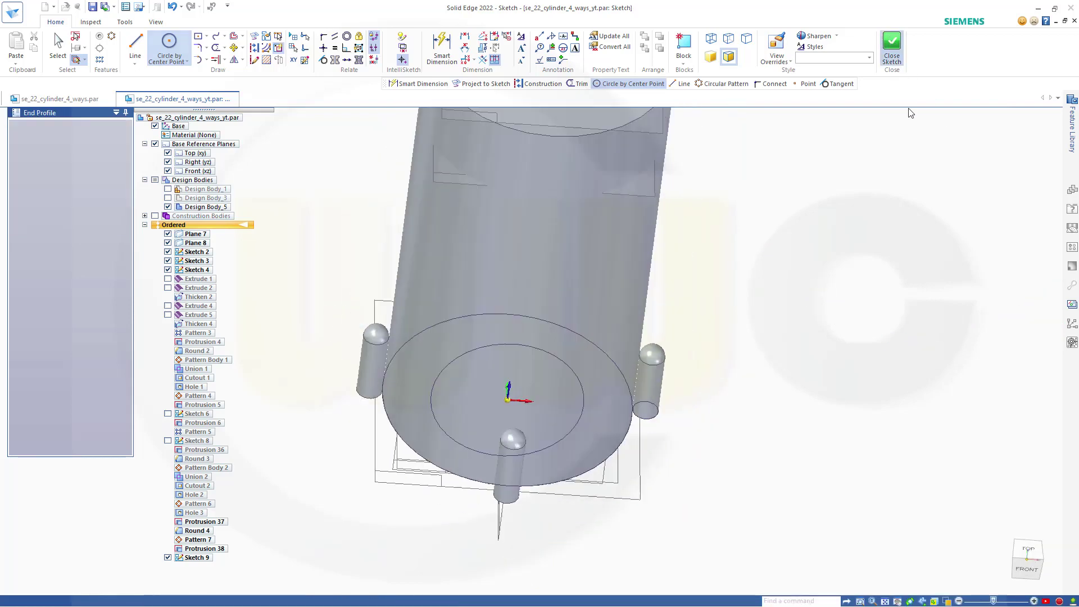
pyautogui.click(109, 127)
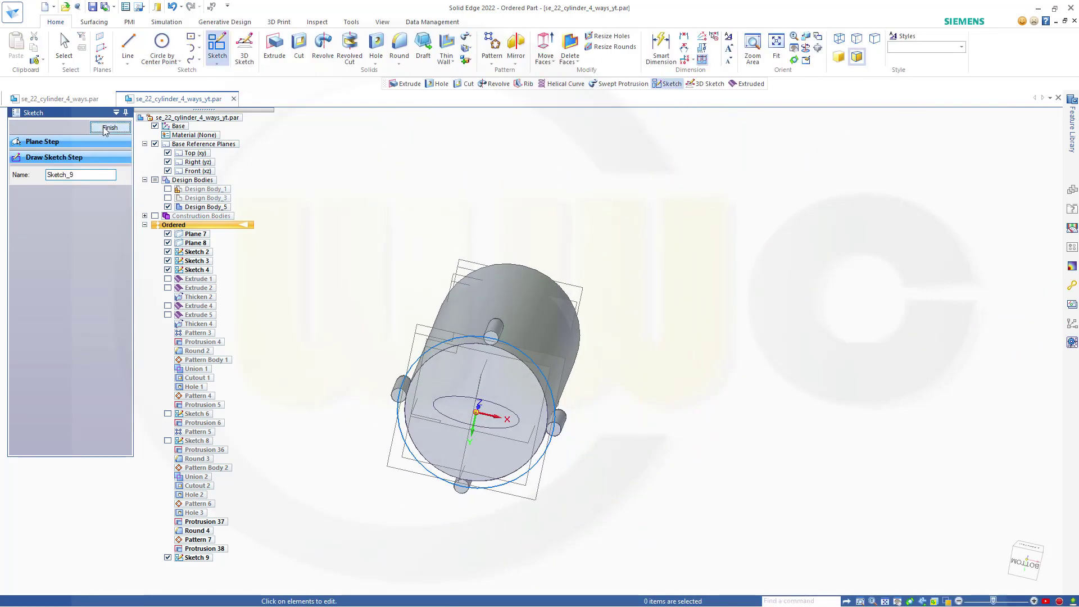
# Extrude the 150 mm circle 1.67 mm as a one-sided finite protrusion forming a thin ring around the cylinder's base
pyautogui.moveTo(296, 234)
pyautogui.mouseDown(button='middle')
pyautogui.moveTo(359, 331)
pyautogui.moveTo(298, 419)
pyautogui.moveTo(294, 409)
pyautogui.mouseUp(button='middle')
pyautogui.click(274, 47)
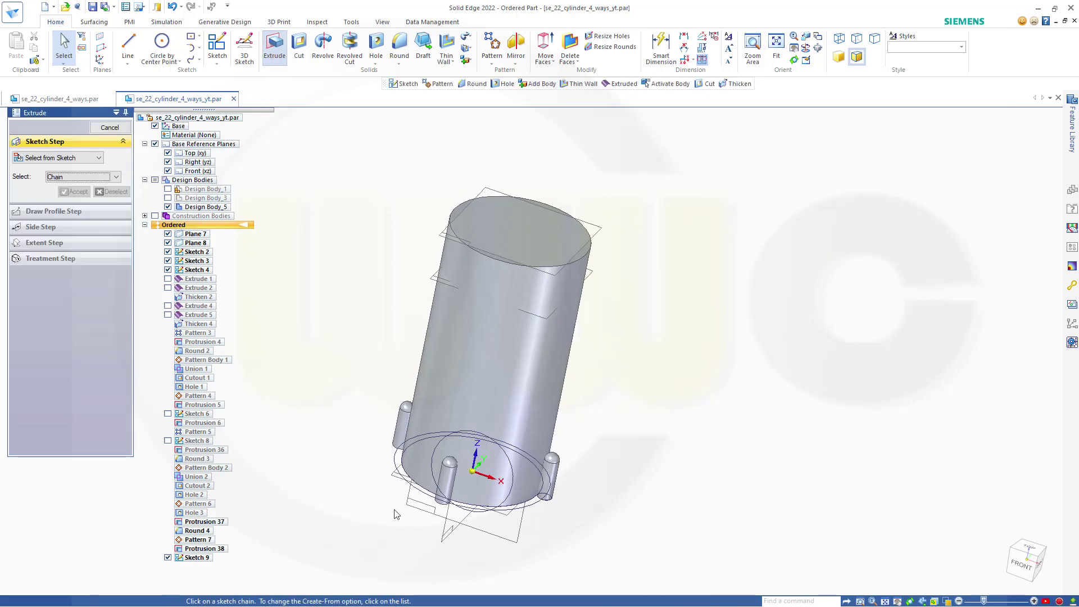
pyautogui.click(396, 462)
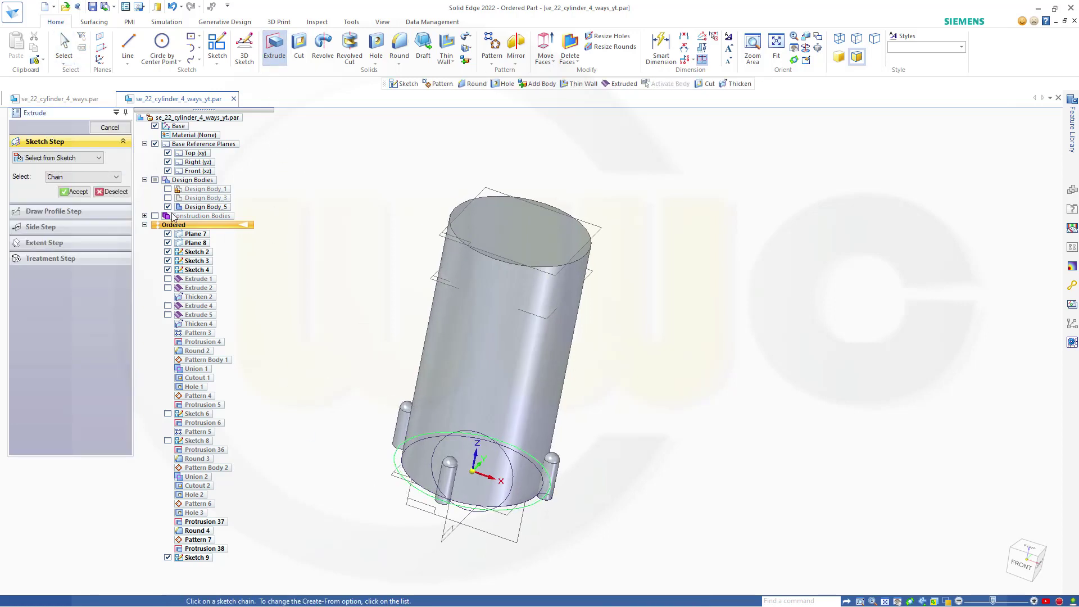
pyautogui.click(75, 192)
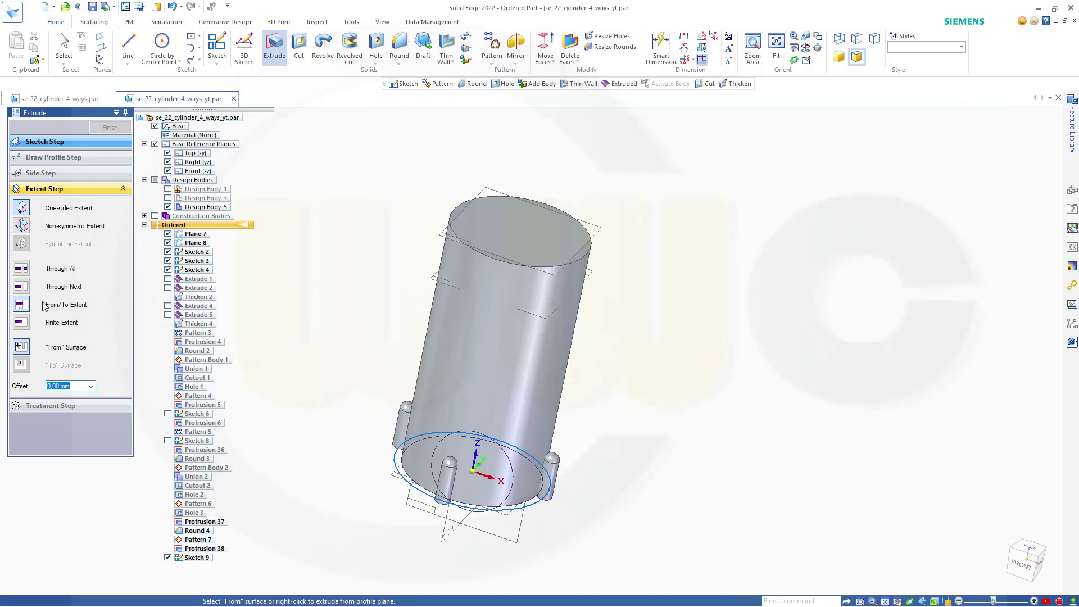
pyautogui.click(24, 323)
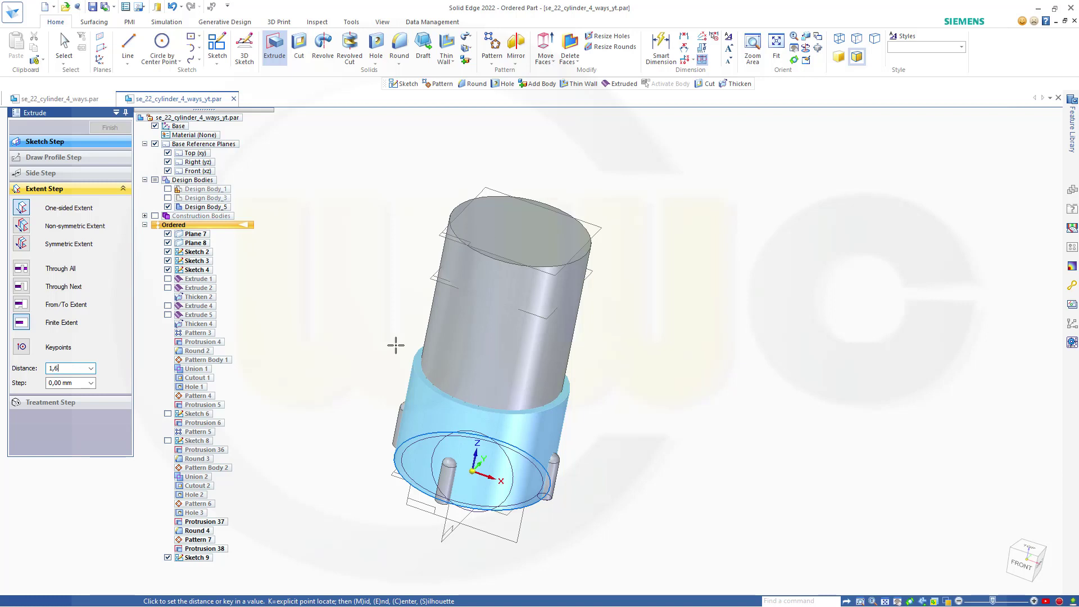
pyautogui.press('Tab')
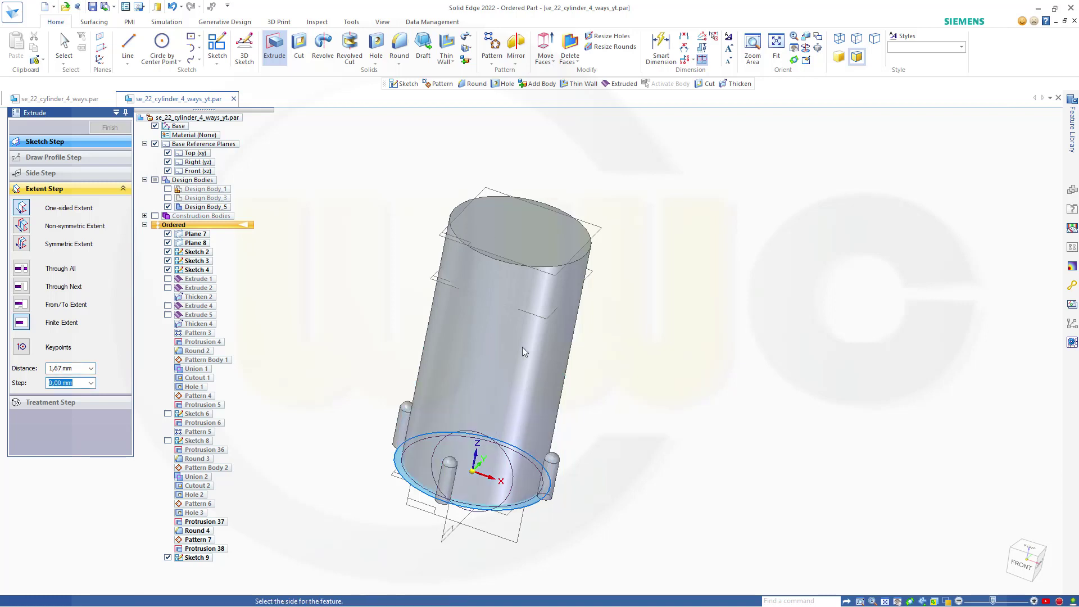
pyautogui.click(369, 305)
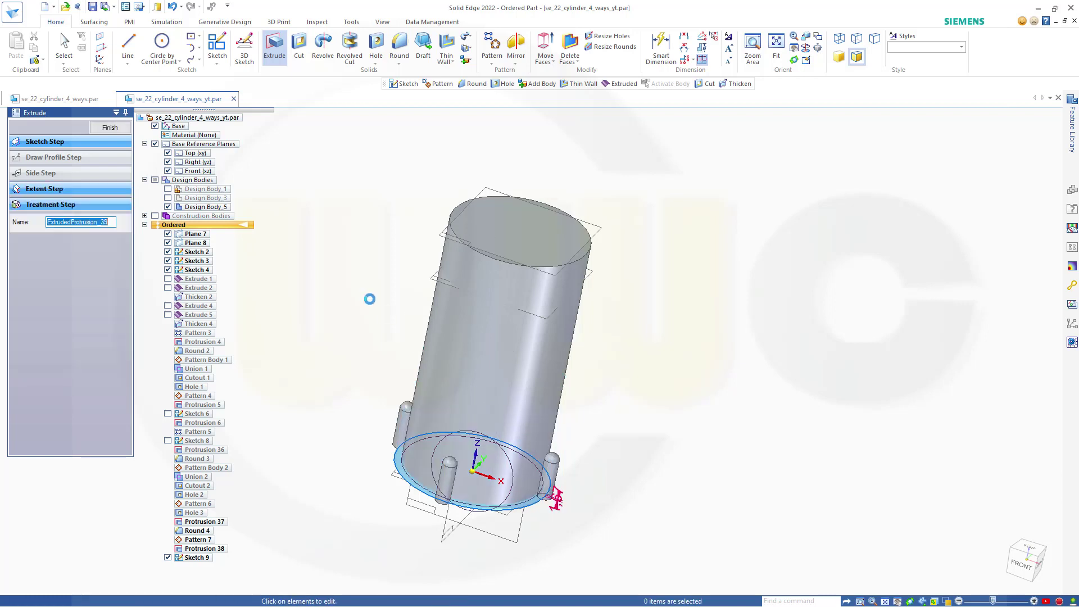
pyautogui.click(109, 127)
pyautogui.press('Escape')
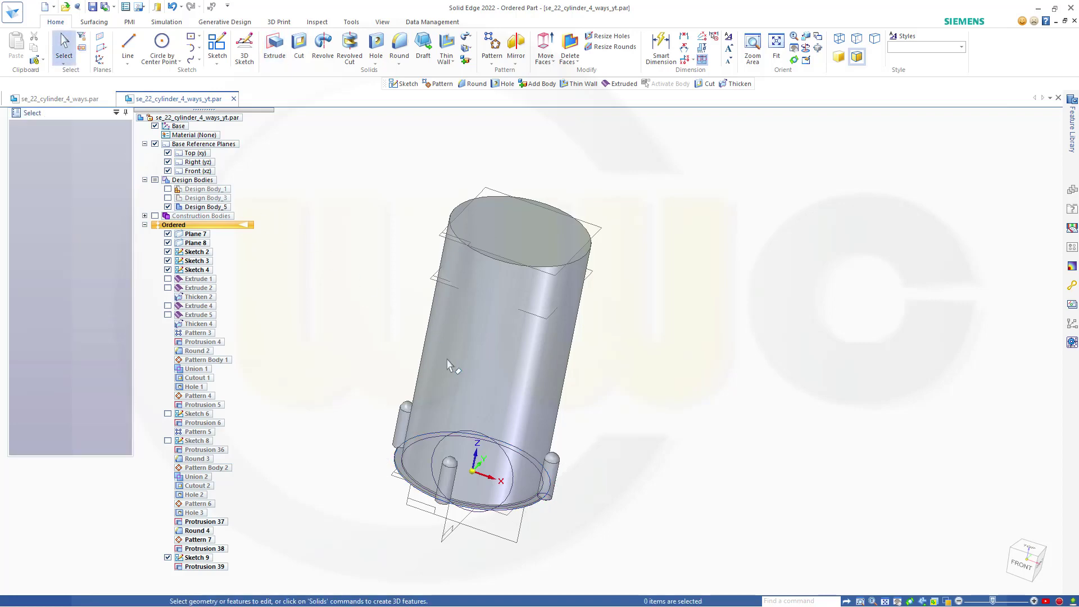
pyautogui.moveTo(448, 364); pyautogui.dragTo(342, 325, button='middle')
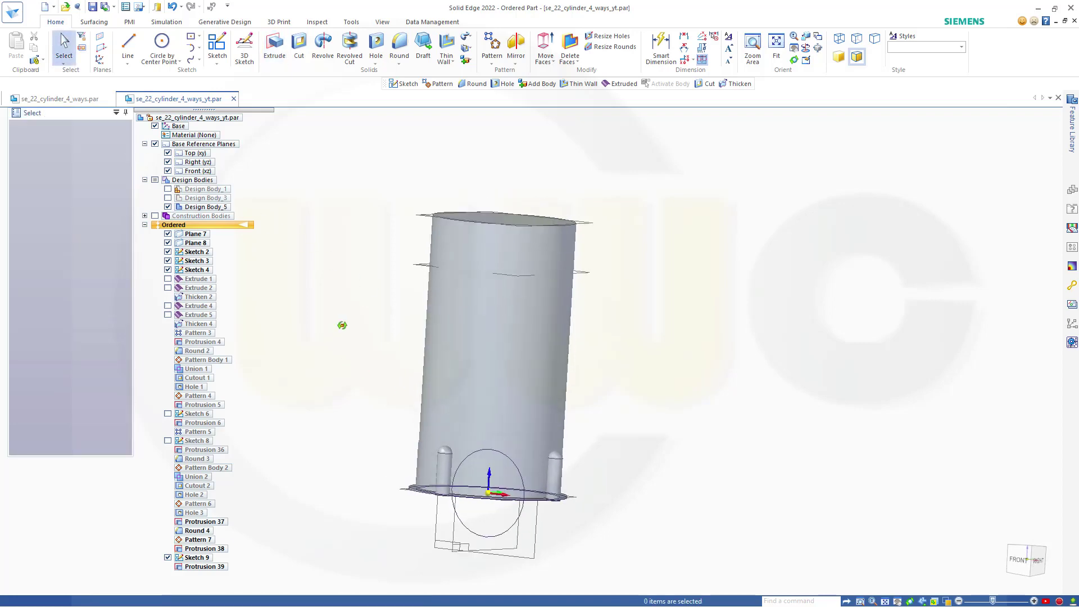
pyautogui.click(219, 208)
pyautogui.rightClick(219, 208)
pyautogui.click(241, 210)
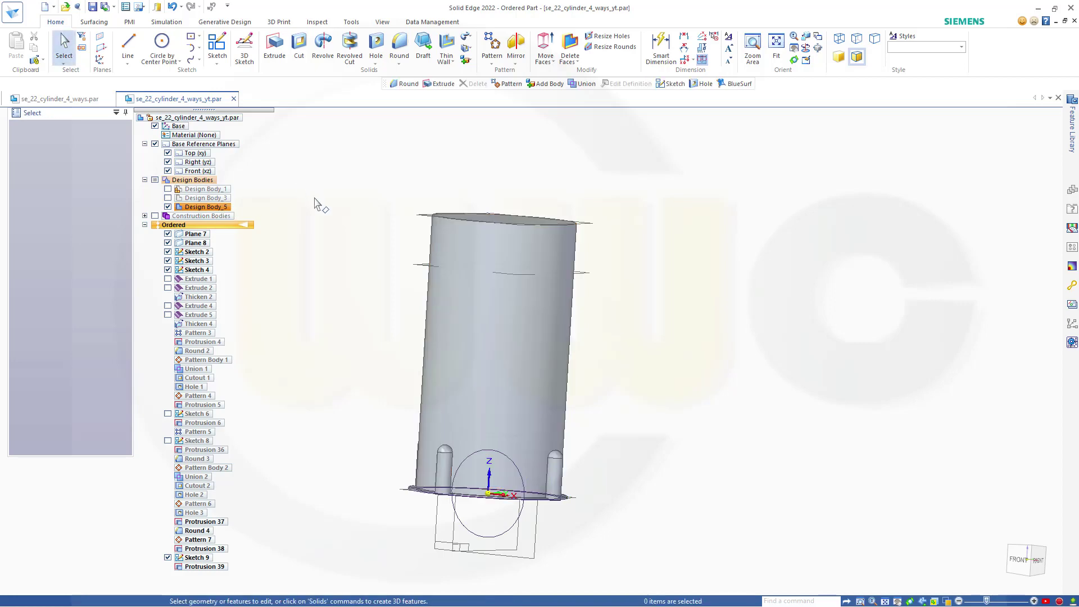
pyautogui.moveTo(351, 252); pyautogui.dragTo(378, 222, button='middle')
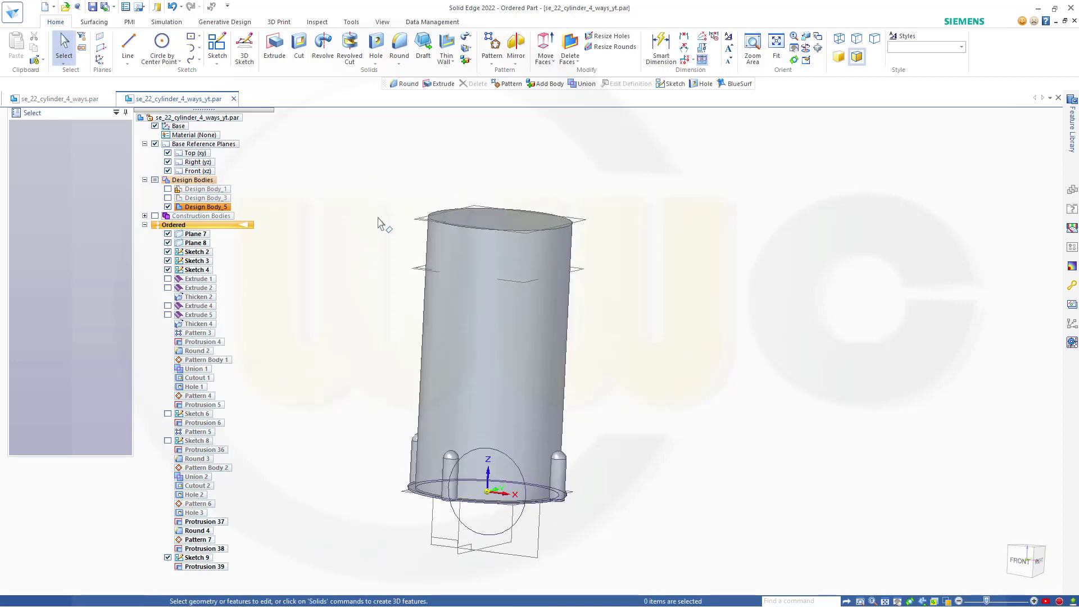
# Start a feature pattern of the thin base ring with its profile sketched on the Front (xz) plane
pyautogui.click(492, 45)
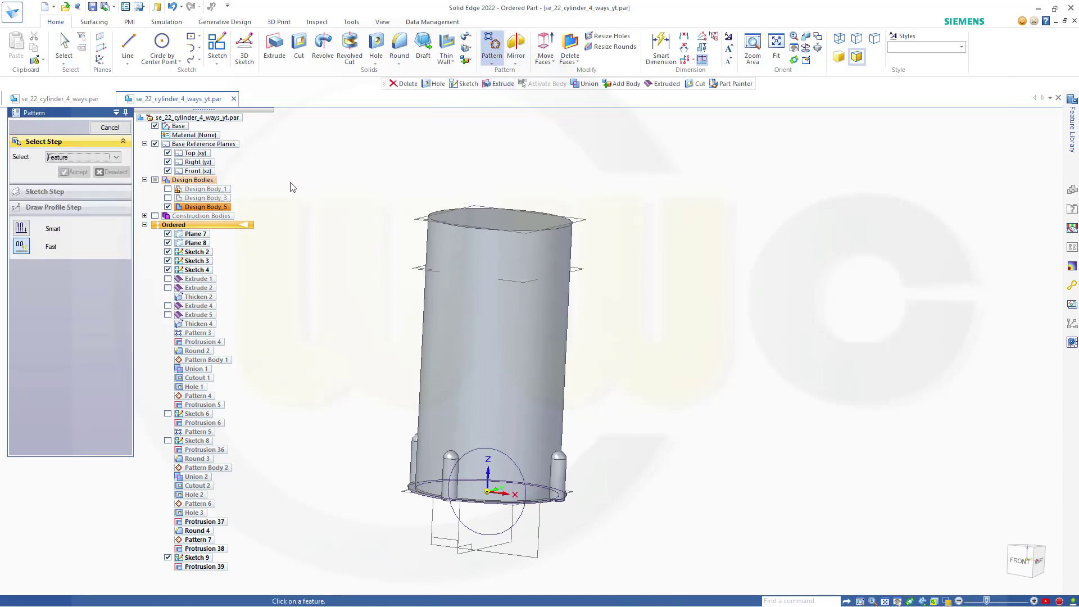
pyautogui.click(209, 566)
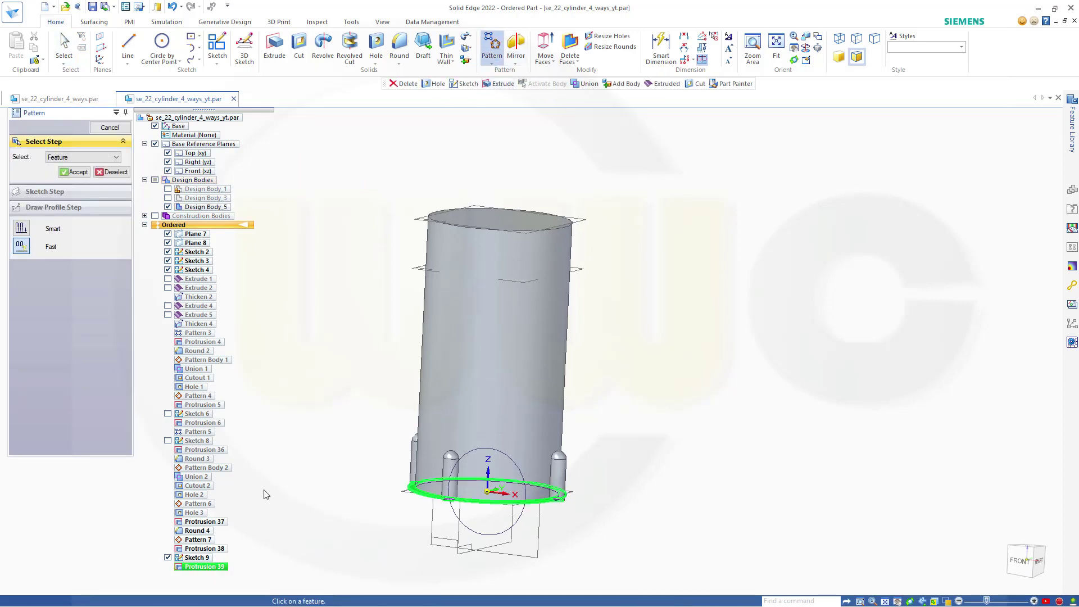
pyautogui.click(75, 171)
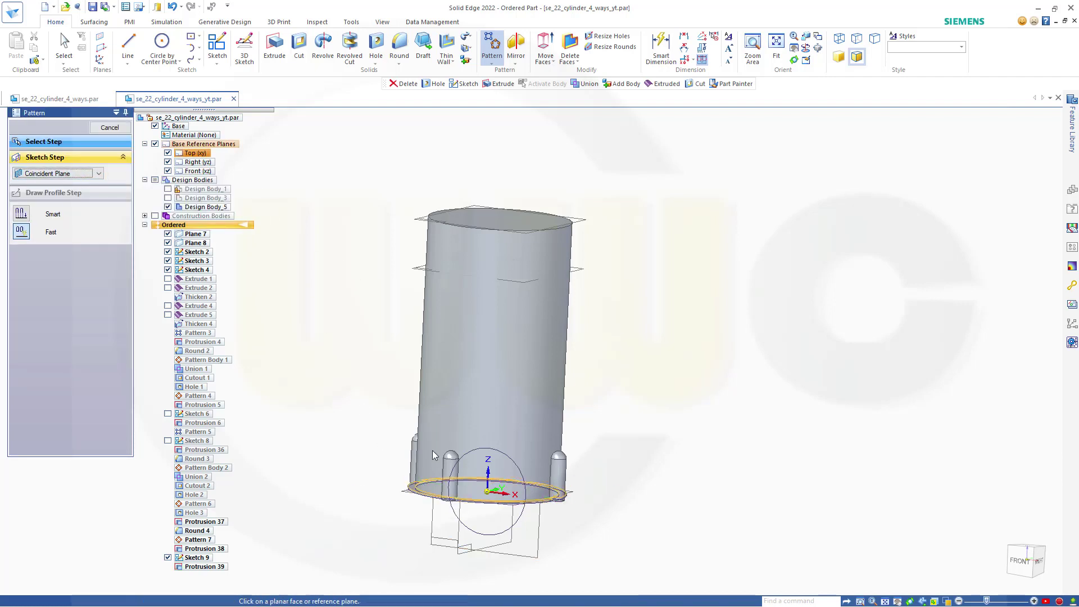
pyautogui.click(539, 549)
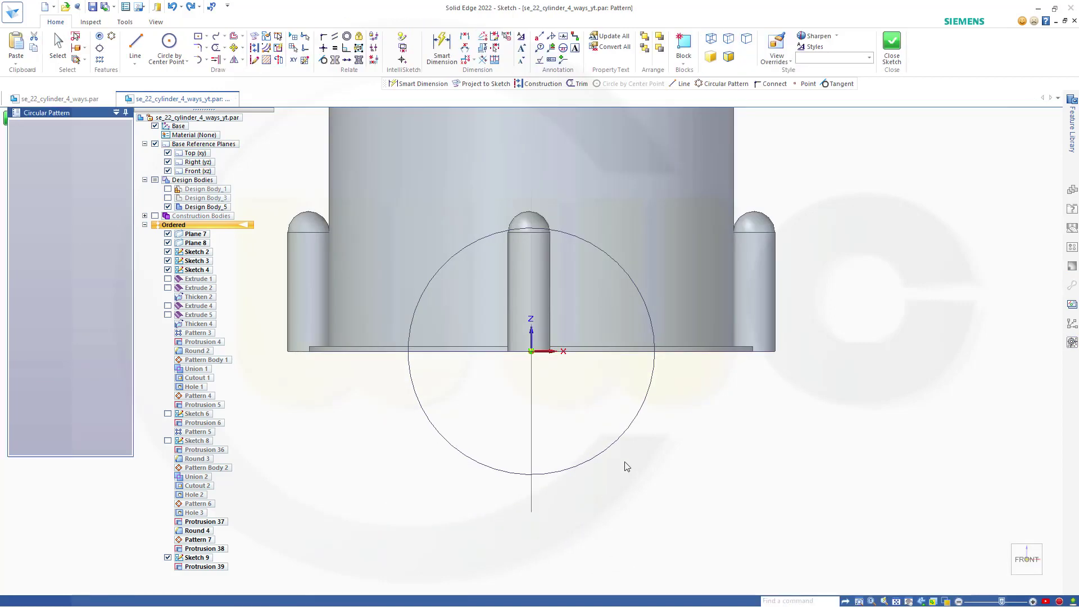
pyautogui.scroll(-5, 646, 444)
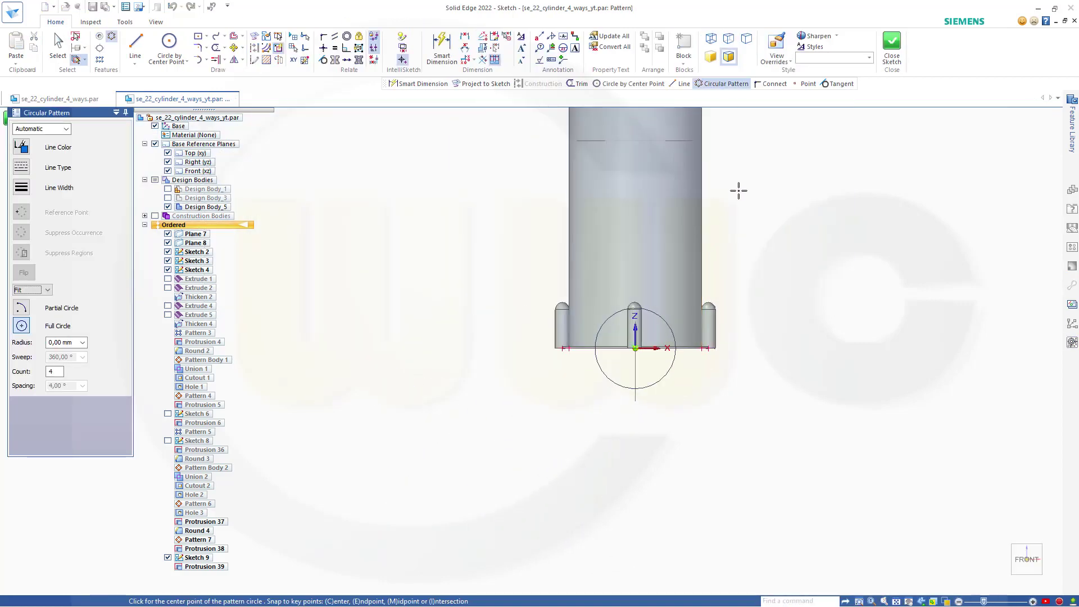
pyautogui.keyDown('shift'); pyautogui.moveTo(740, 191); pyautogui.dragTo(742, 283, button='middle'); pyautogui.keyUp('shift')
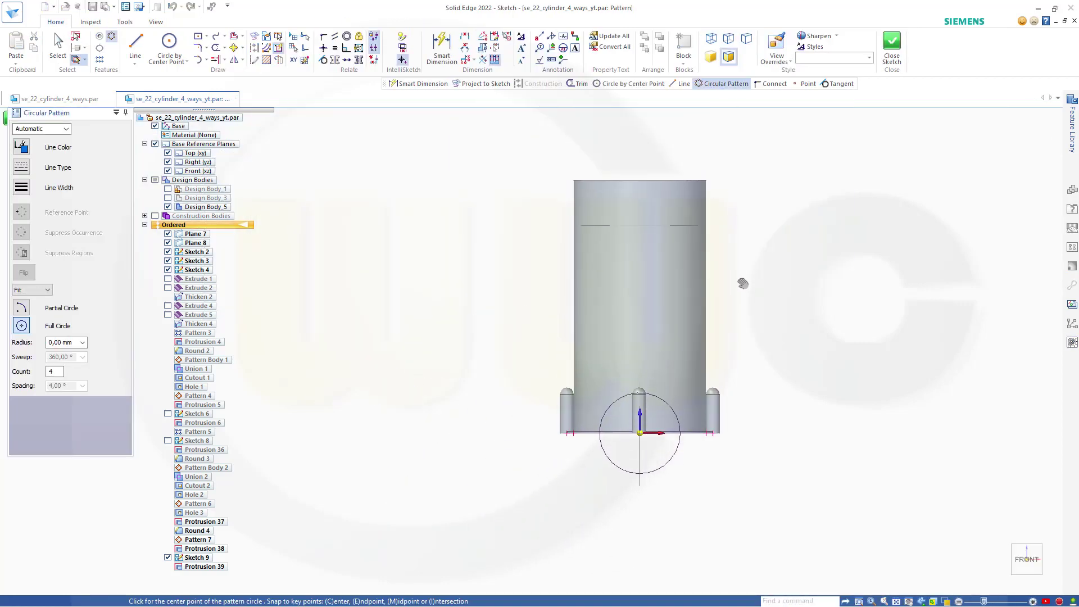
pyautogui.click(640, 433)
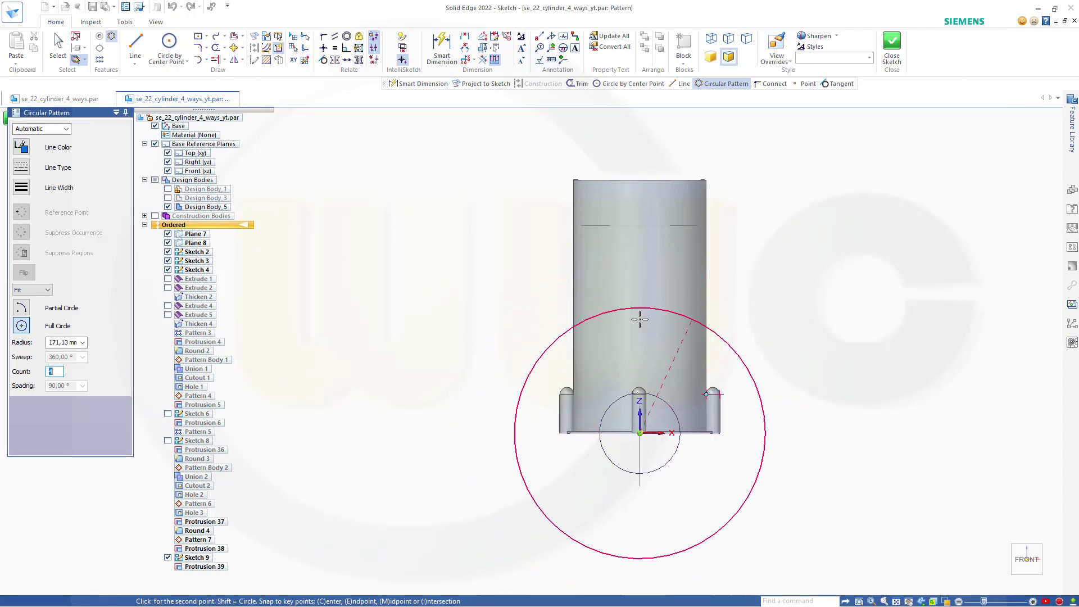
pyautogui.press('Escape')
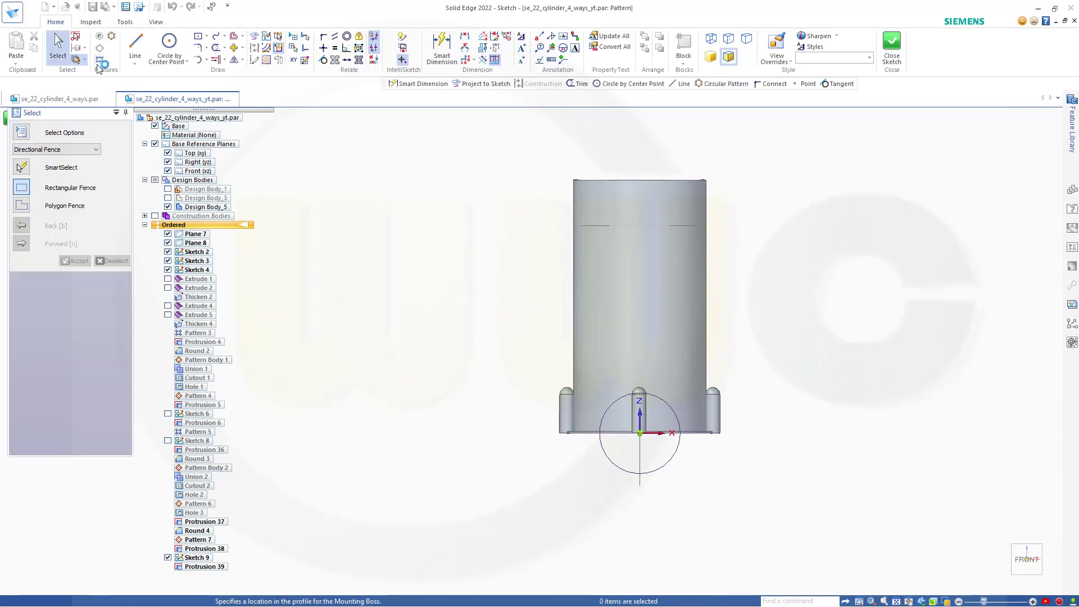
# Draw a rectangular pattern profile from the origin, about 131 by 208 mm, using Fit with counts X 1 and Y 30
pyautogui.click(100, 60)
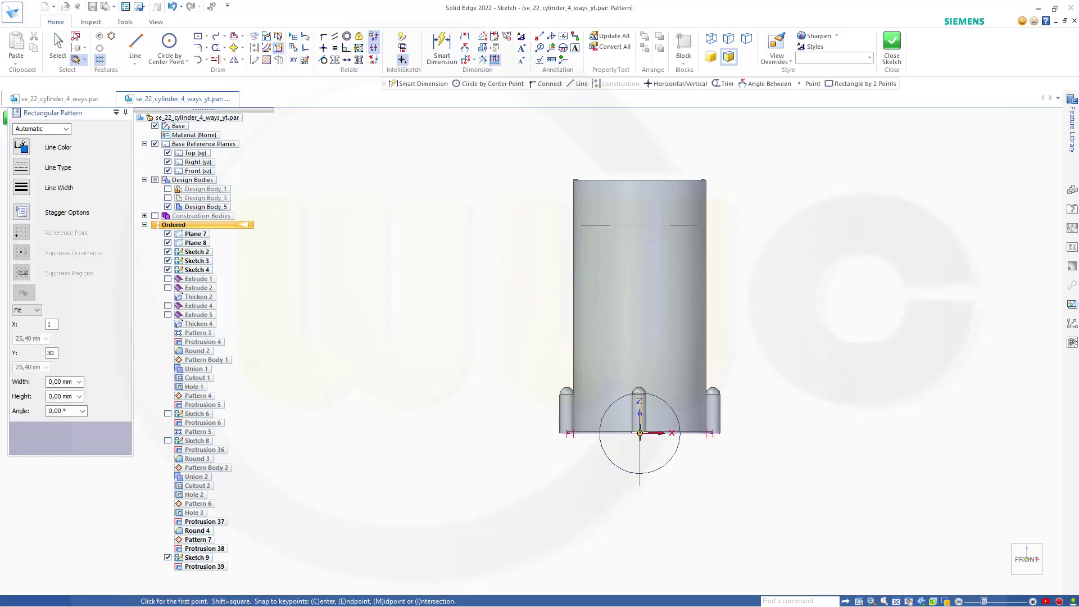
pyautogui.click(640, 433)
pyautogui.click(768, 230)
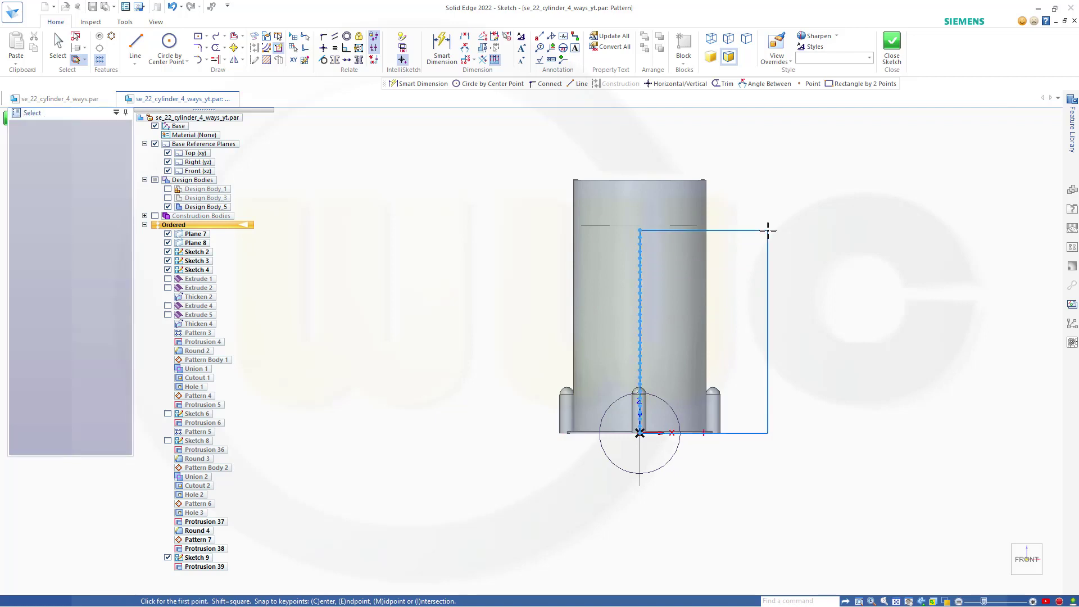
pyautogui.press('Escape')
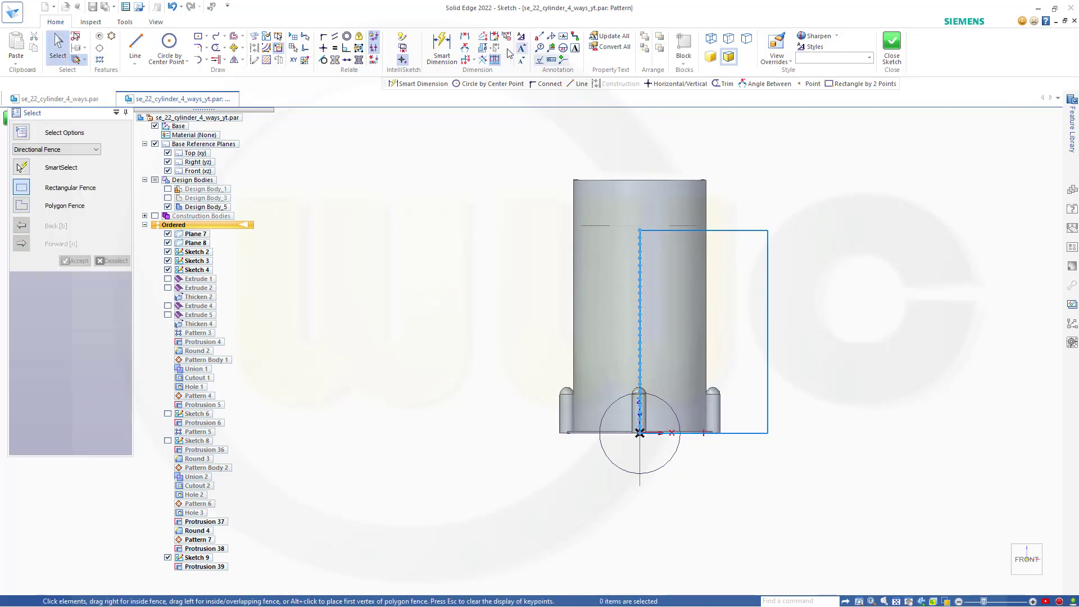
# Dimension the pattern profile's height as 30*6,67 mm and finish the ring pattern along the cylinder
pyautogui.click(442, 50)
pyautogui.click(744, 231)
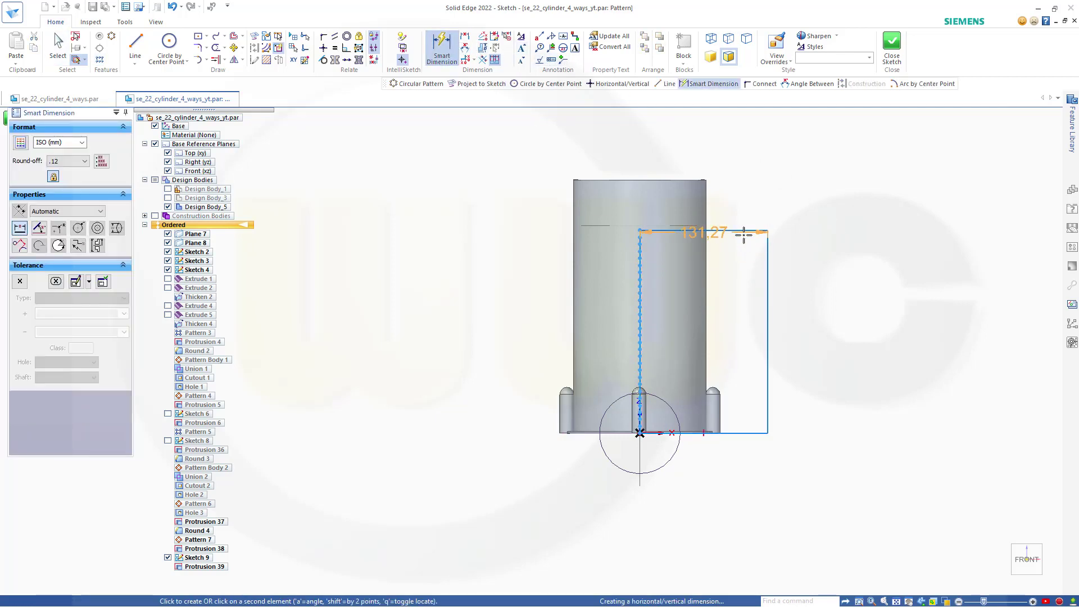
pyautogui.click(747, 434)
pyautogui.click(815, 342)
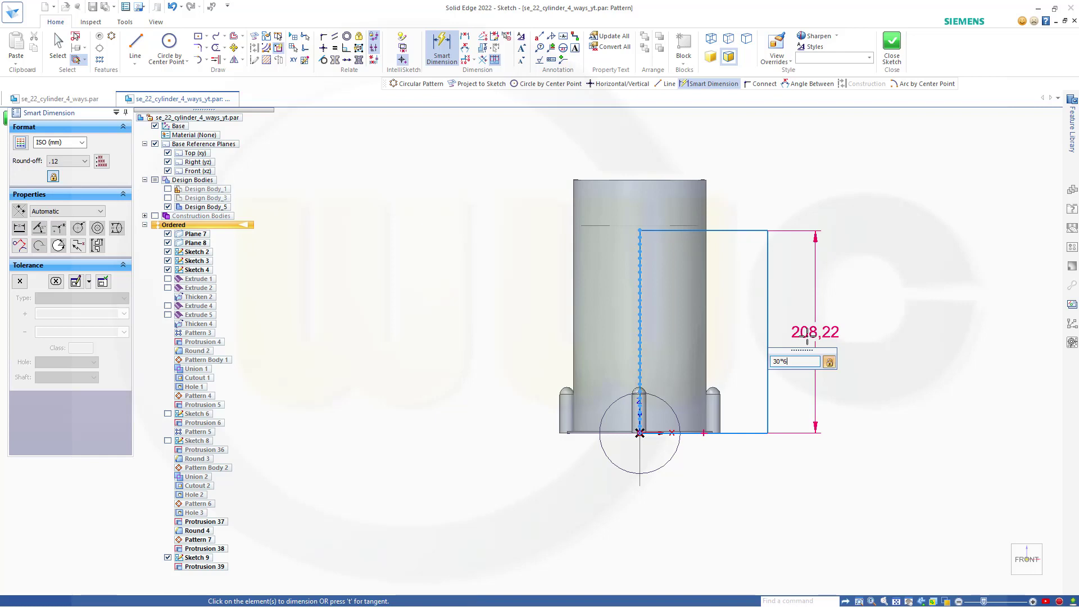
pyautogui.write('30*6,67')
pyautogui.press('Return')
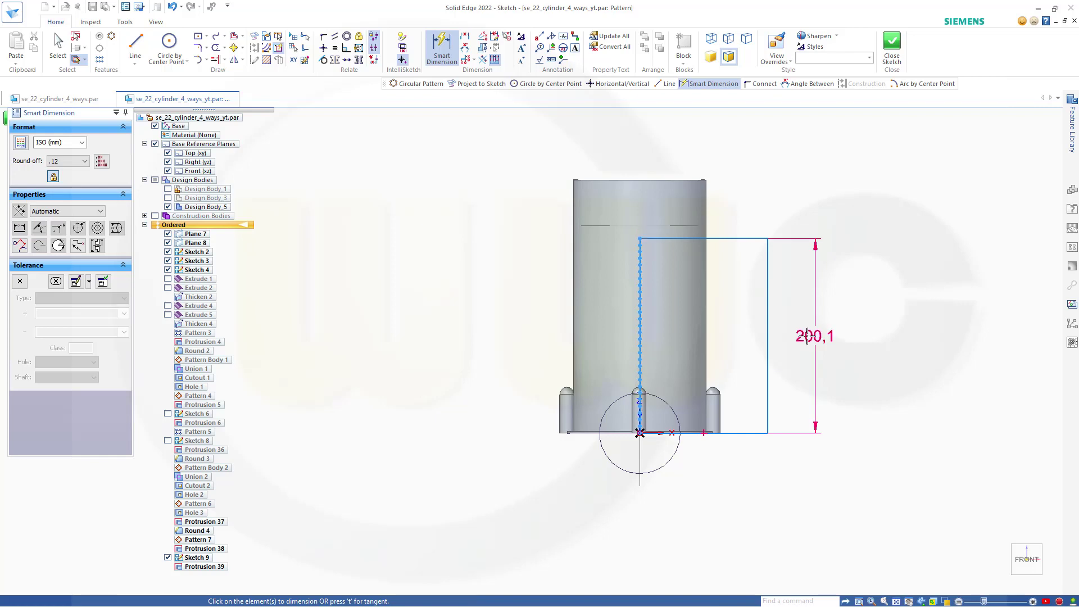
pyautogui.click(892, 45)
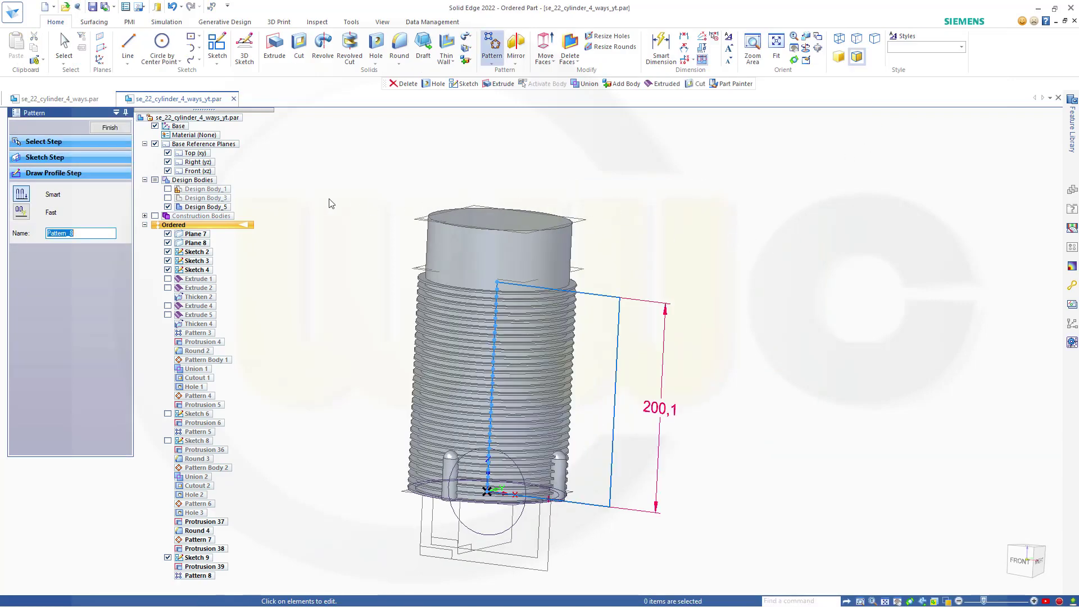
pyautogui.click(108, 127)
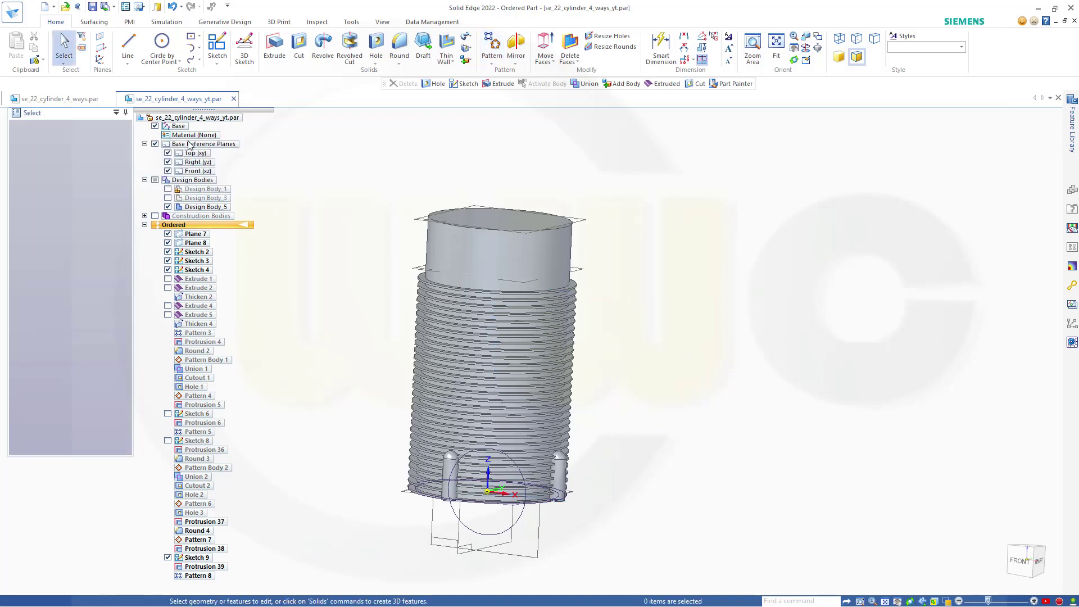
# Create a sketch on the Right (yz) plane with an 83 mm diameter circle above the cylinder's top face
pyautogui.moveTo(315, 270); pyautogui.dragTo(359, 330, button='middle')
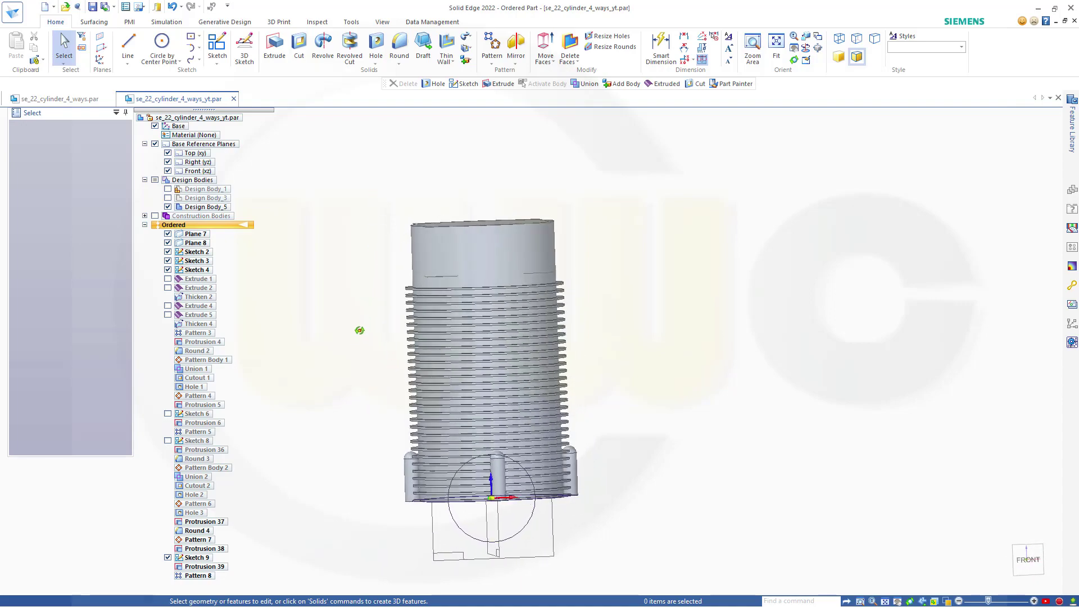
pyautogui.click(217, 48)
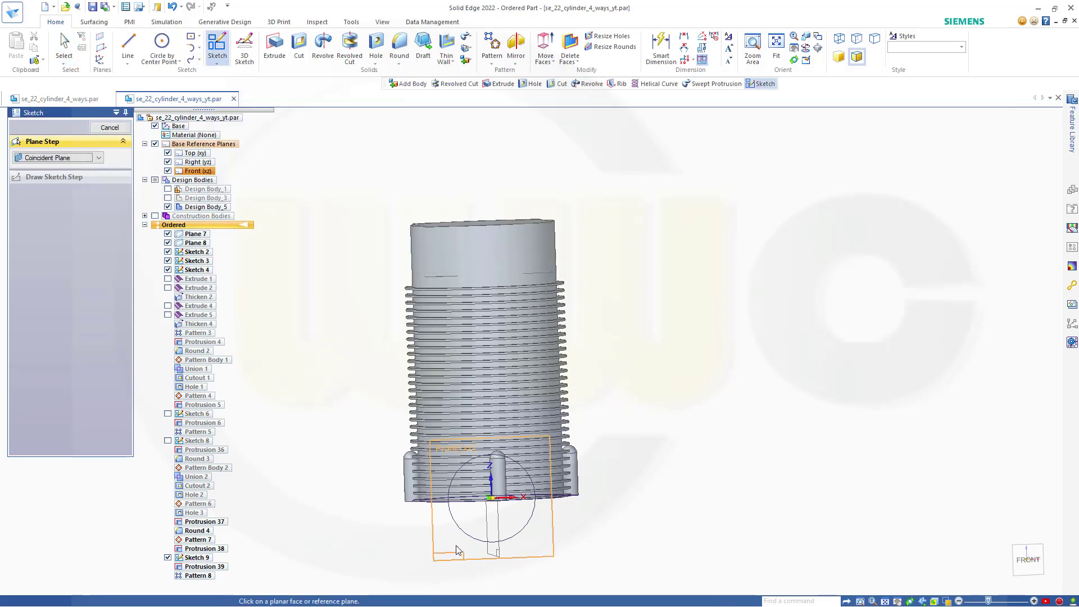
pyautogui.click(500, 557)
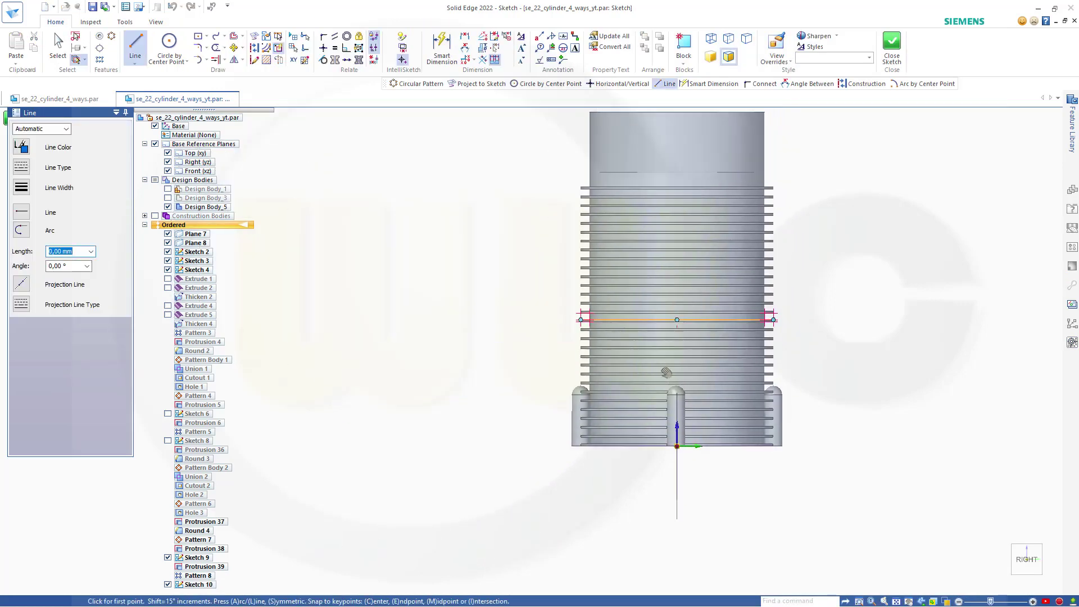
pyautogui.click(173, 49)
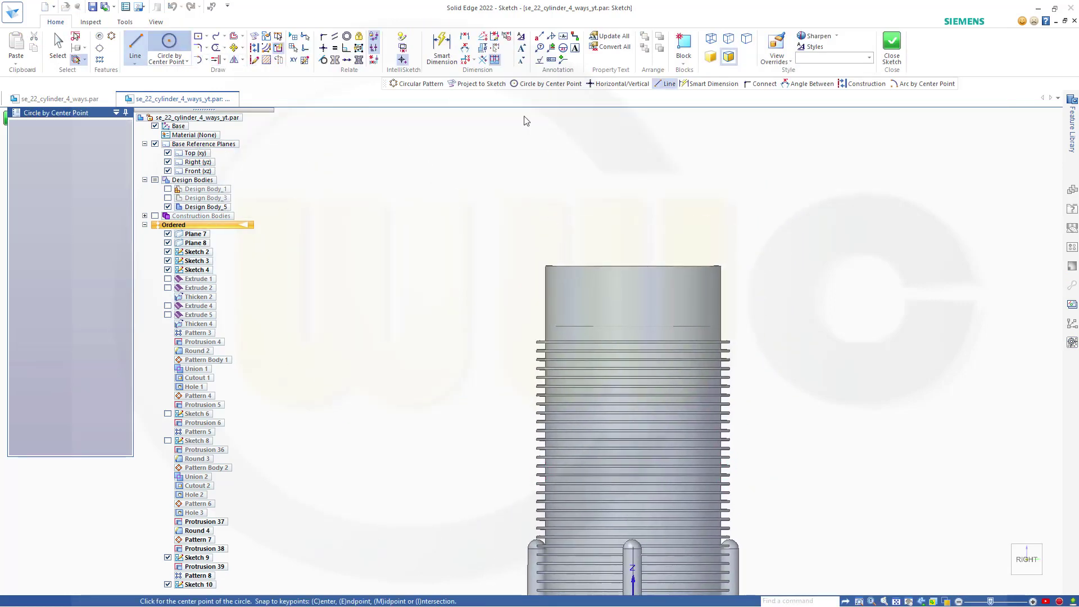
pyautogui.click(625, 198)
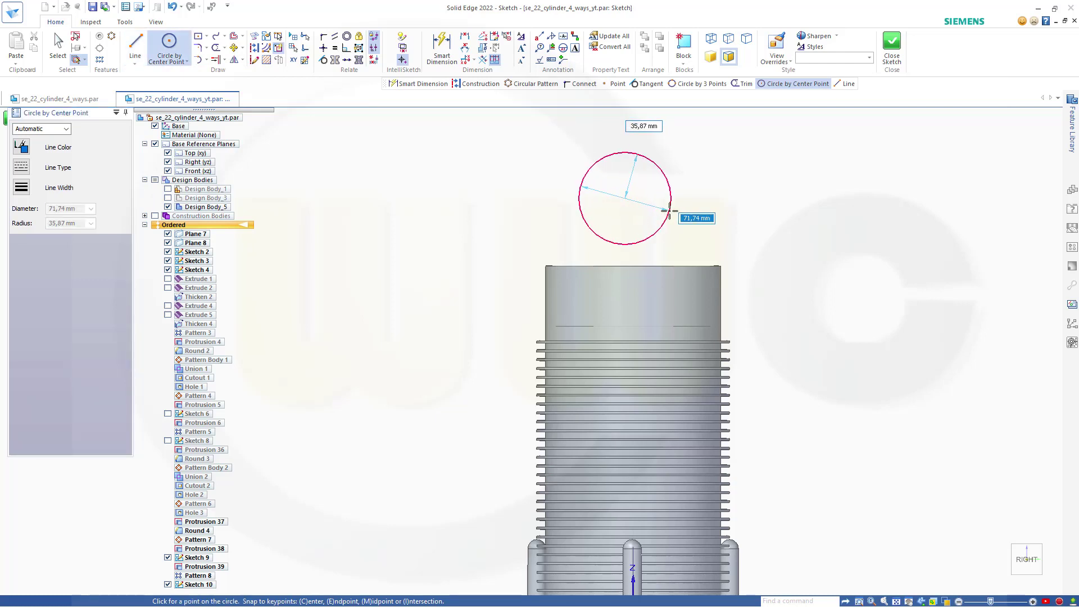
pyautogui.write('83')
pyautogui.press('Return')
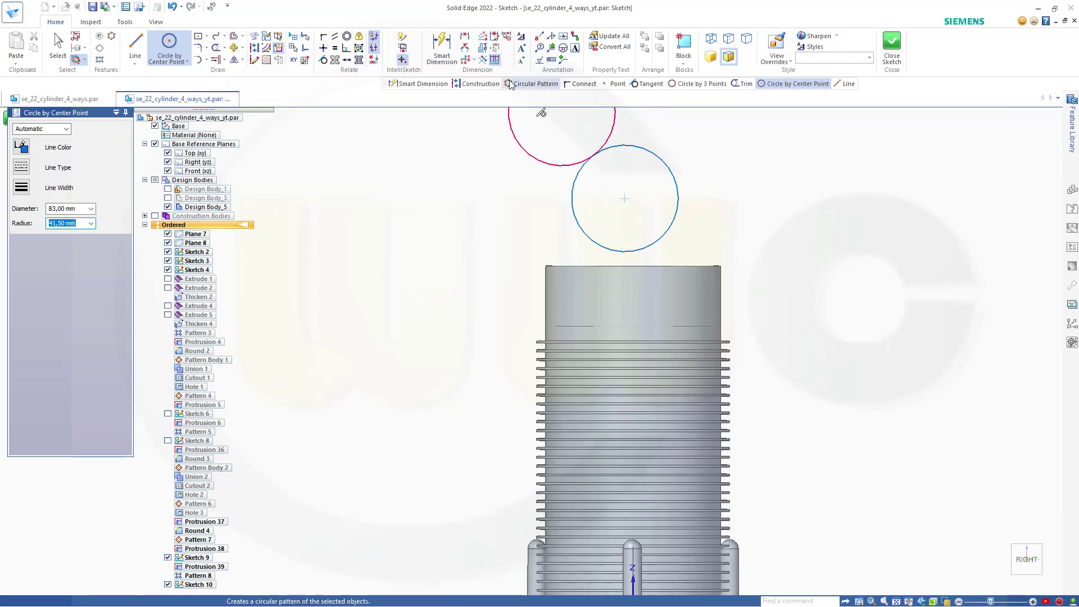
# Add a driving diameter dimension to the sketched circle above the cylinder, accepting its 83 mm value
pyautogui.click(448, 50)
pyautogui.click(678, 198)
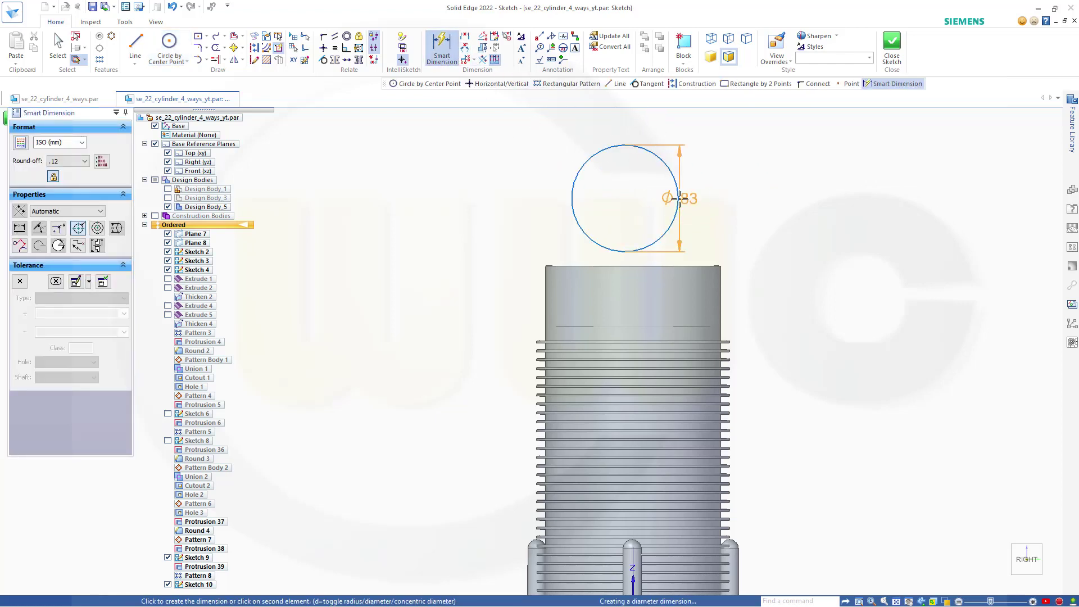
pyautogui.click(730, 198)
pyautogui.press('Return')
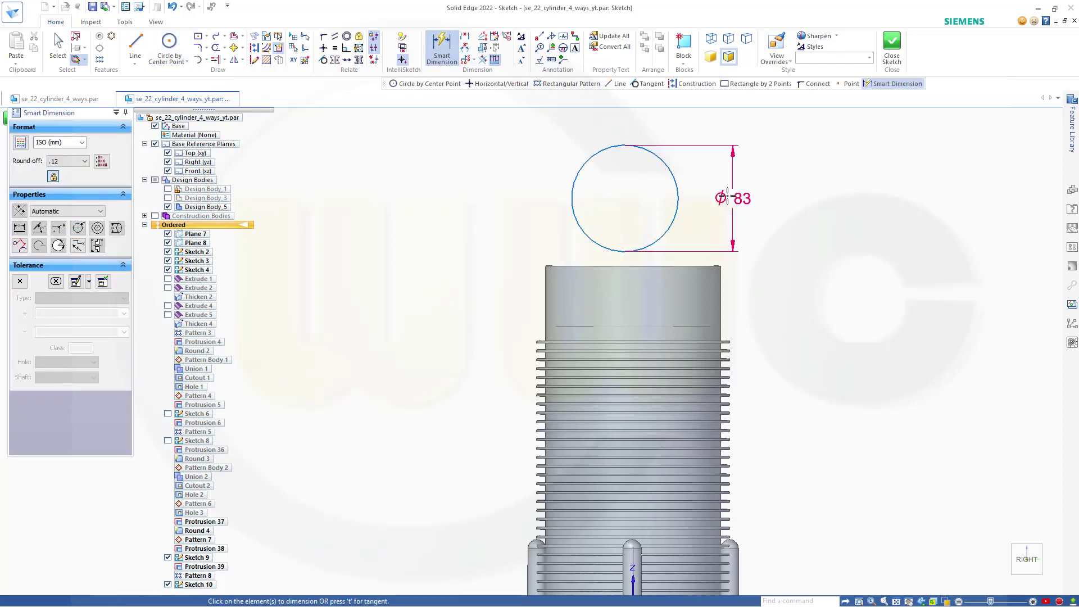
pyautogui.press('Escape')
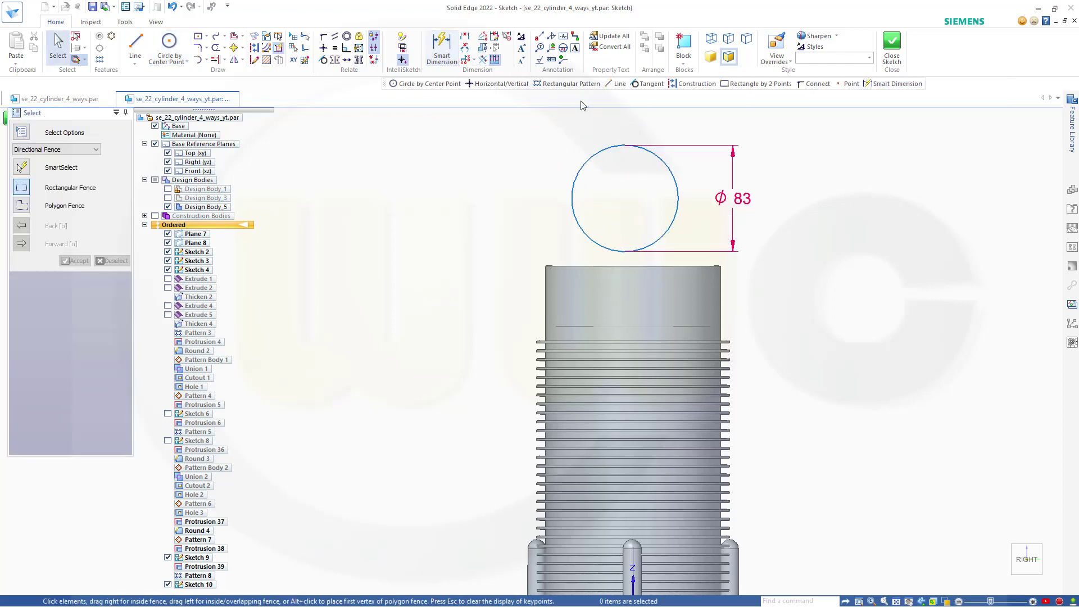
# Try to connect the 83 mm circle to the uppermost reference plane with a Connect relationship
pyautogui.click(322, 41)
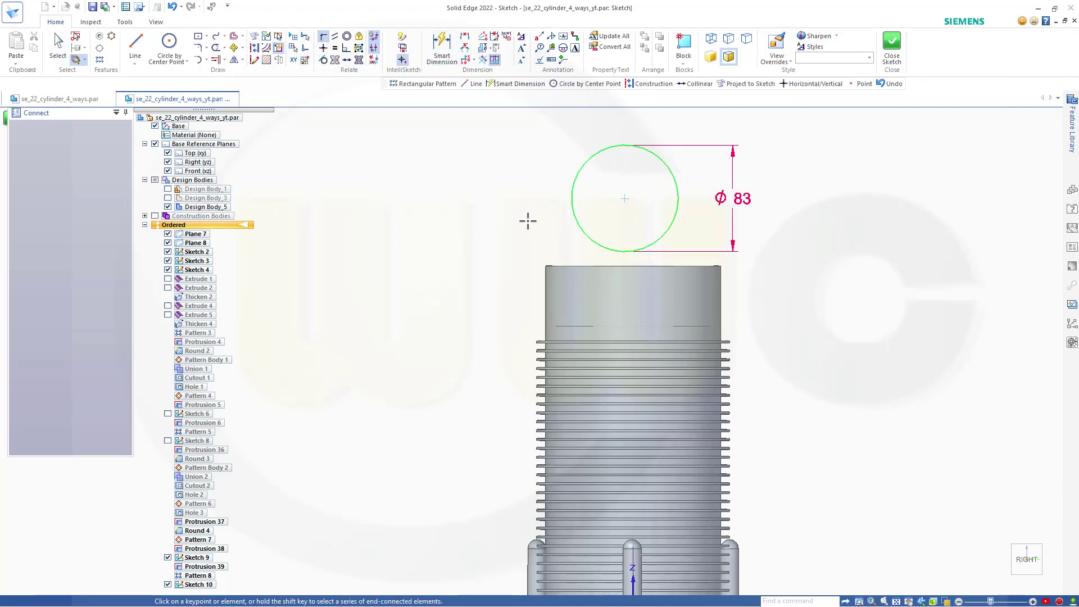
pyautogui.moveTo(528, 220); pyautogui.dragTo(525, 255, button='middle')
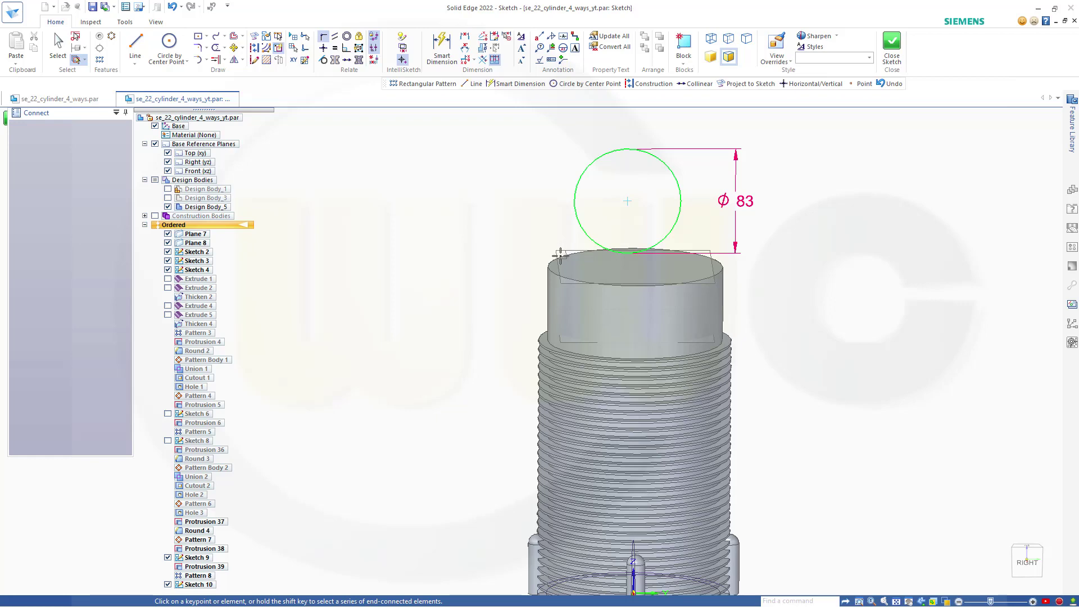
pyautogui.scroll(-1, 560, 253)
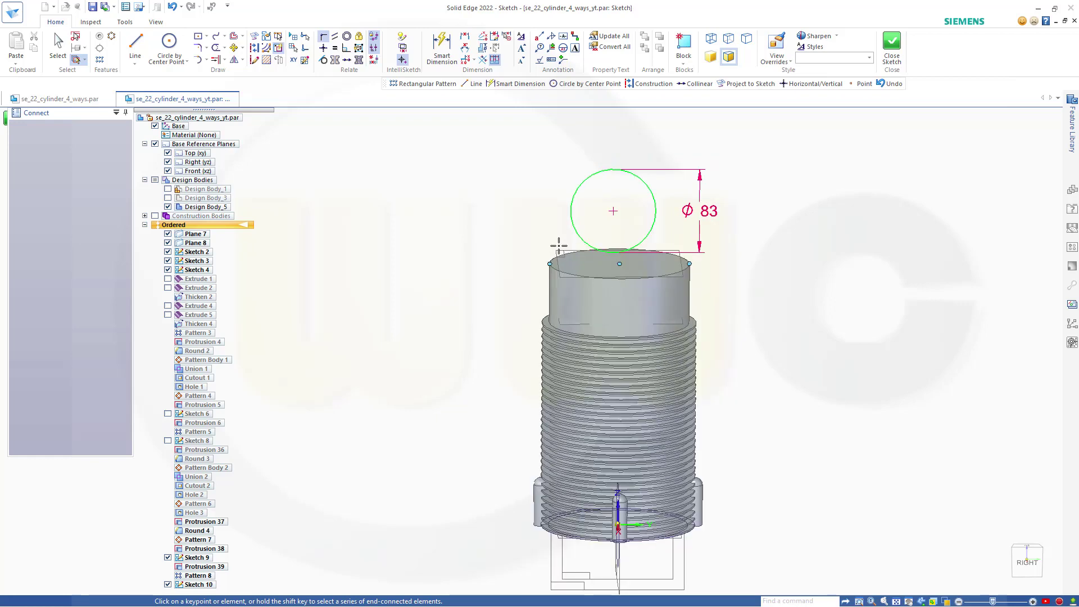
pyautogui.scroll(3, 558, 245)
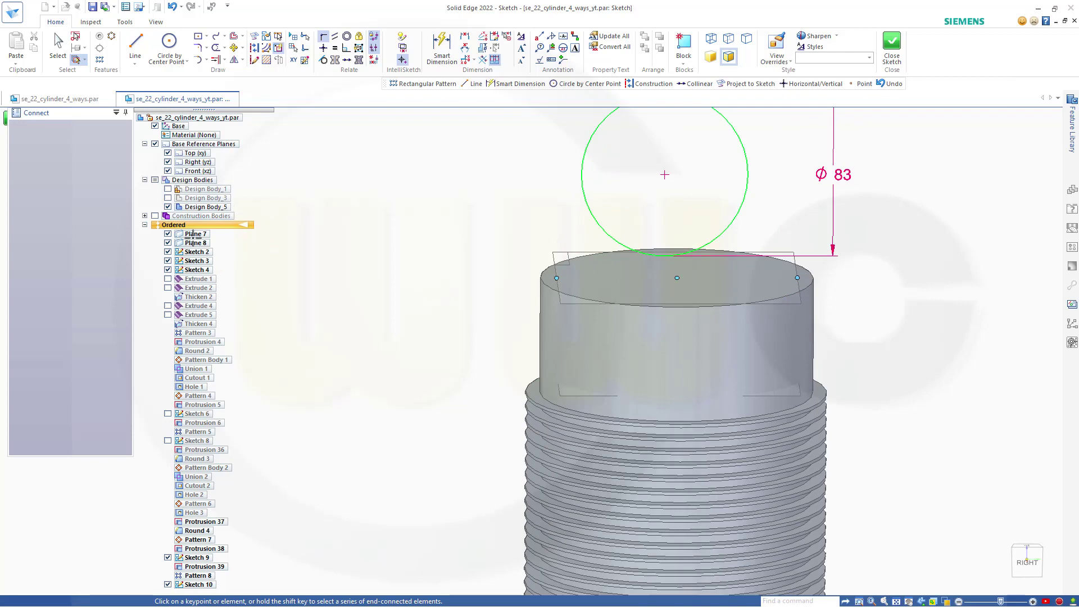
pyautogui.press('Escape')
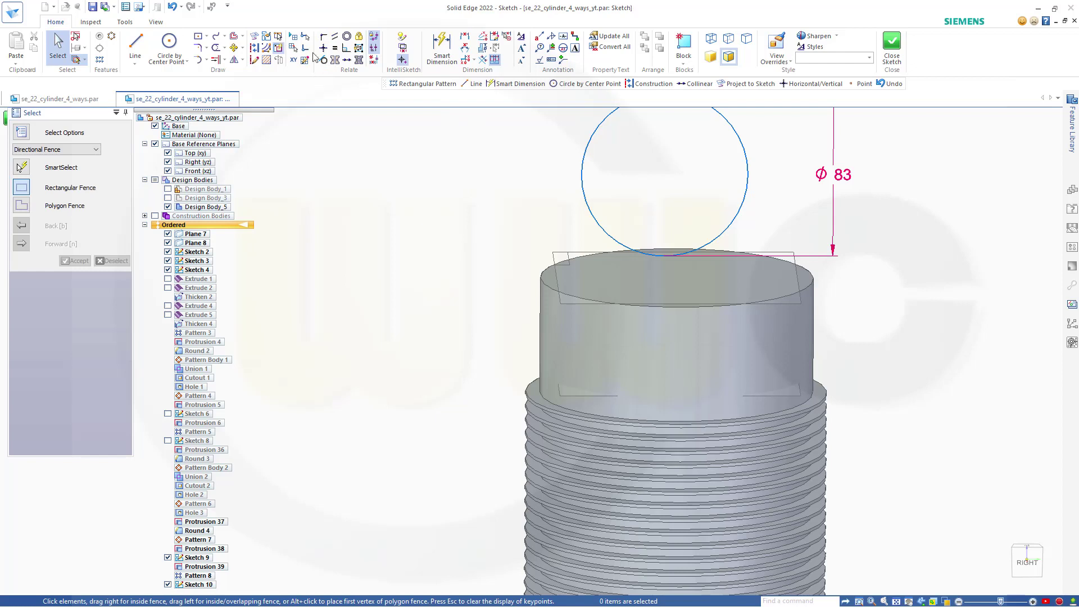
pyautogui.click(324, 39)
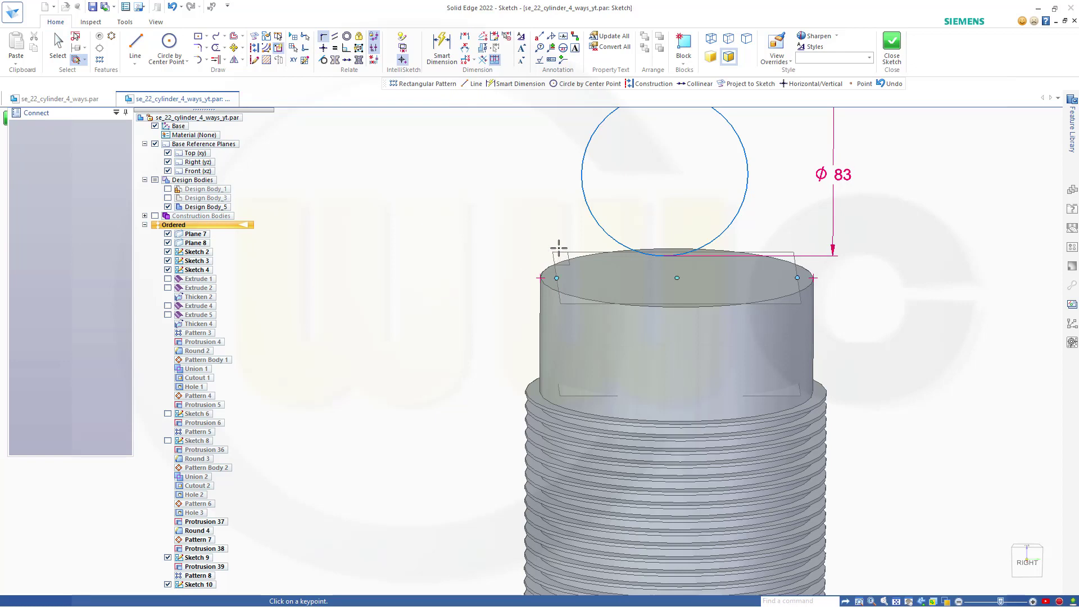
pyautogui.scroll(2, 565, 252)
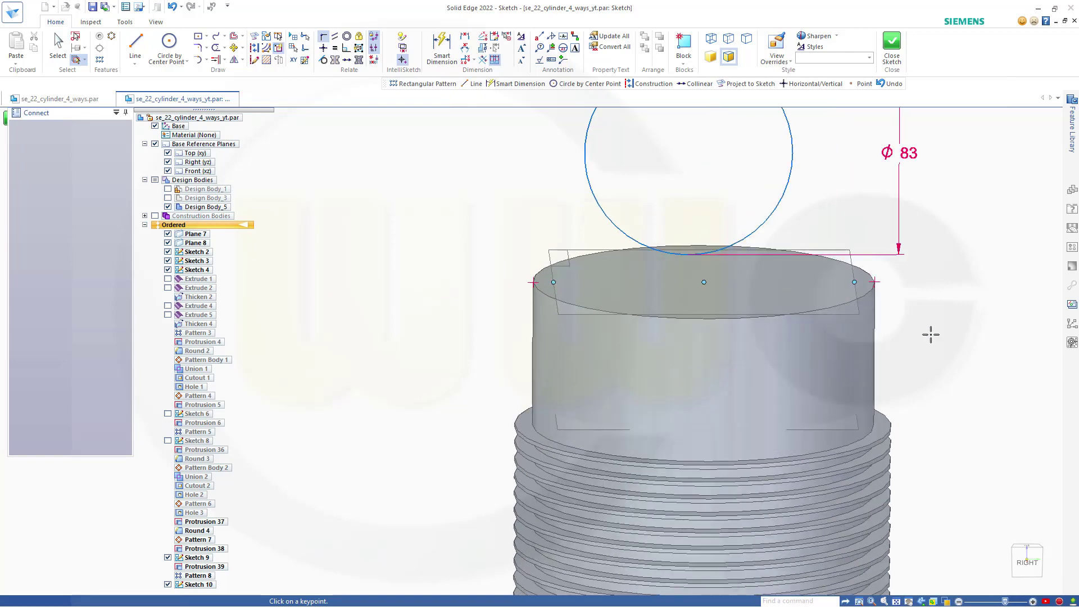
pyautogui.moveTo(931, 335); pyautogui.dragTo(858, 313, button='middle')
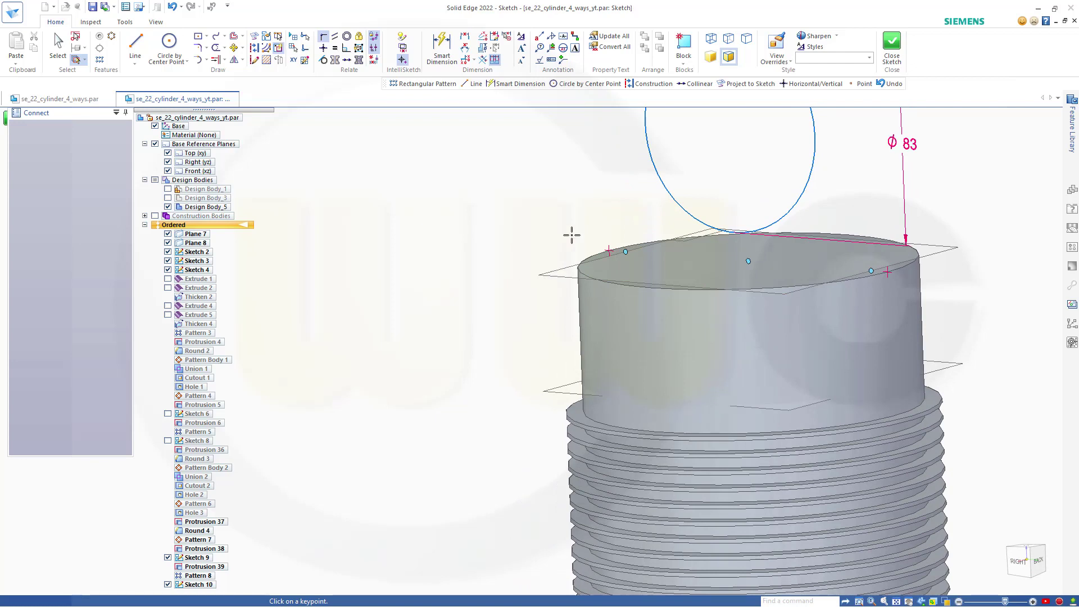
pyautogui.click(730, 131)
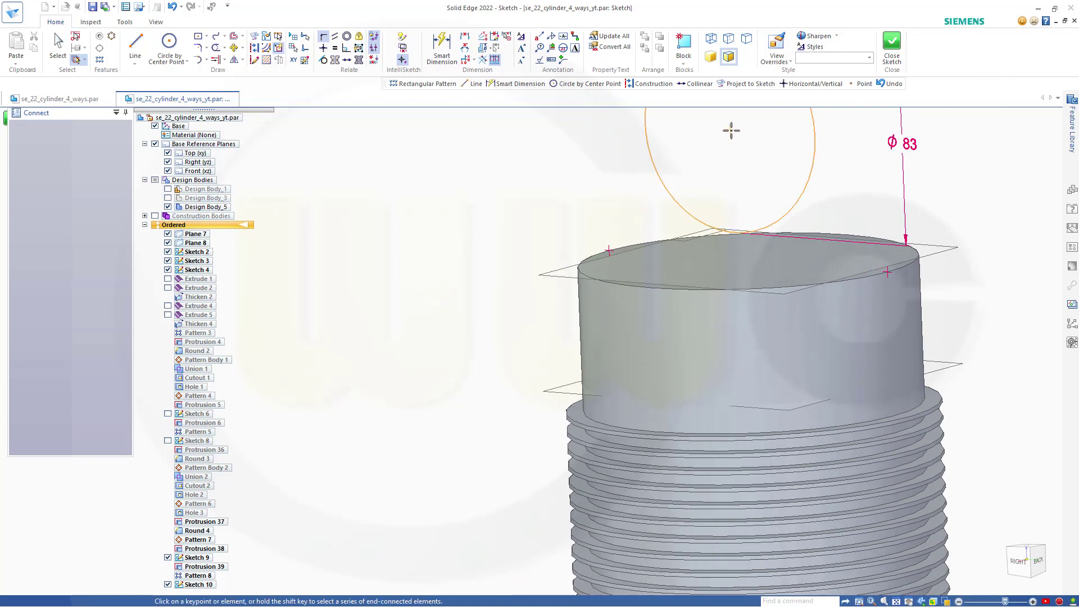
pyautogui.press('Escape')
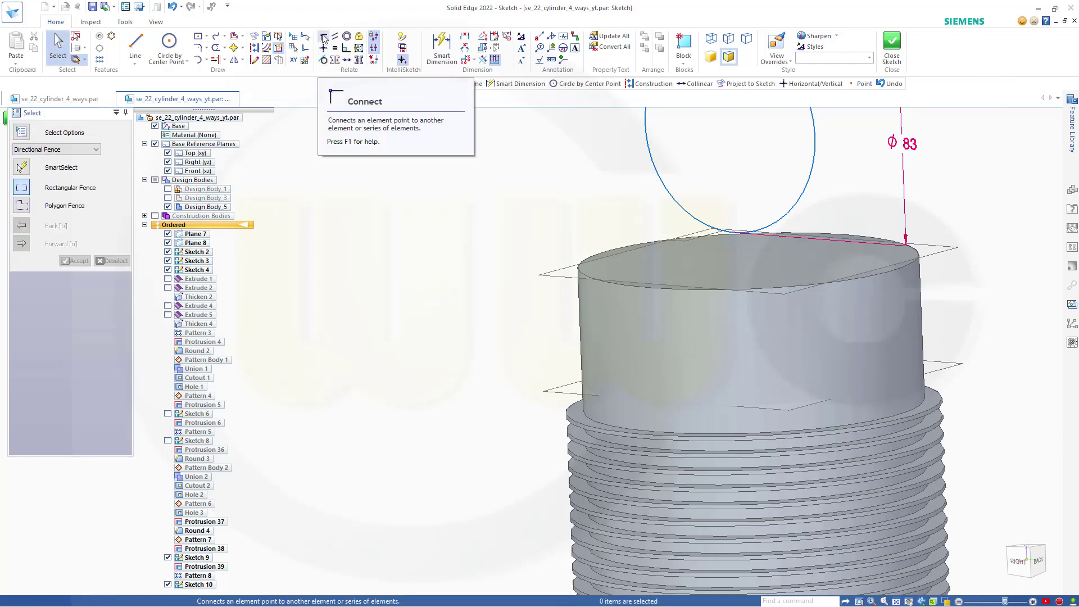
# Move the 83 mm circle sideways off the cylinder's axis so that it overlaps the top face
pyautogui.scroll(1, 681, 167)
pyautogui.scroll(-2, 700, 153)
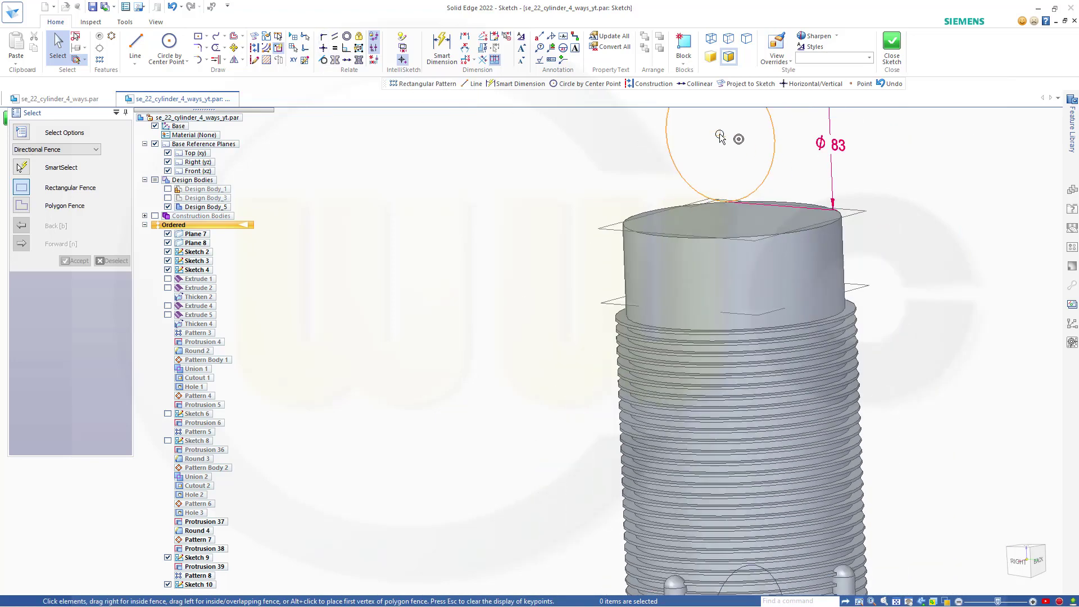
pyautogui.moveTo(737, 138); pyautogui.dragTo(664, 188)
pyautogui.click(1027, 562)
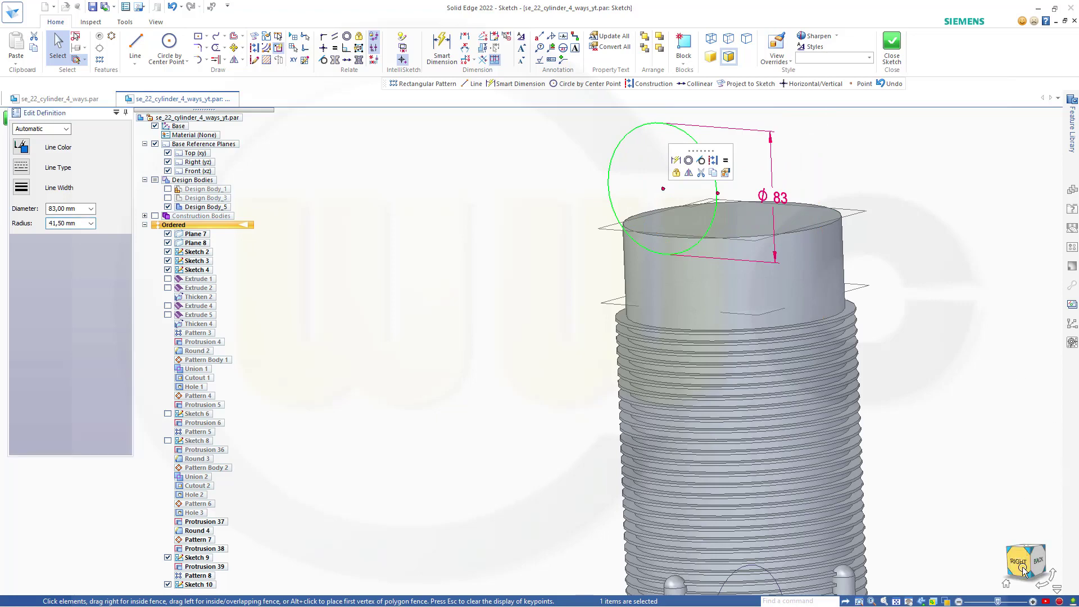
pyautogui.scroll(4, 439, 180)
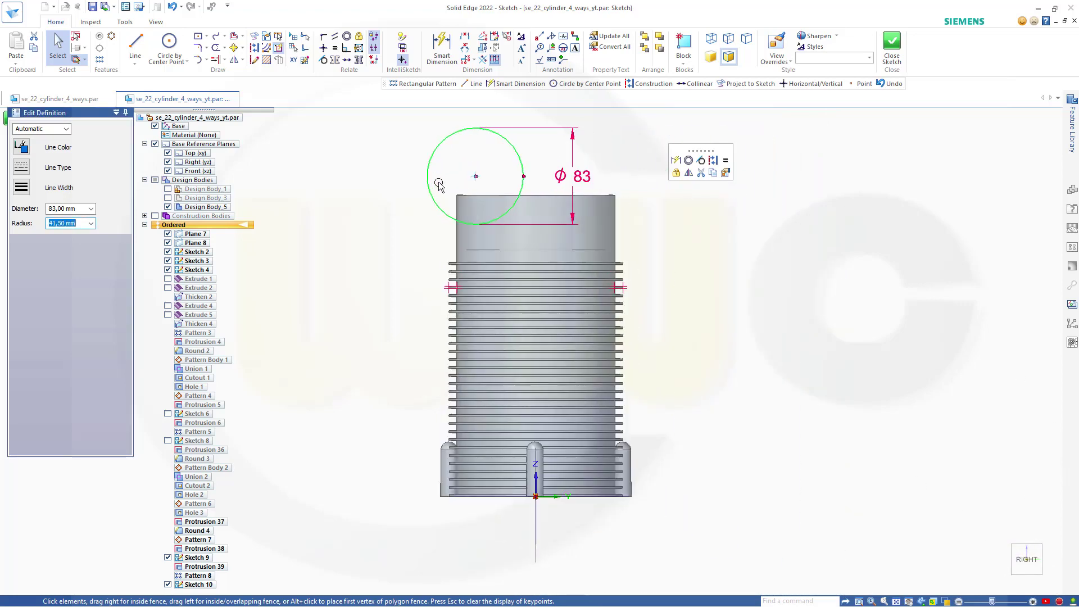
pyautogui.click(325, 38)
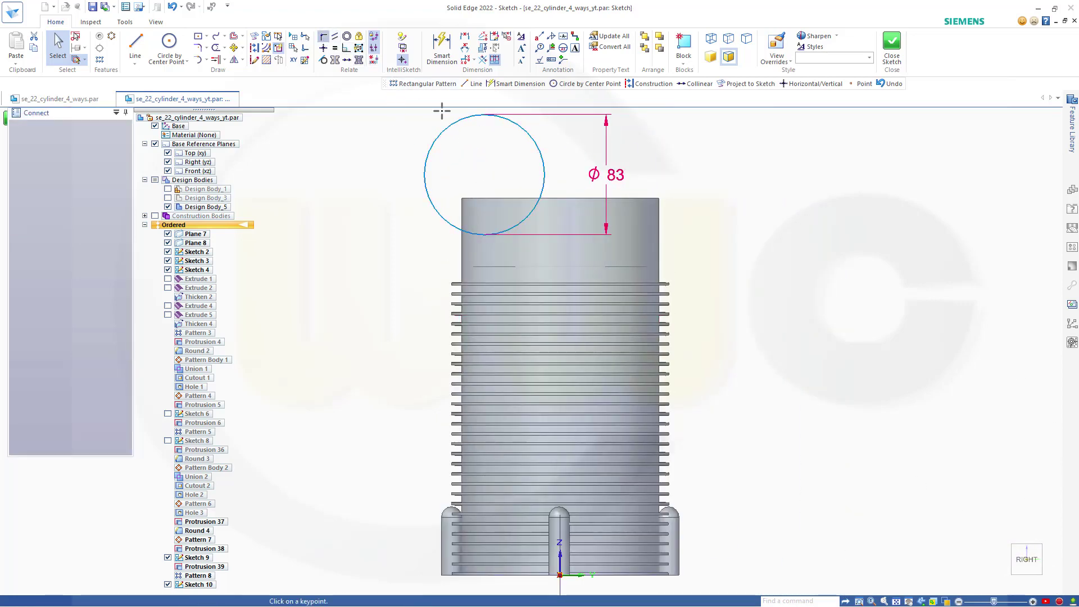
pyautogui.click(485, 175)
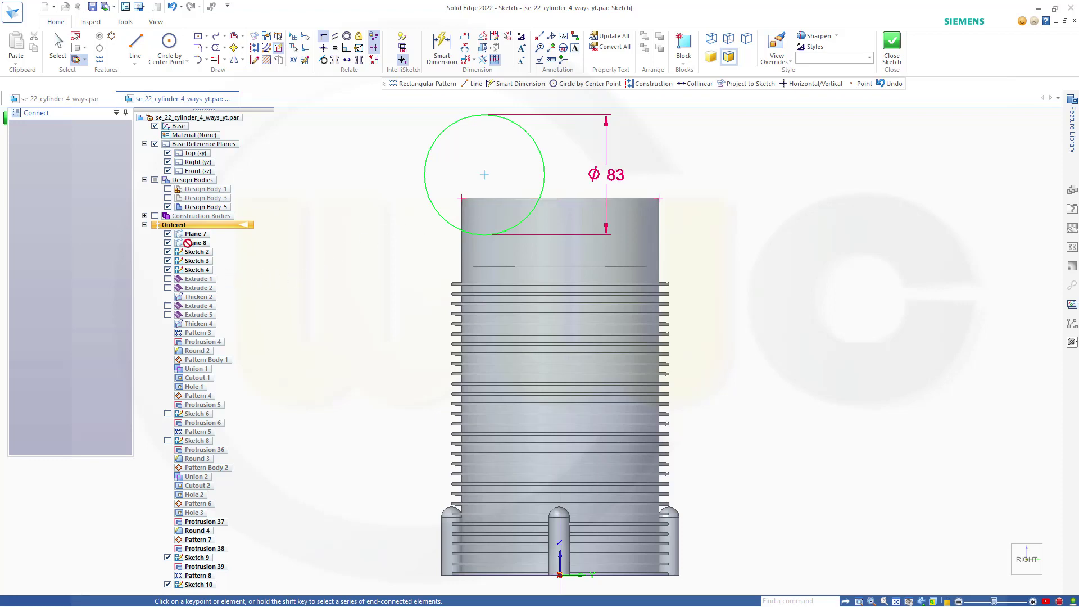
pyautogui.moveTo(409, 181); pyautogui.dragTo(410, 224, button='middle')
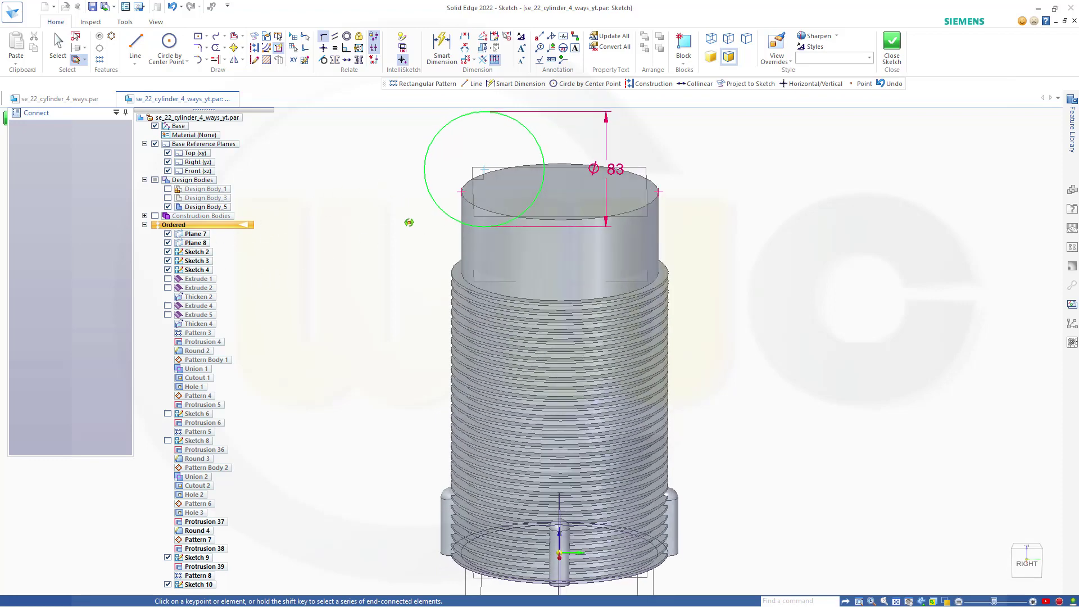
pyautogui.press('Escape')
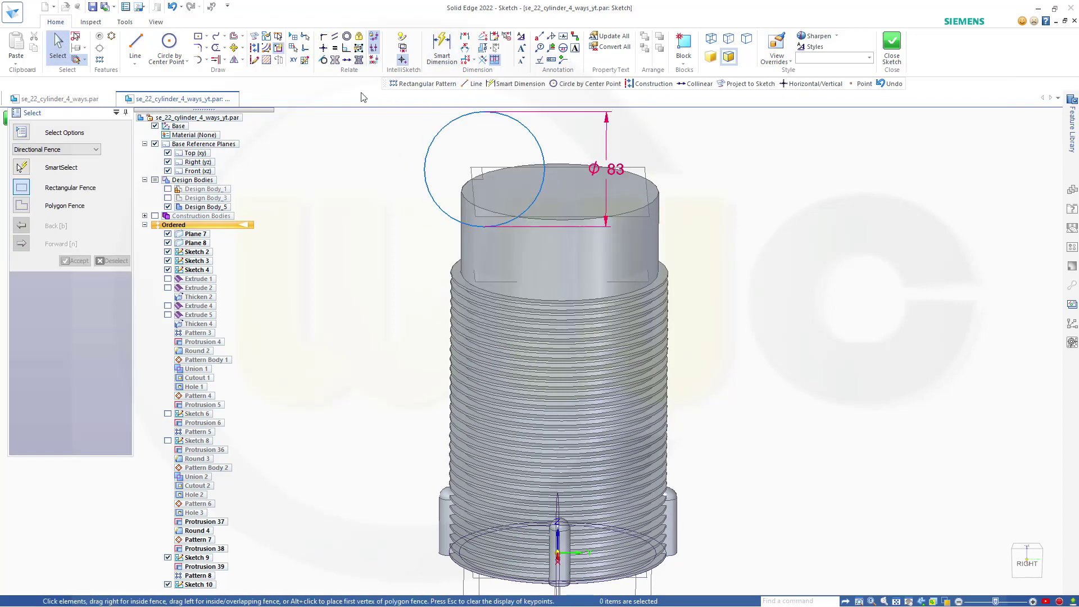
# Project the reference plane at the cylinder's top face into the sketch and turn the projected line into construction geometry
pyautogui.click(254, 35)
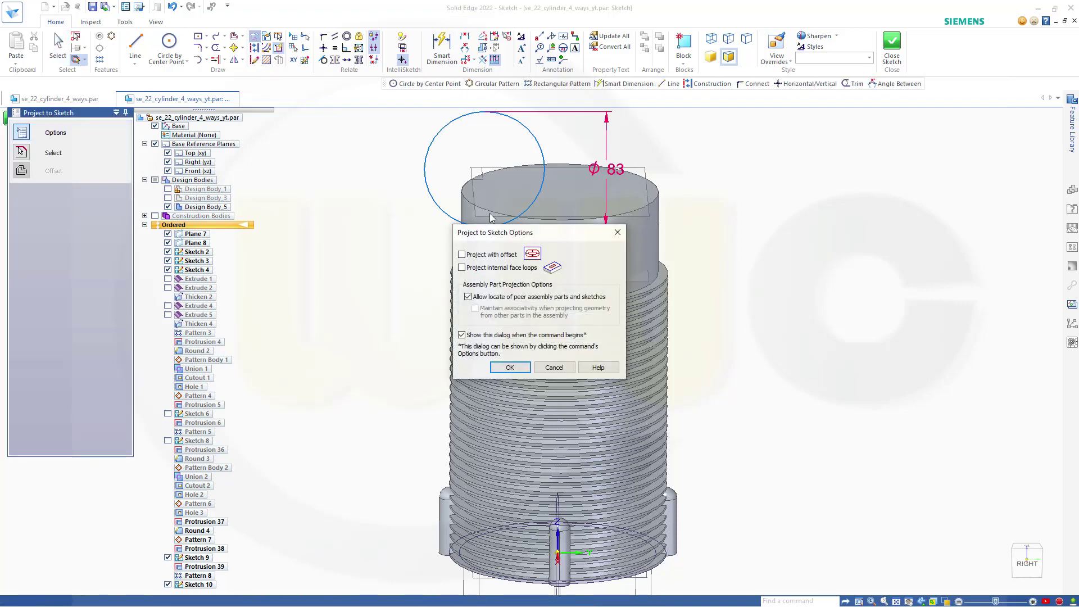
pyautogui.click(510, 367)
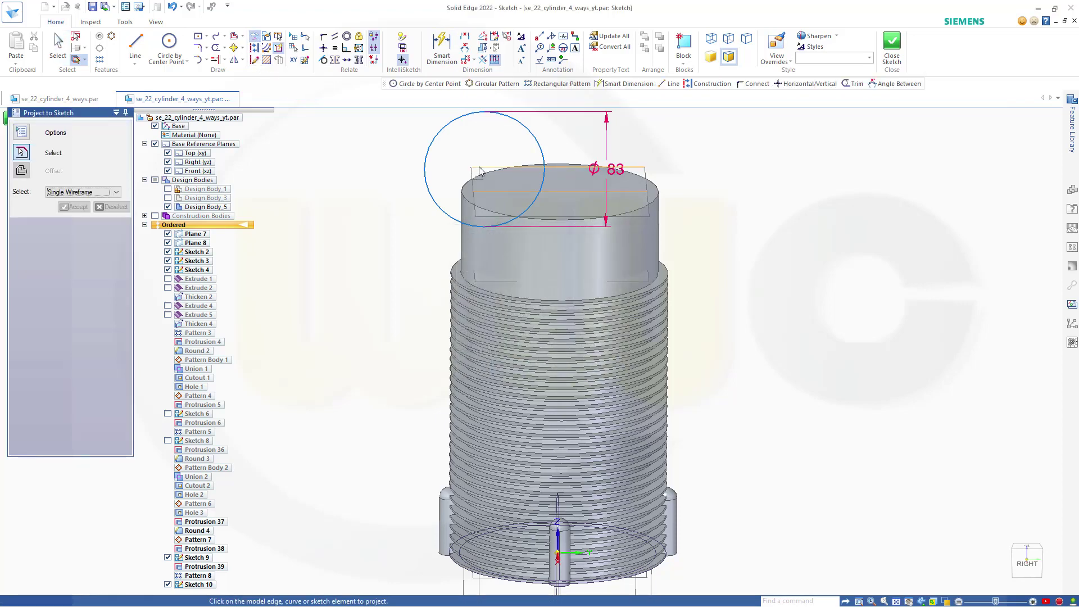
pyautogui.click(474, 176)
pyautogui.press('Escape')
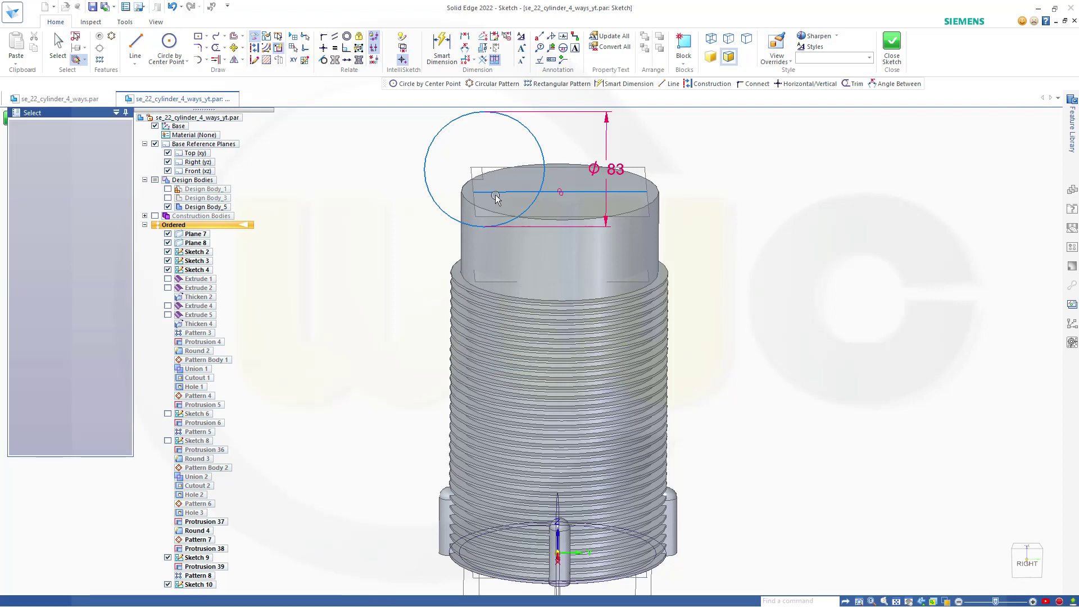
pyautogui.click(500, 192)
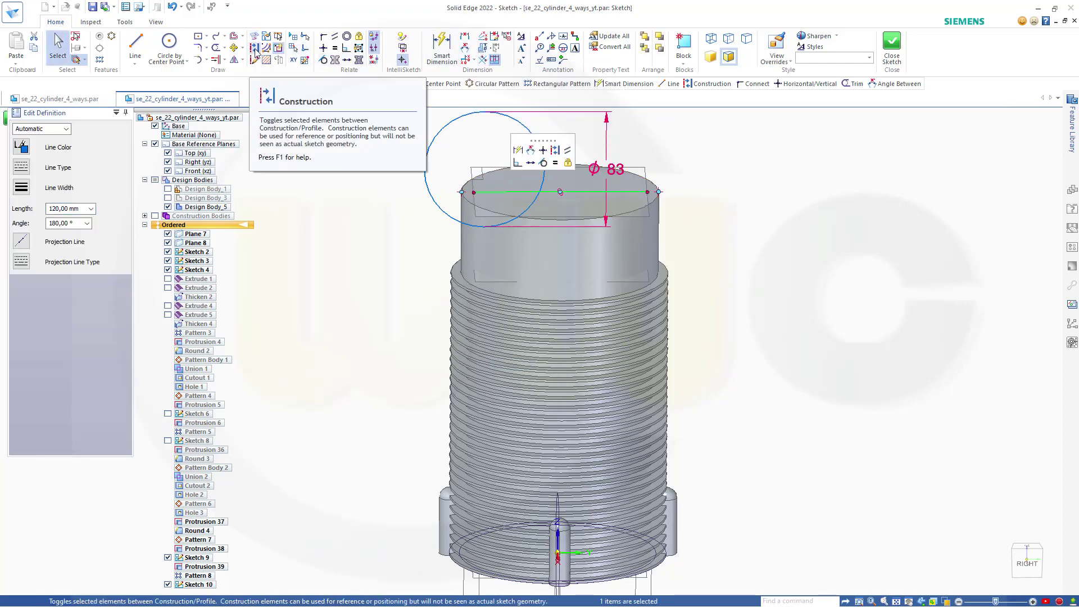
pyautogui.click(256, 49)
pyautogui.press('Escape')
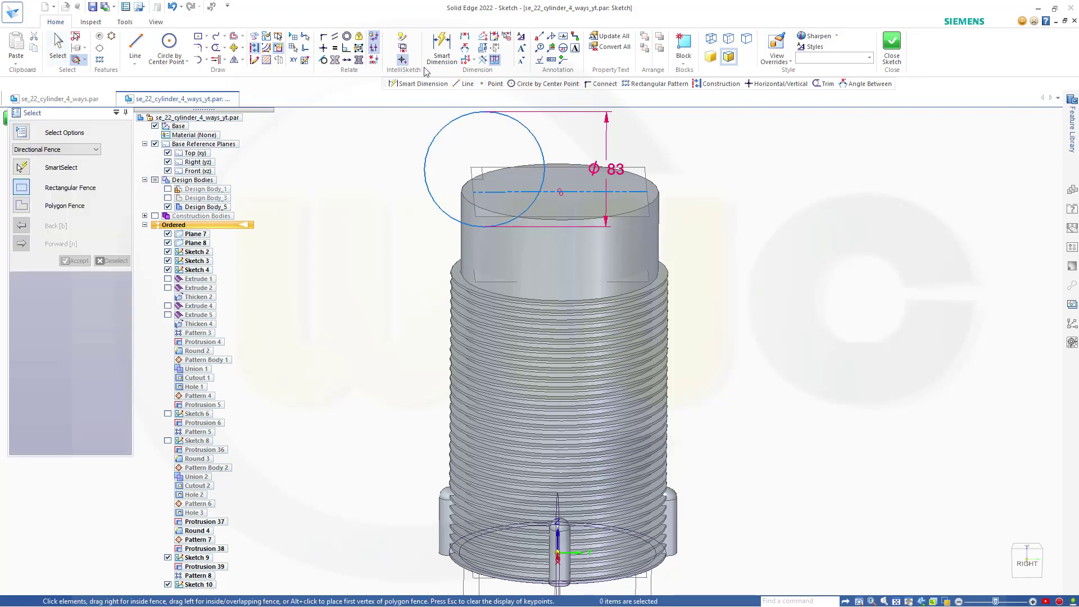
# Connect the 83 mm circle's centre to the midpoint of the projected construction line and finish the sketch
pyautogui.click(323, 36)
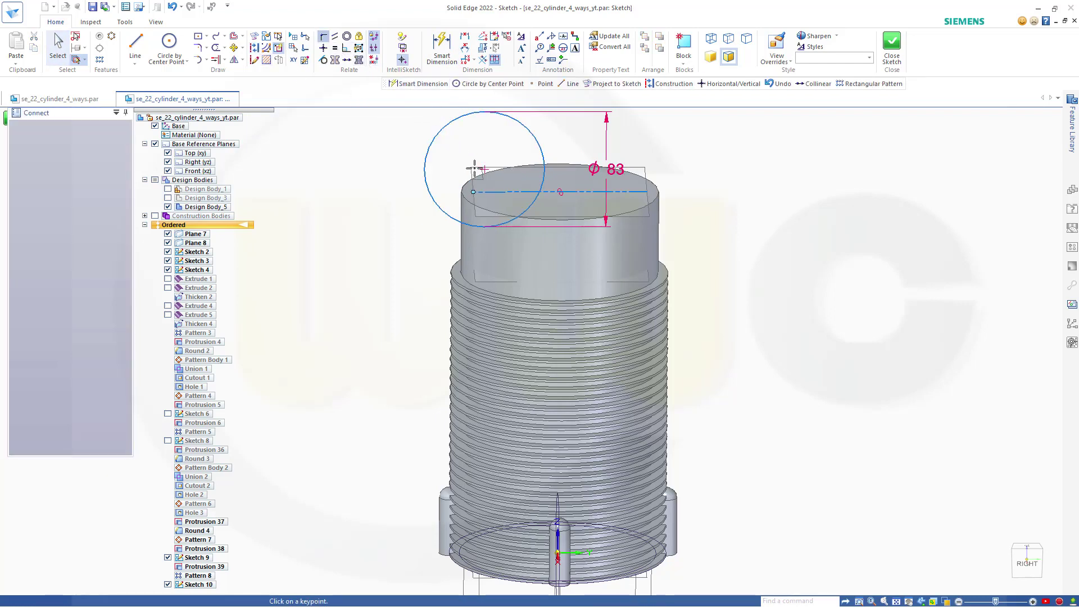
pyautogui.click(544, 192)
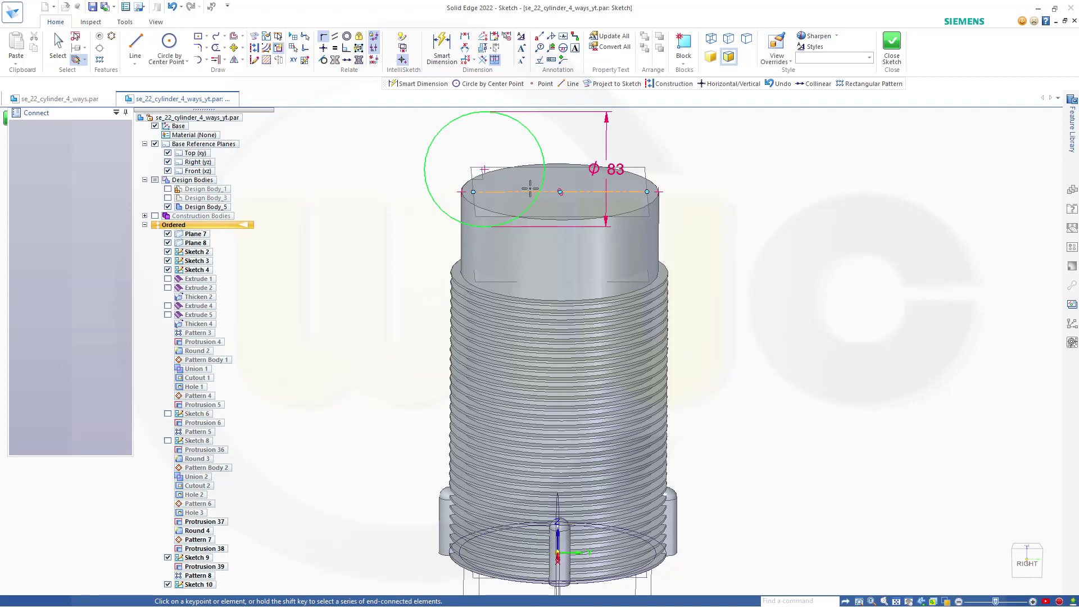
pyautogui.click(560, 192)
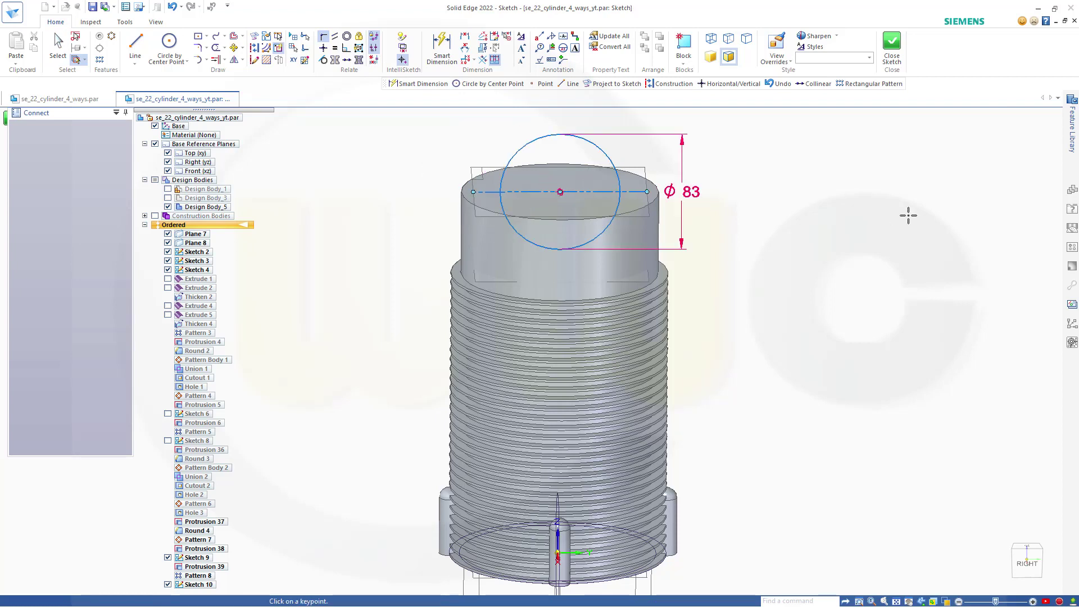
pyautogui.click(892, 45)
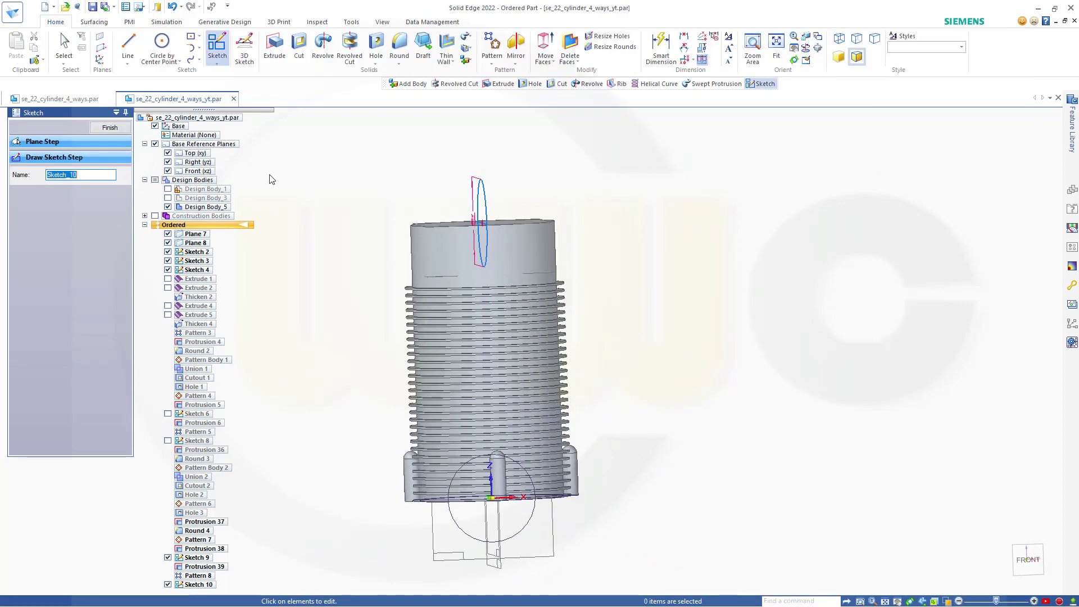
pyautogui.moveTo(341, 236)
pyautogui.mouseDown(button='middle')
pyautogui.moveTo(457, 231)
pyautogui.moveTo(366, 234)
pyautogui.moveTo(369, 257)
pyautogui.mouseUp(button='middle')
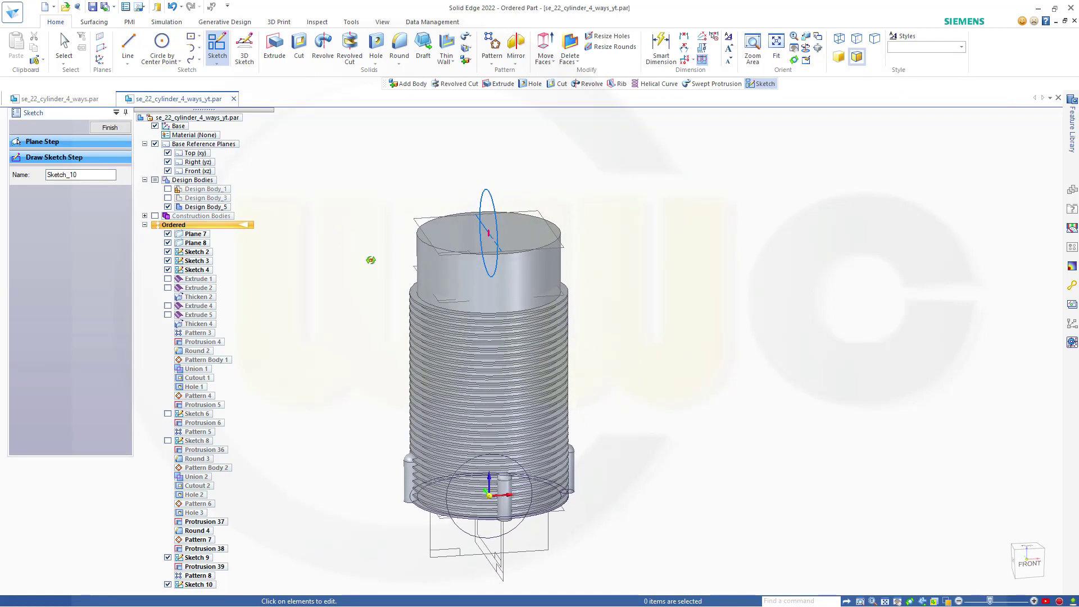
pyautogui.click(123, 140)
pyautogui.click(121, 130)
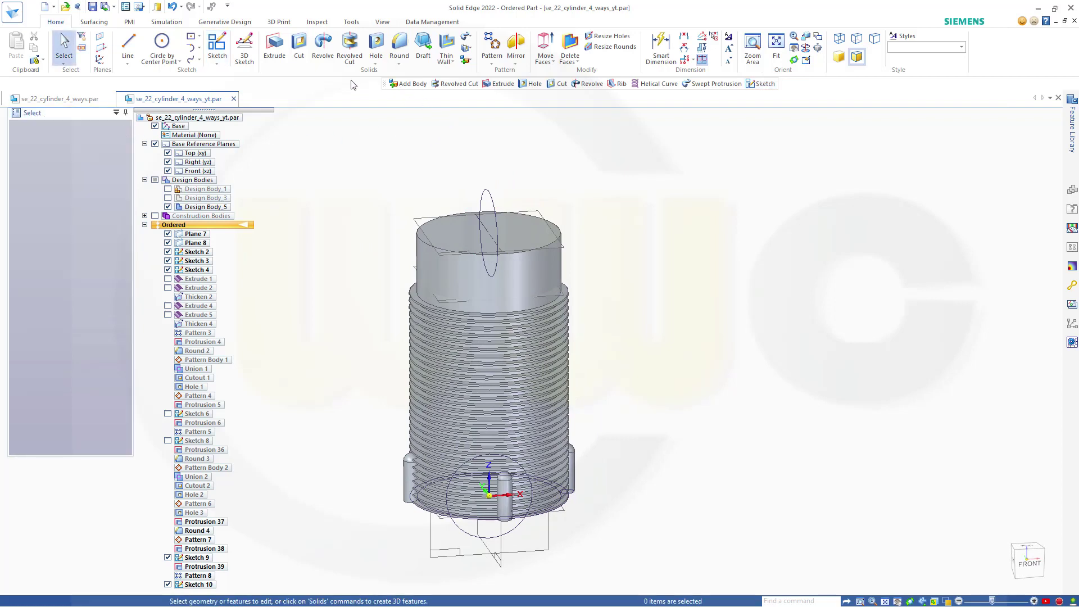
# Cut the 83 mm circle through the cylinder's top end with a symmetric extent of 200 mm
pyautogui.click(299, 48)
pyautogui.click(492, 201)
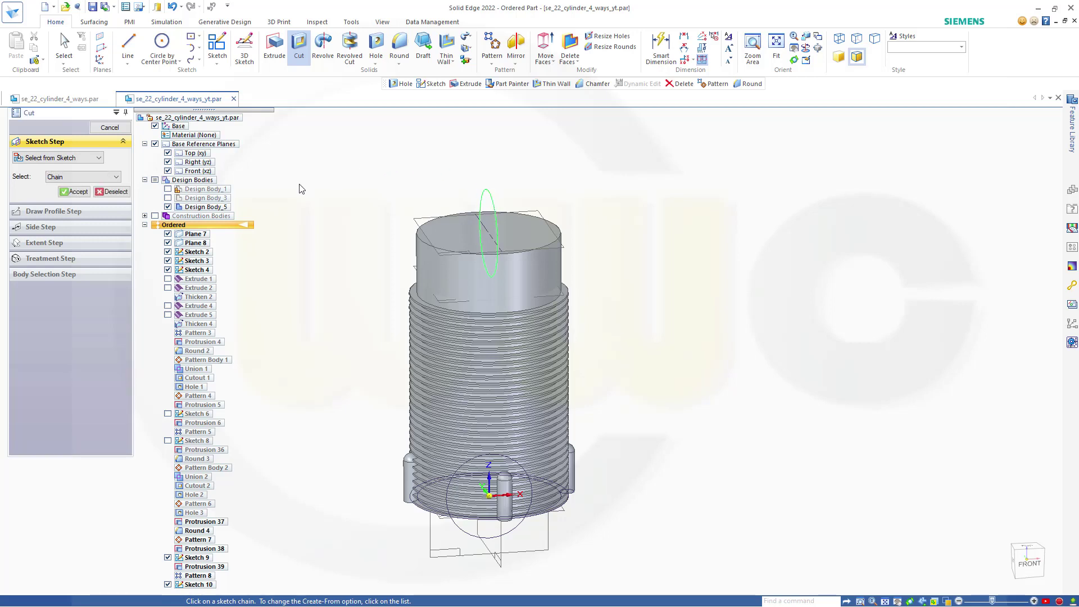
pyautogui.click(76, 192)
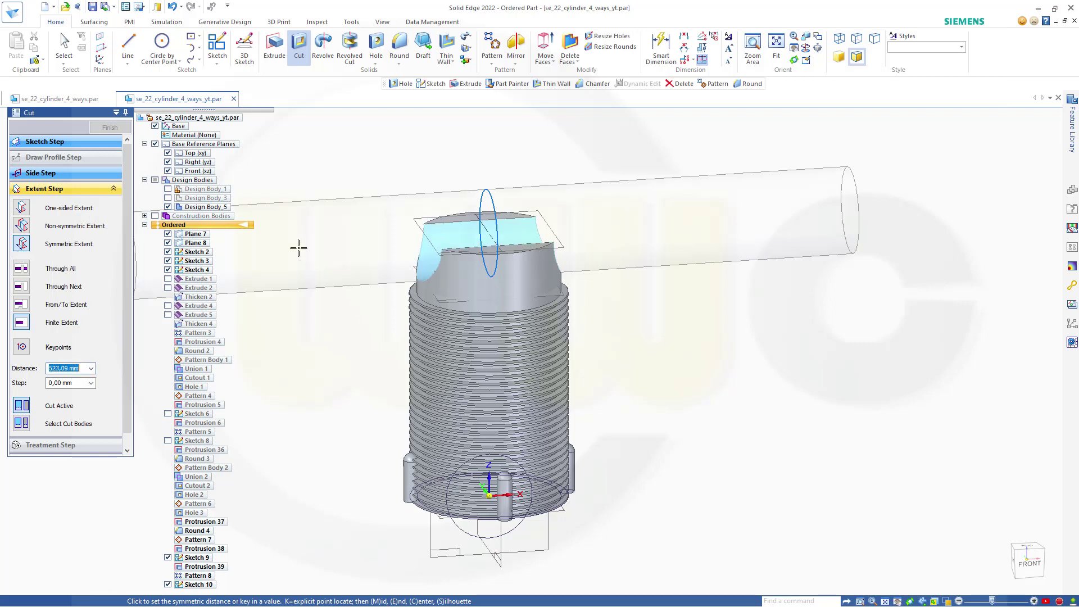
pyautogui.write('2')
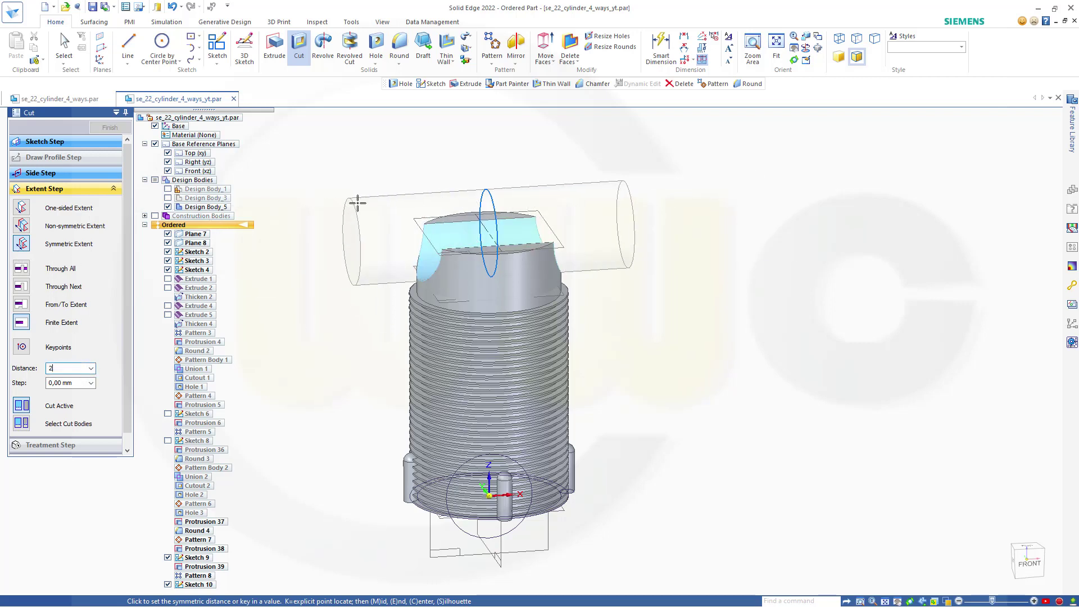
pyautogui.write('00')
pyautogui.press('Return')
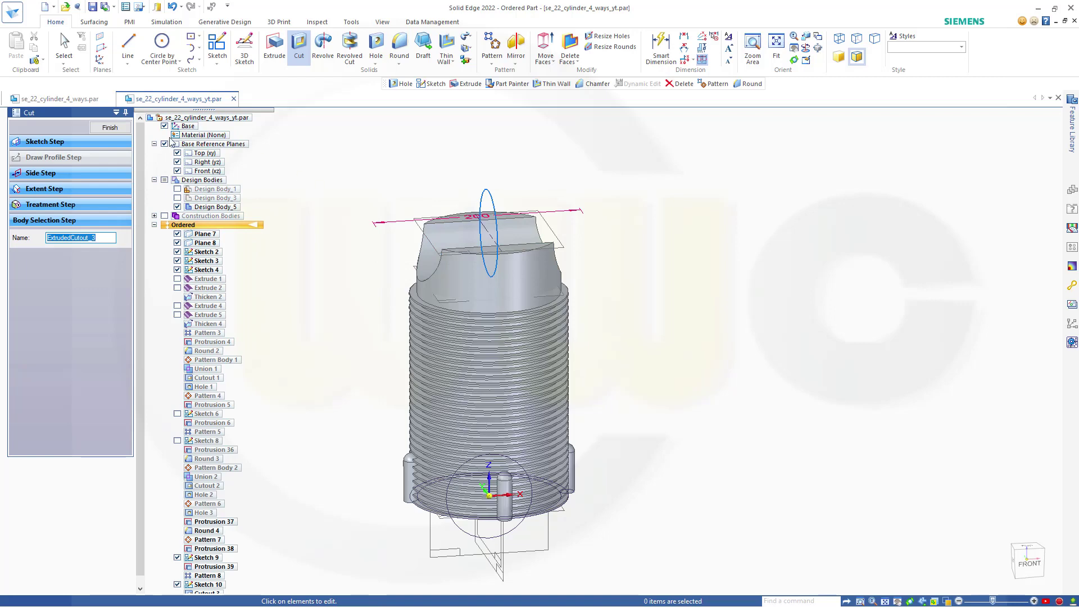
pyautogui.click(108, 128)
pyautogui.press('Escape')
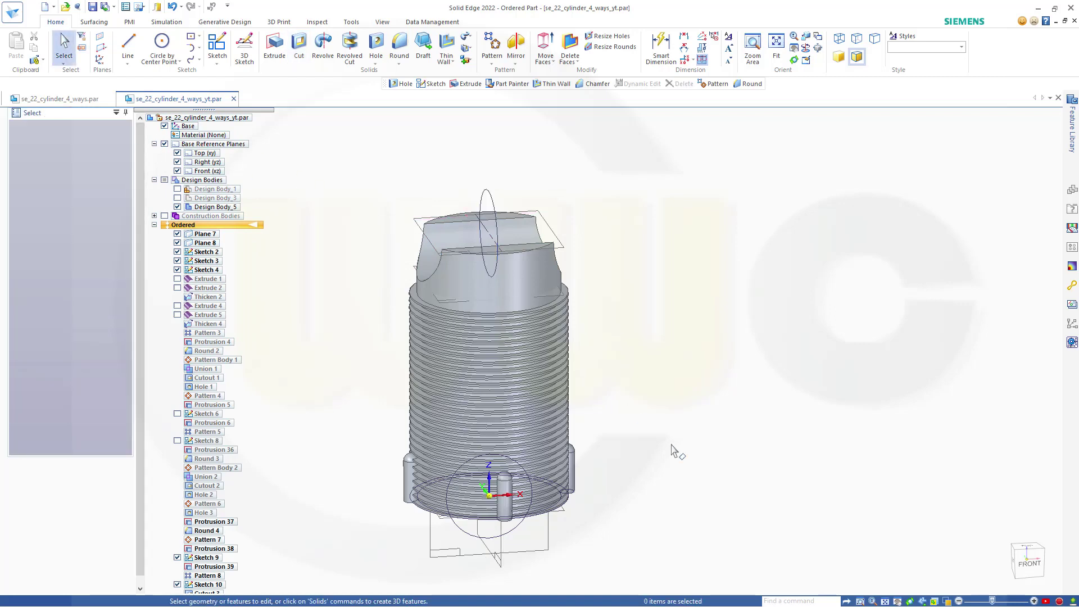
# Create a 126 mm through-all hole at the cylinder's pinned end, centred on the origin
pyautogui.moveTo(664, 433); pyautogui.dragTo(643, 171, button='middle')
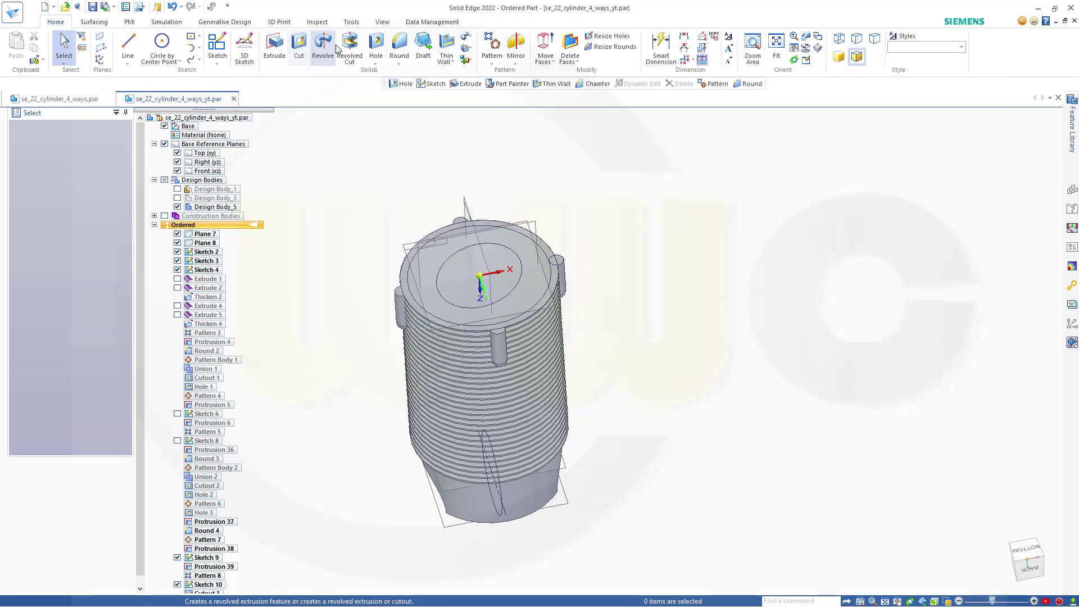
pyautogui.click(376, 43)
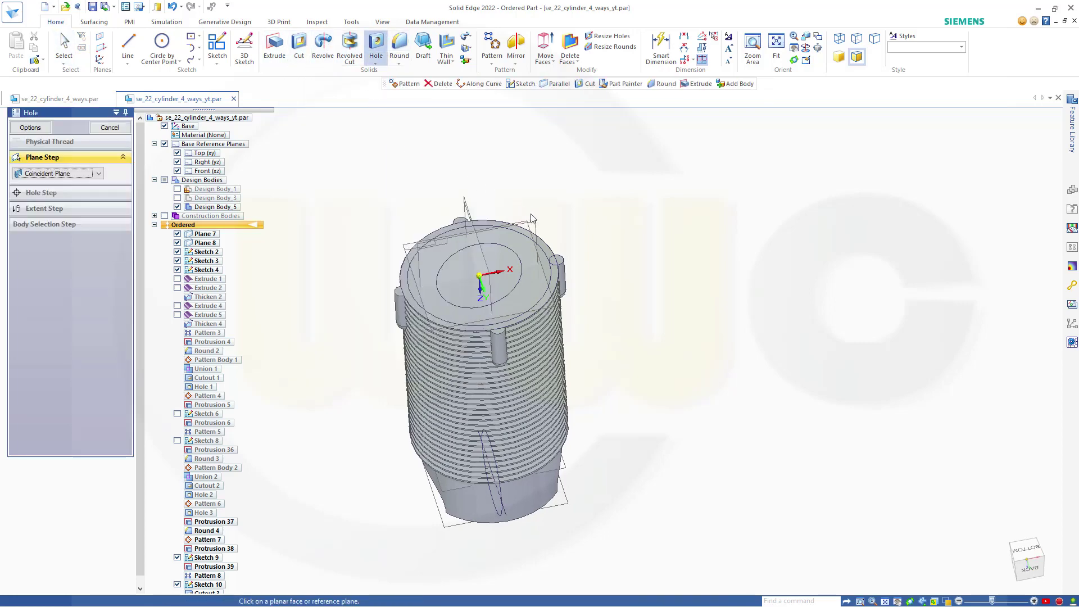
pyautogui.moveTo(588, 352); pyautogui.dragTo(597, 294, button='middle')
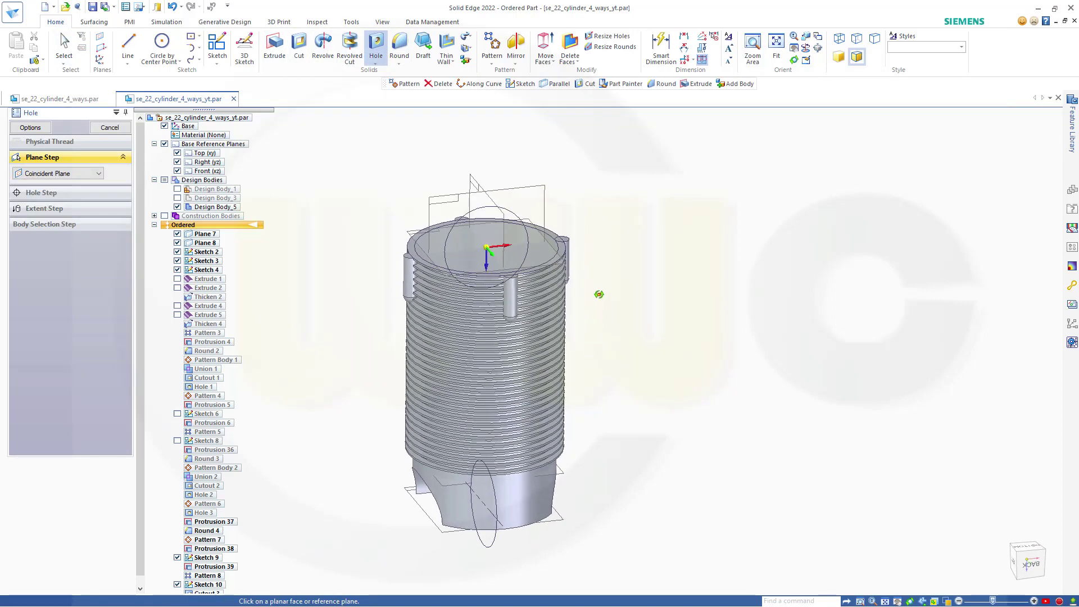
pyautogui.click(413, 239)
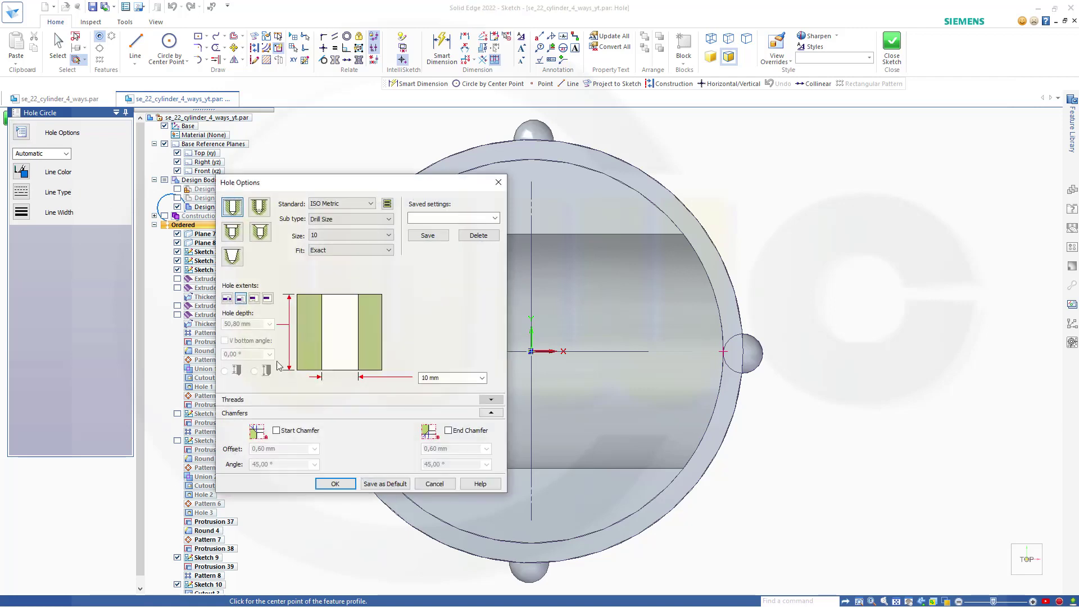
pyautogui.click(228, 299)
pyautogui.click(450, 376)
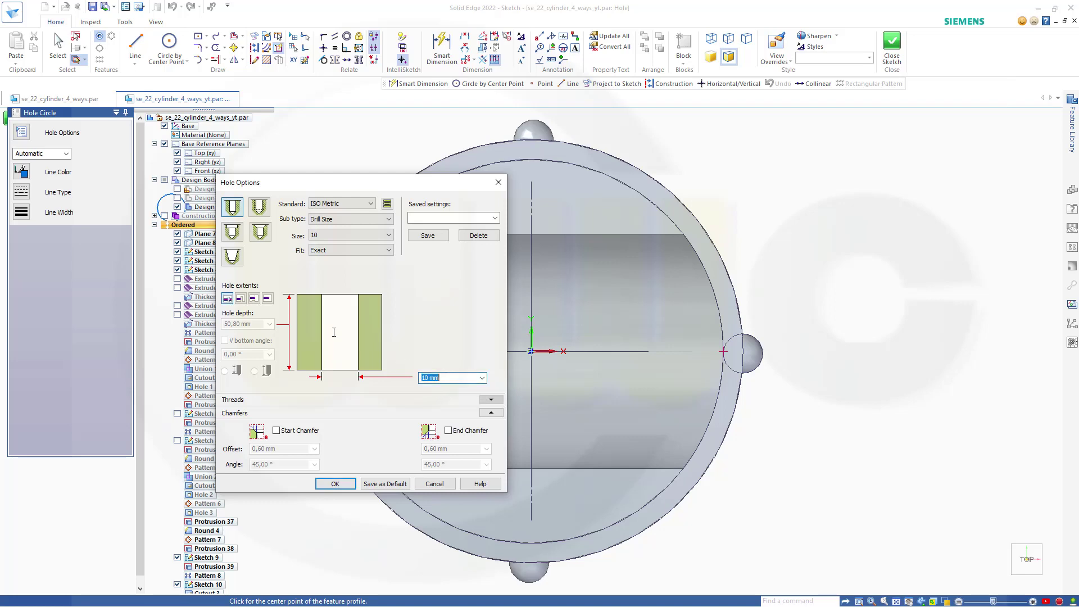
pyautogui.write('126')
pyautogui.press('Return')
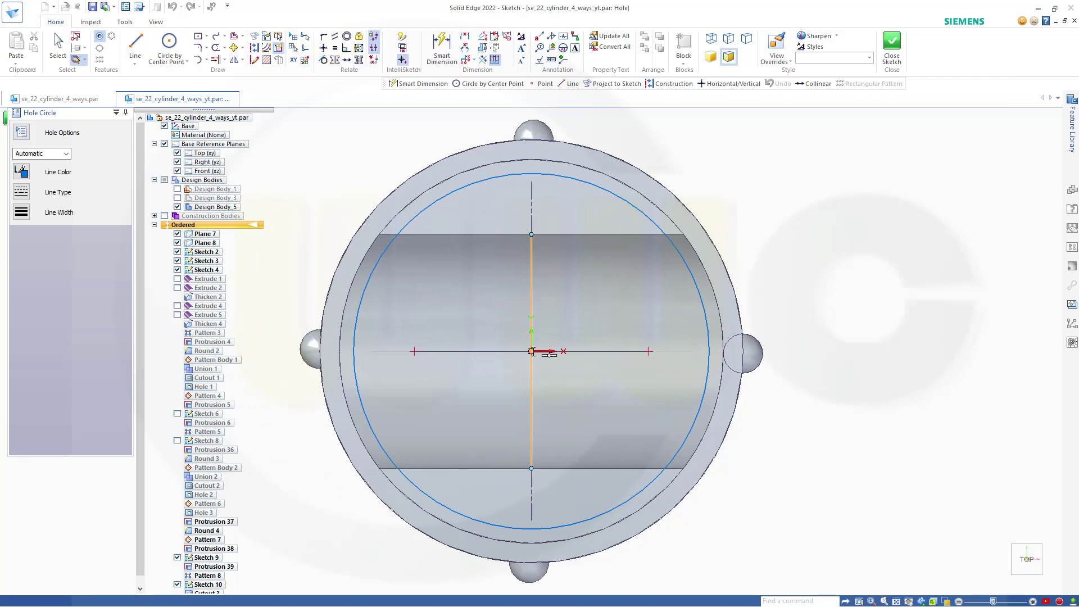
pyautogui.click(531, 351)
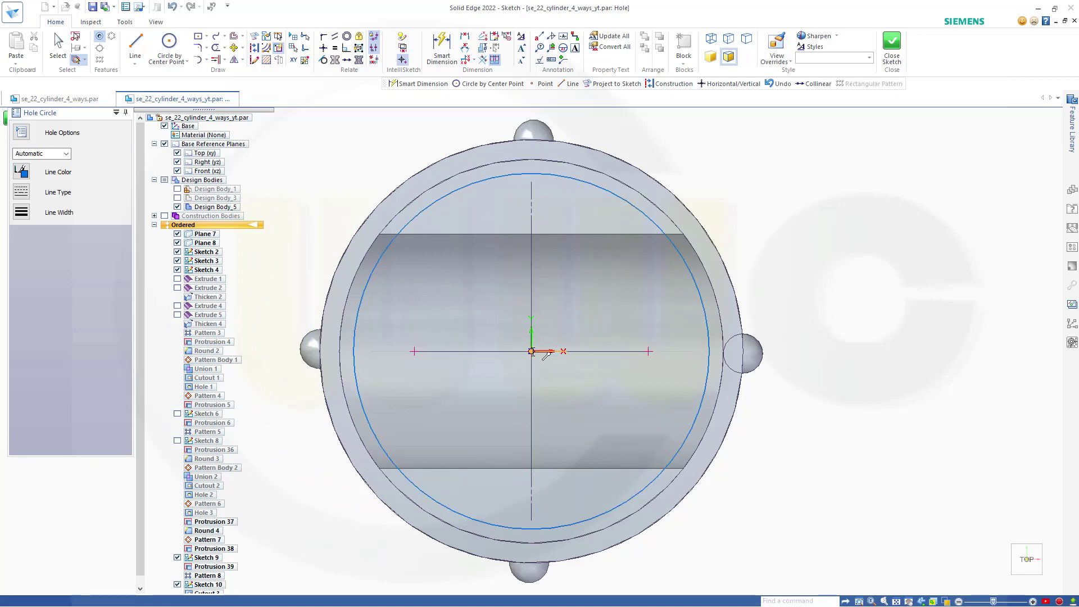
pyautogui.click(892, 45)
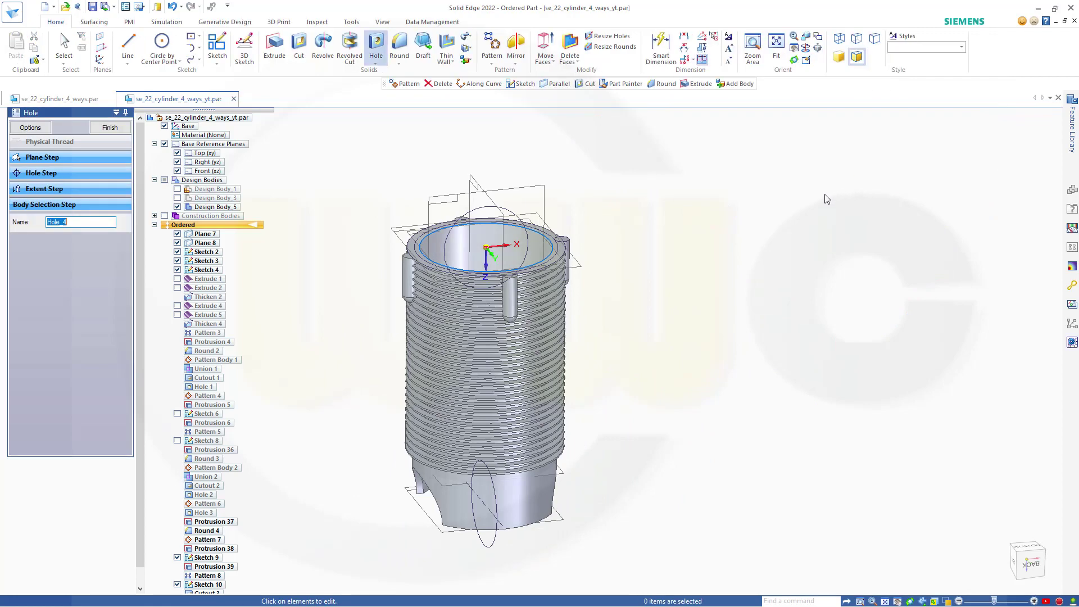
pyautogui.click(109, 127)
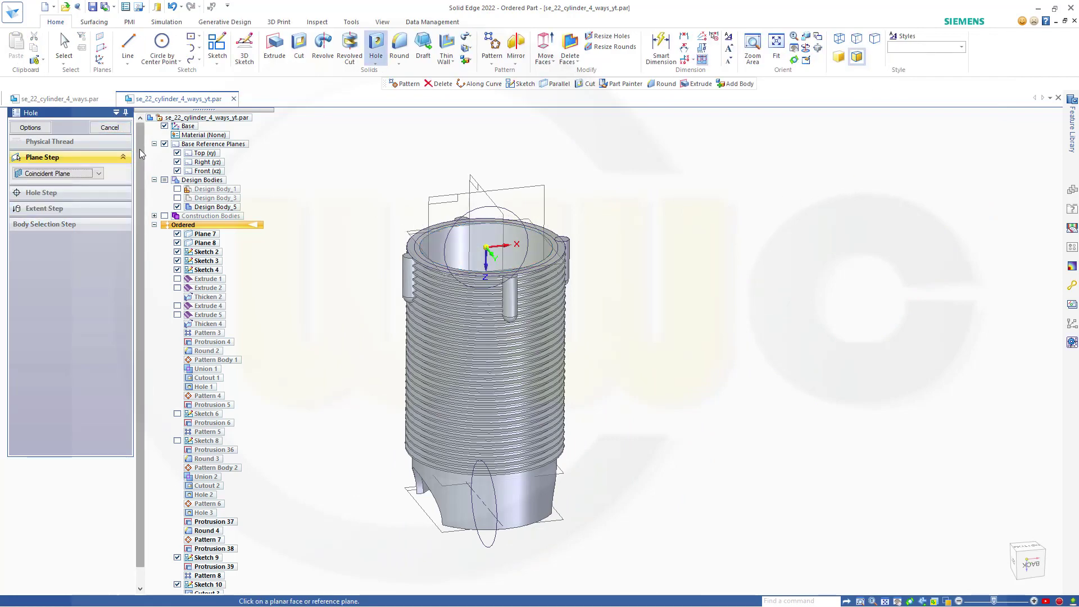
# Start a hole on the Top (xy) plane and place its centre on the pin along the positive X axis
pyautogui.moveTo(352, 243); pyautogui.dragTo(352, 292, button='middle')
pyautogui.moveTo(458, 329); pyautogui.dragTo(444, 323, button='middle')
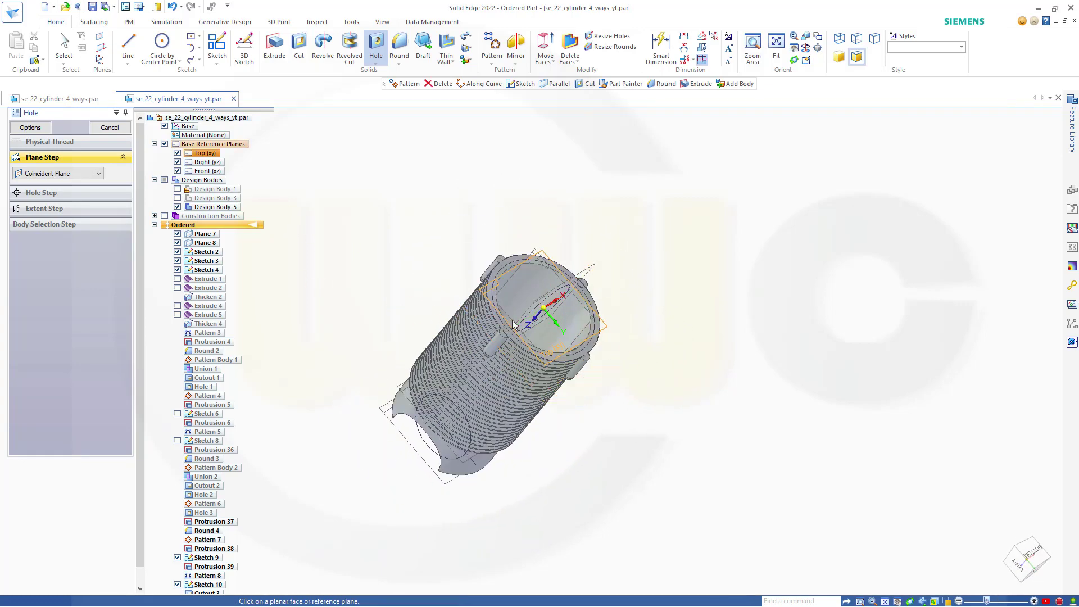
pyautogui.scroll(5, 652, 355)
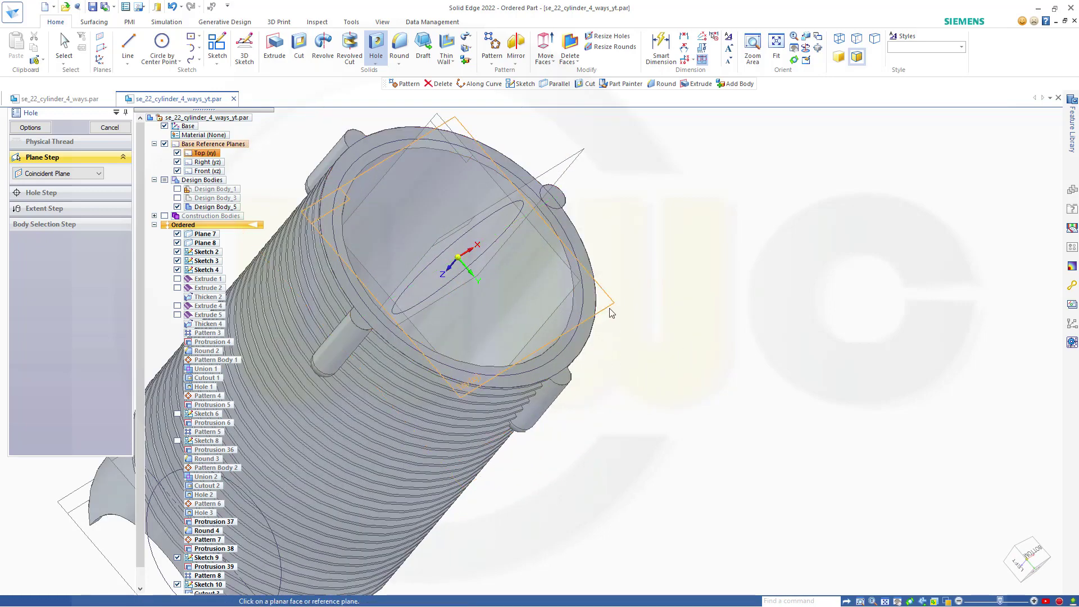
pyautogui.click(612, 313)
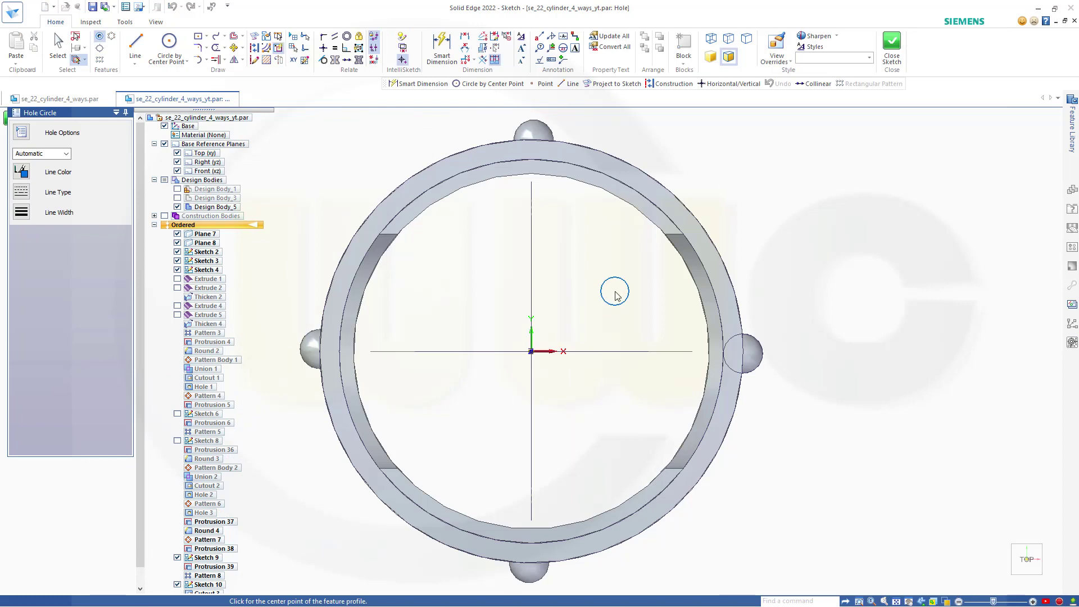
pyautogui.click(744, 357)
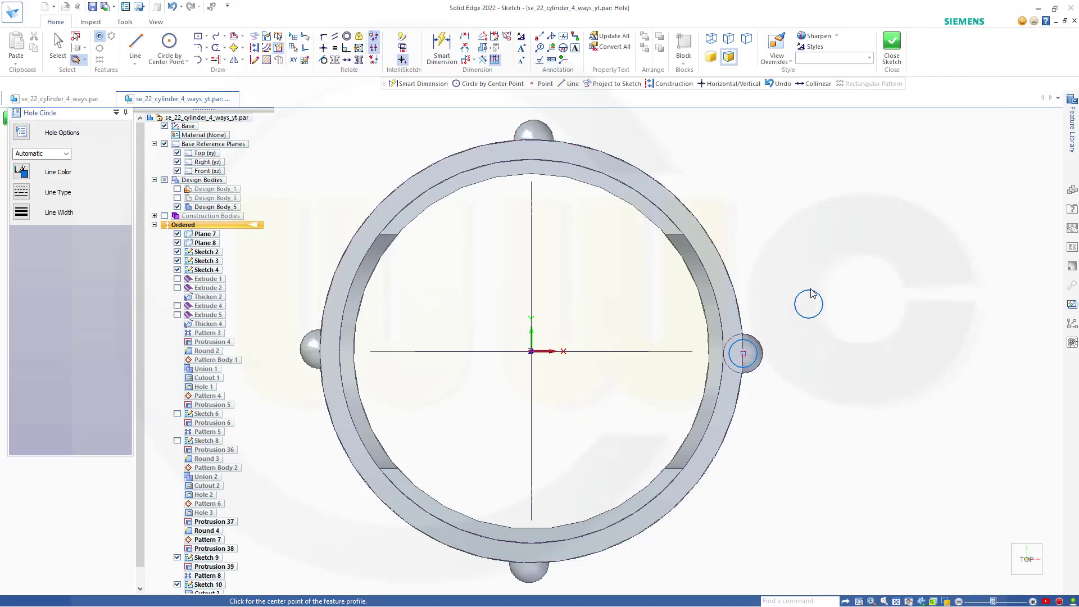
# Give the pin hole a finite depth of 20 mm with the 10 mm drill size and finish the hole feature
pyautogui.click(21, 133)
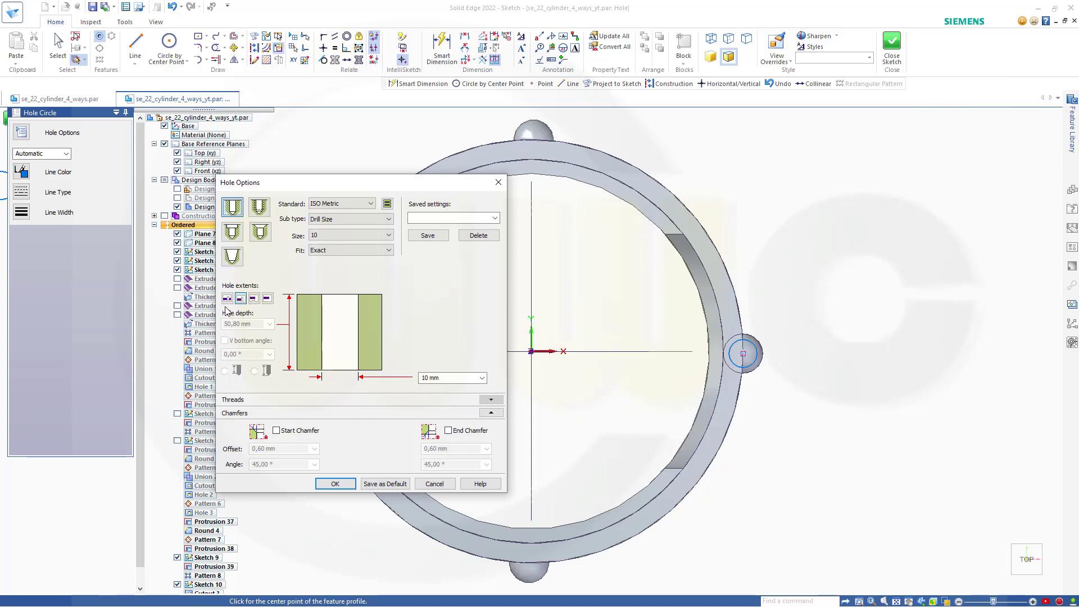
pyautogui.click(268, 301)
pyautogui.press('Tab')
pyautogui.write('2')
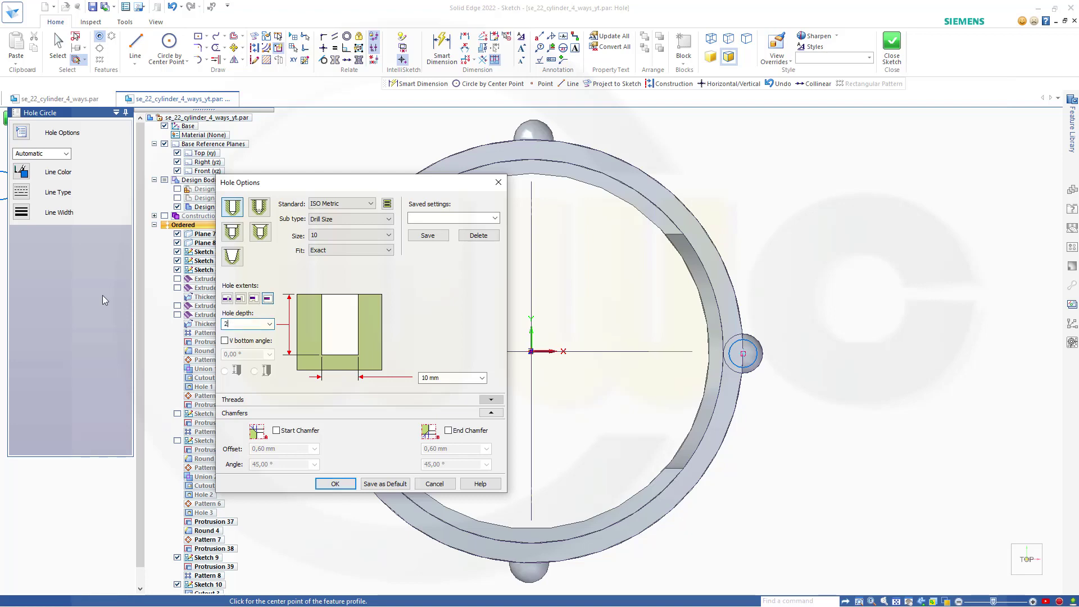
pyautogui.write('0')
pyautogui.click(339, 486)
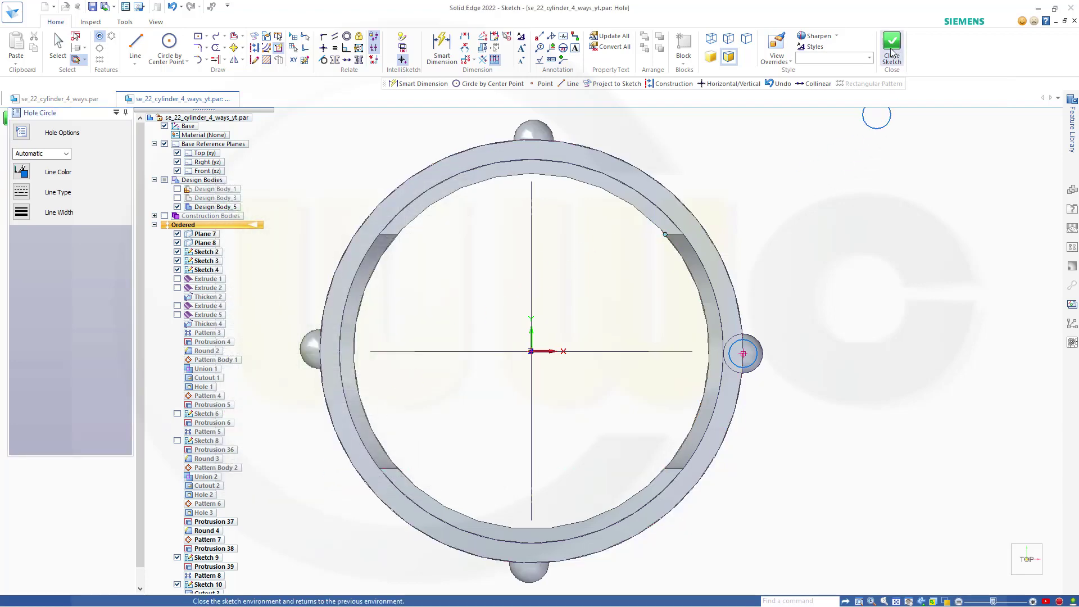
pyautogui.click(892, 45)
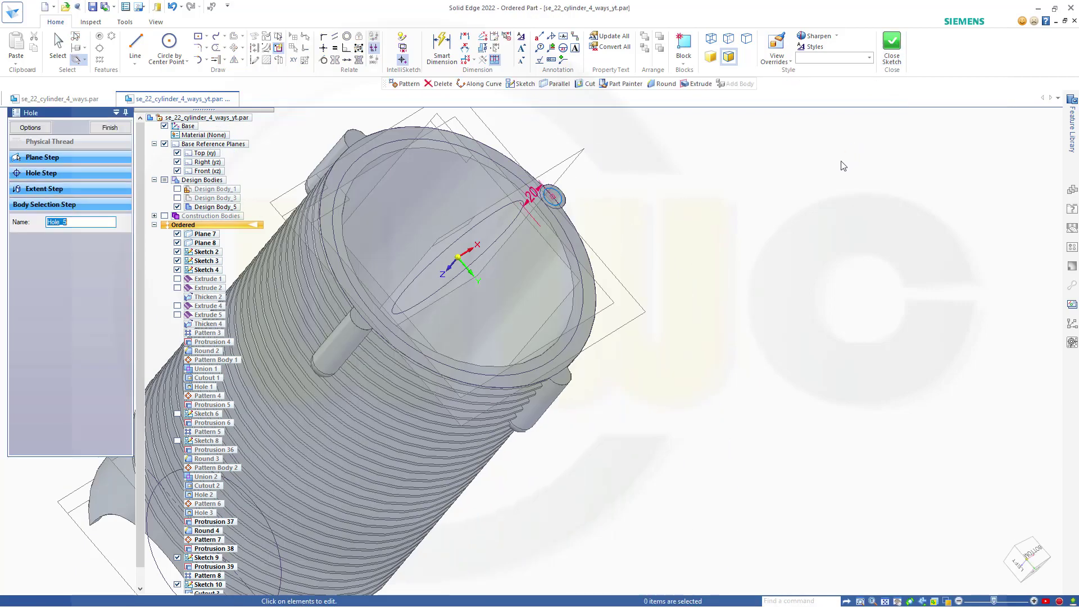
pyautogui.click(110, 128)
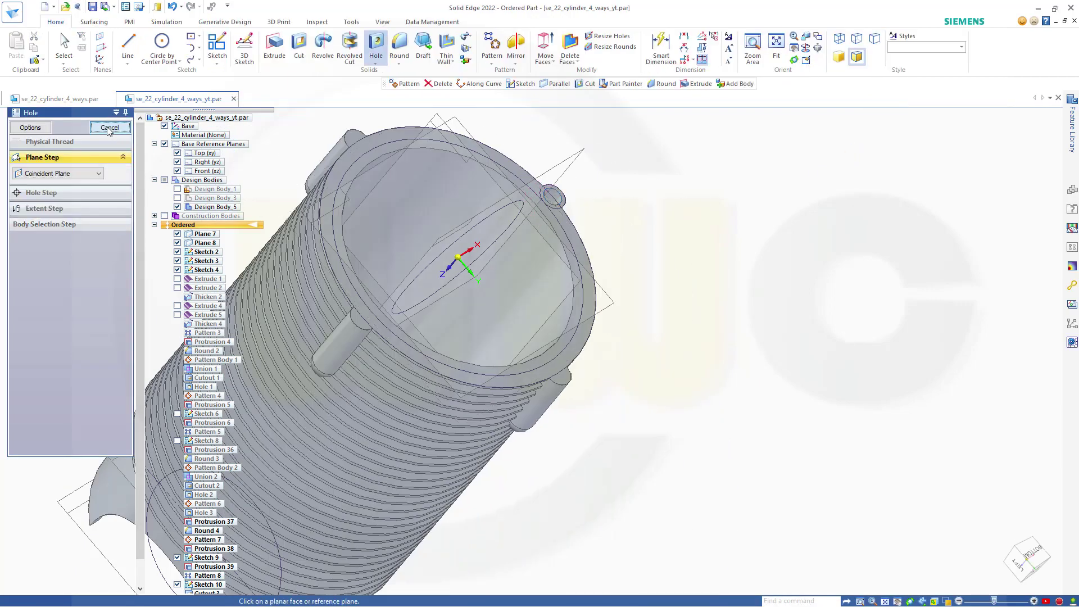
# Start a feature pattern of the 10 mm pin hole and choose the Top (xy) plane for its profile
pyautogui.moveTo(673, 248); pyautogui.dragTo(629, 245, button='middle')
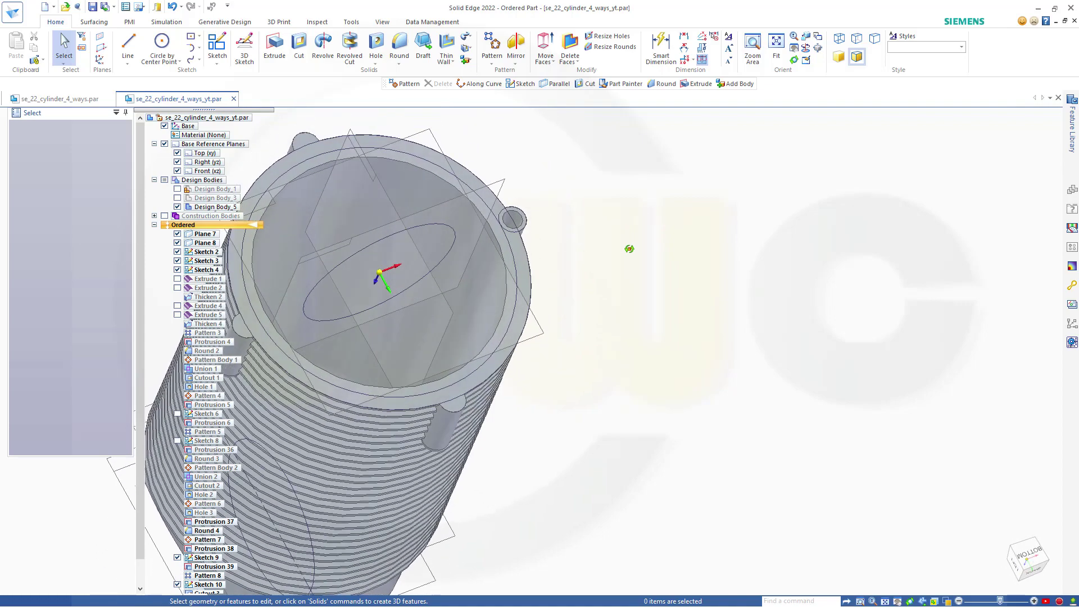
pyautogui.scroll(-3, 399, 222)
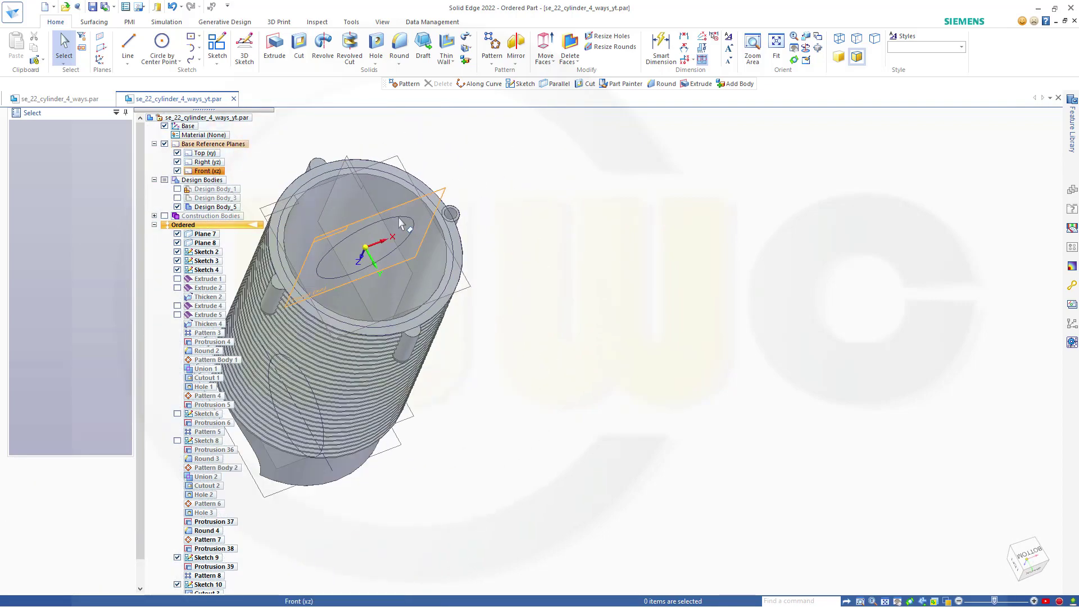
pyautogui.keyDown('shift'); pyautogui.moveTo(404, 222); pyautogui.dragTo(582, 255, button='middle'); pyautogui.keyUp('shift')
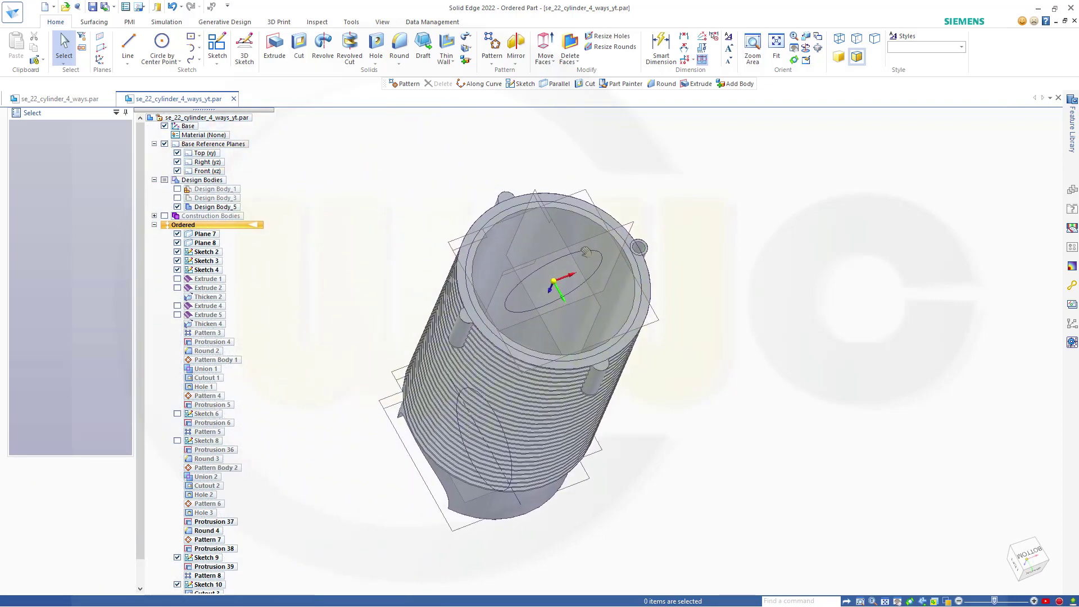
pyautogui.click(492, 45)
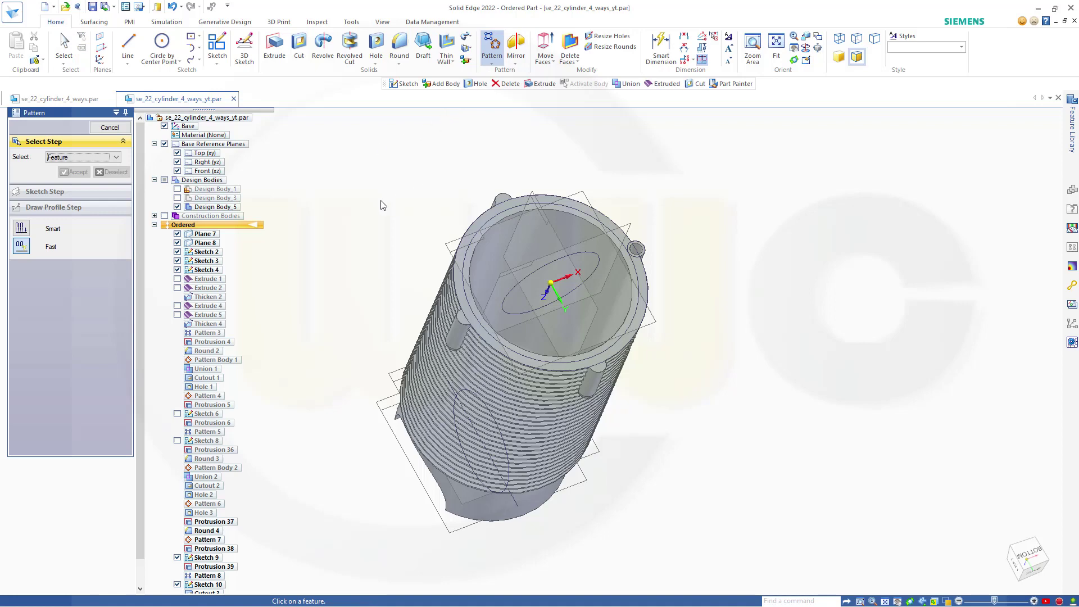
pyautogui.scroll(-4, 236, 483)
pyautogui.scroll(3, 229, 502)
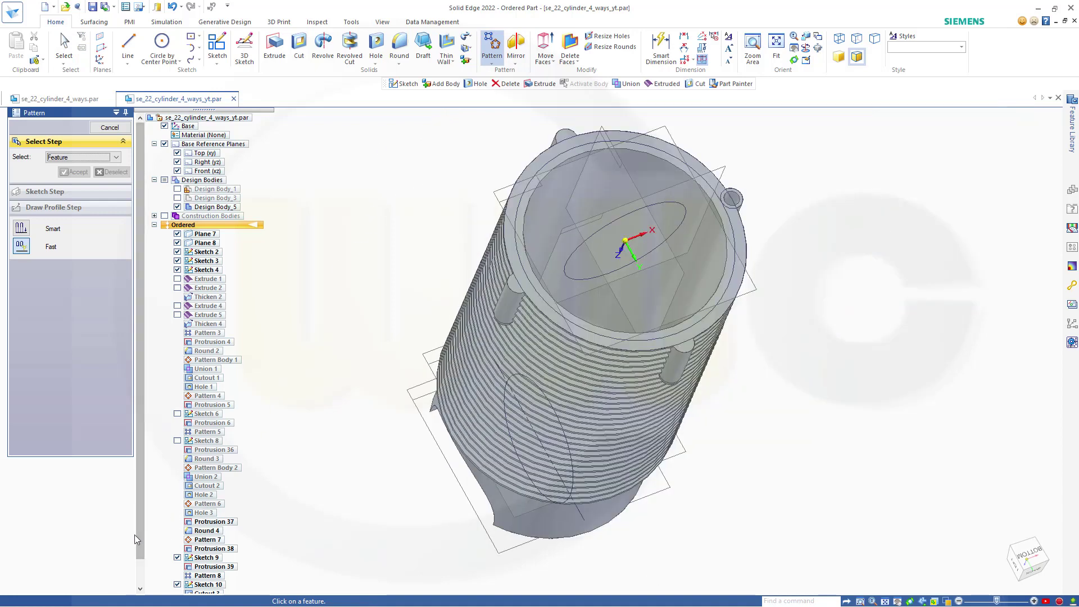
pyautogui.moveTo(141, 555); pyautogui.dragTo(141, 583)
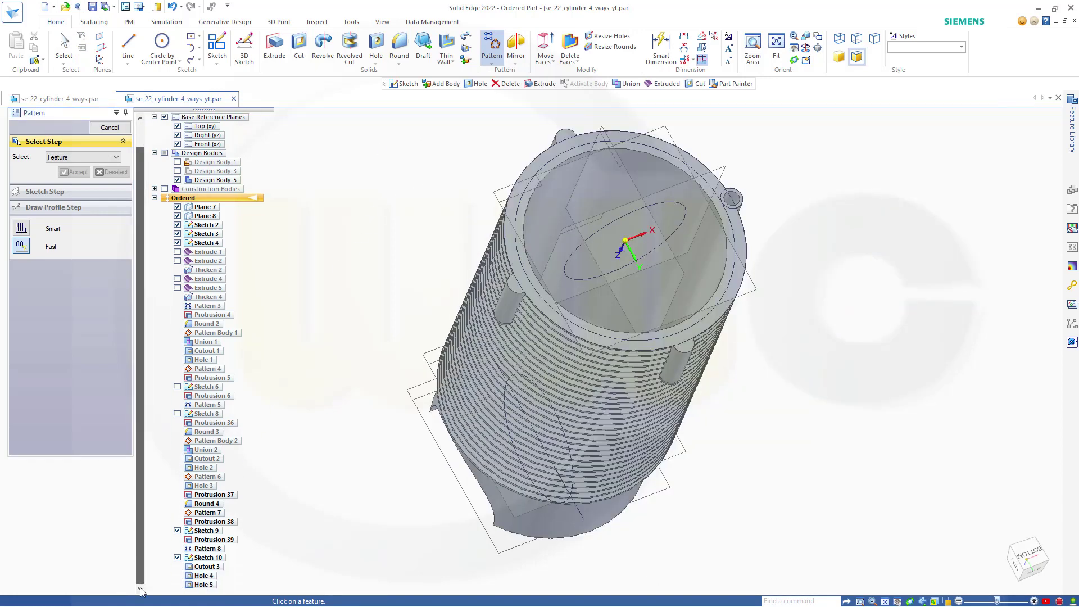
pyautogui.click(202, 585)
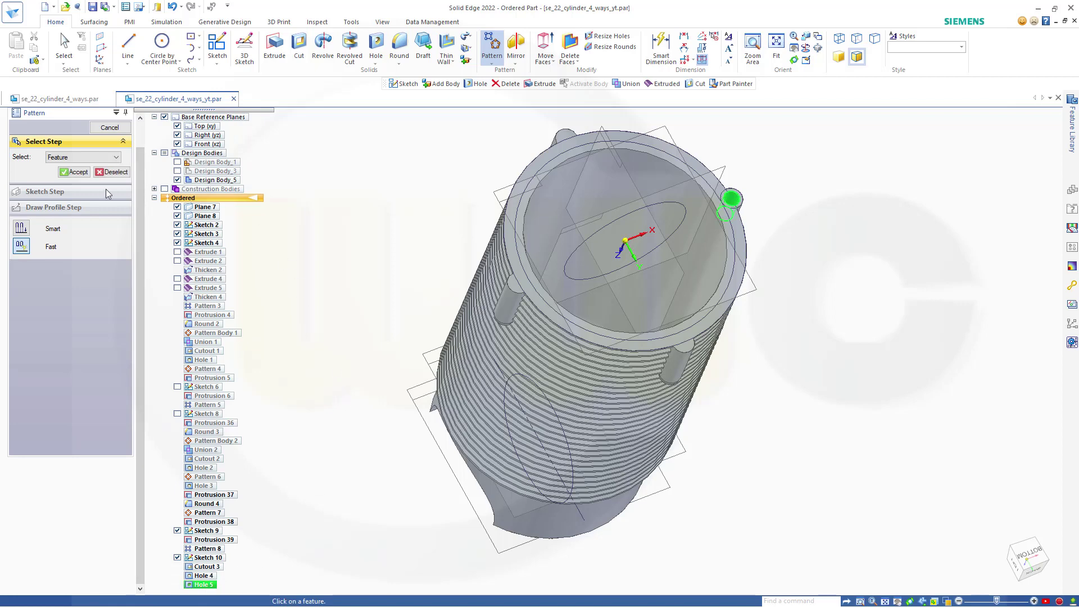
pyautogui.click(75, 172)
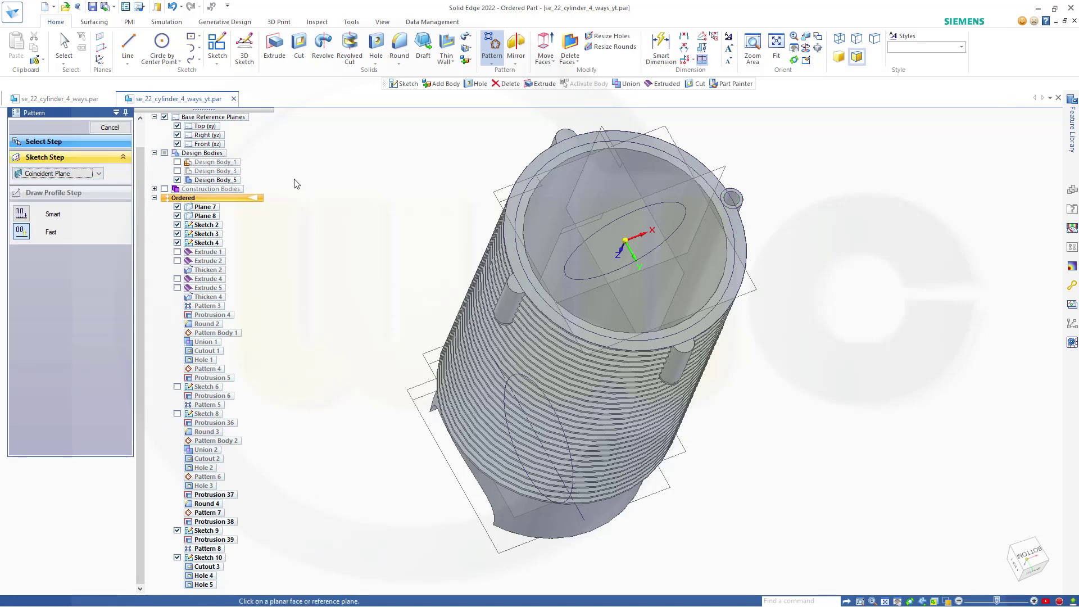
pyautogui.click(668, 128)
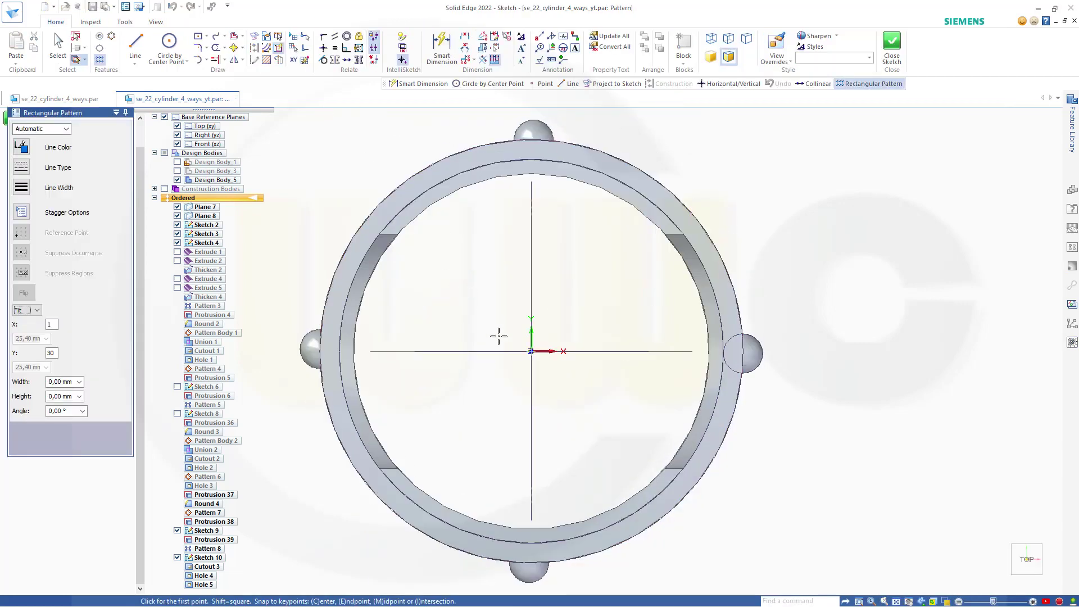
# Draw a full-circle circular pattern of 4 holes, centred on the origin with a 75 mm radius to the pin hole, and finish the pattern
pyautogui.click(113, 36)
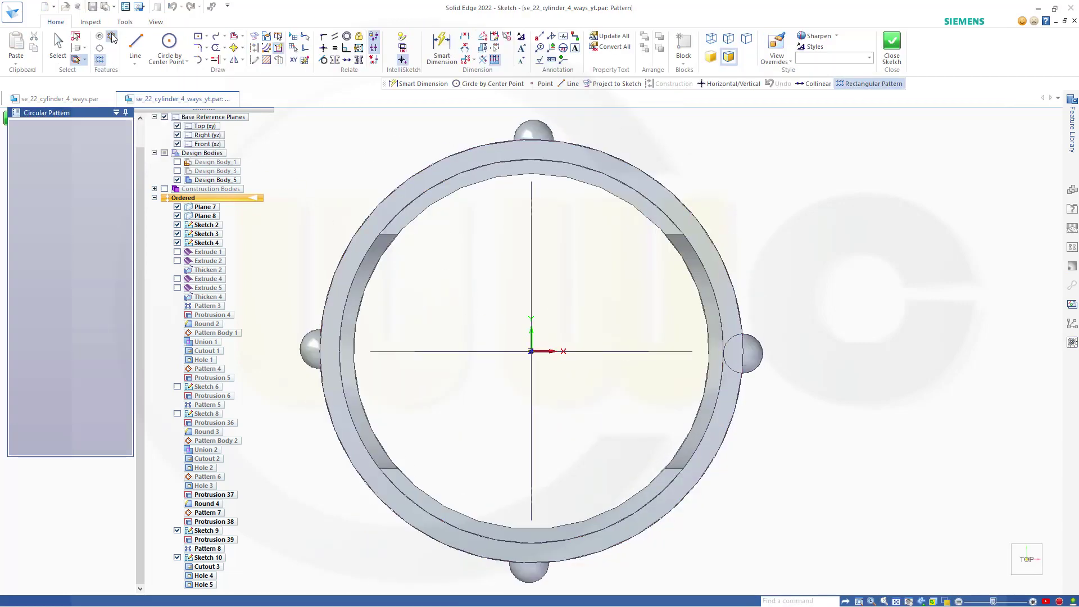
pyautogui.click(531, 351)
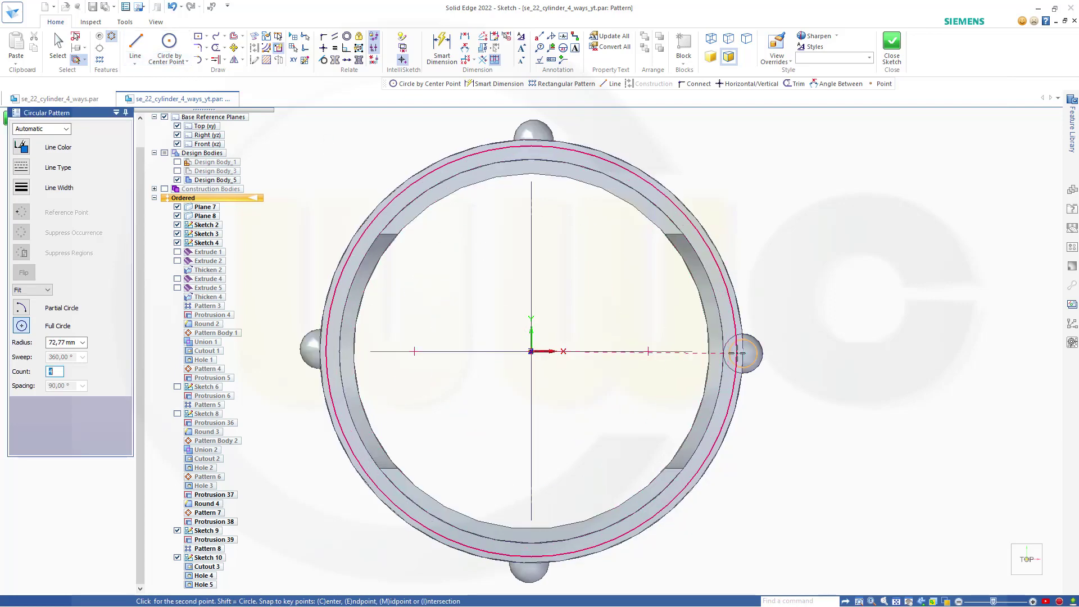
pyautogui.click(744, 354)
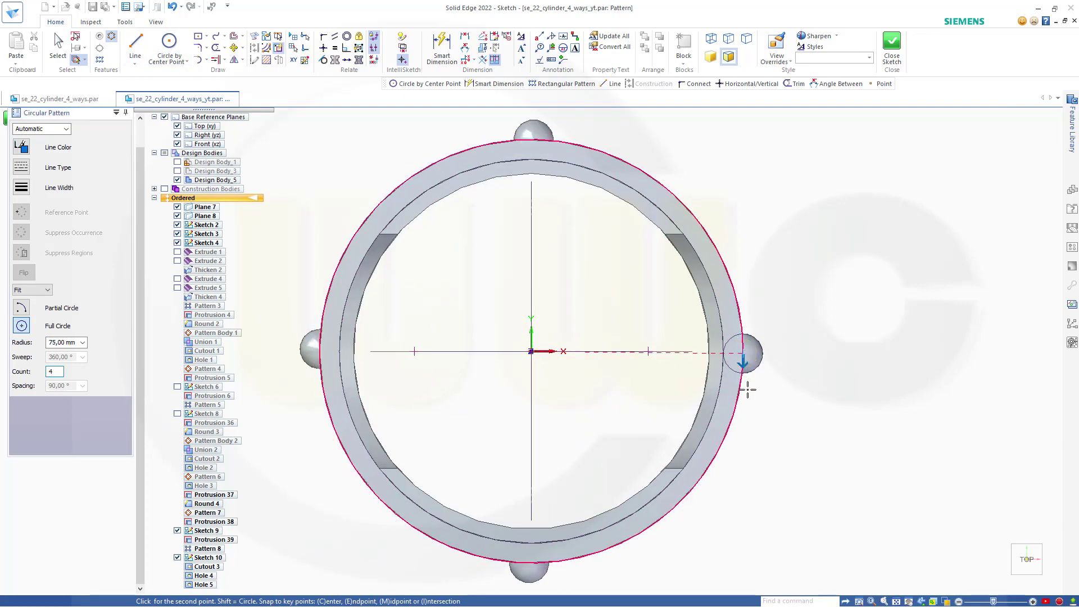
pyautogui.click(748, 388)
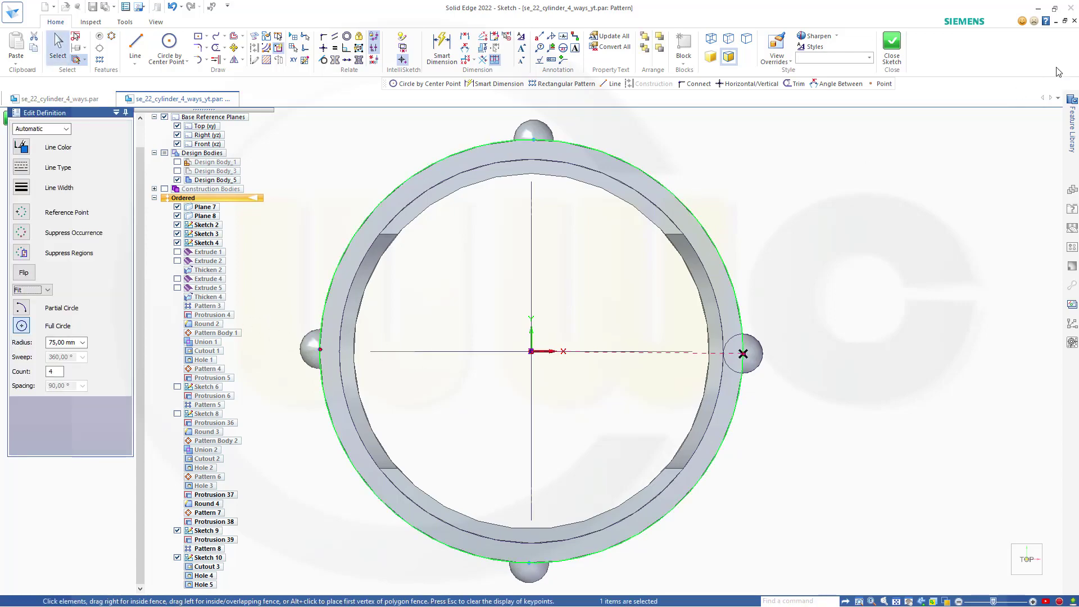
pyautogui.click(893, 61)
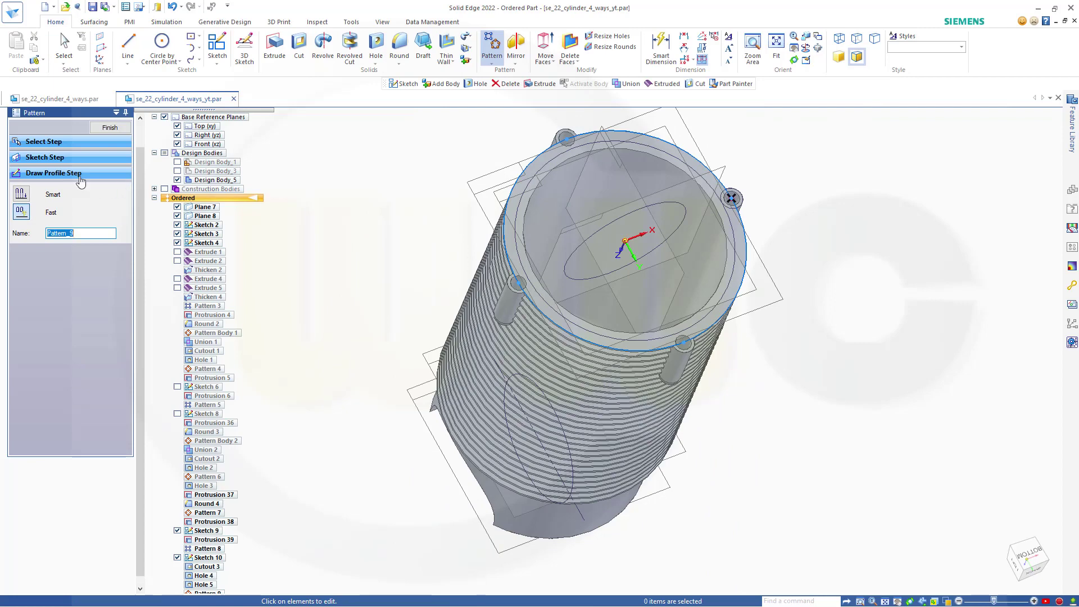
pyautogui.click(107, 129)
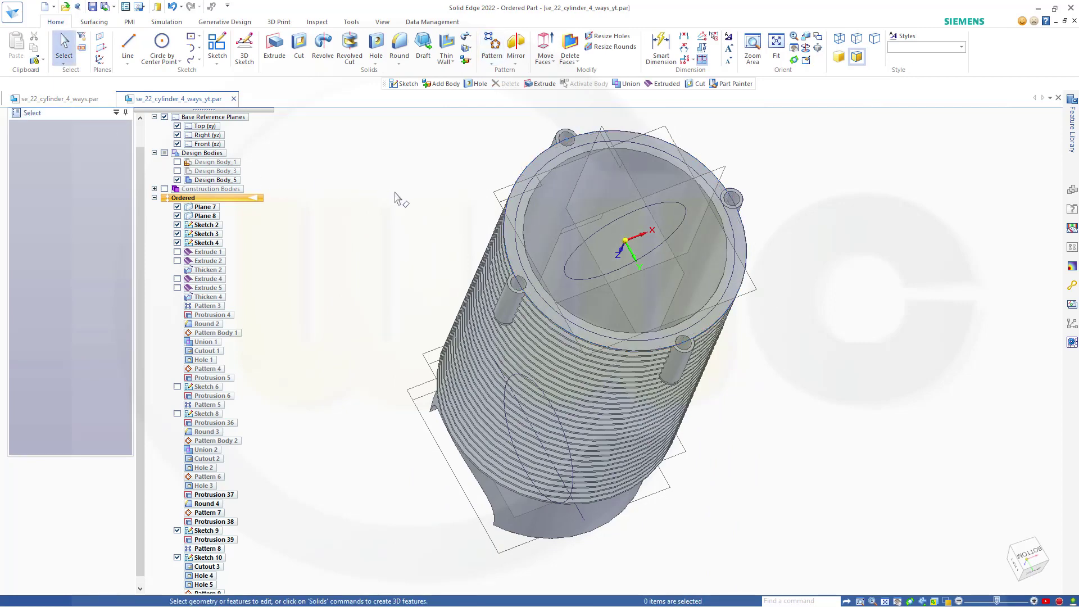
pyautogui.scroll(2, 453, 178)
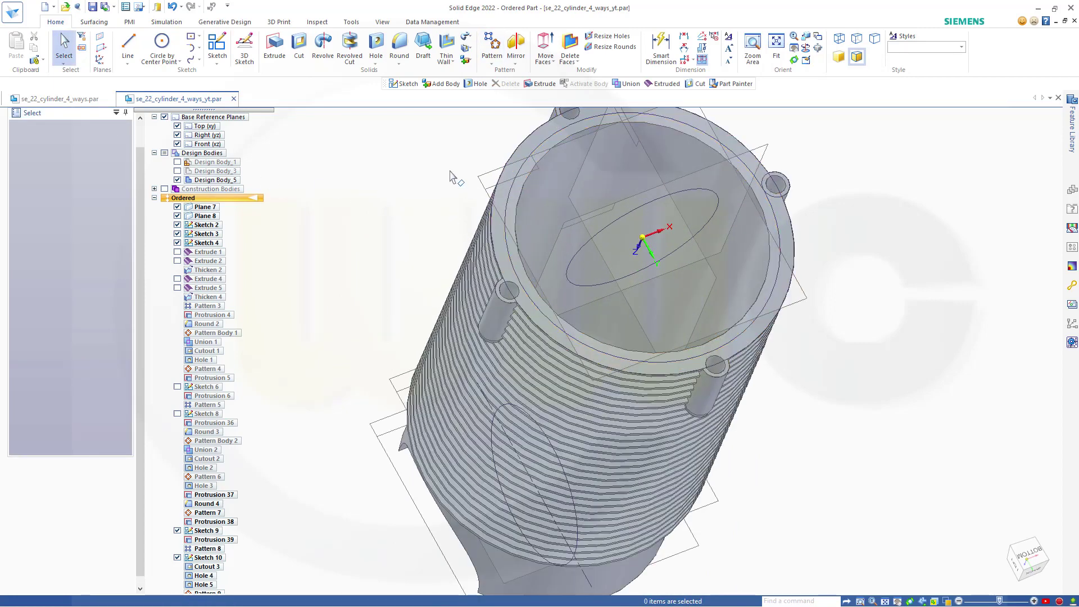
pyautogui.scroll(-1, 461, 185)
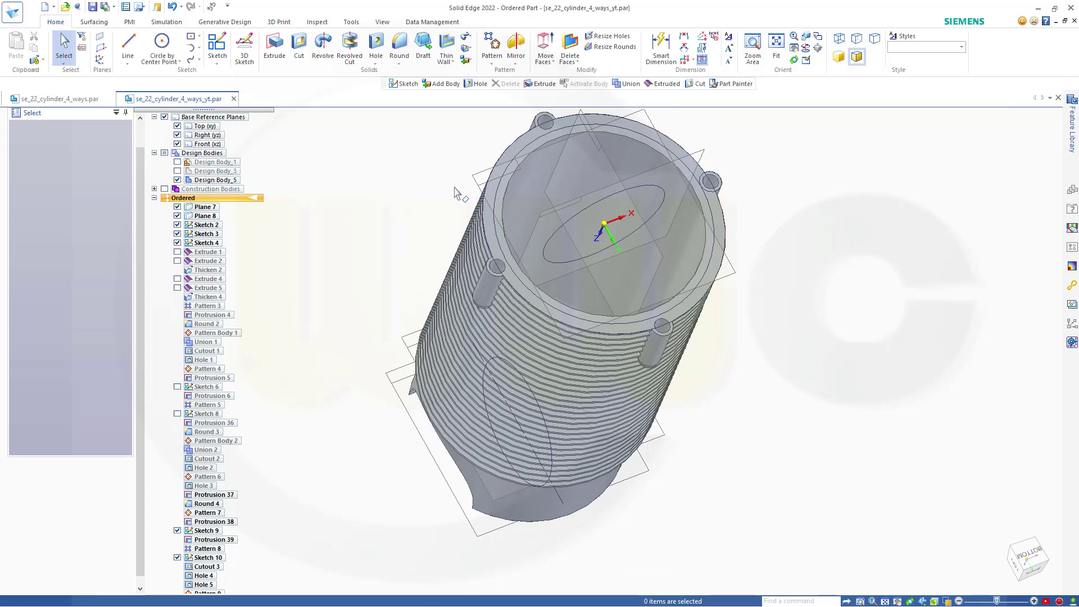